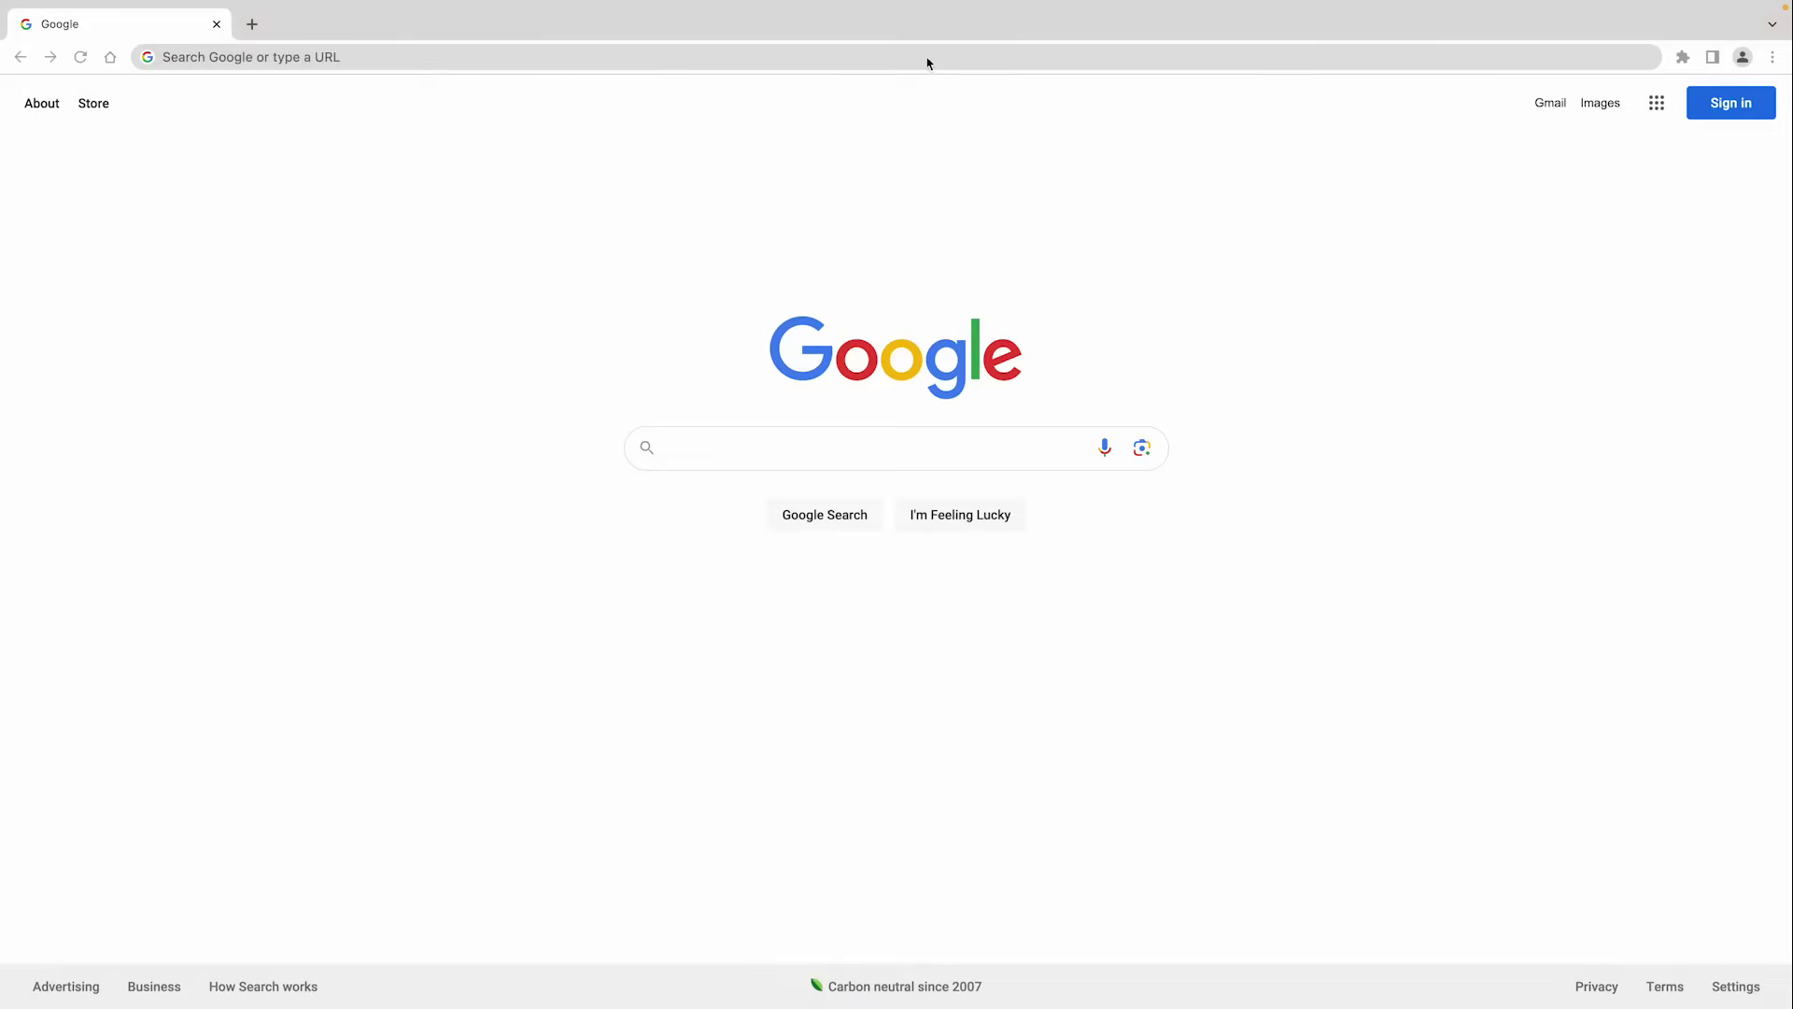
Enter trade.thinkorswim.com in the address bar, then type the account password
left_click(927, 57)
type("trade.thin")
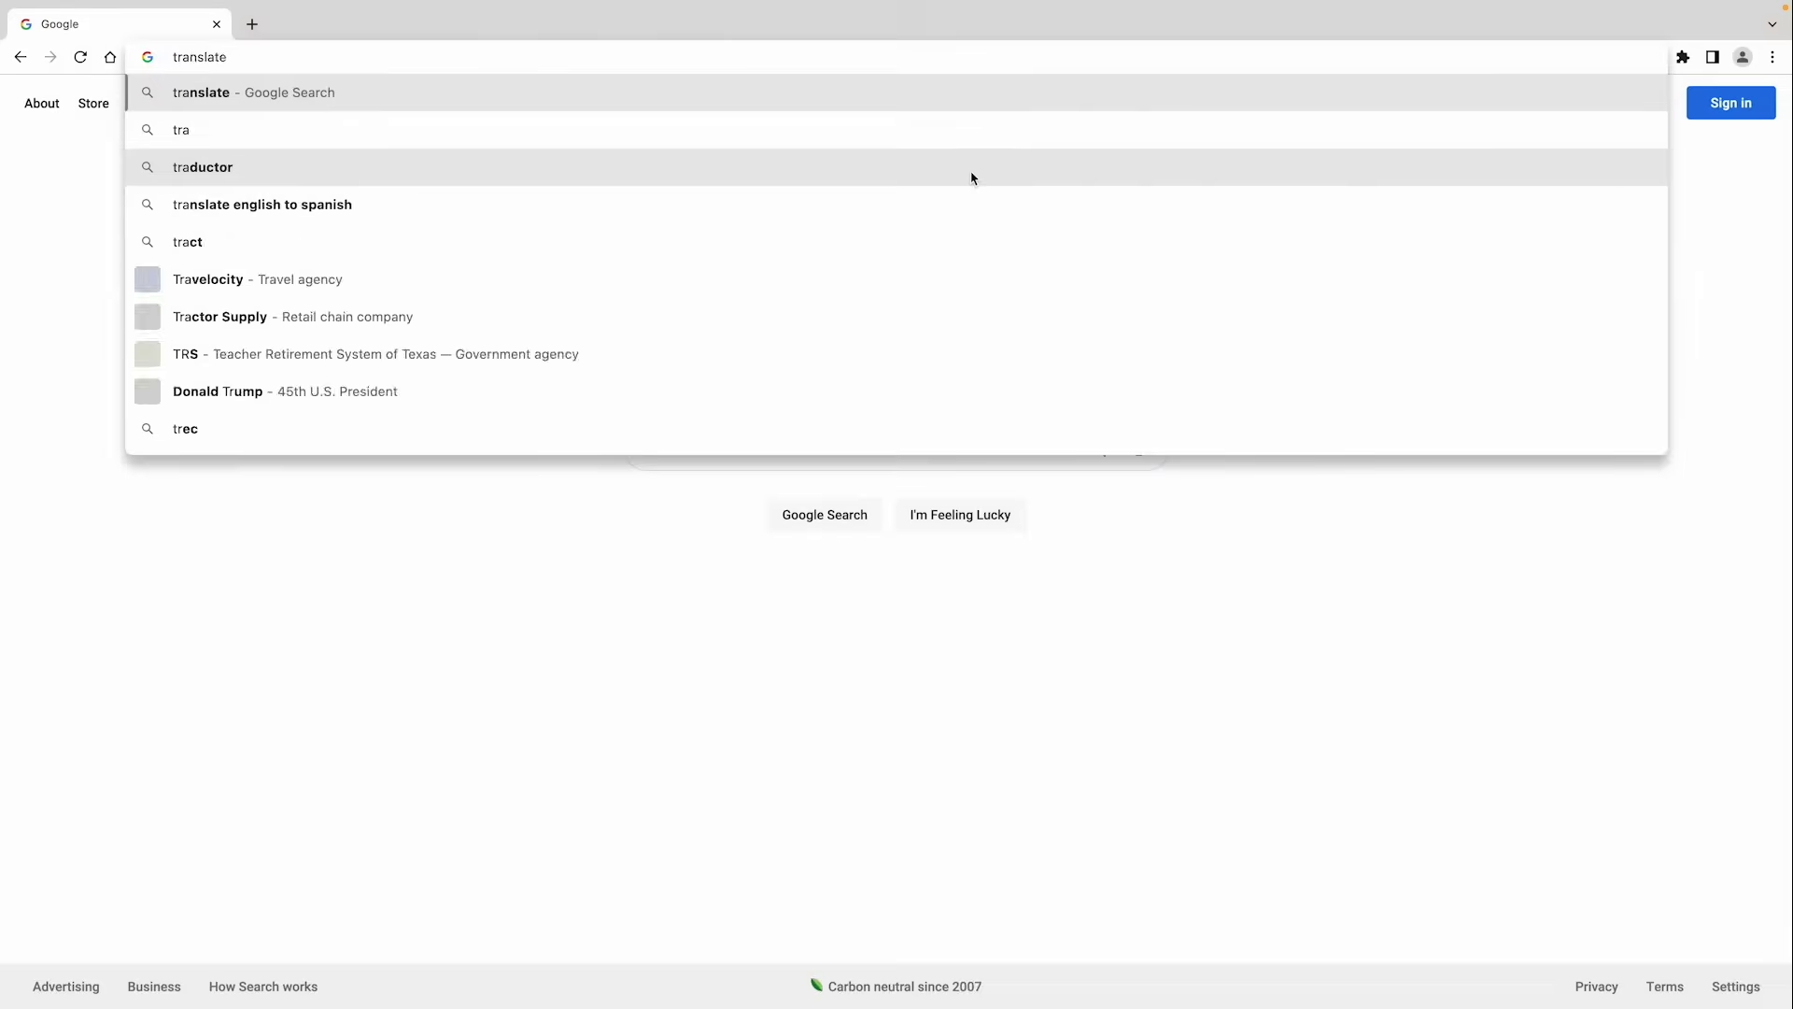
type("korswim.com")
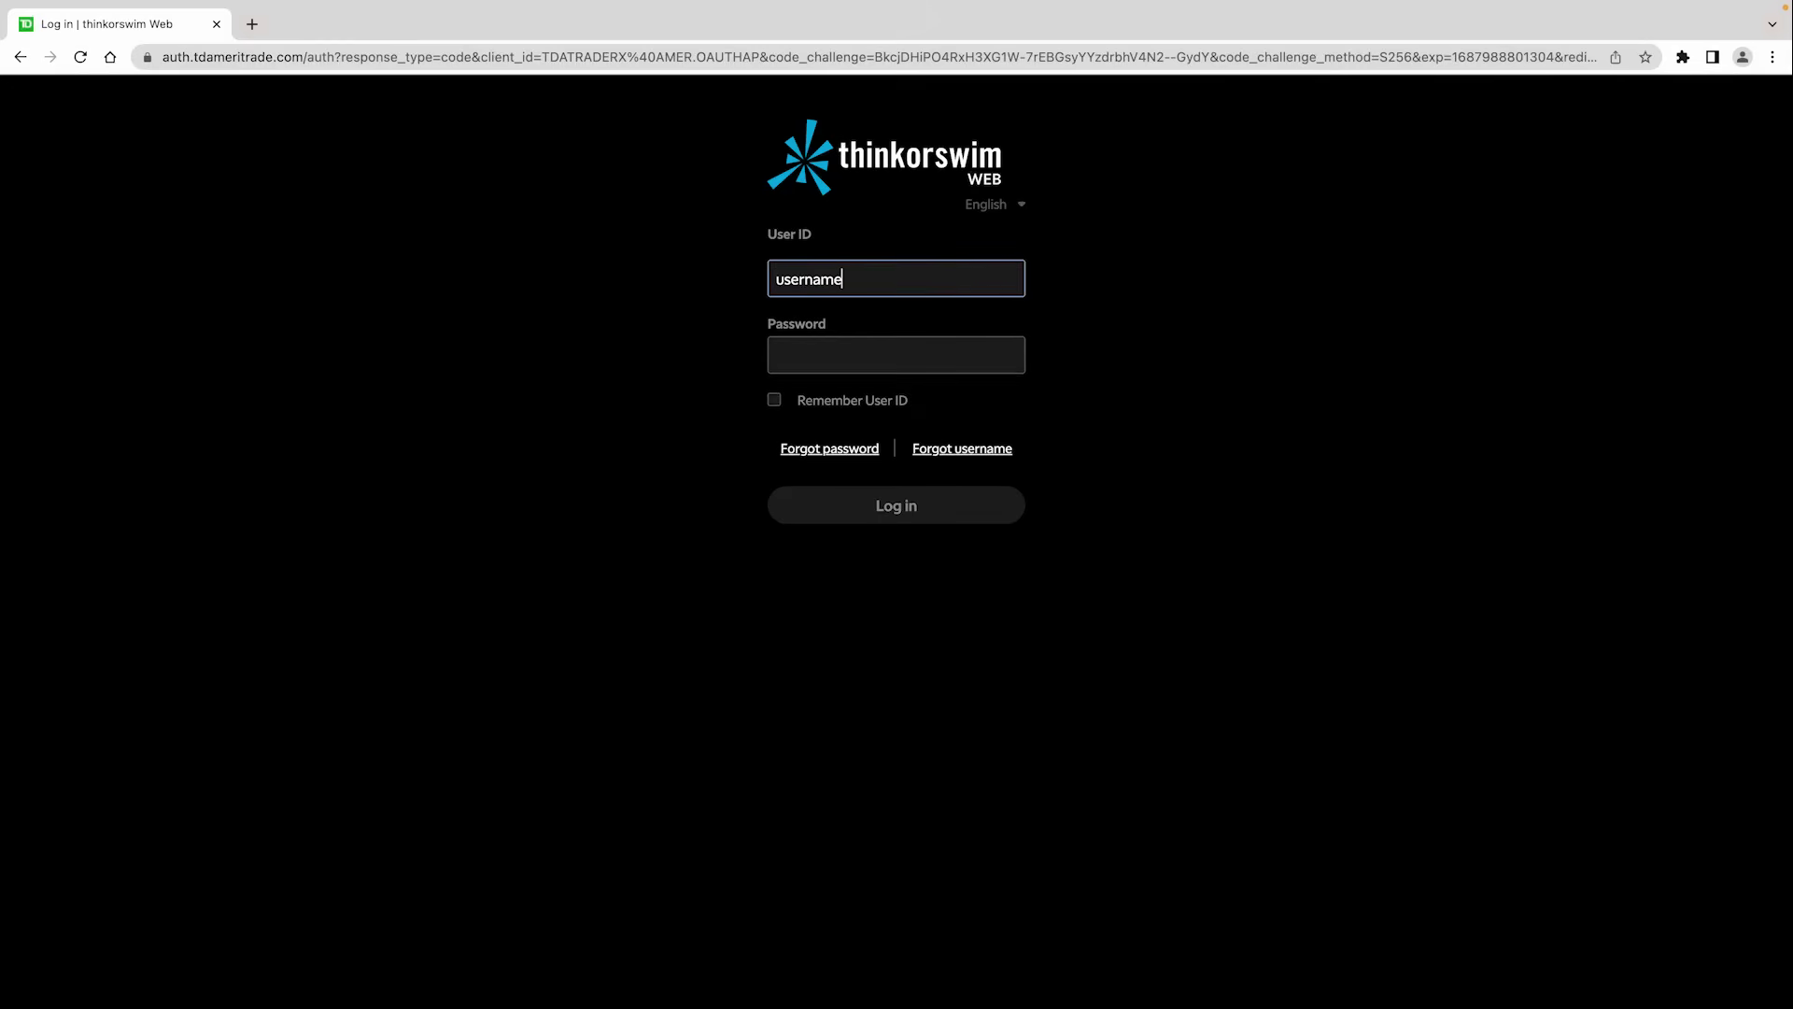
left_click(895, 355)
type("****")
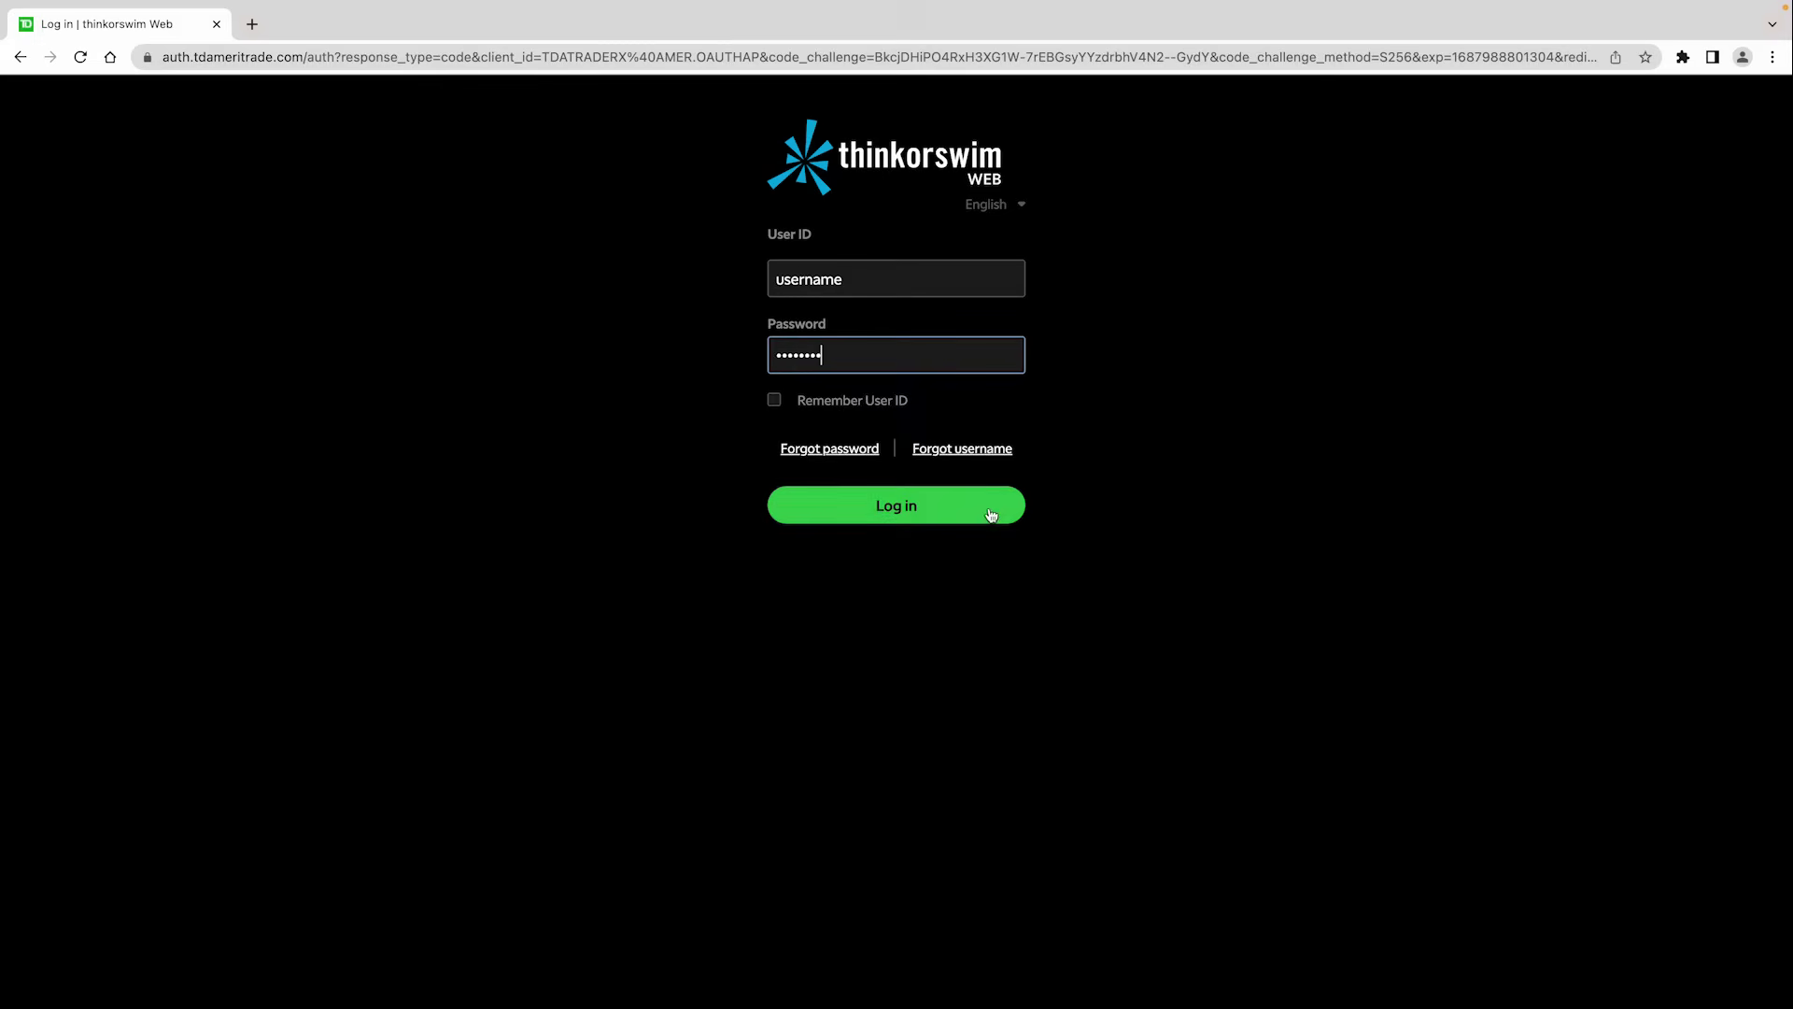
Load thinkorswim.com and go to the thinkorswim Web login
left_click(460, 53)
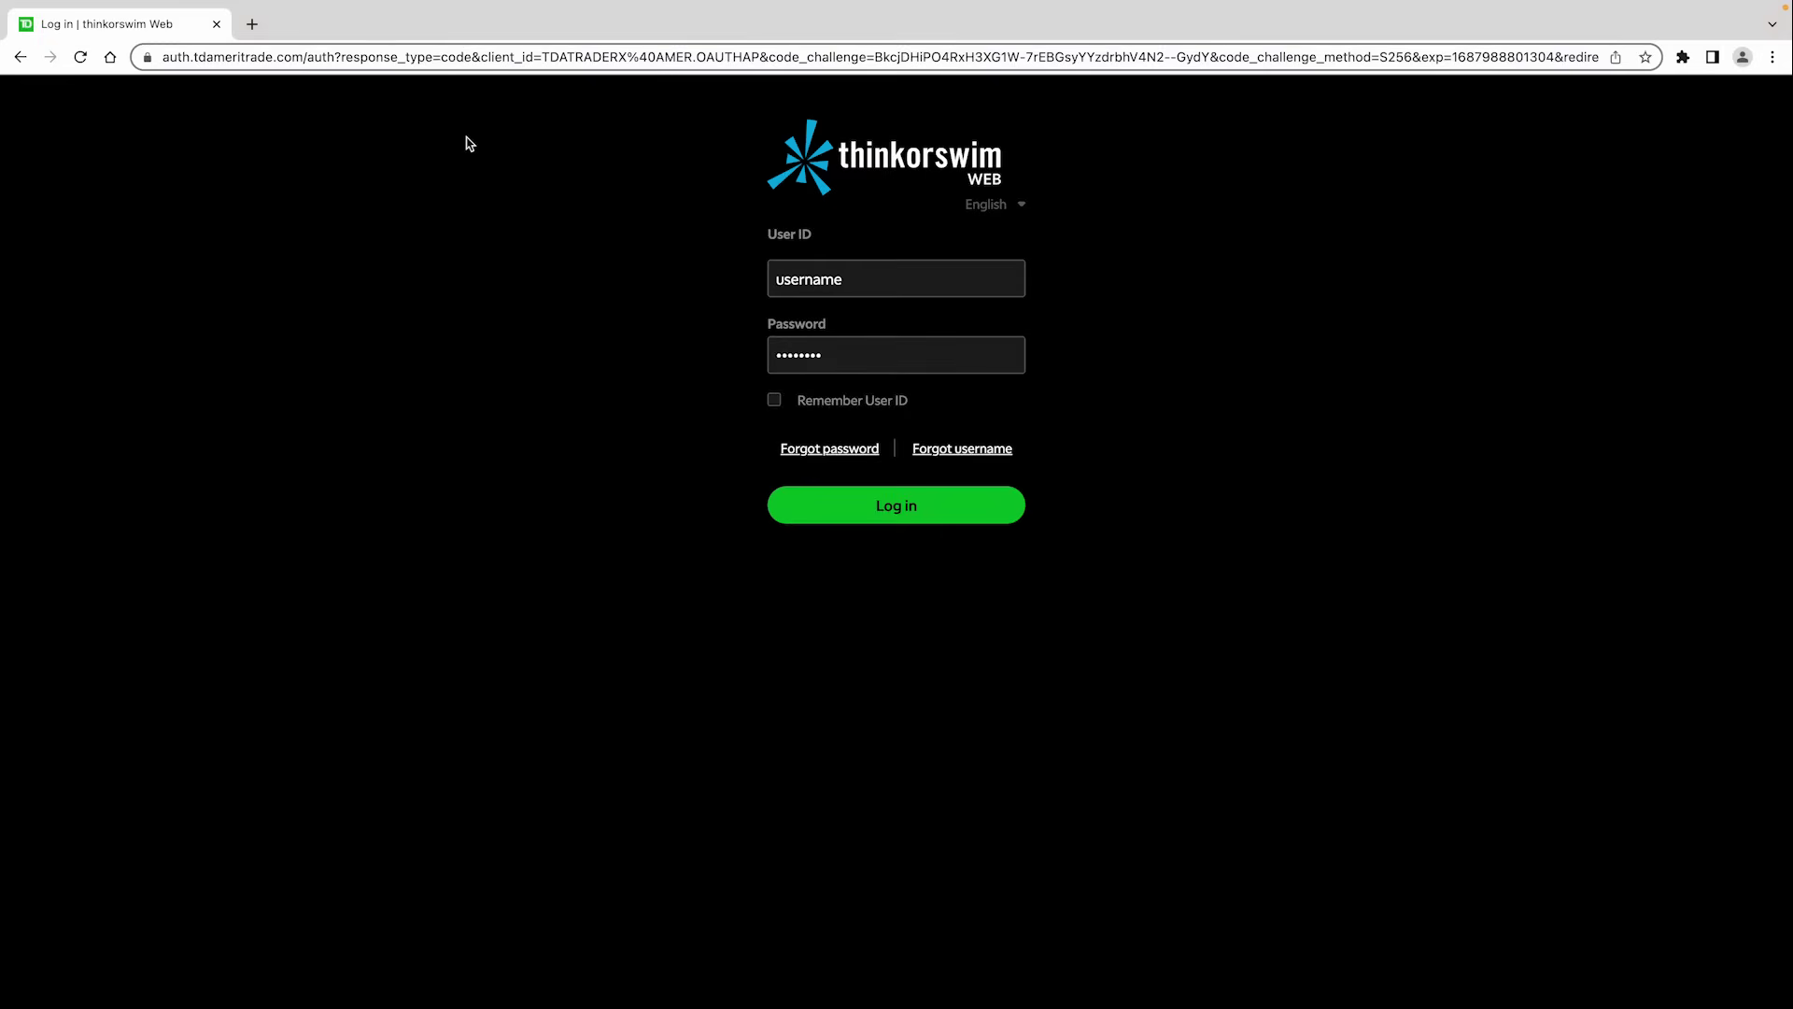
type("thinkorswim.com")
key("Return")
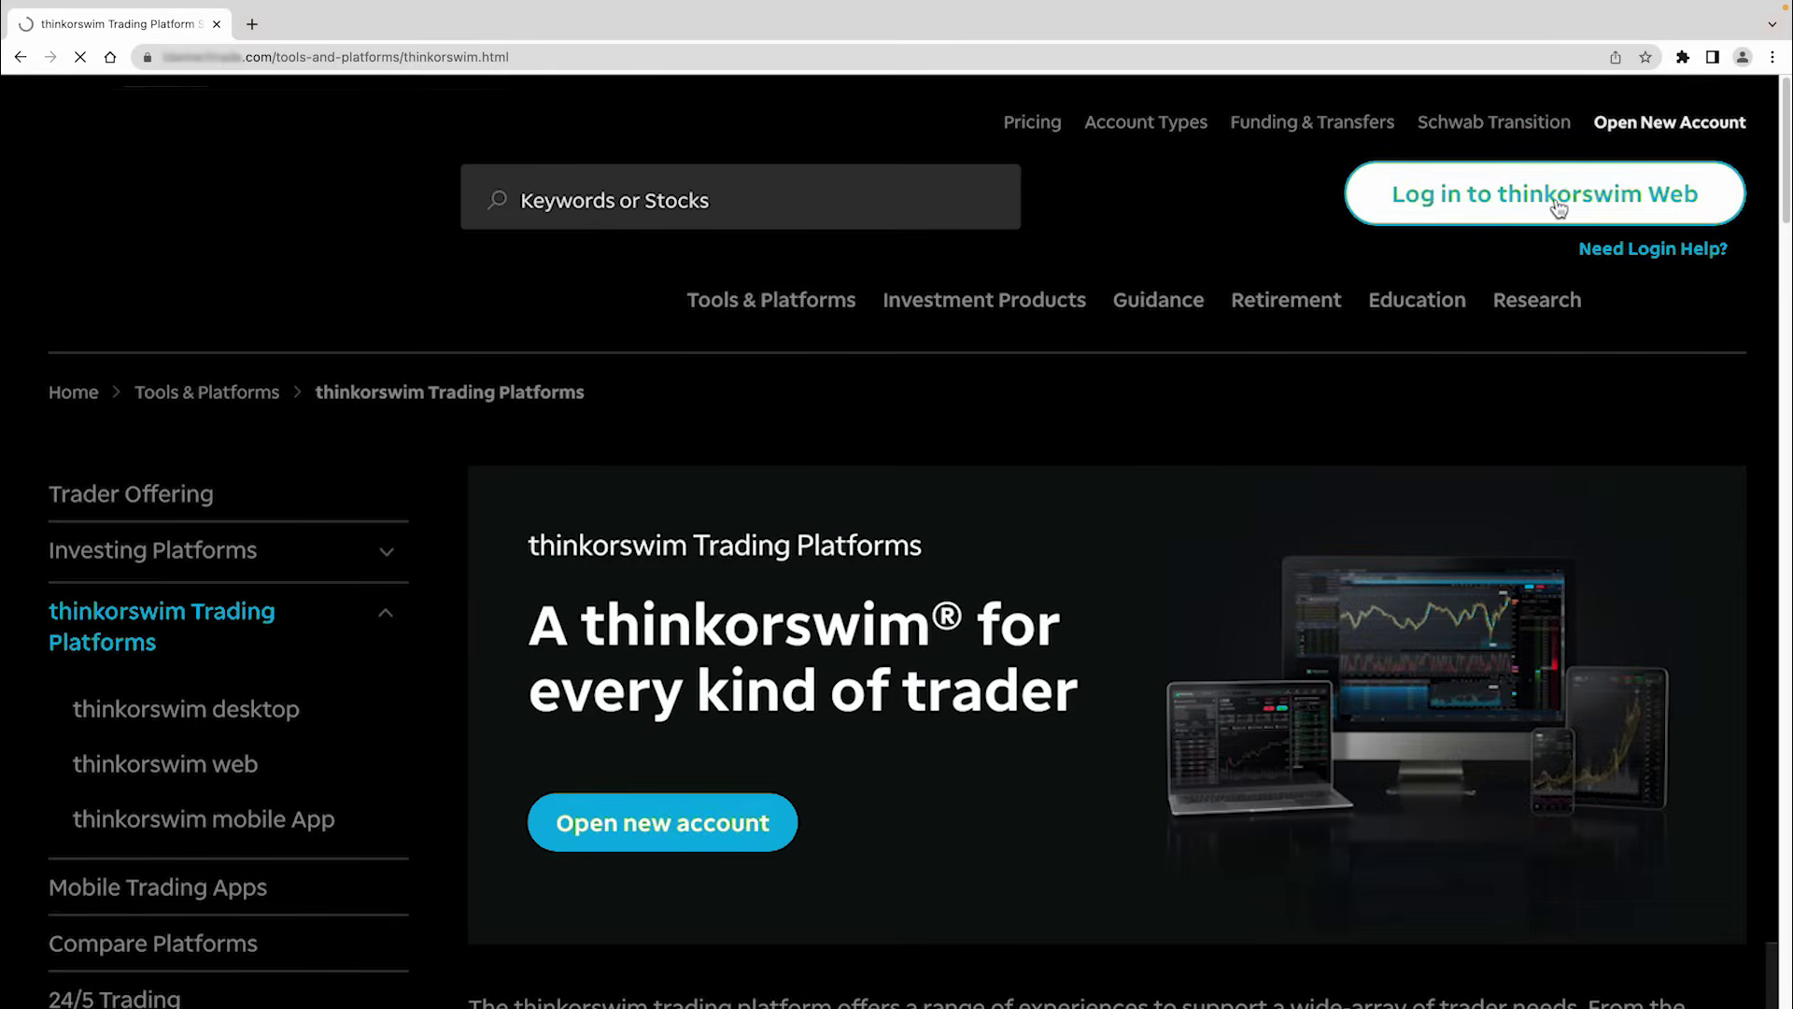
left_click(1557, 201)
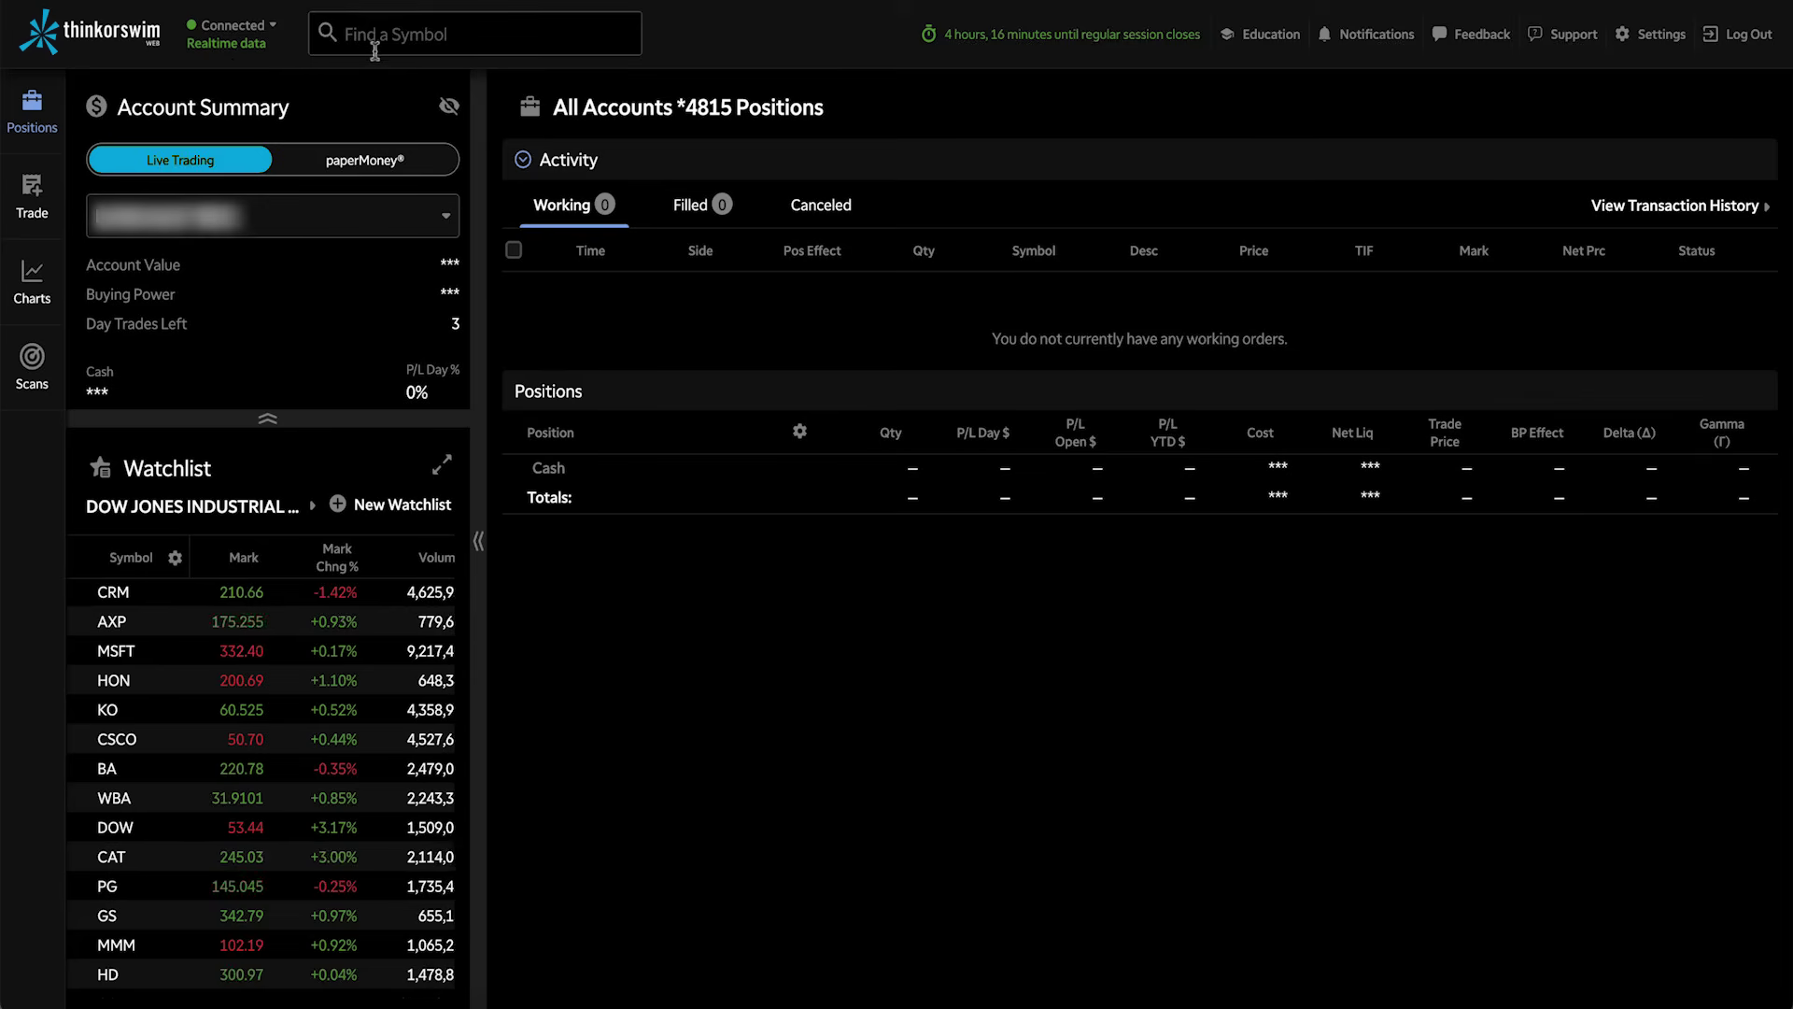
left_click(401, 37)
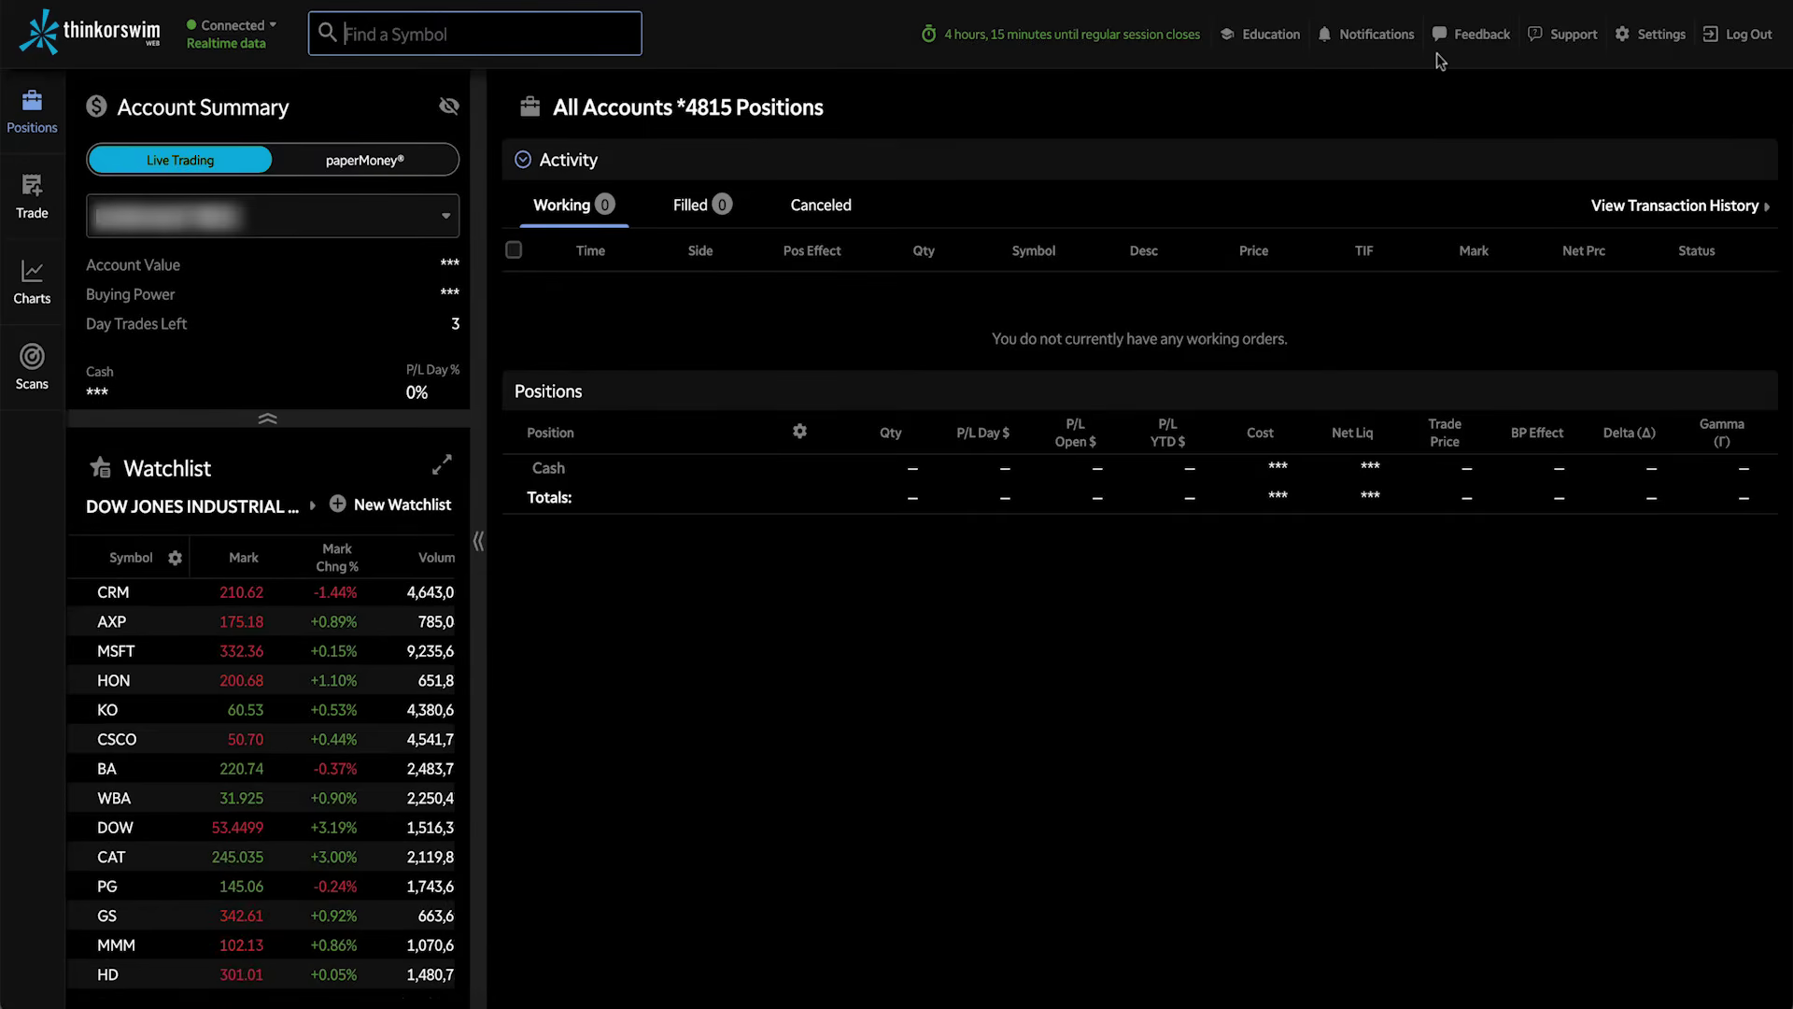
left_click(1471, 37)
left_click(1471, 39)
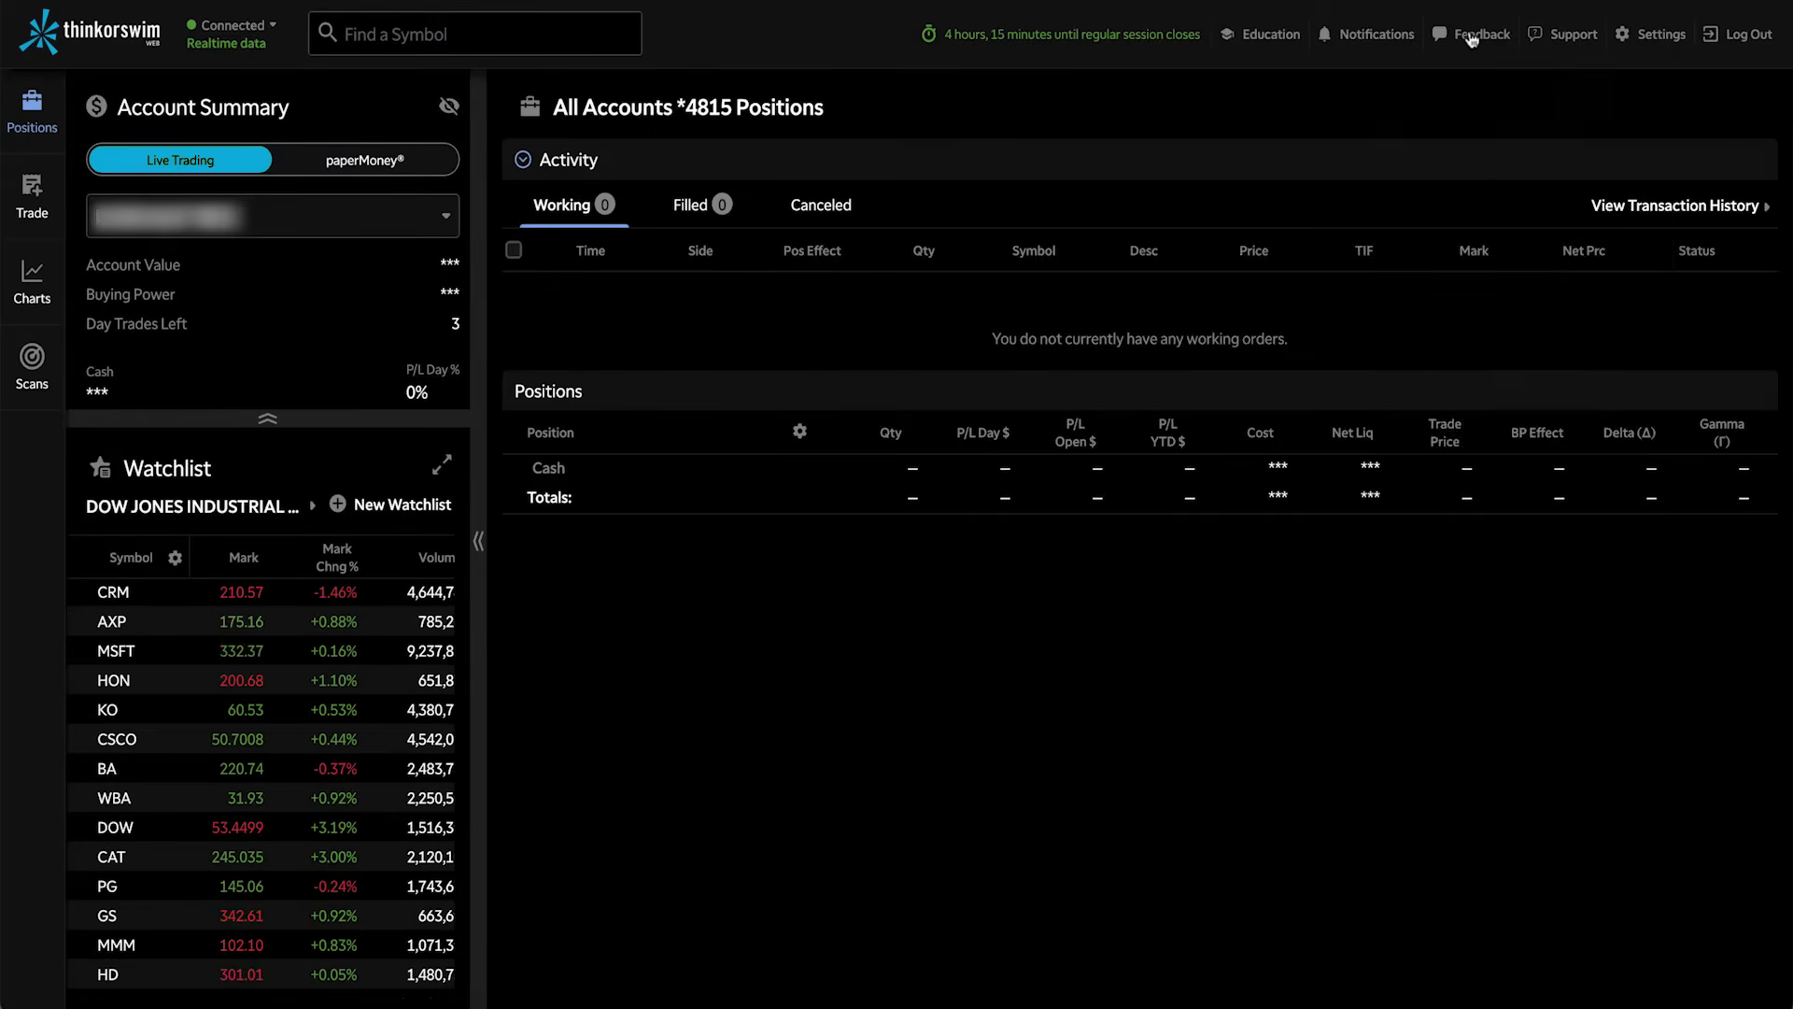
left_click(1655, 42)
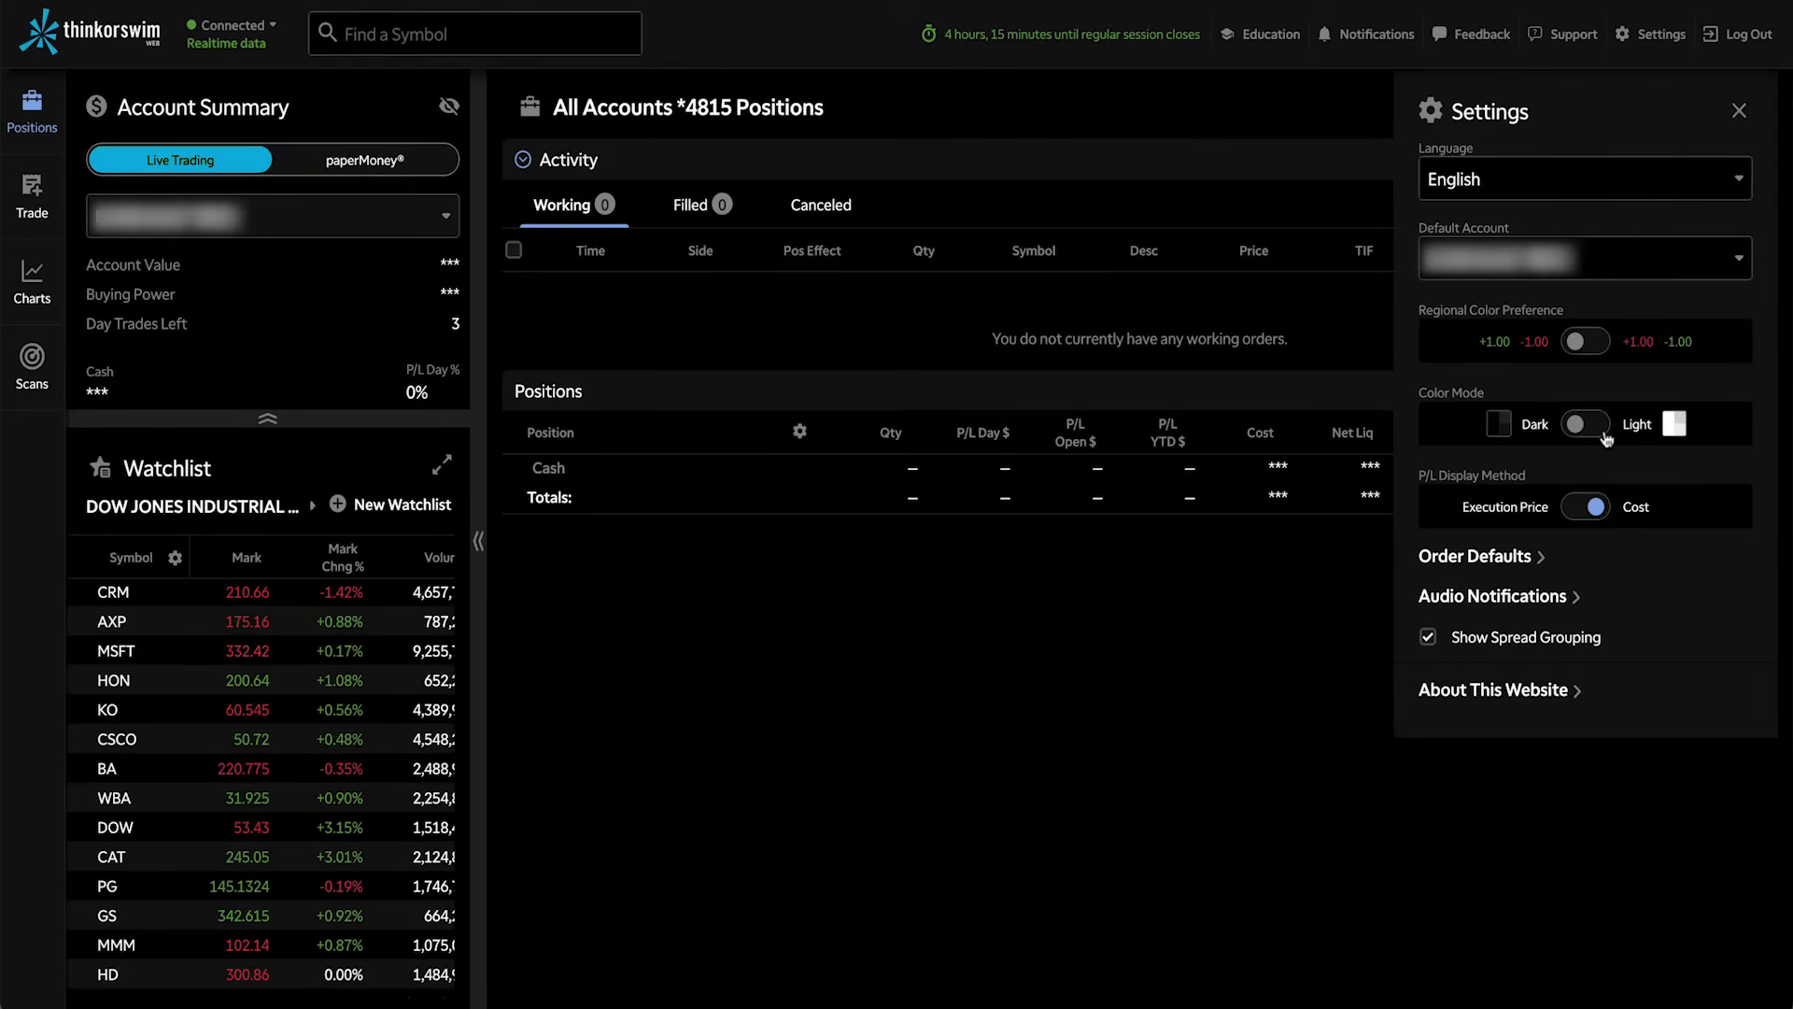
left_click(1607, 439)
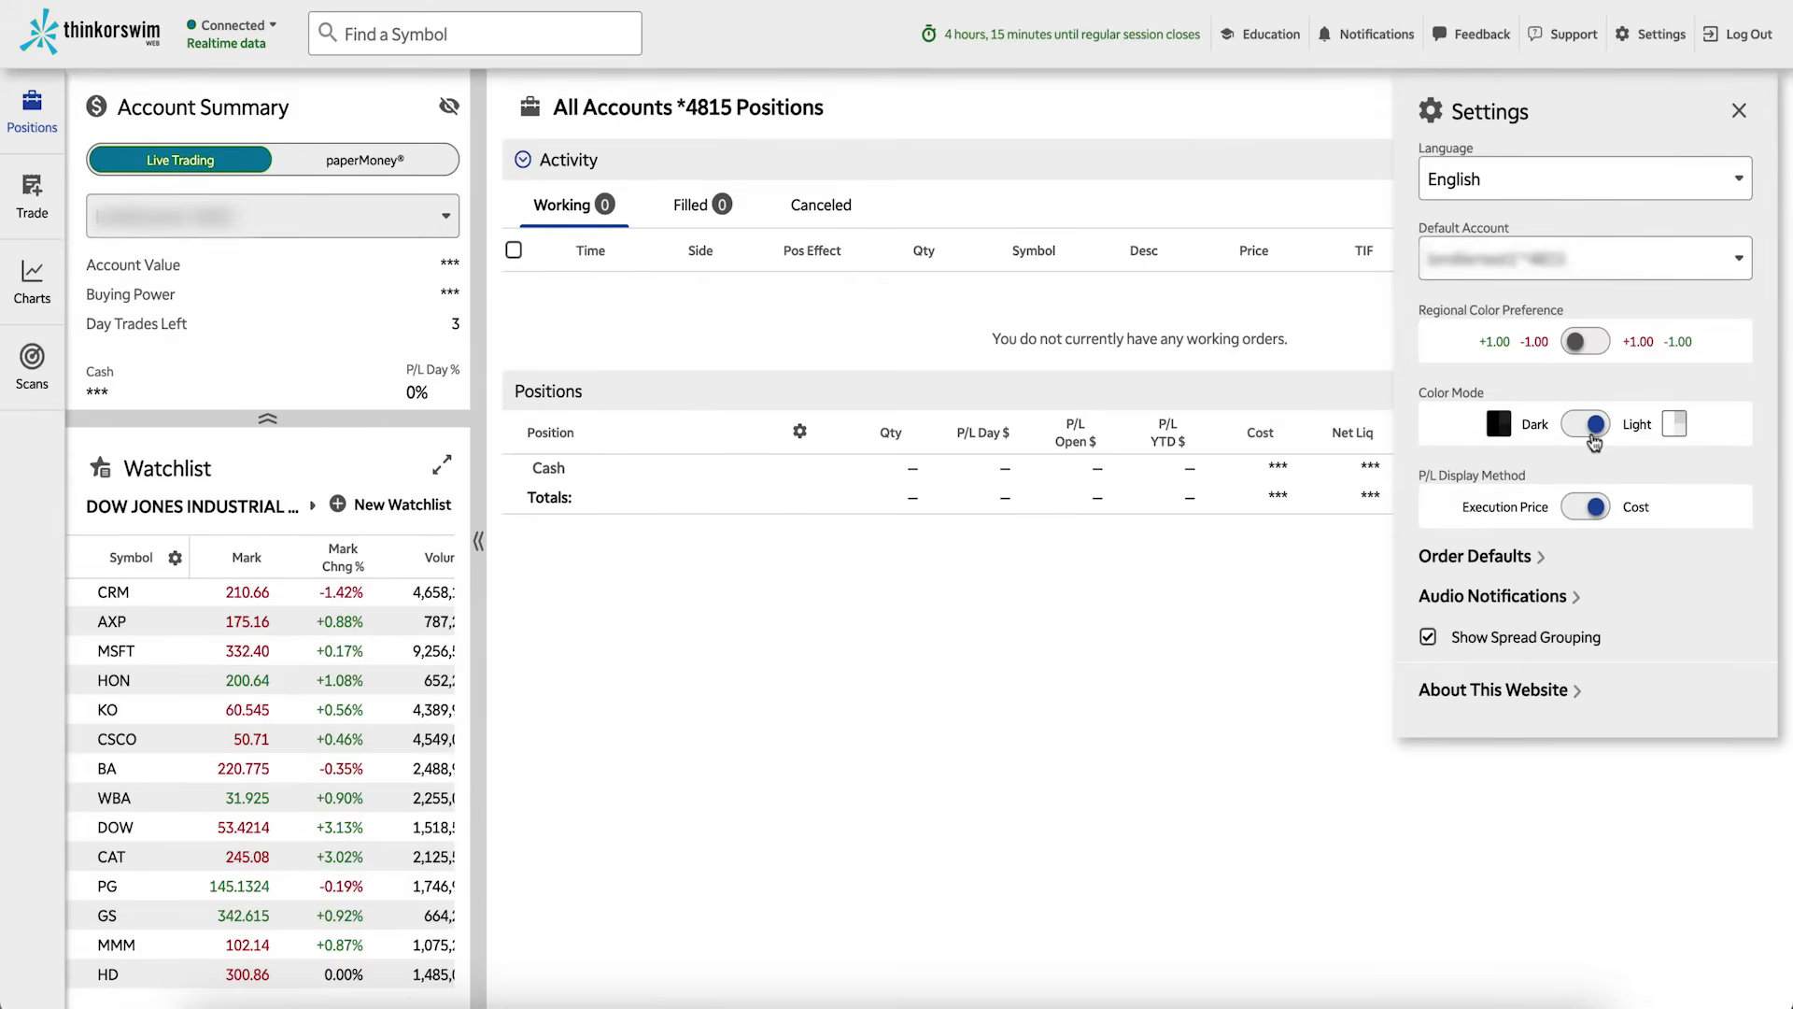
left_click(1574, 437)
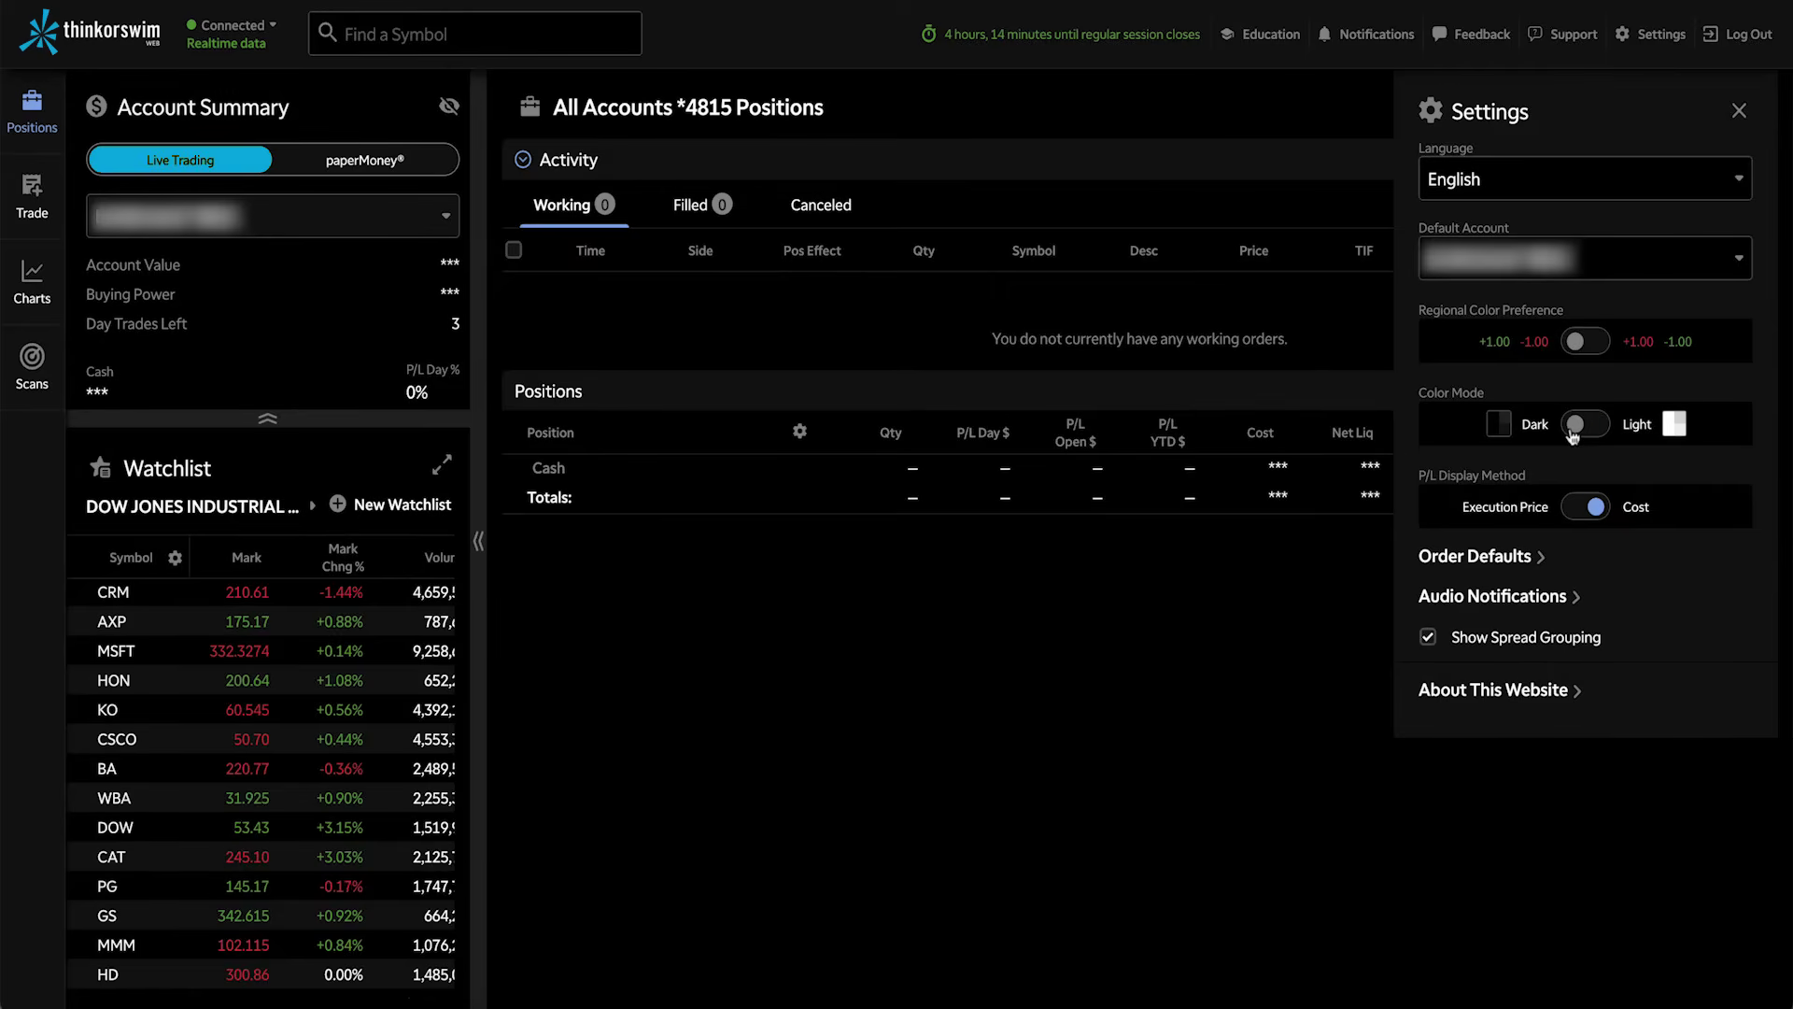
left_click(1739, 111)
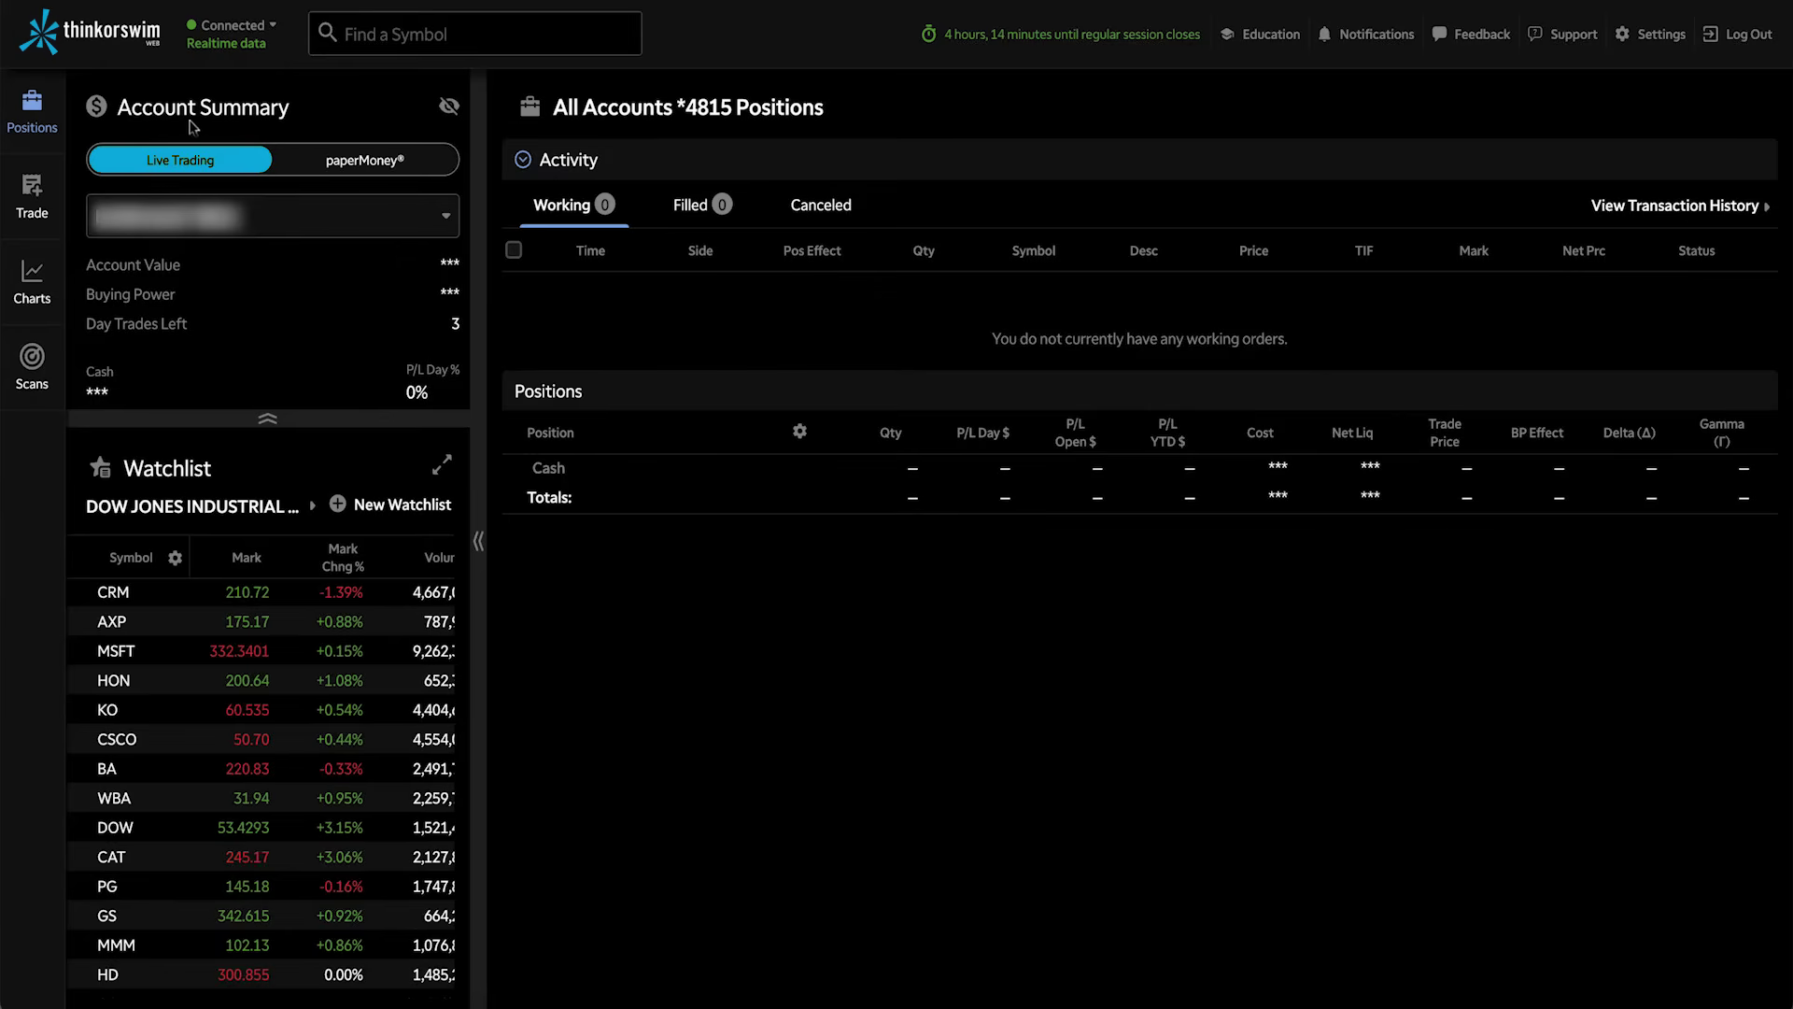
Switch to the paperMoney account and reveal its $199,792.34 balances
left_click(450, 106)
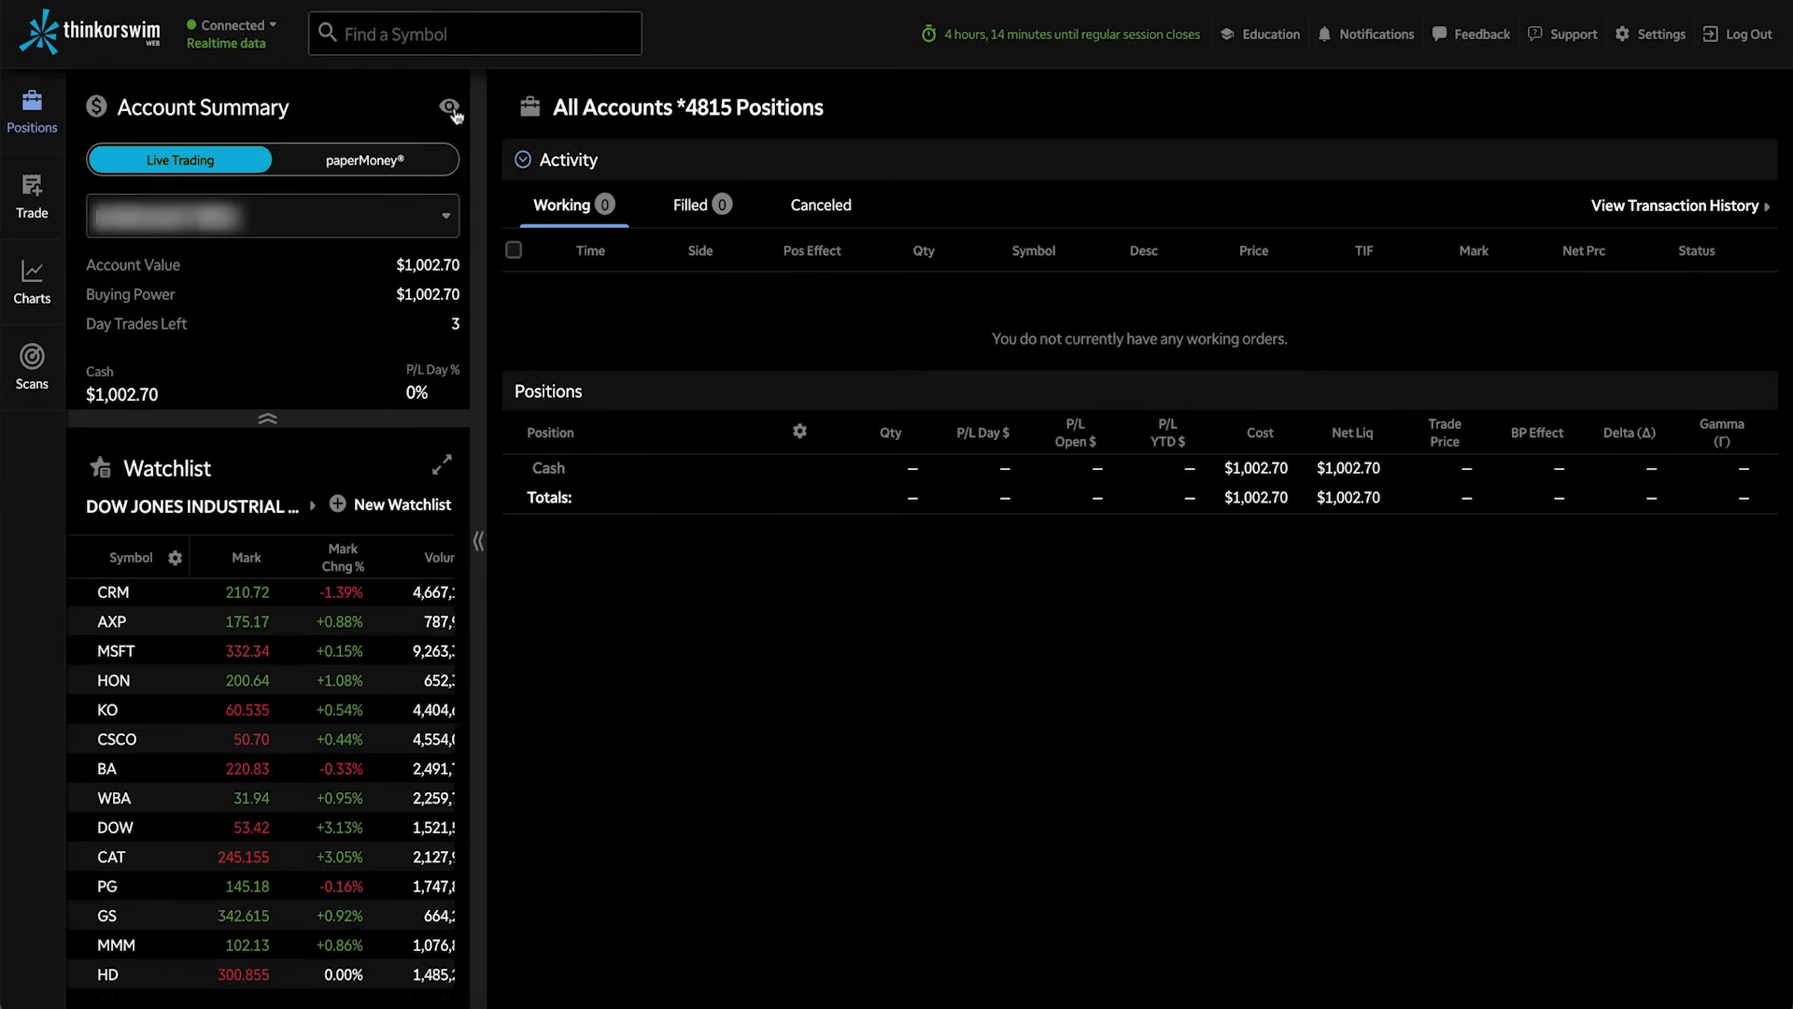
left_click(452, 109)
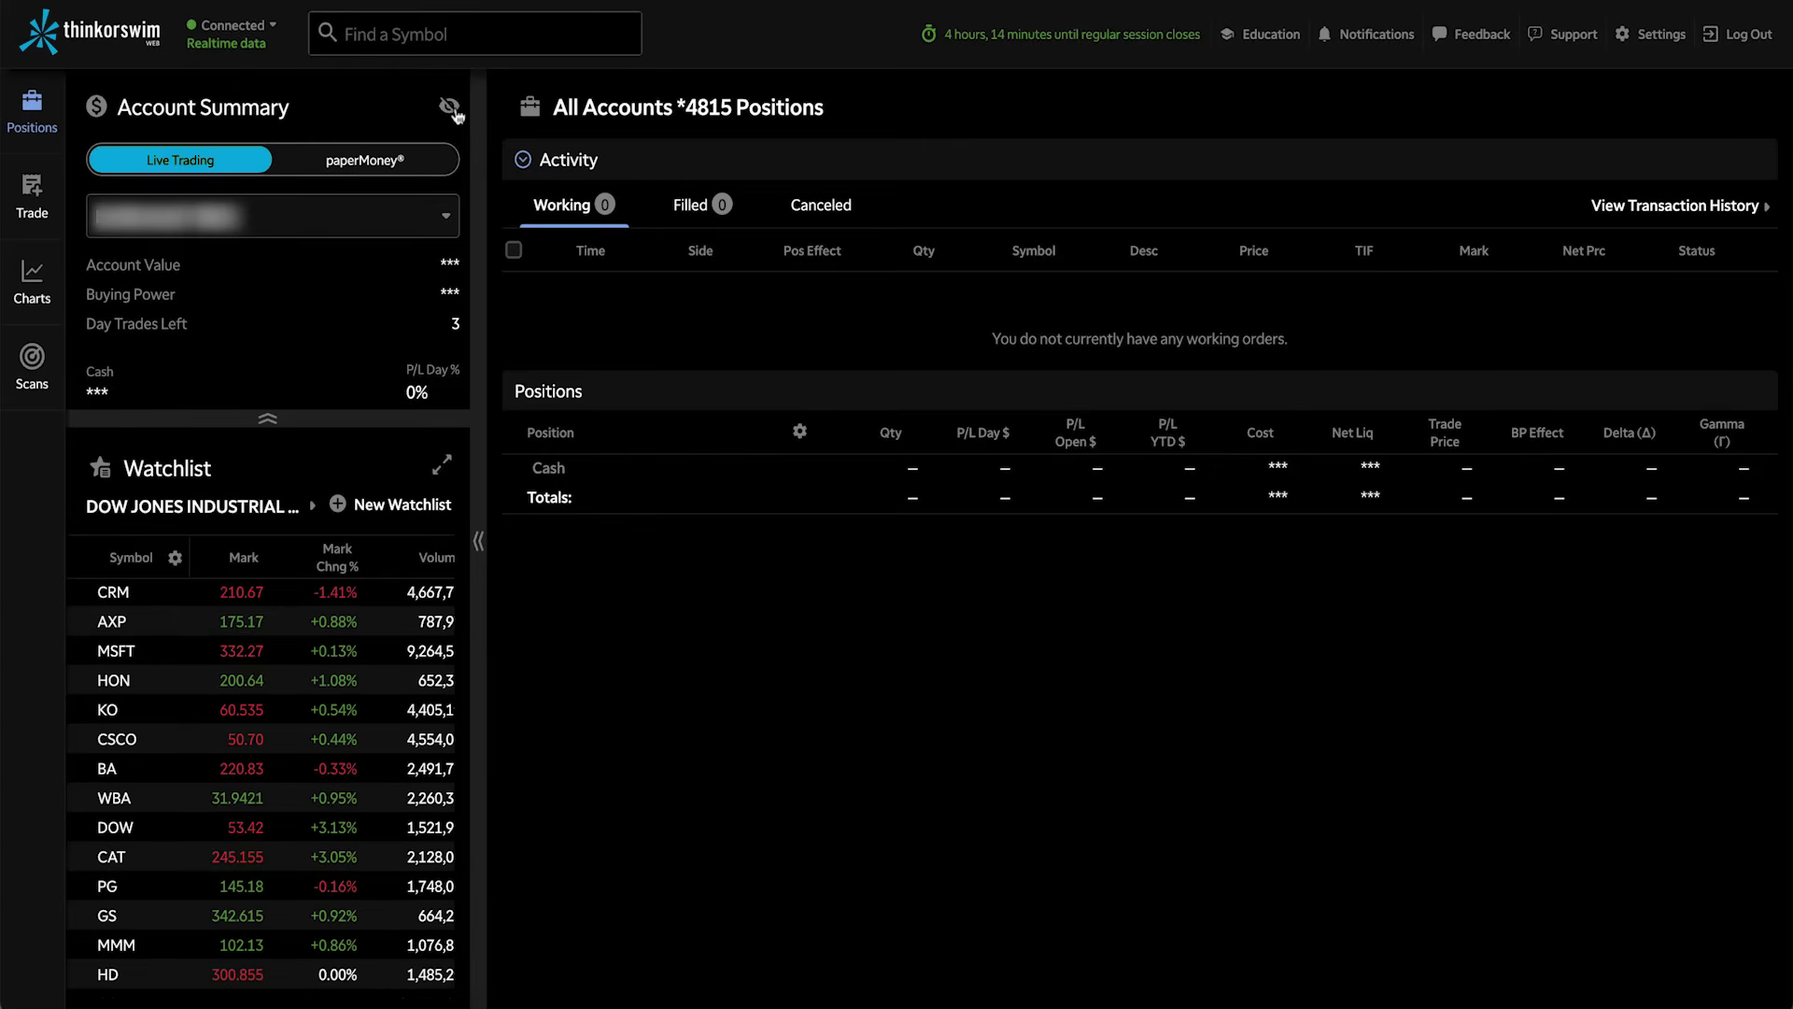
left_click(451, 108)
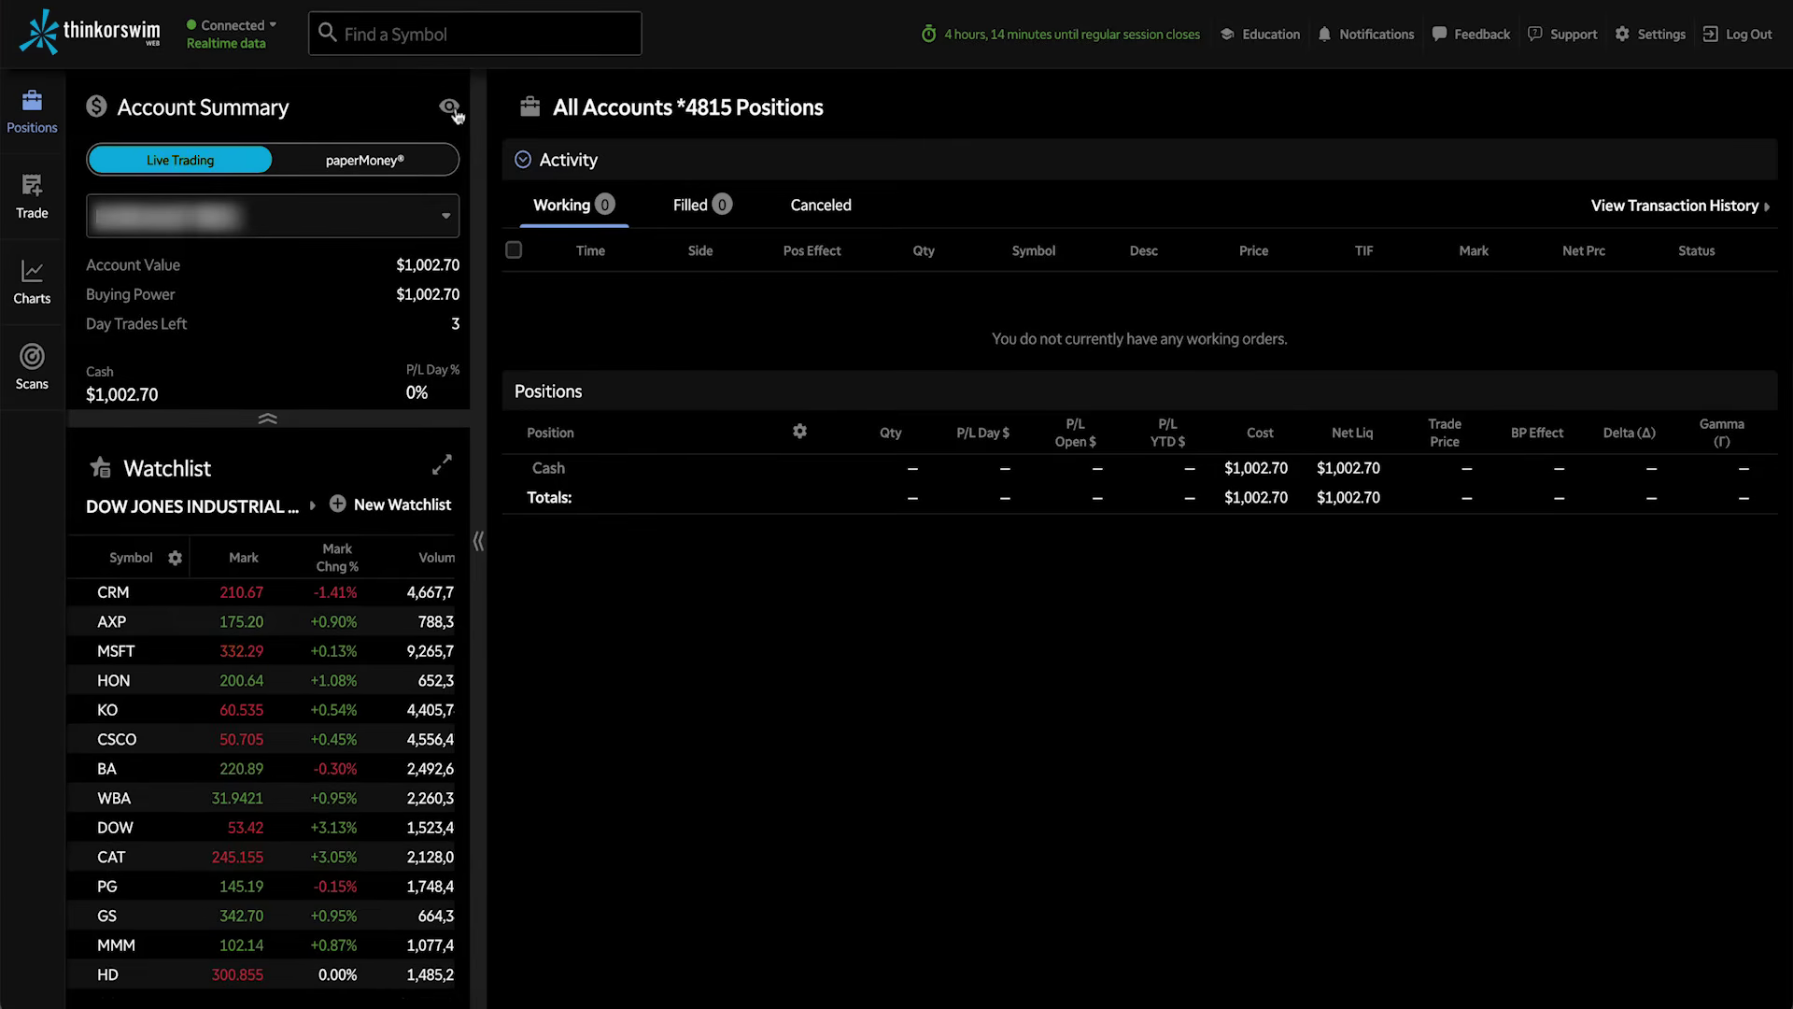
left_click(451, 109)
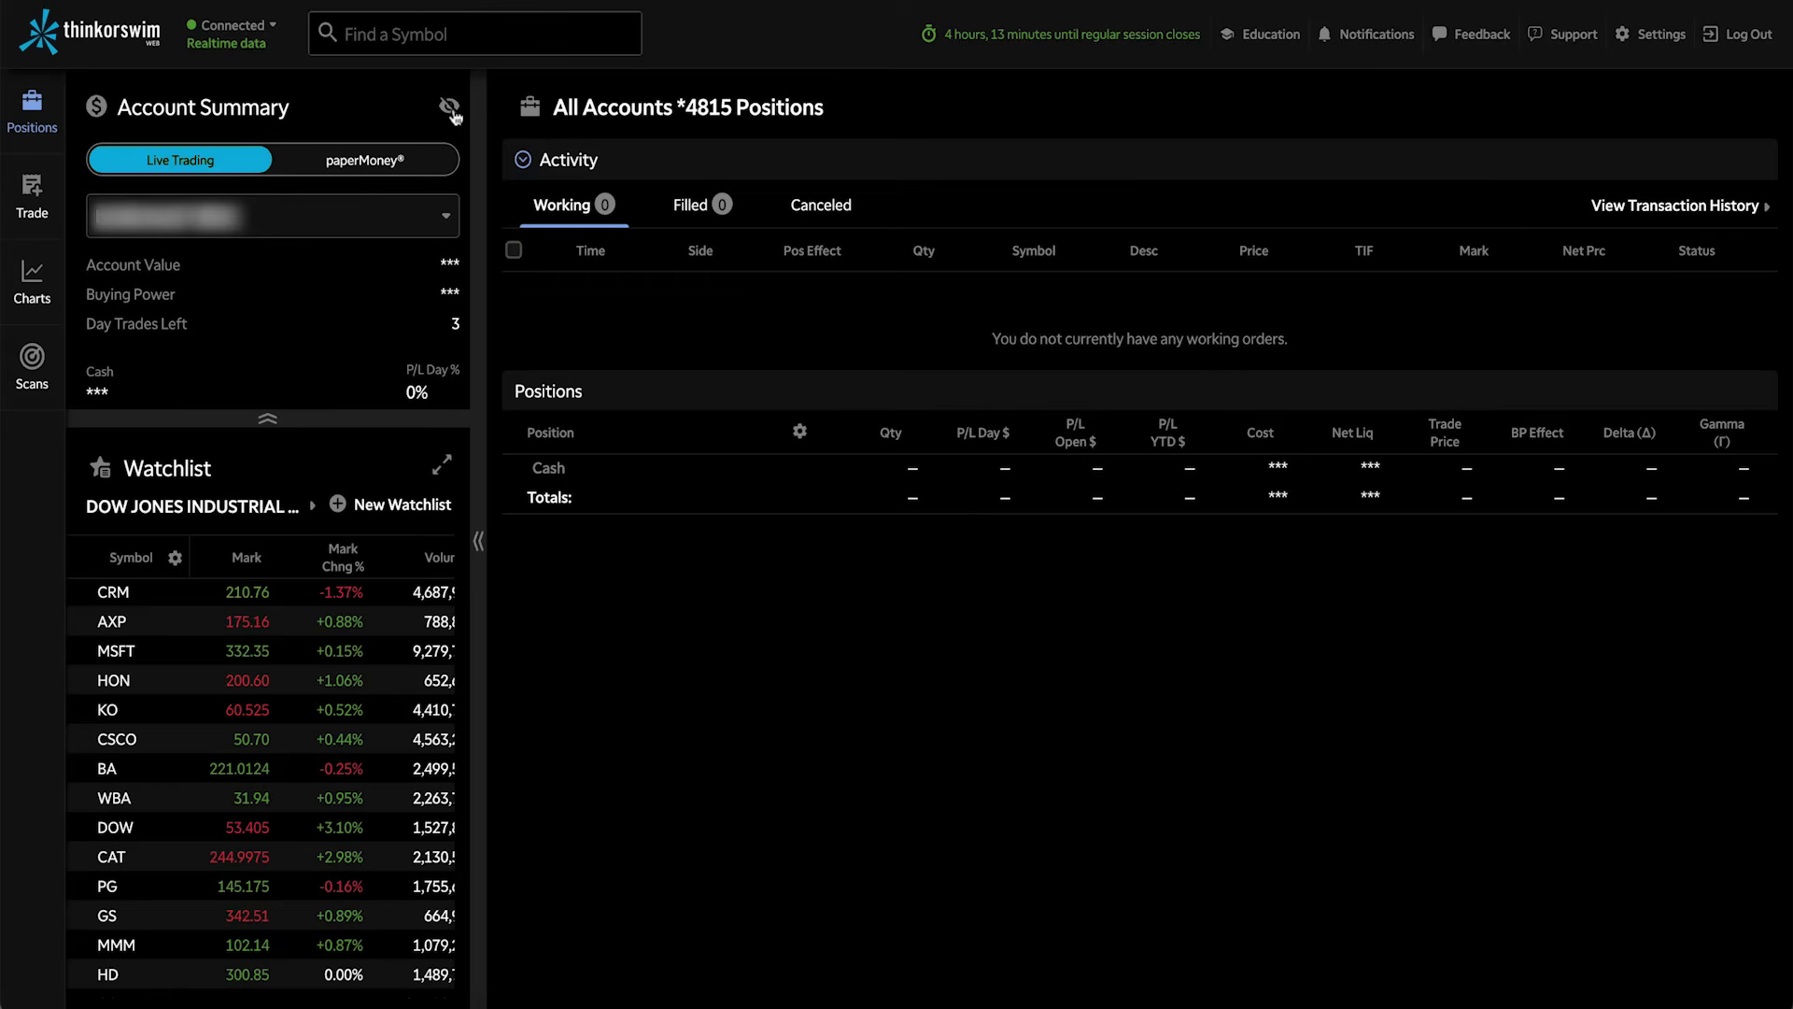
left_click(417, 165)
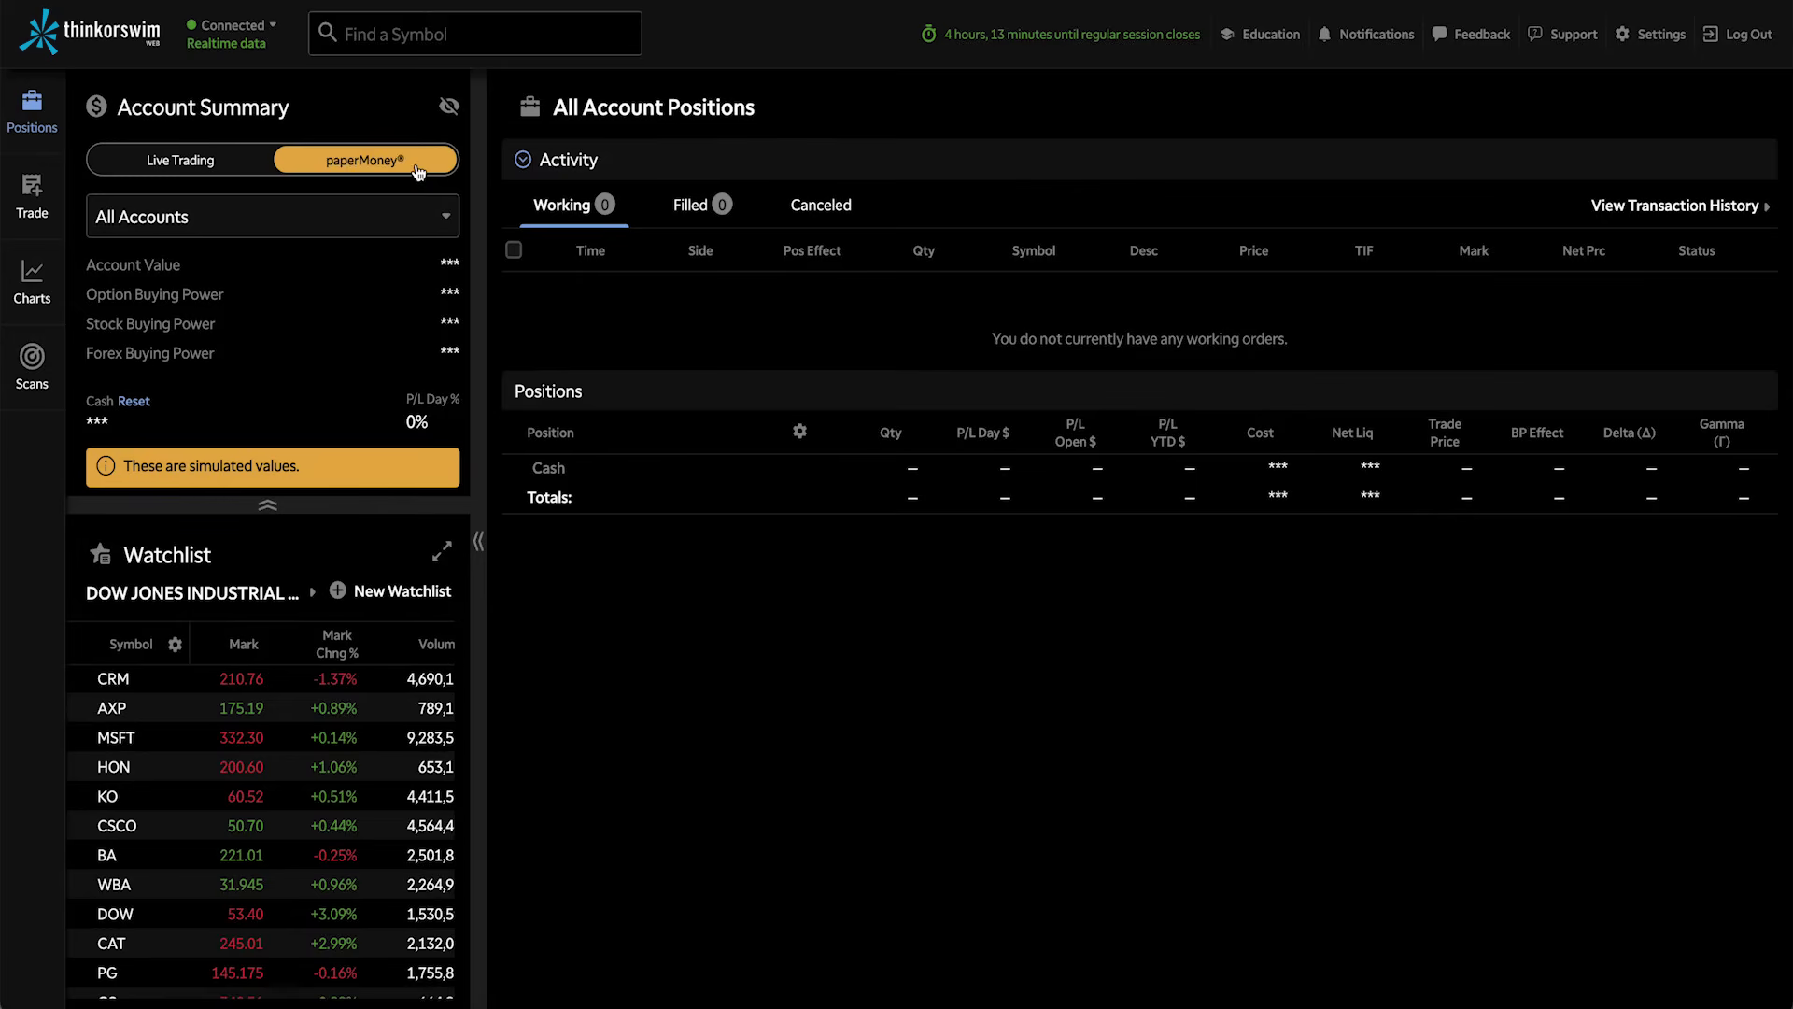
left_click(449, 106)
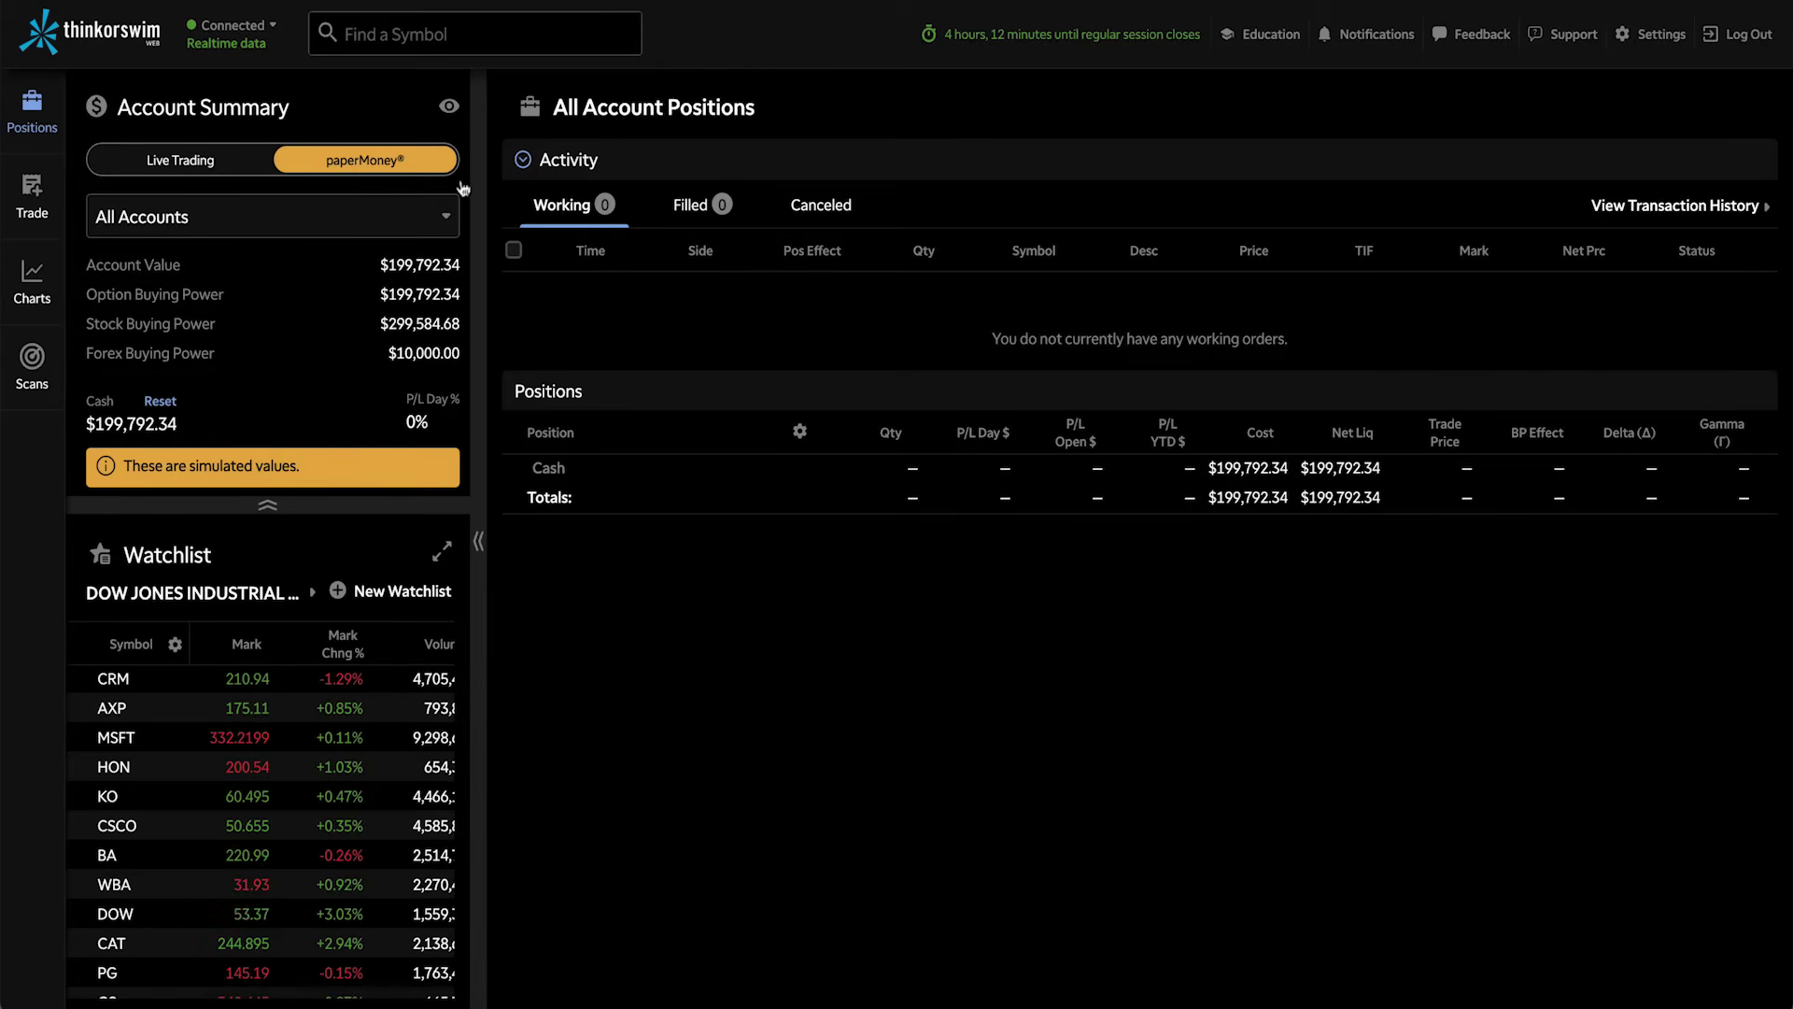
Create a new watchlist named 'Demo Watchlist'
left_click(381, 598)
type("De")
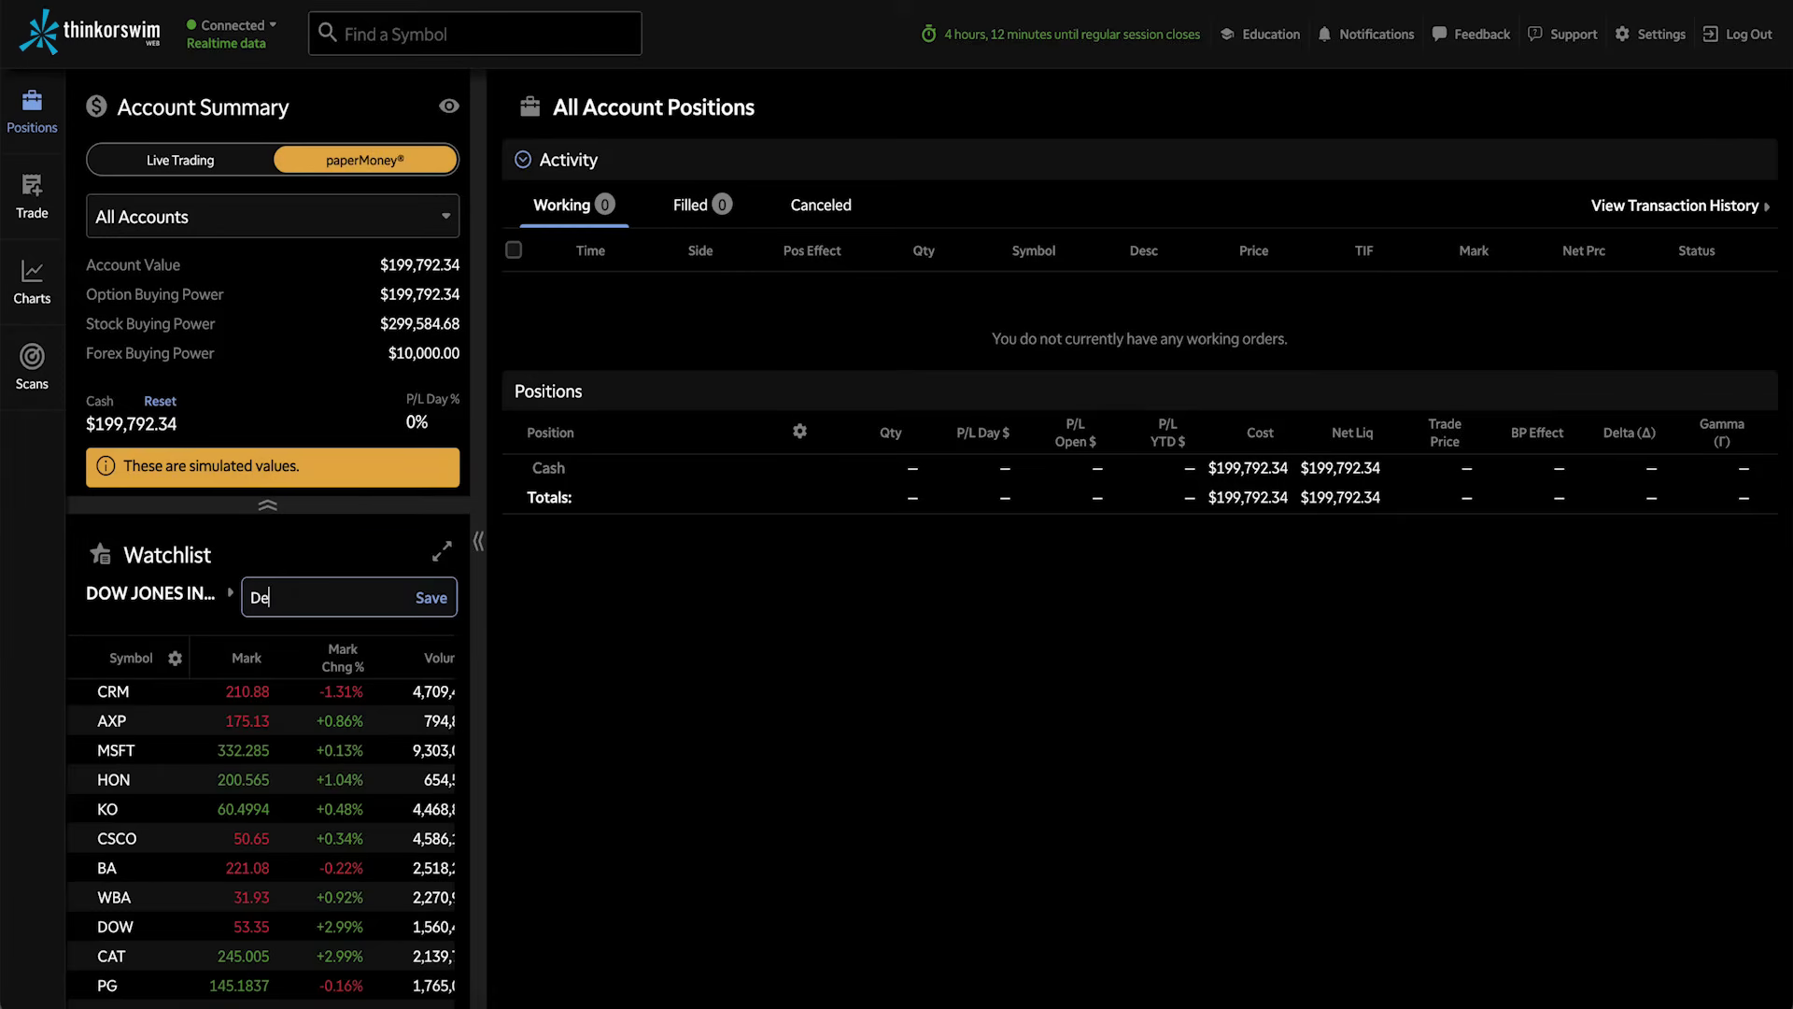
type("mo Watc")
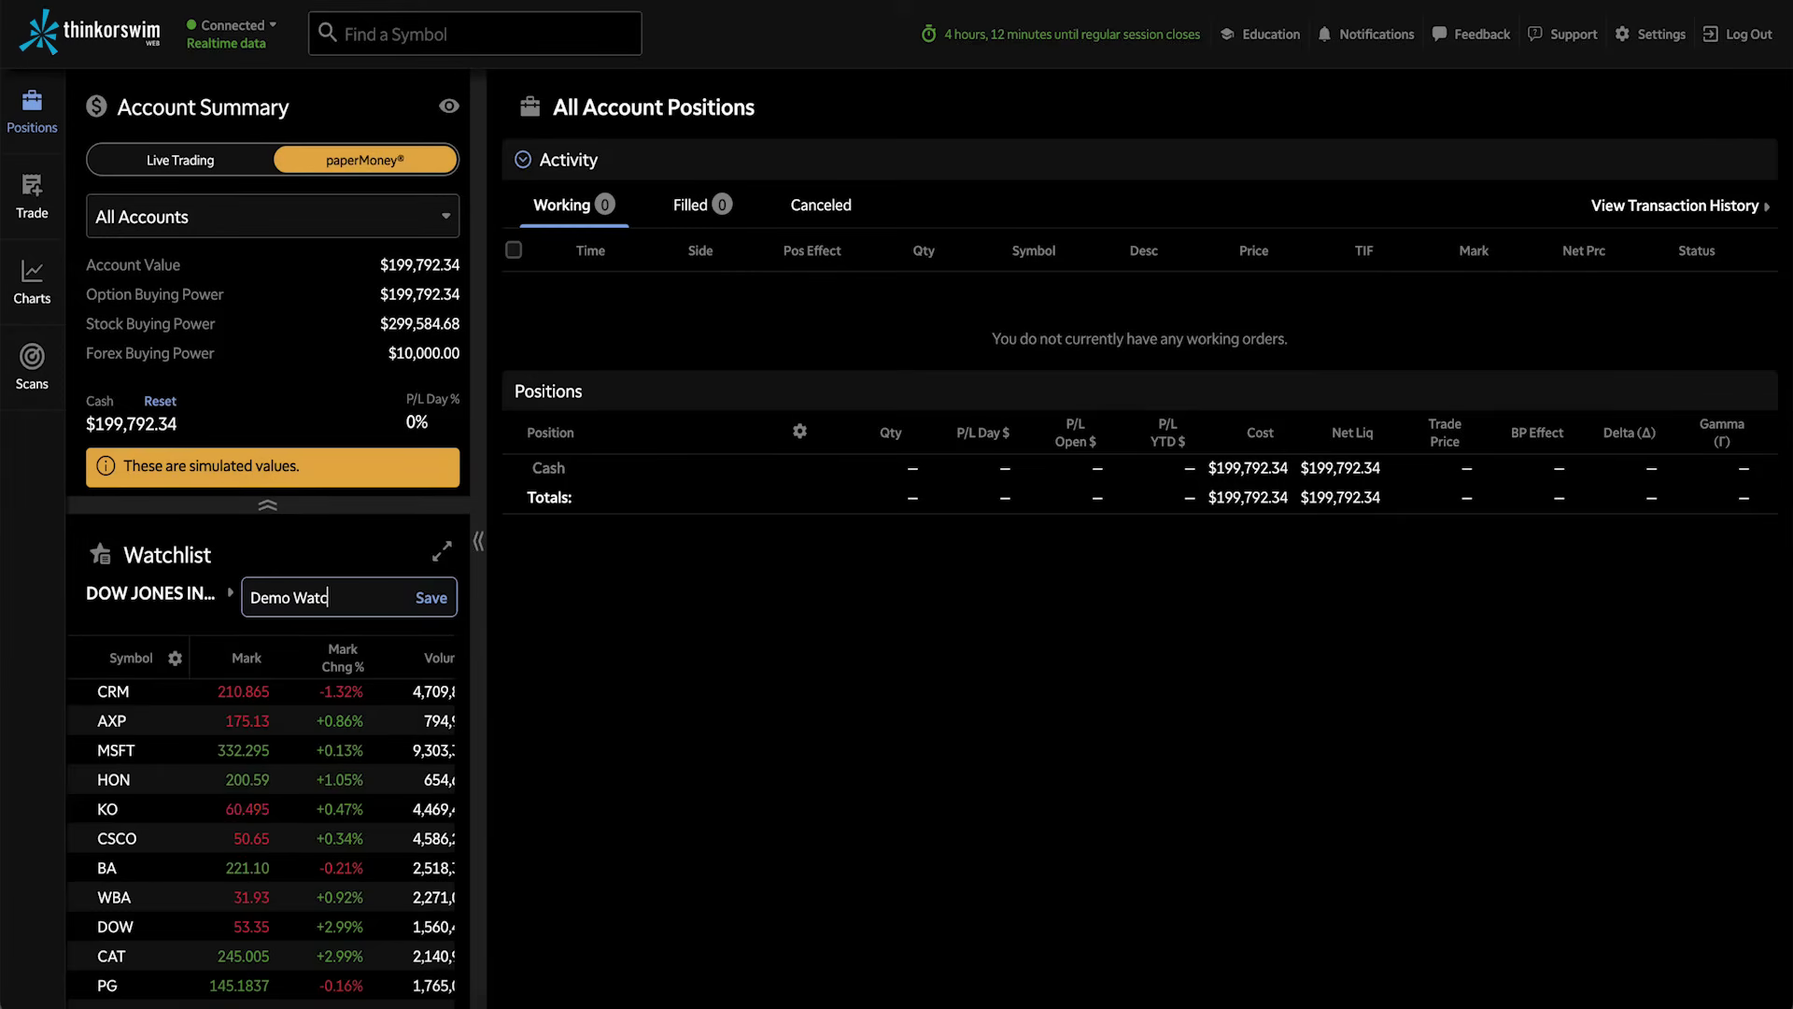
type("hlist")
key("Return")
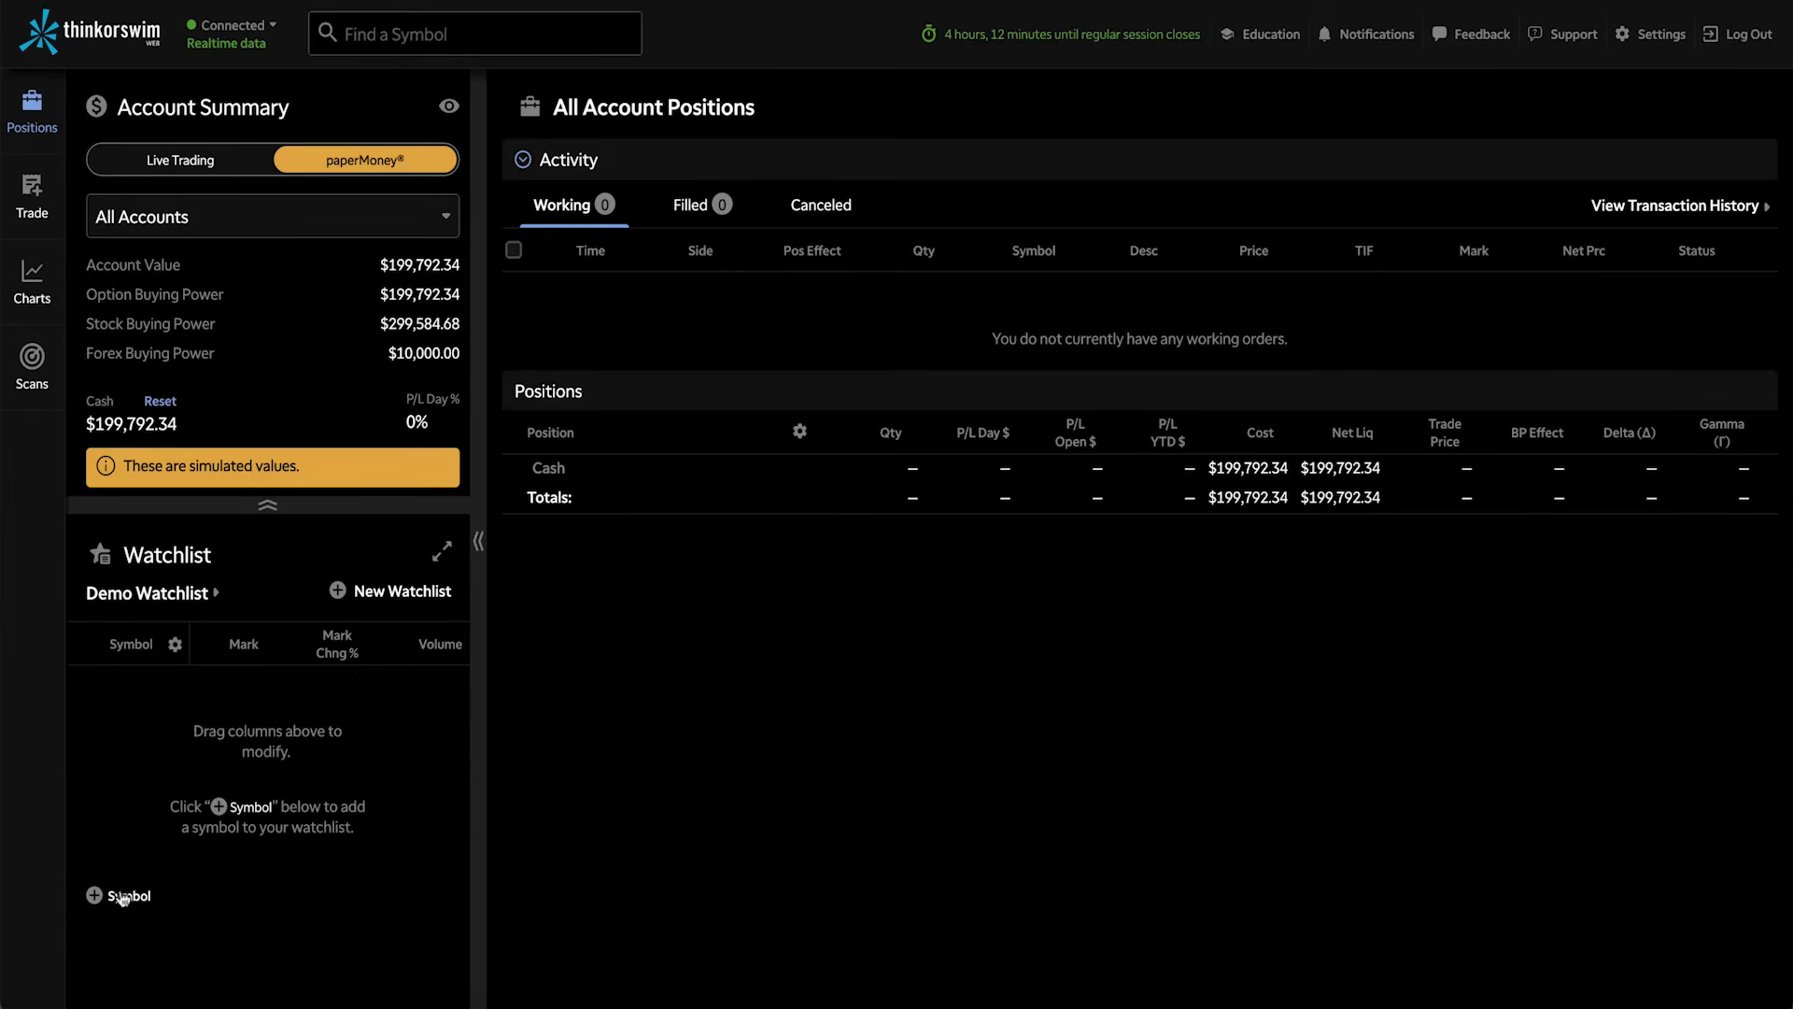
Add META, AAPL, AMZN, NFLX and GOOGL to the Demo Watchlist
type("META")
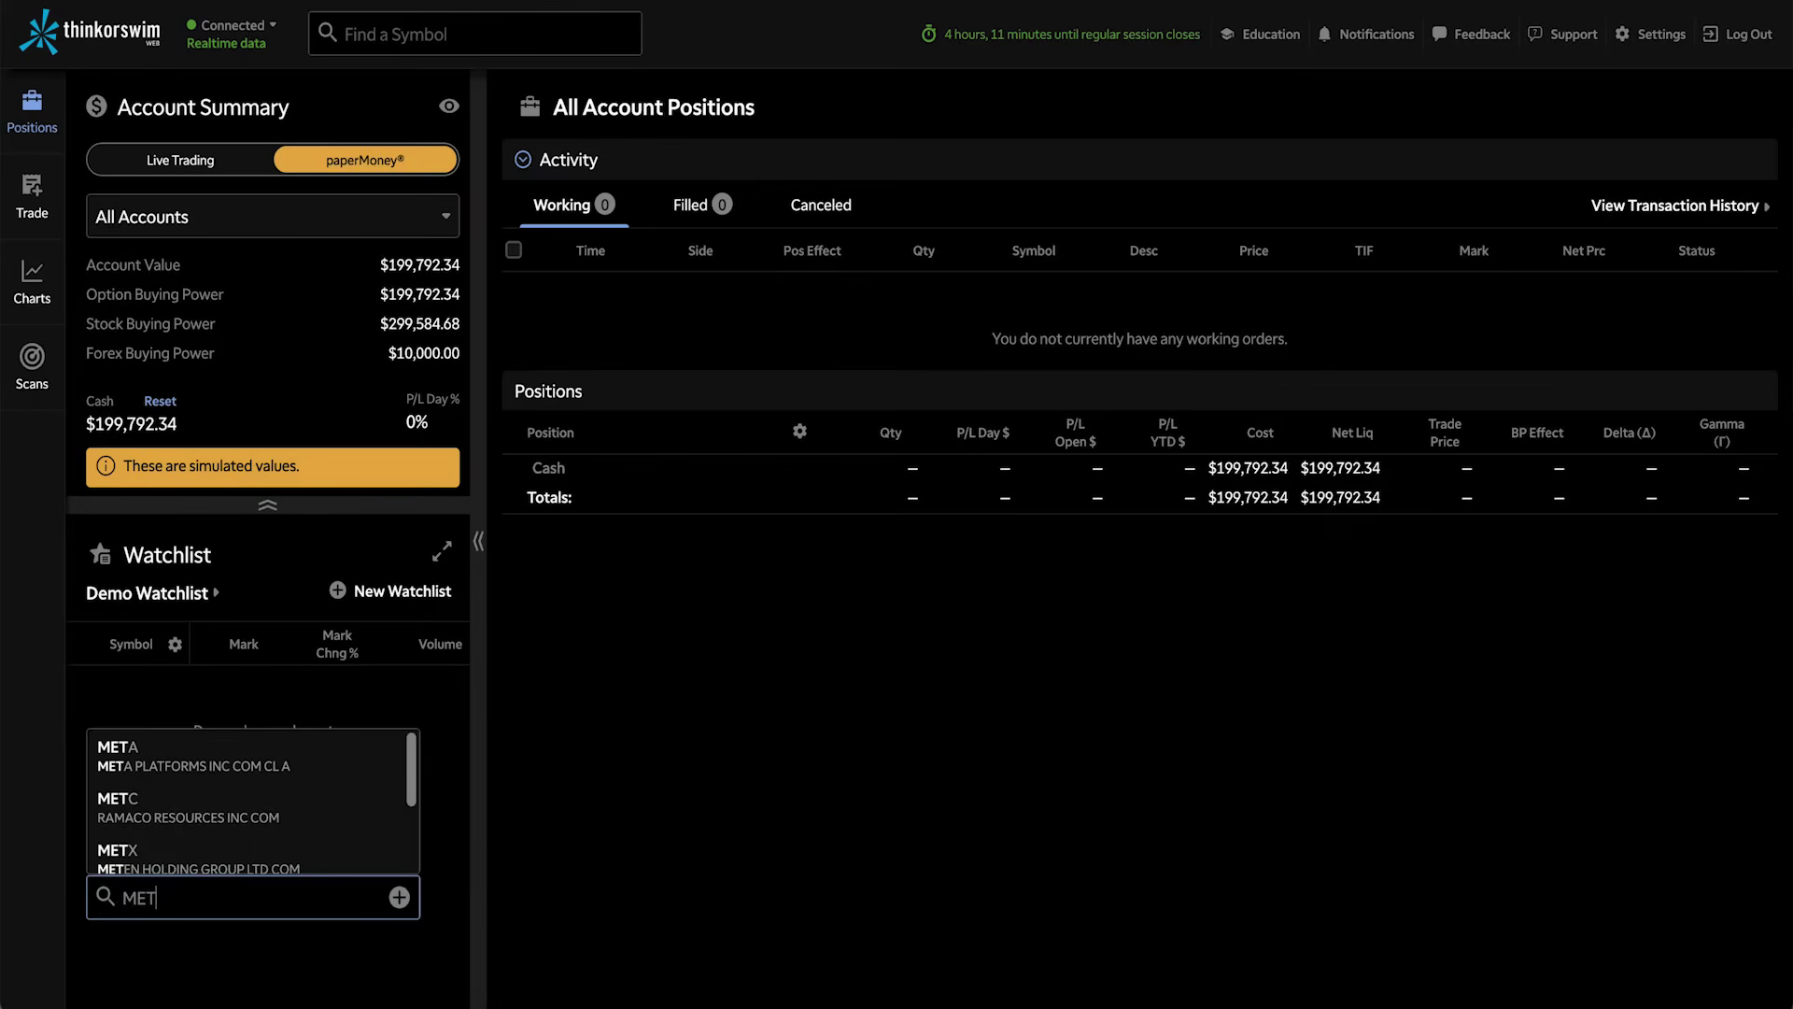
left_click(305, 776)
type("AAPL")
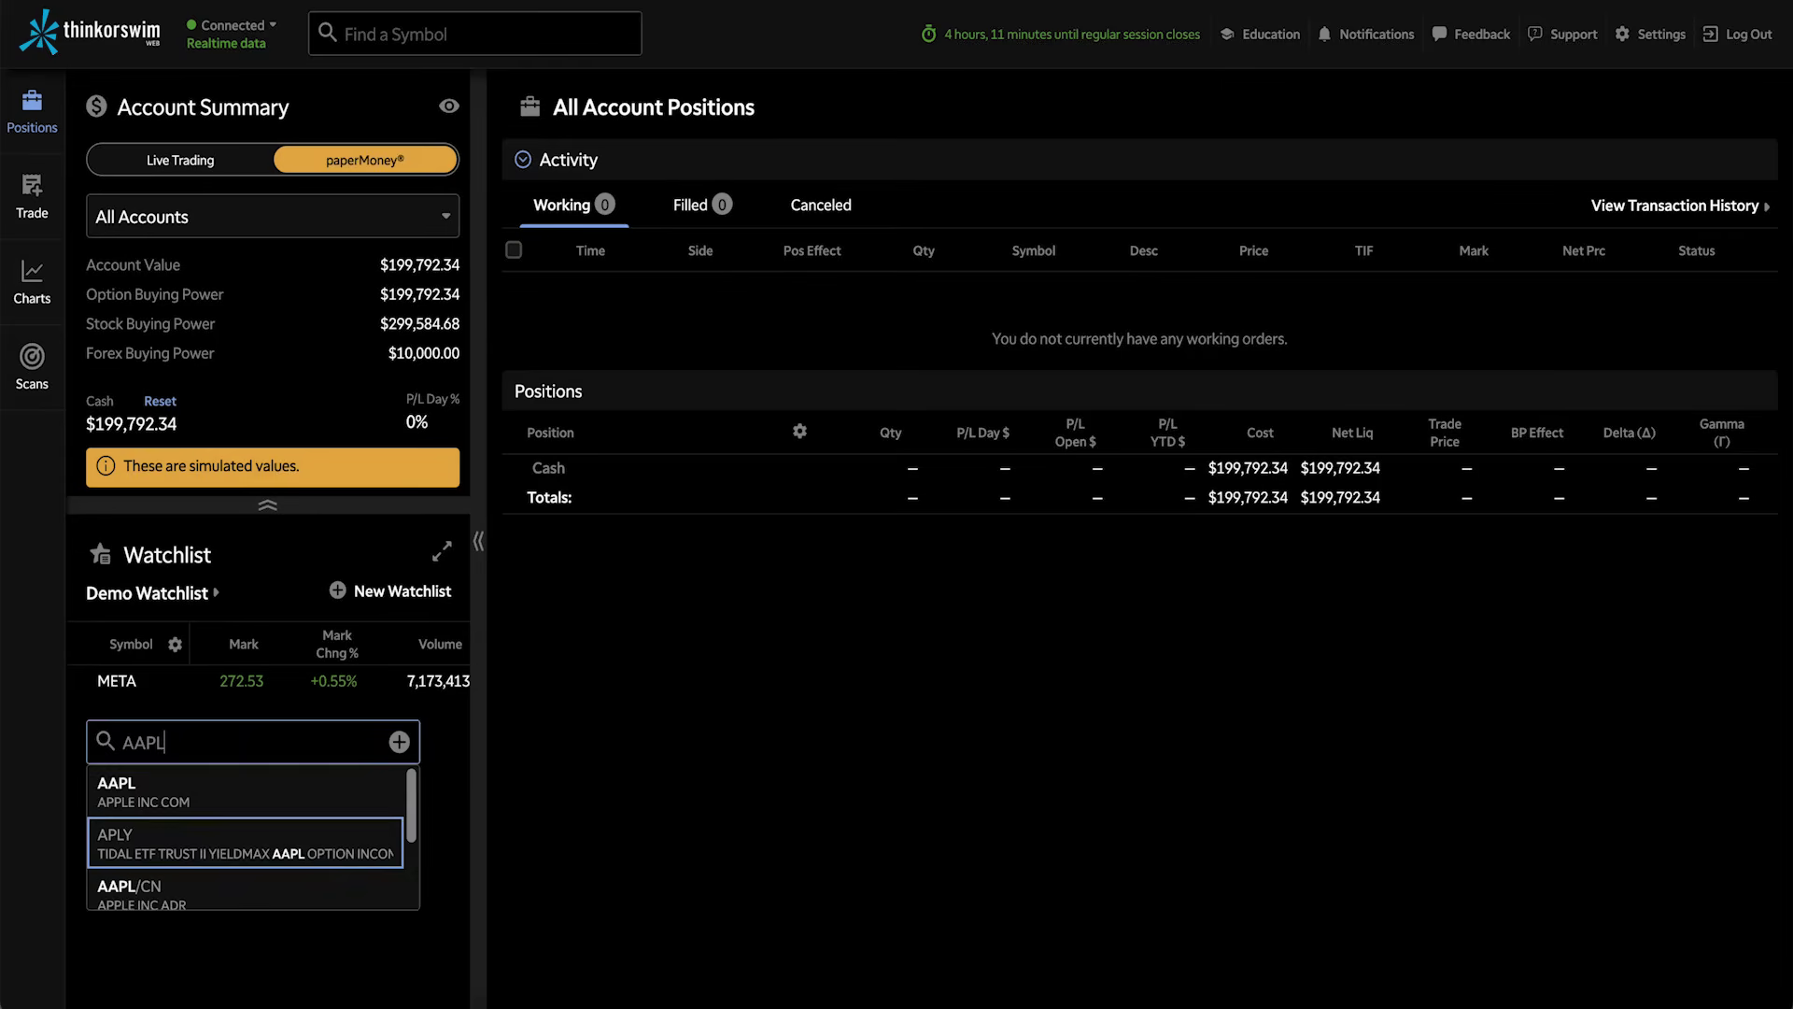
key("Return")
type("AMZN")
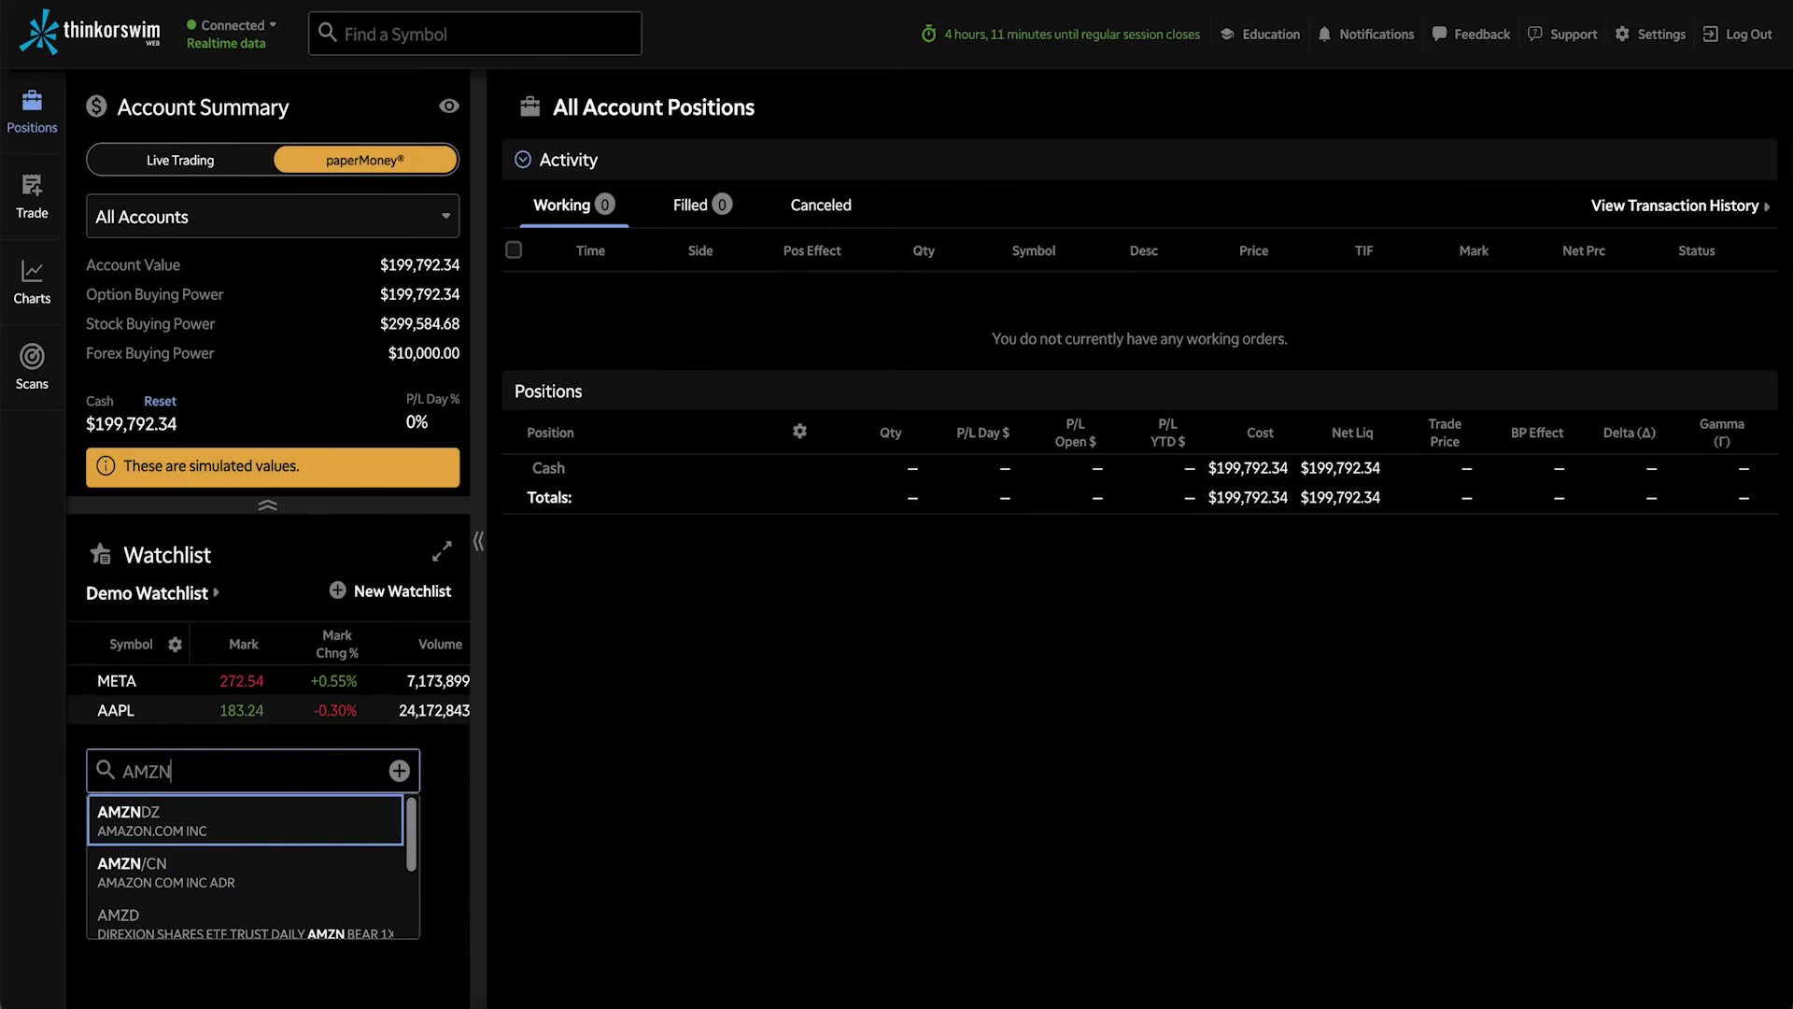
key("Escape")
type("NFLX")
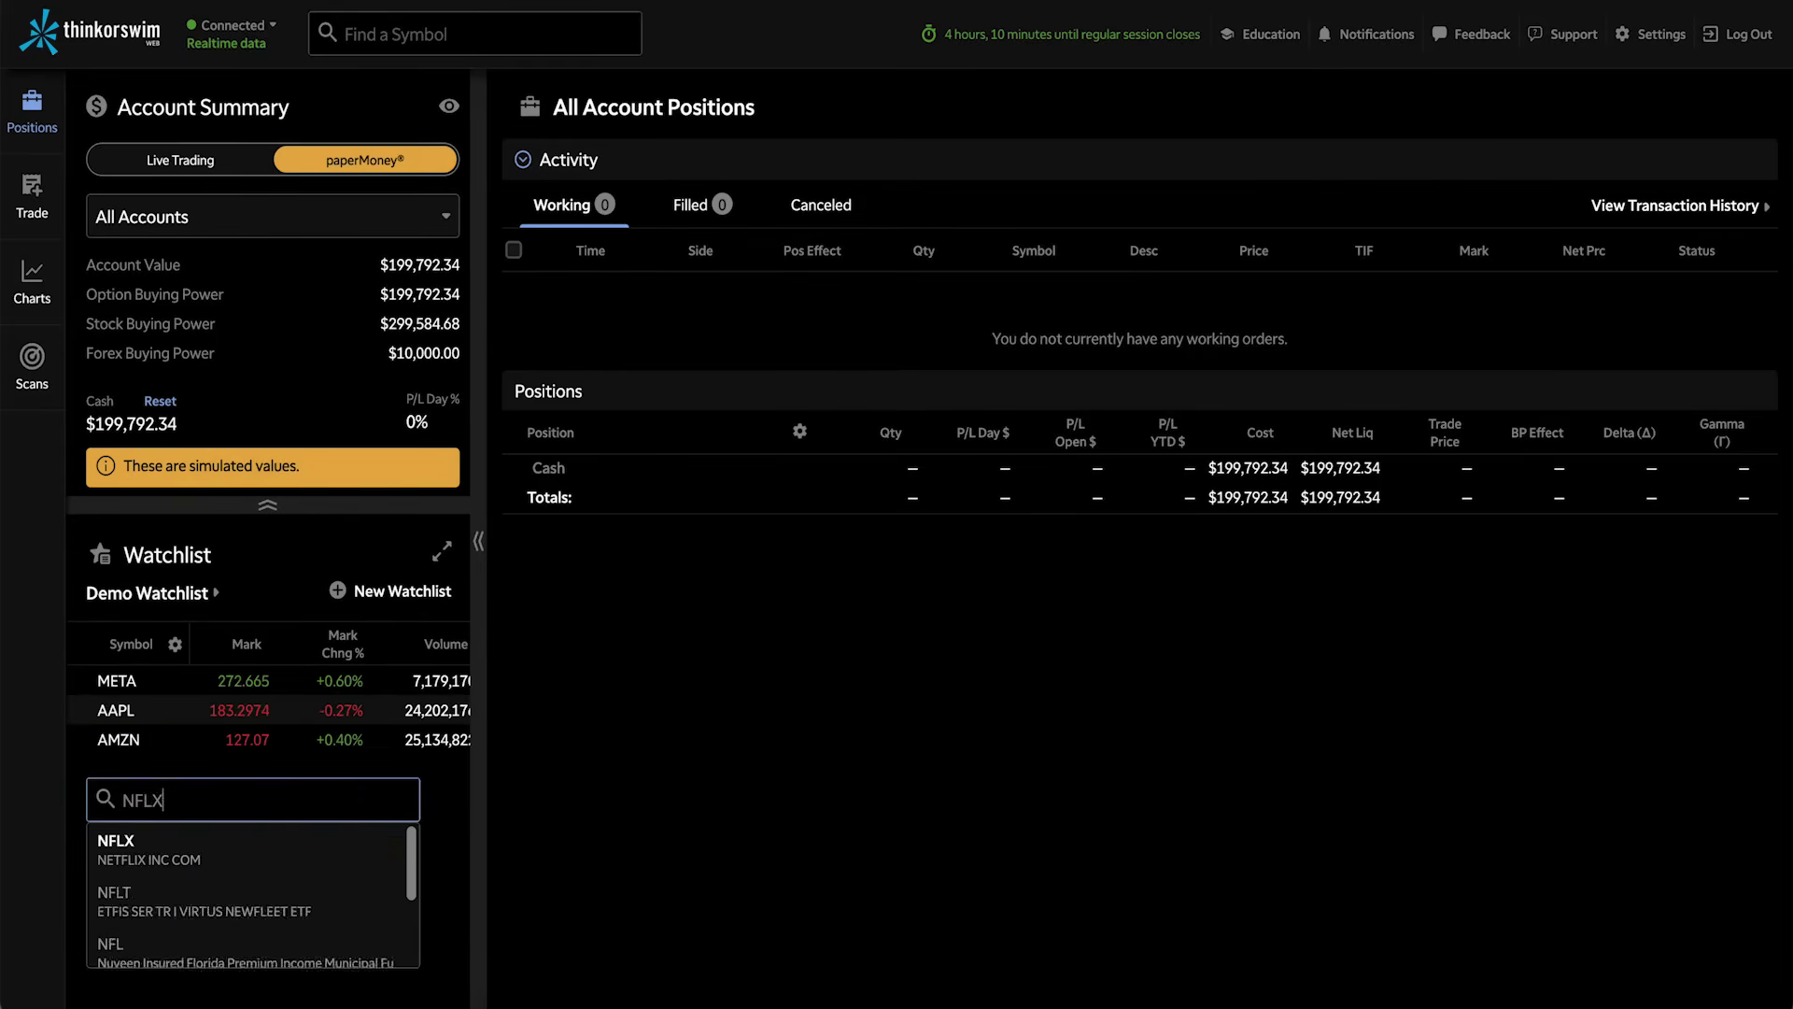
key("Return")
type("GOOGL")
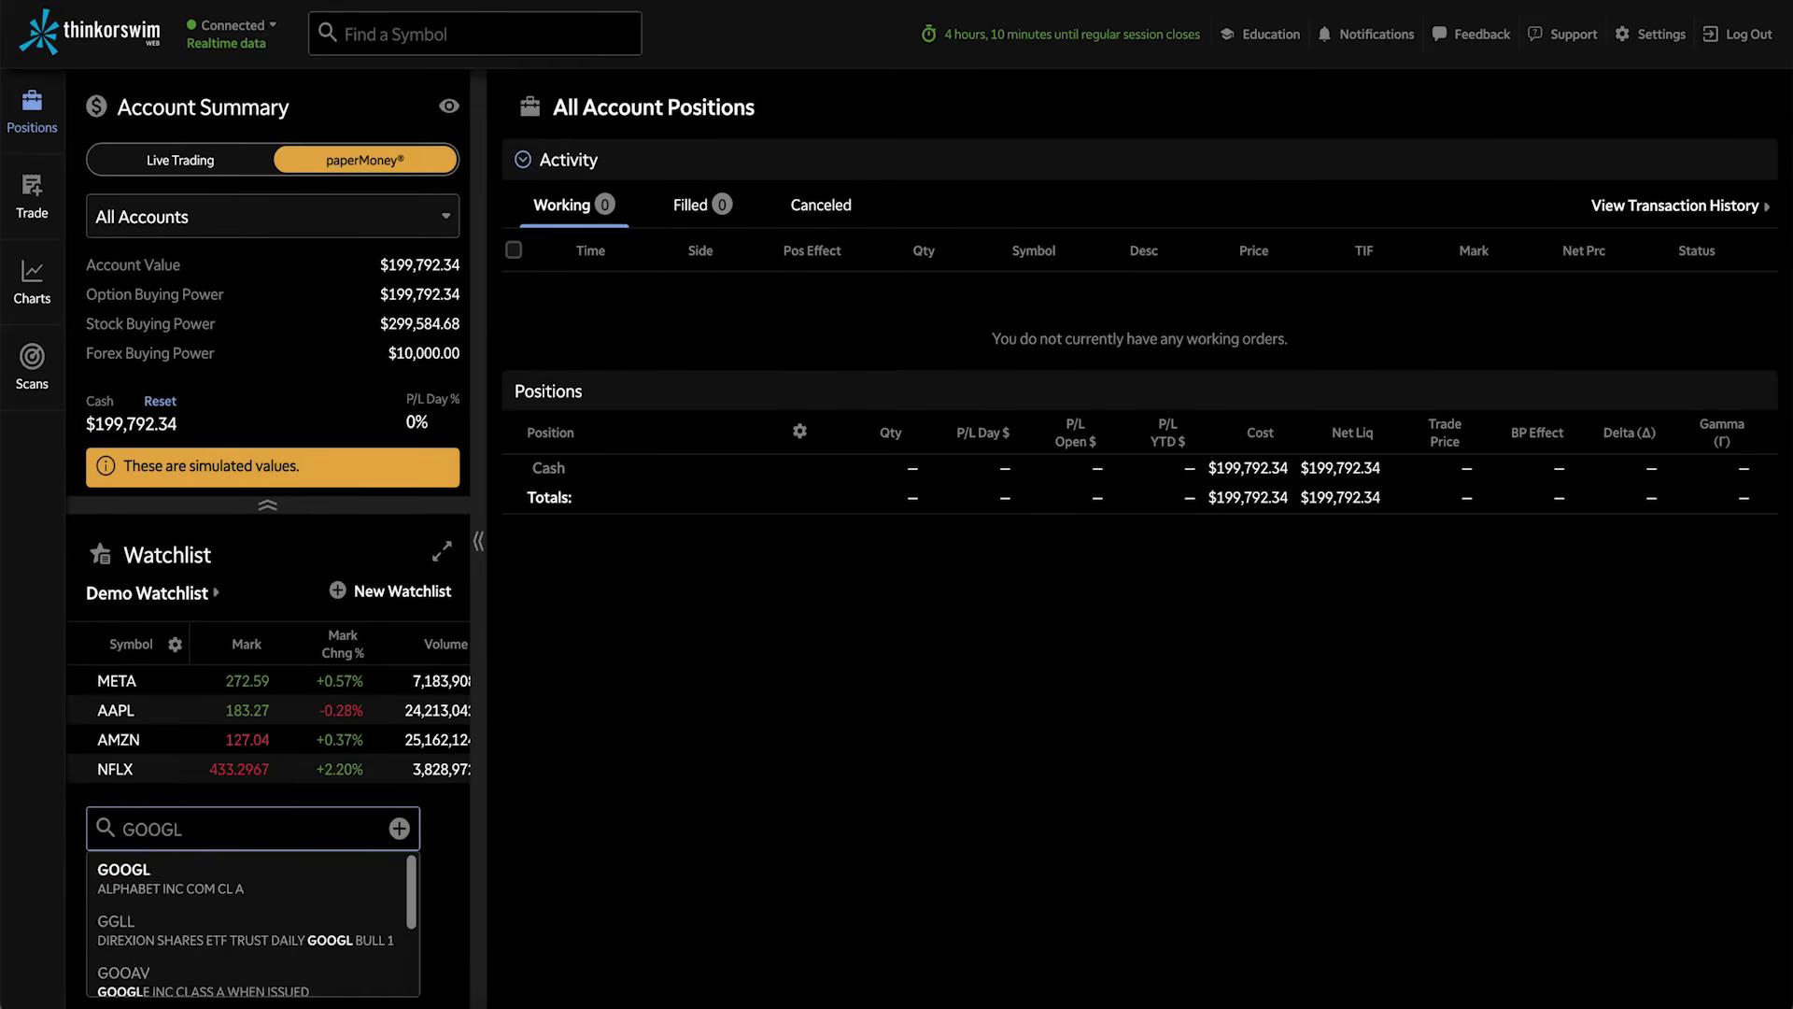
key("Return")
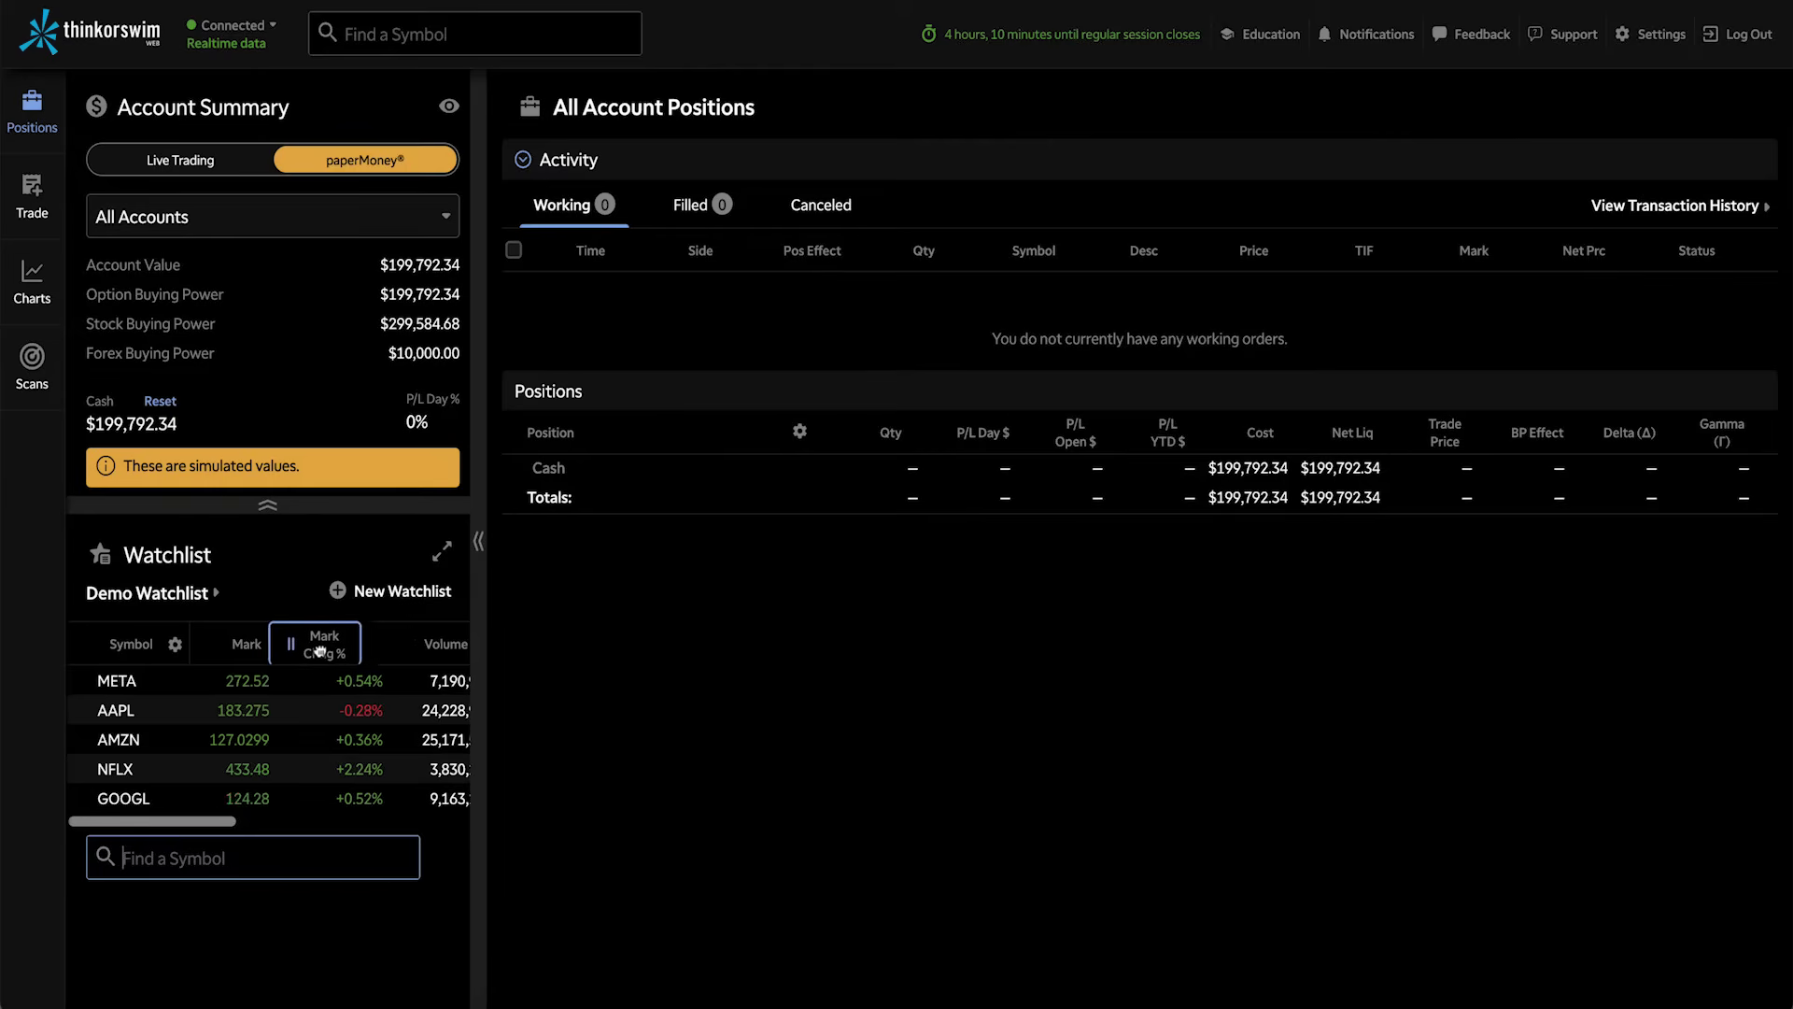
Move the Mark Chng % column before Mark, then back after it
left_click_drag(319, 651, 250, 645)
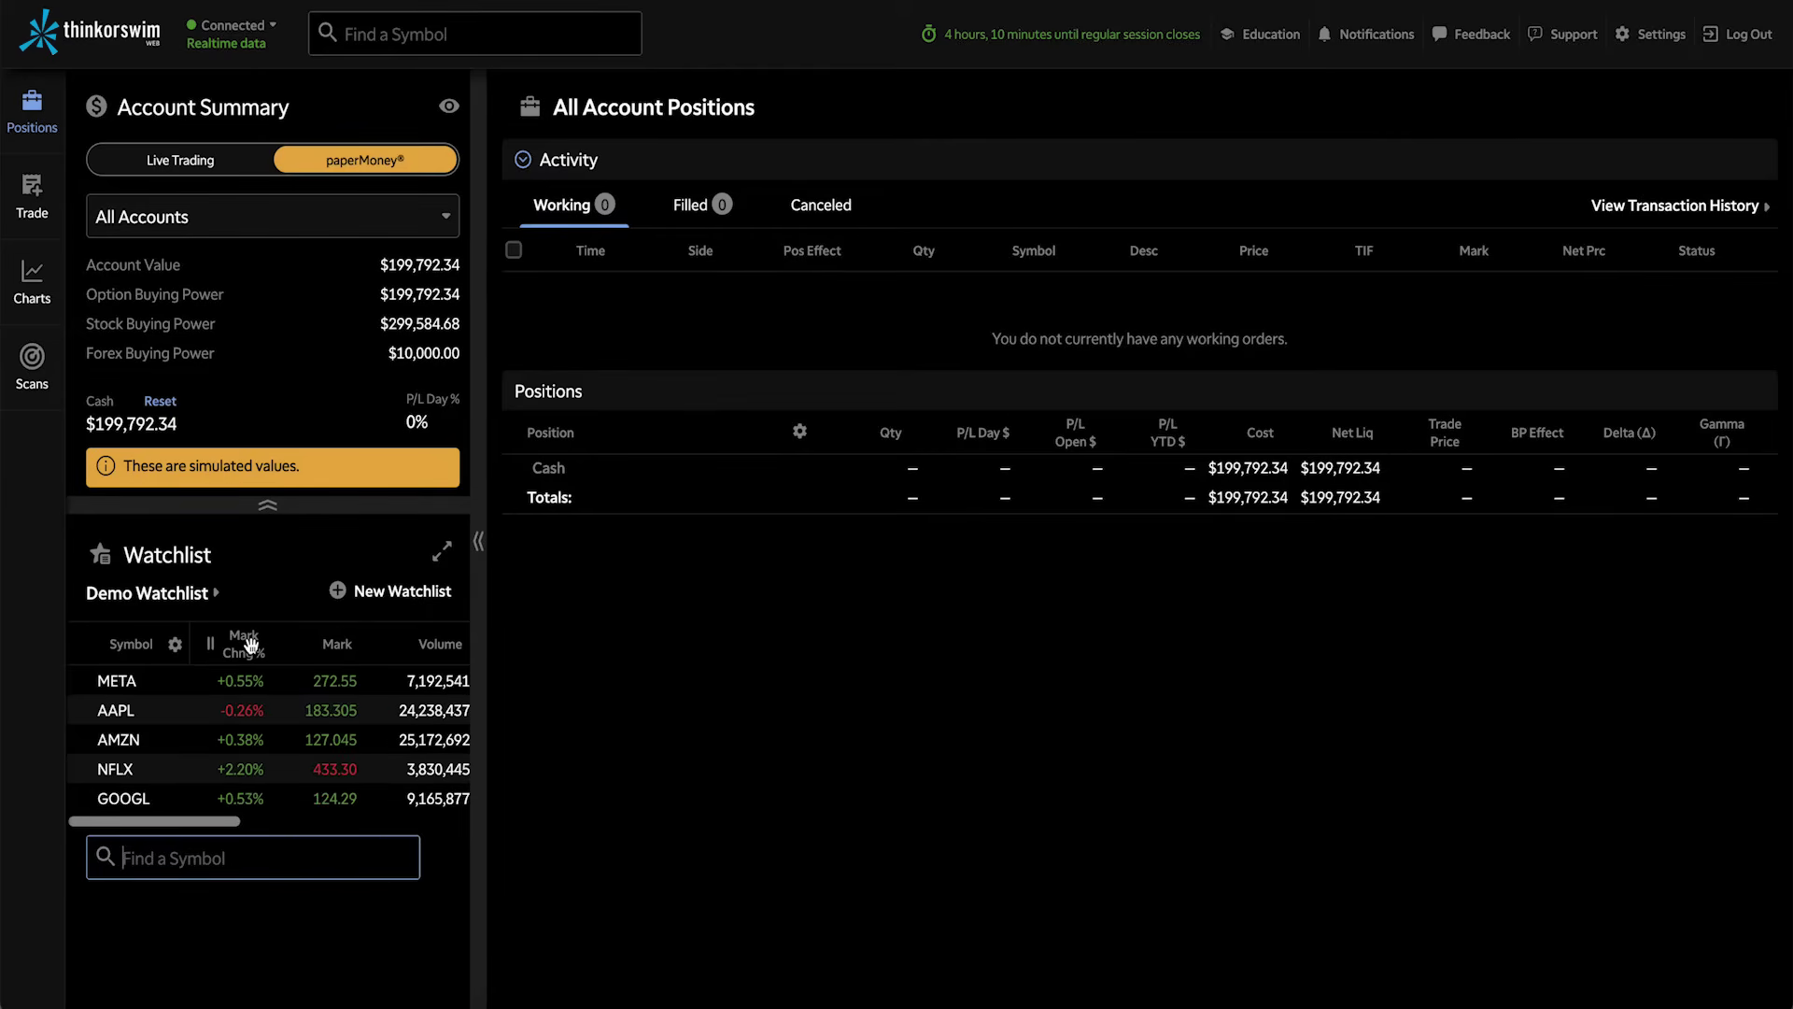
left_click_drag(276, 640, 375, 639)
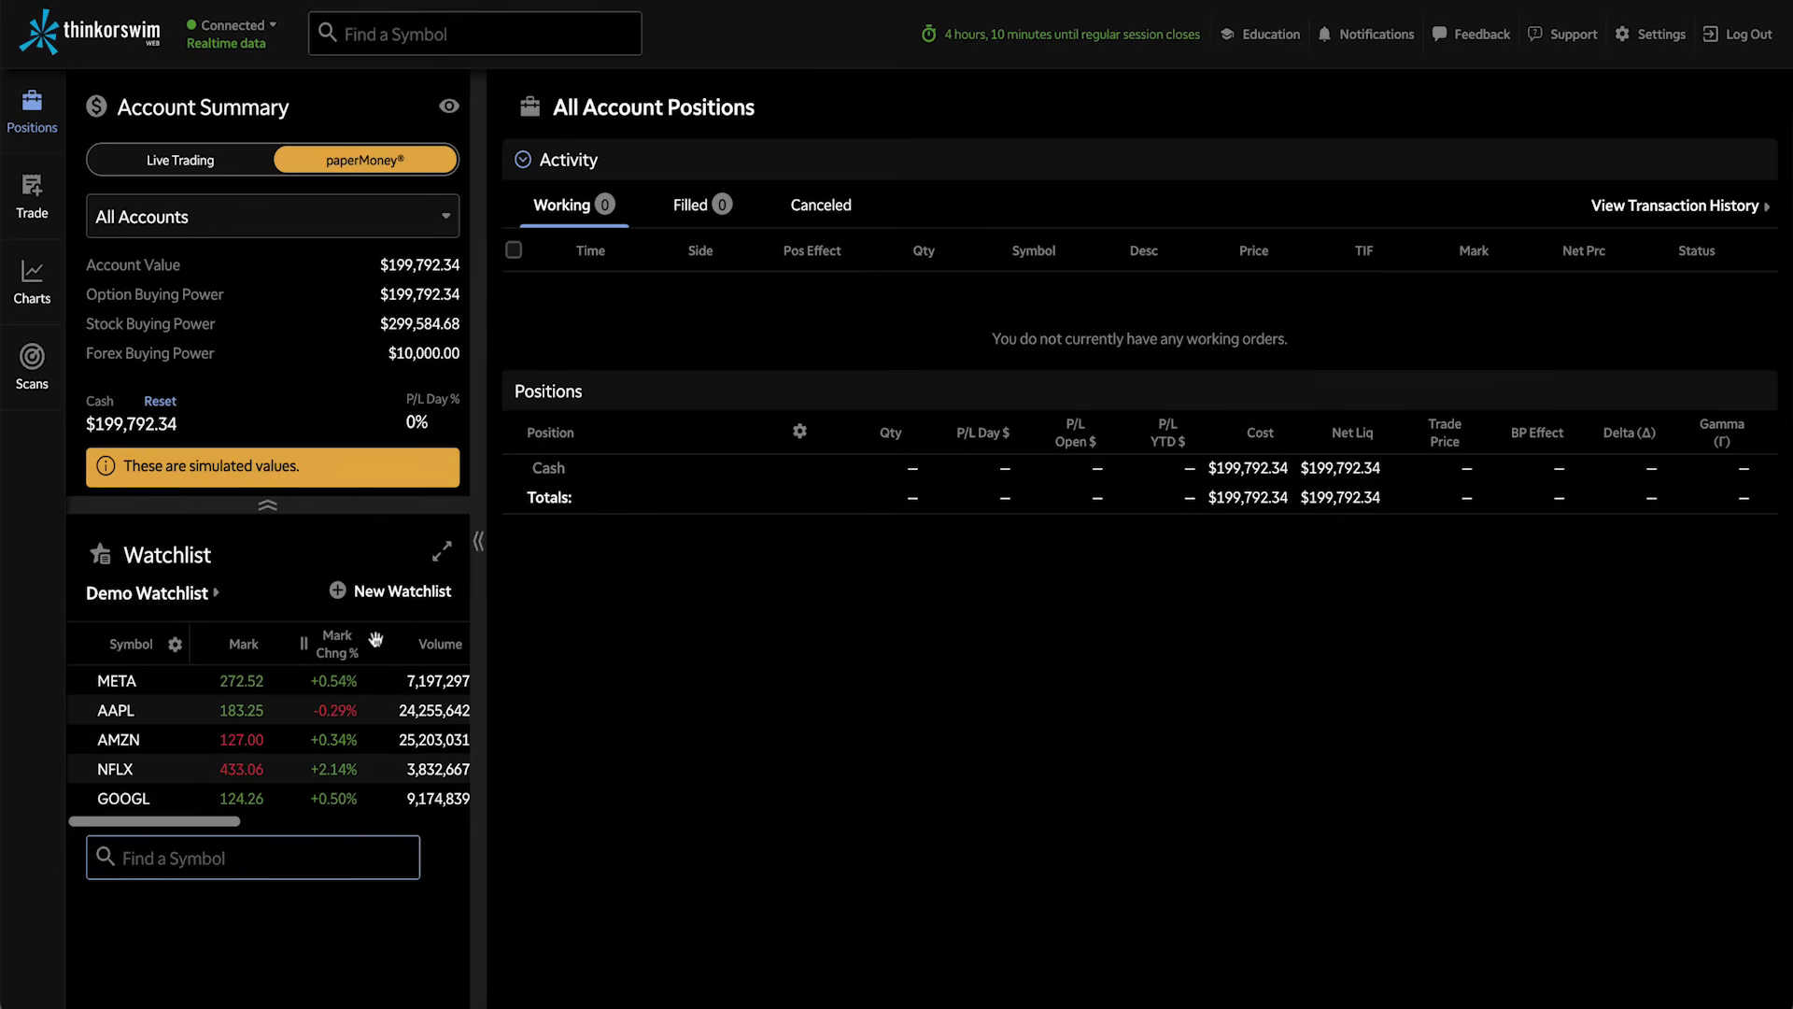
left_click(569, 30)
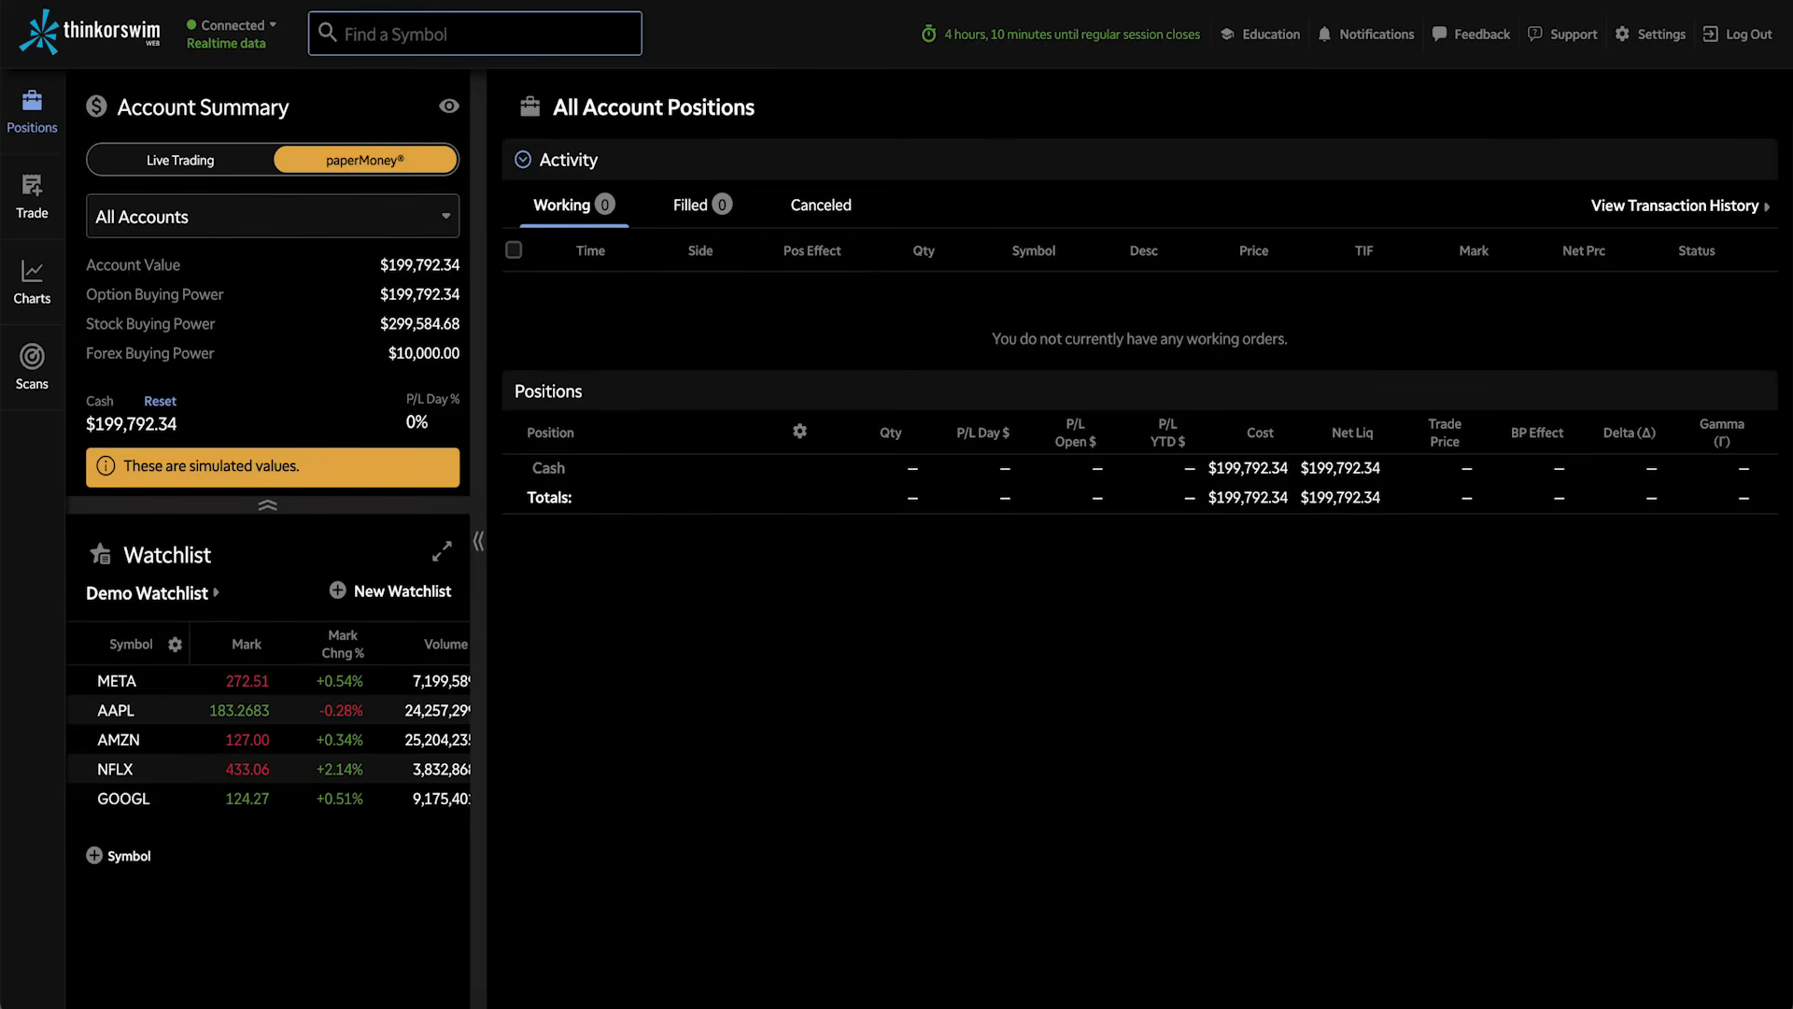
Look up MSFT and add it to the Demo Watchlist
type("MSFT")
key("Return")
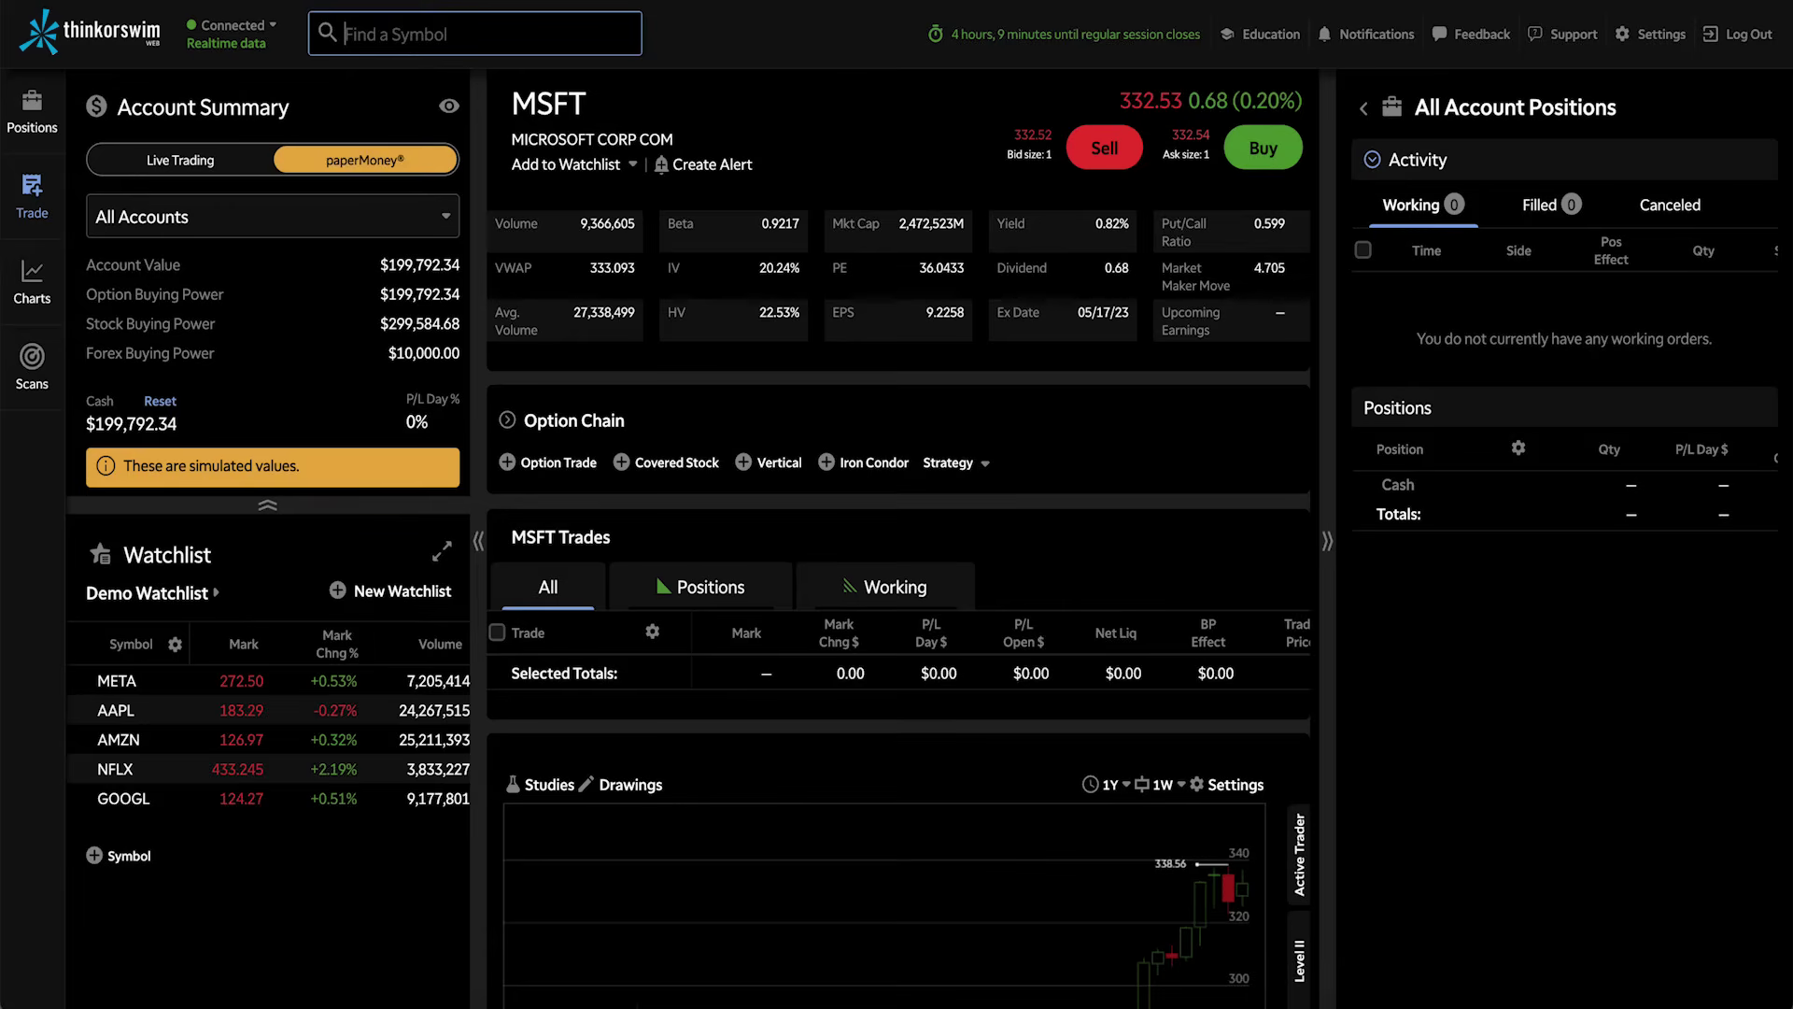
left_click(607, 172)
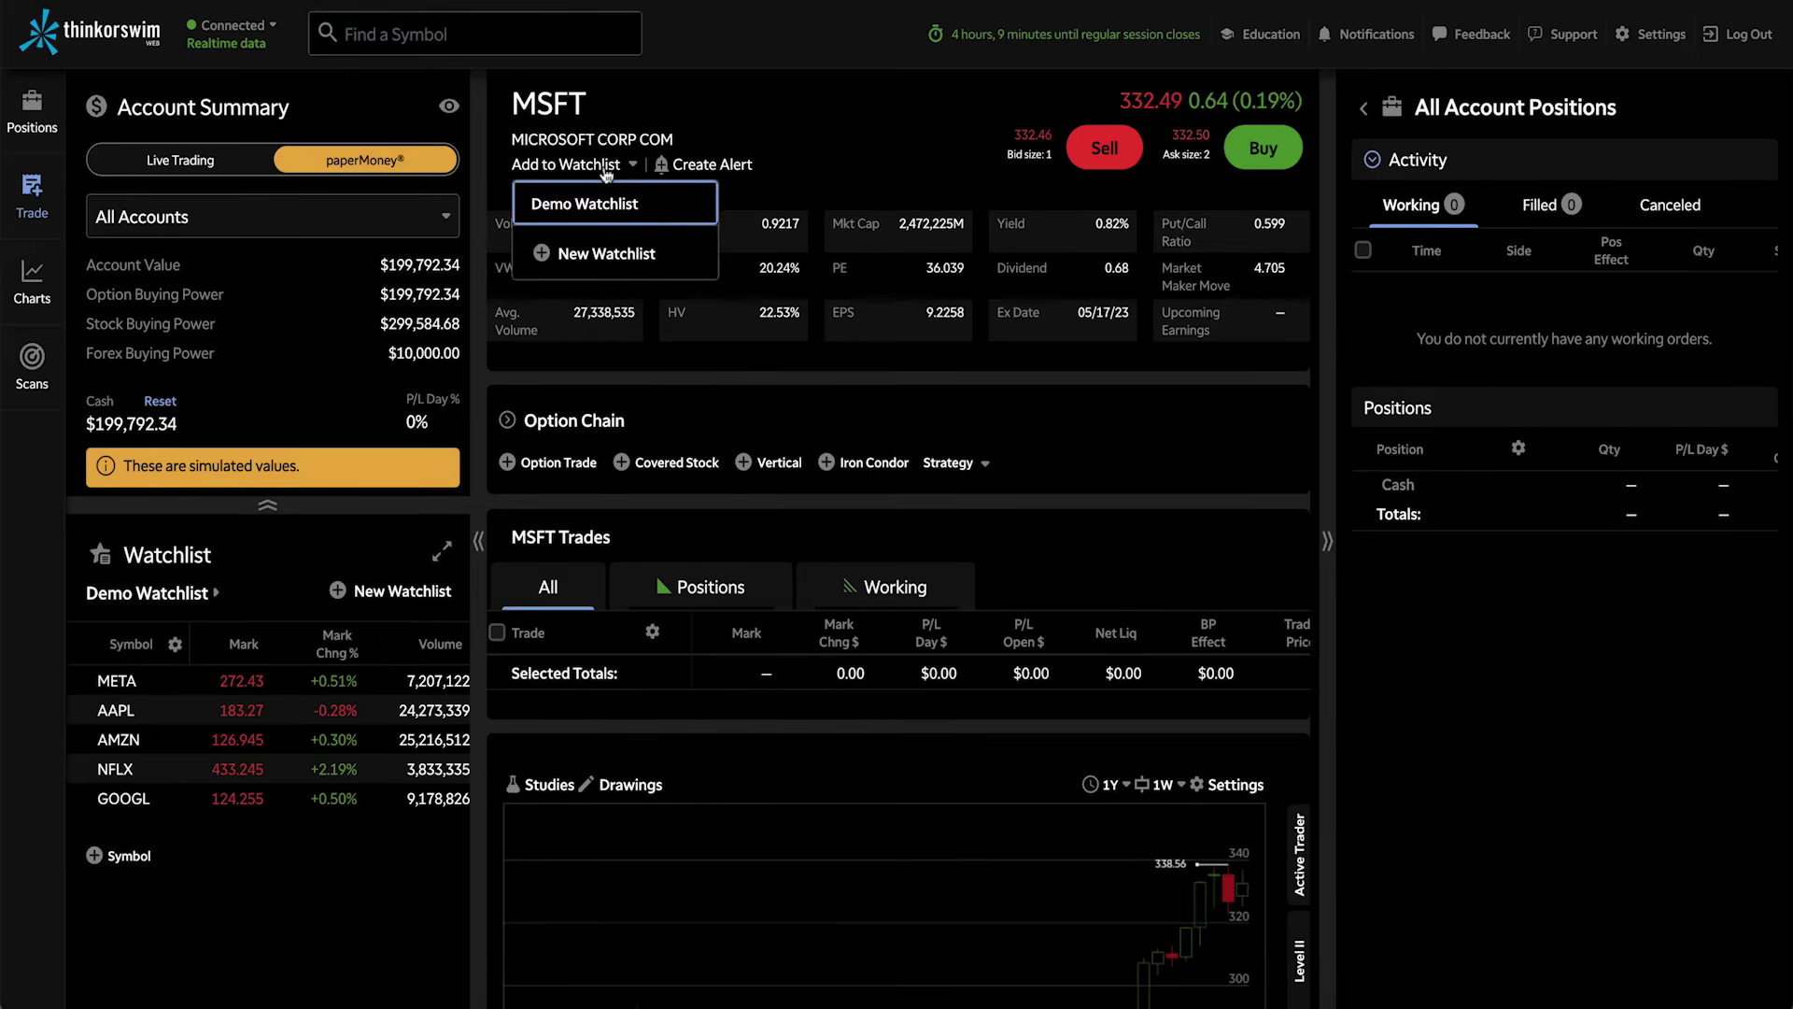
left_click(662, 203)
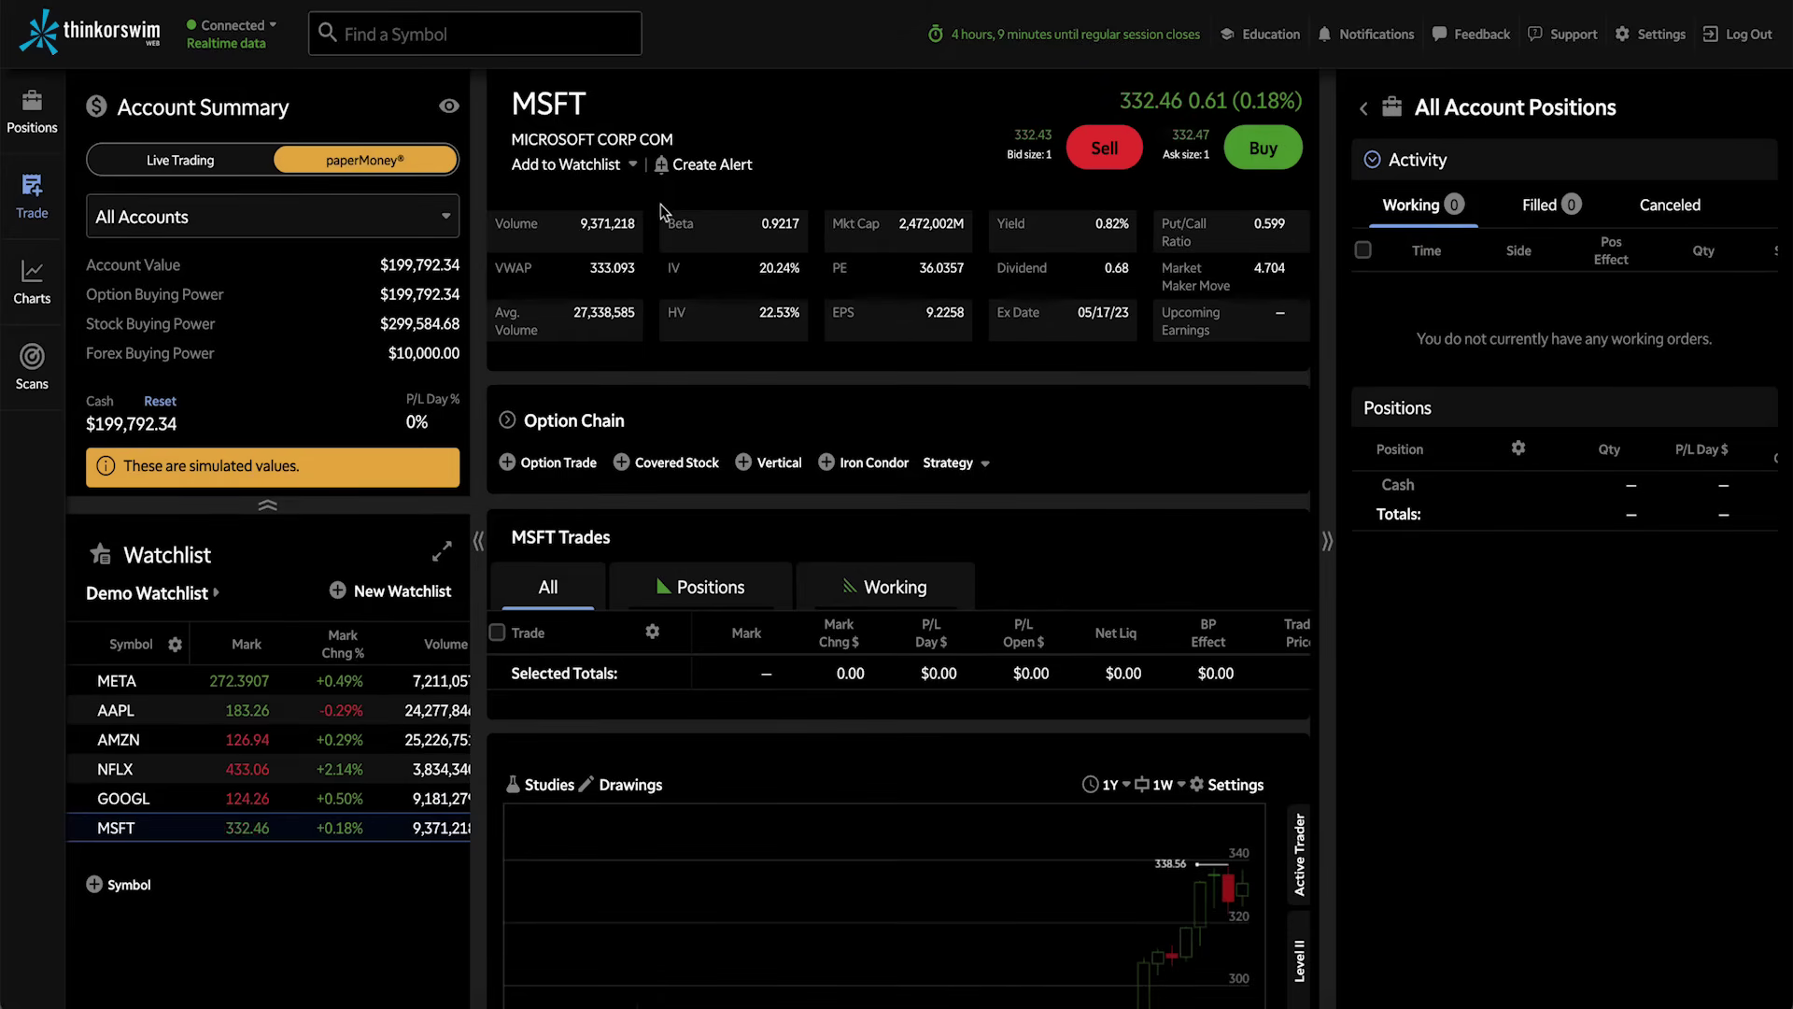
Browse the GOOGL, NFLX, AMZN and AAPL quote pages from the watchlist
mouse_move(165, 802)
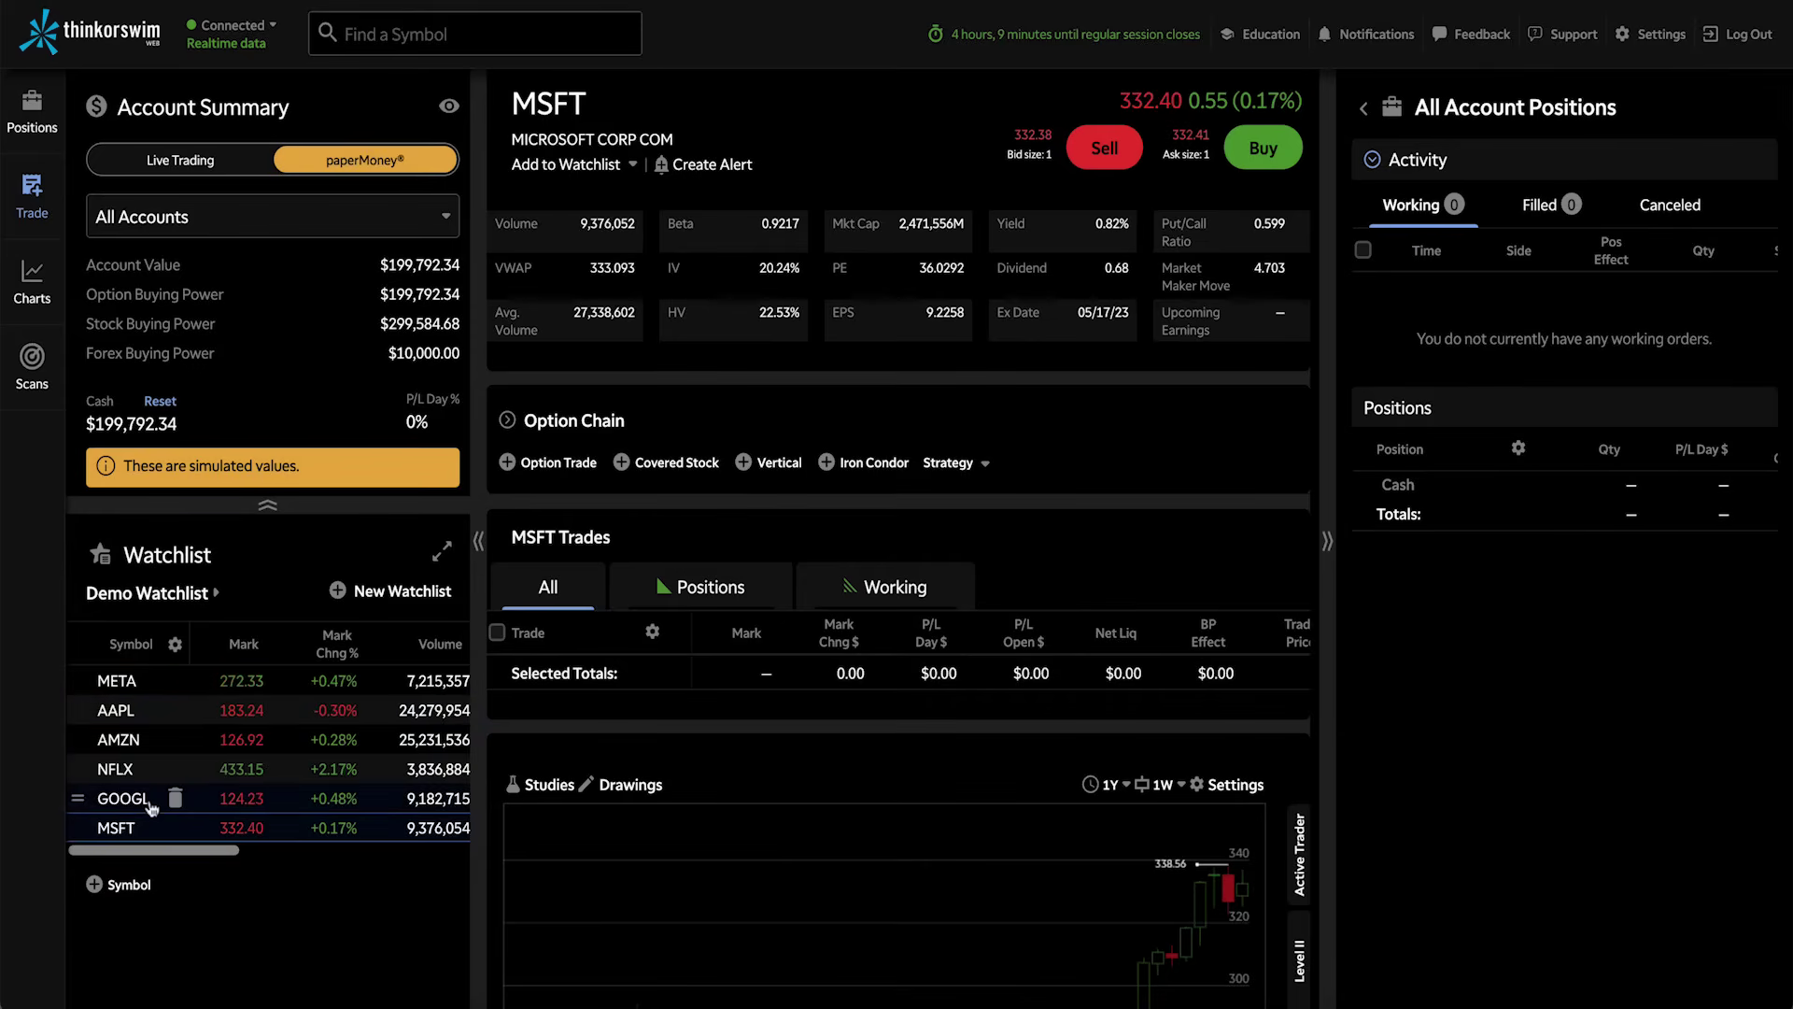
left_click(153, 806)
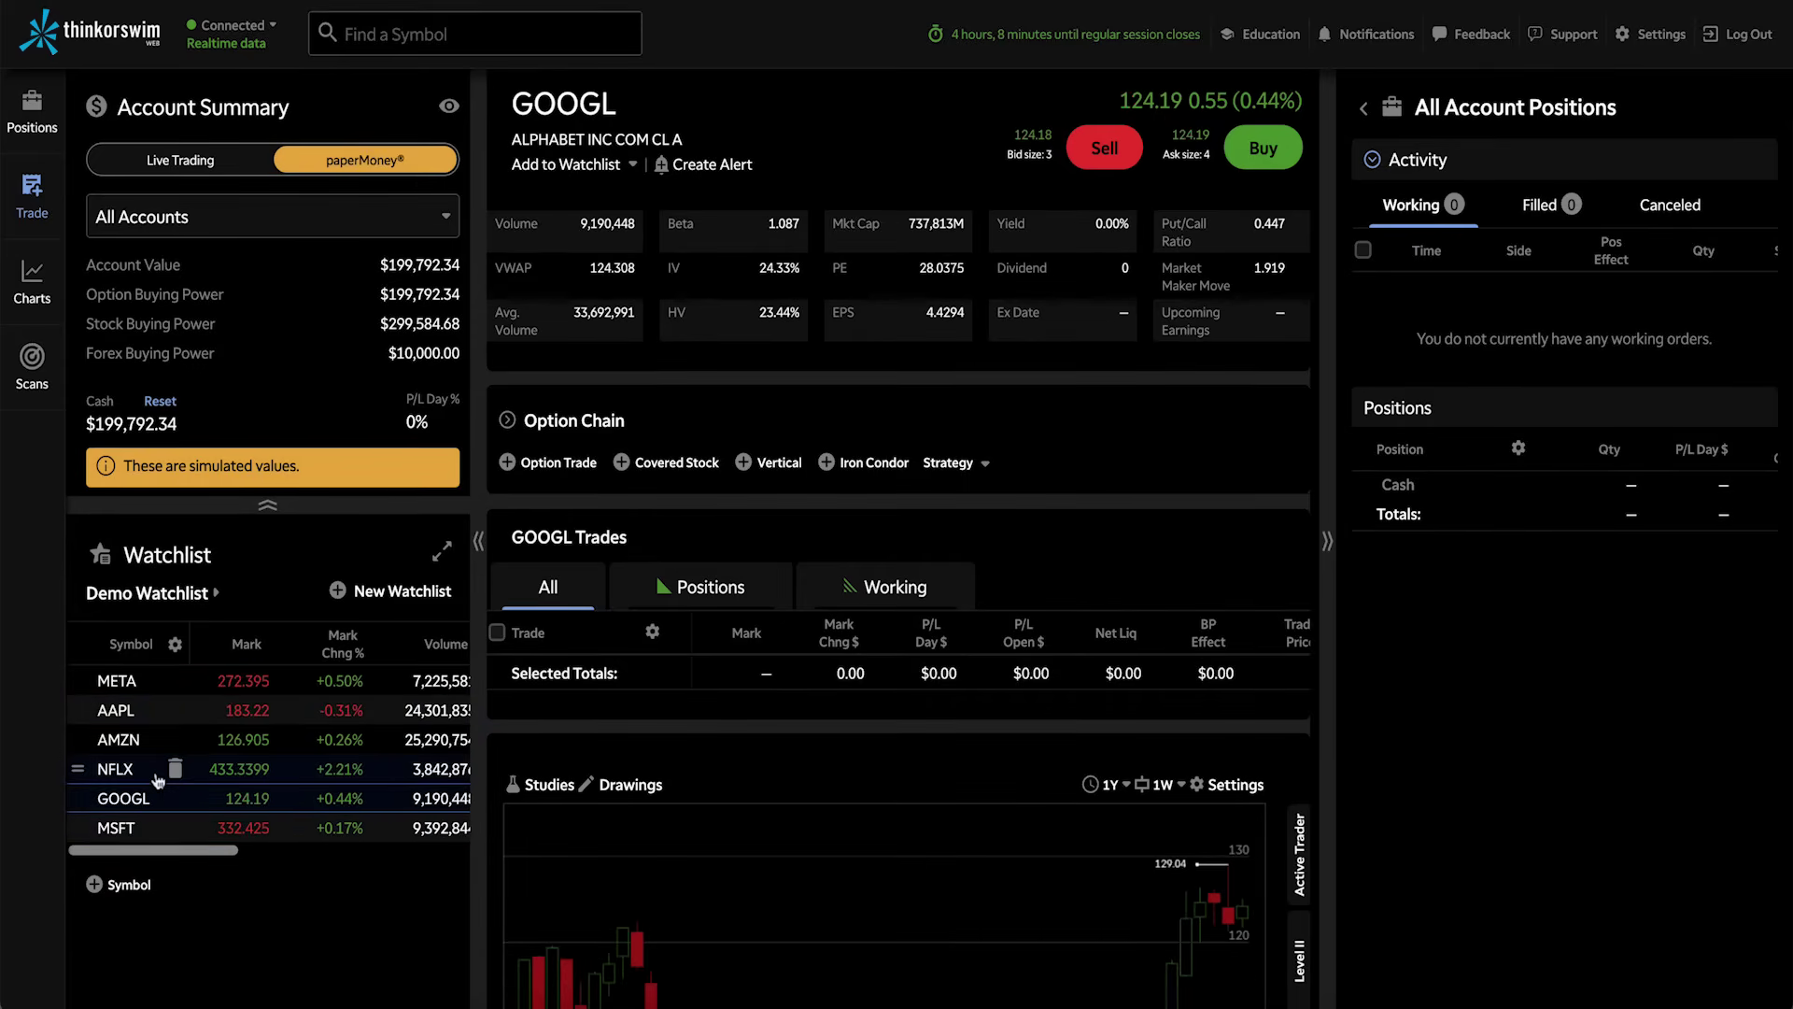
left_click(151, 775)
left_click(151, 735)
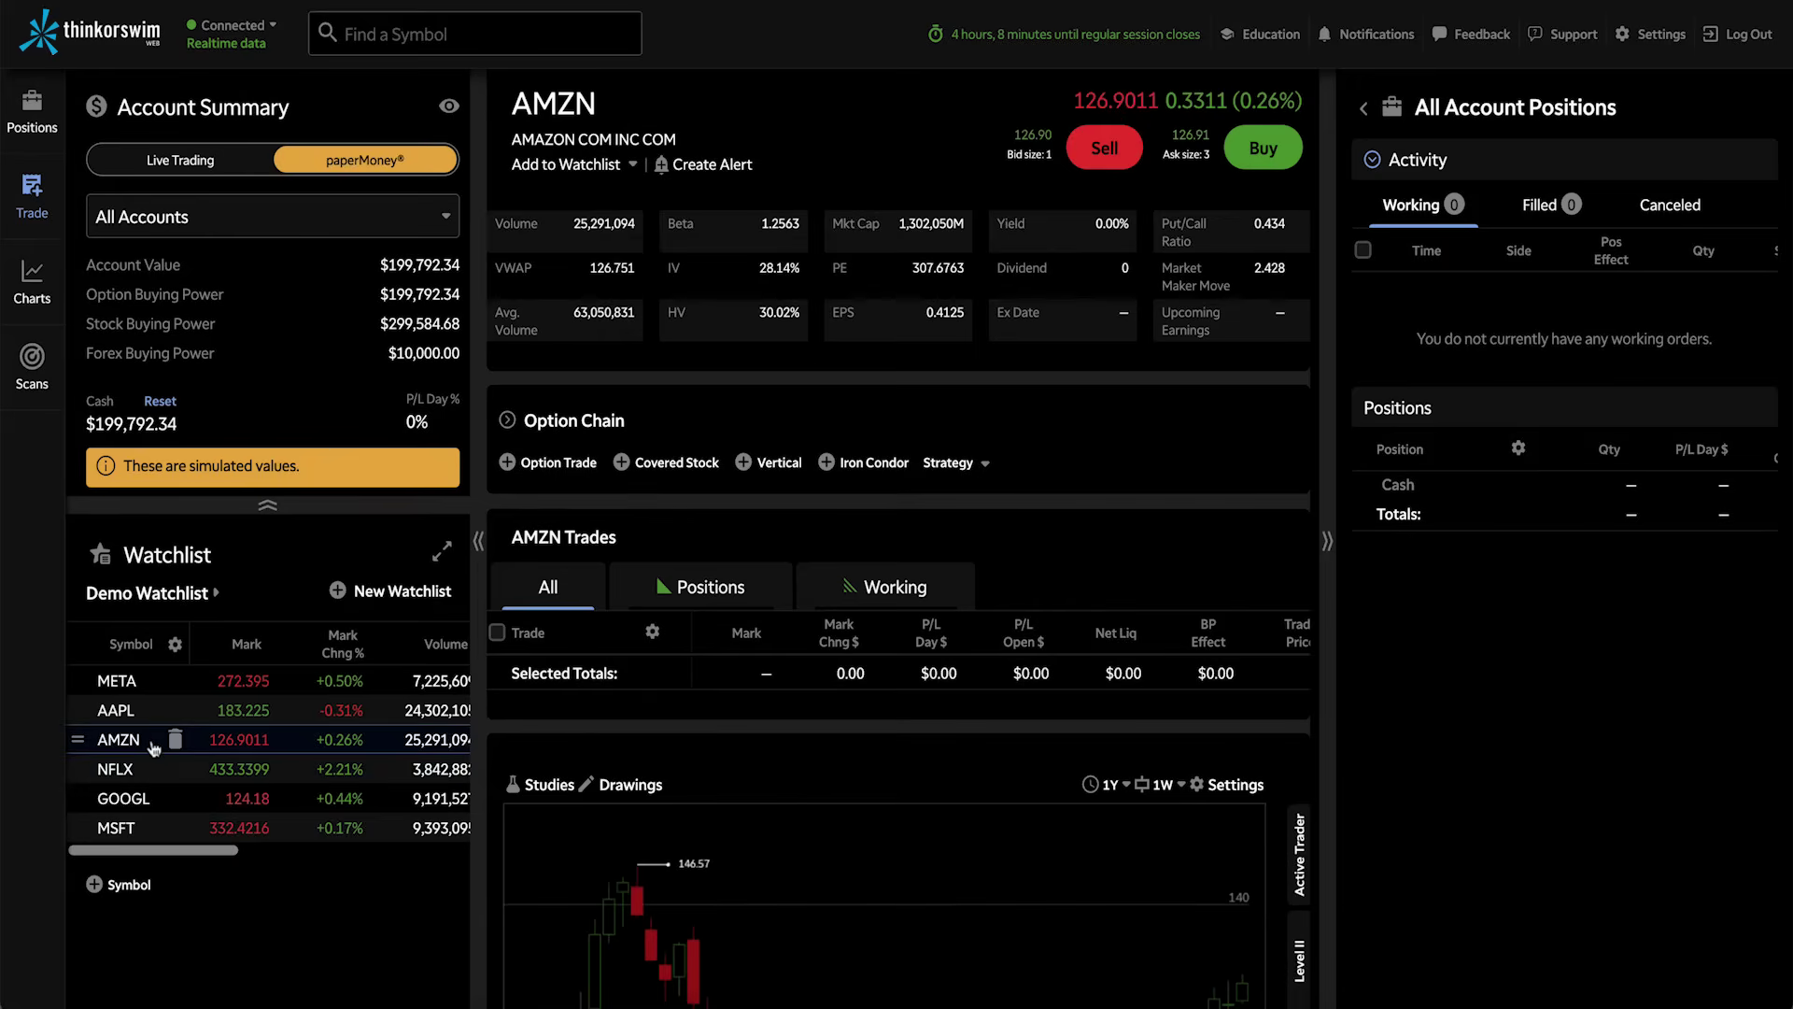
left_click(151, 718)
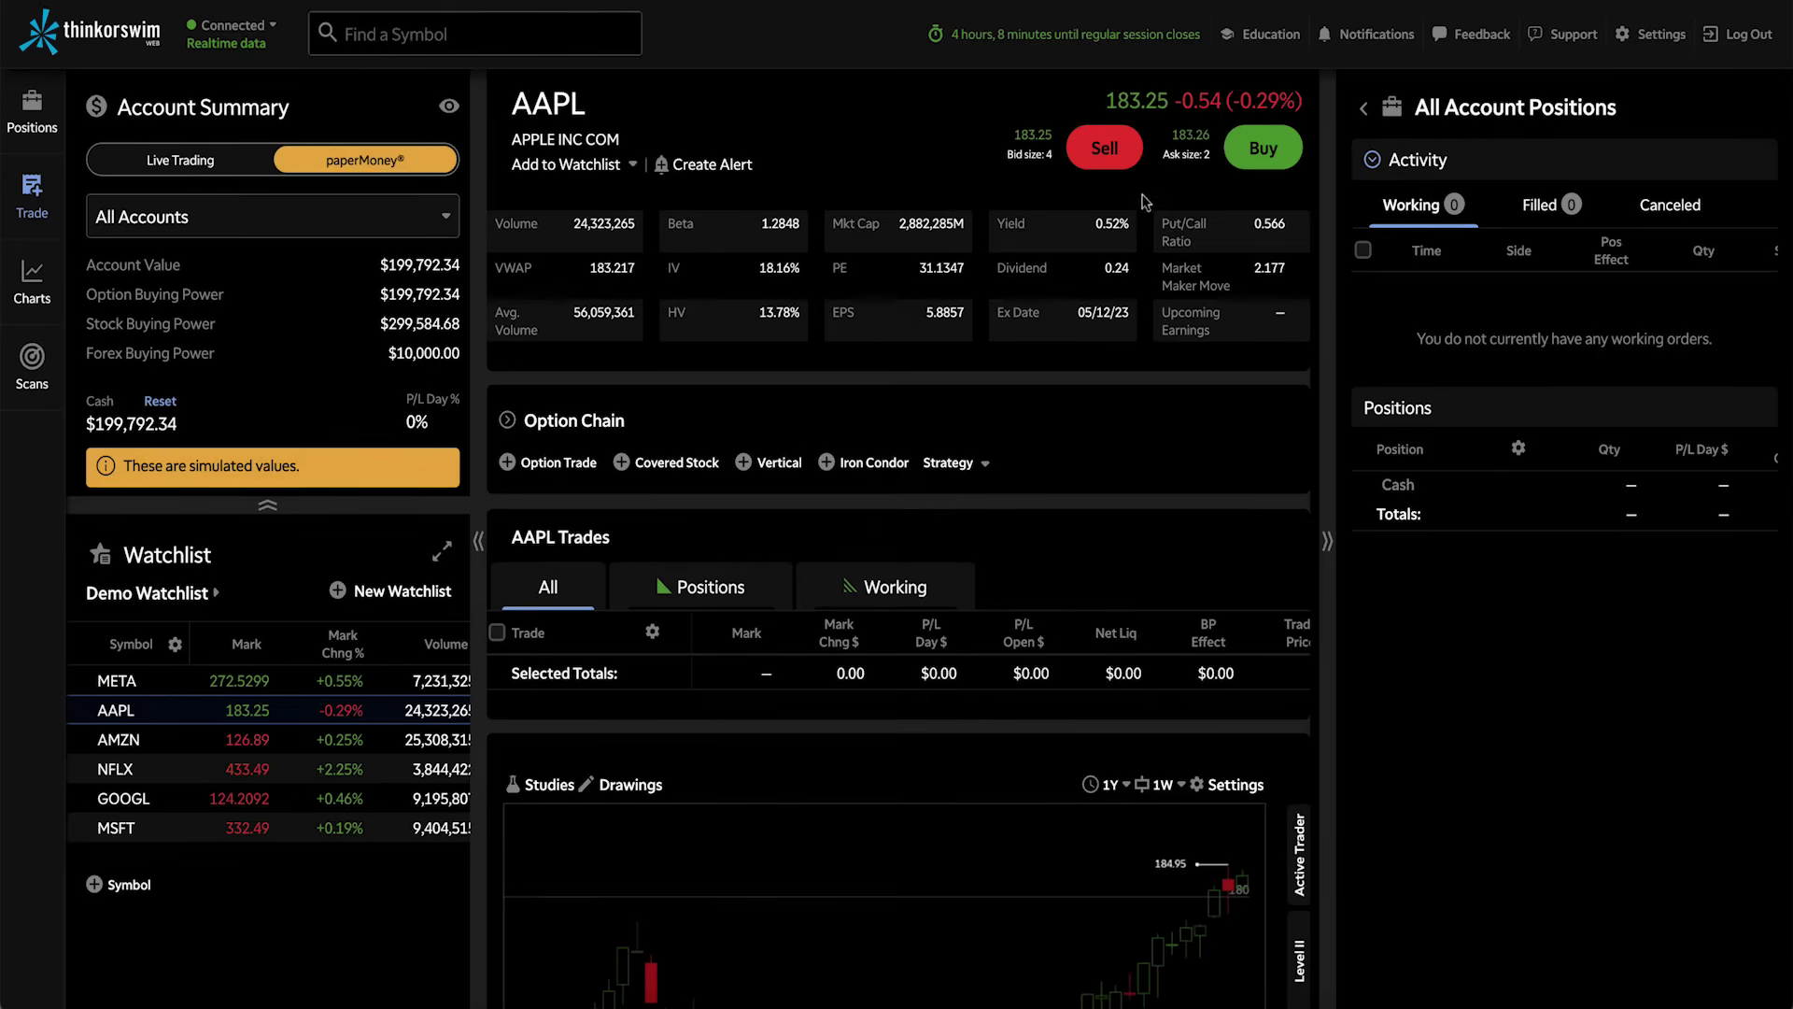
left_click(1282, 166)
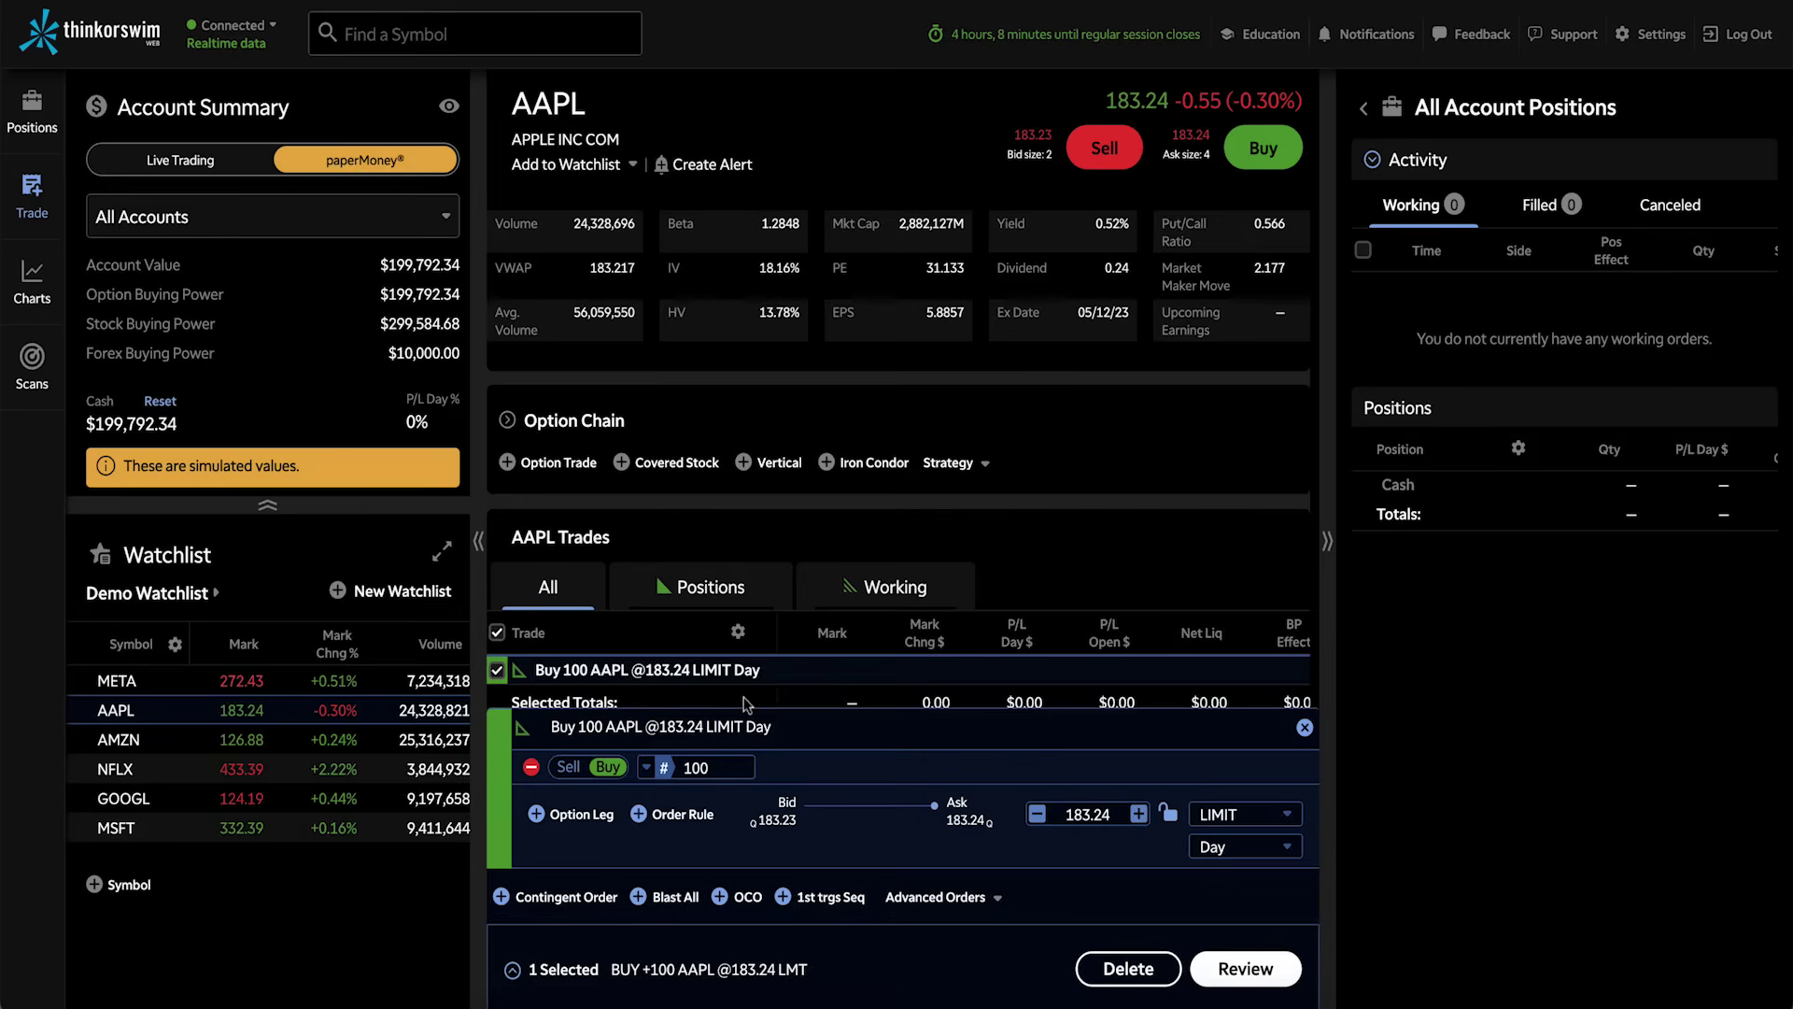
Set the AAPL buy order to 100 shares at a 183 limit price
left_click(571, 774)
left_click(576, 776)
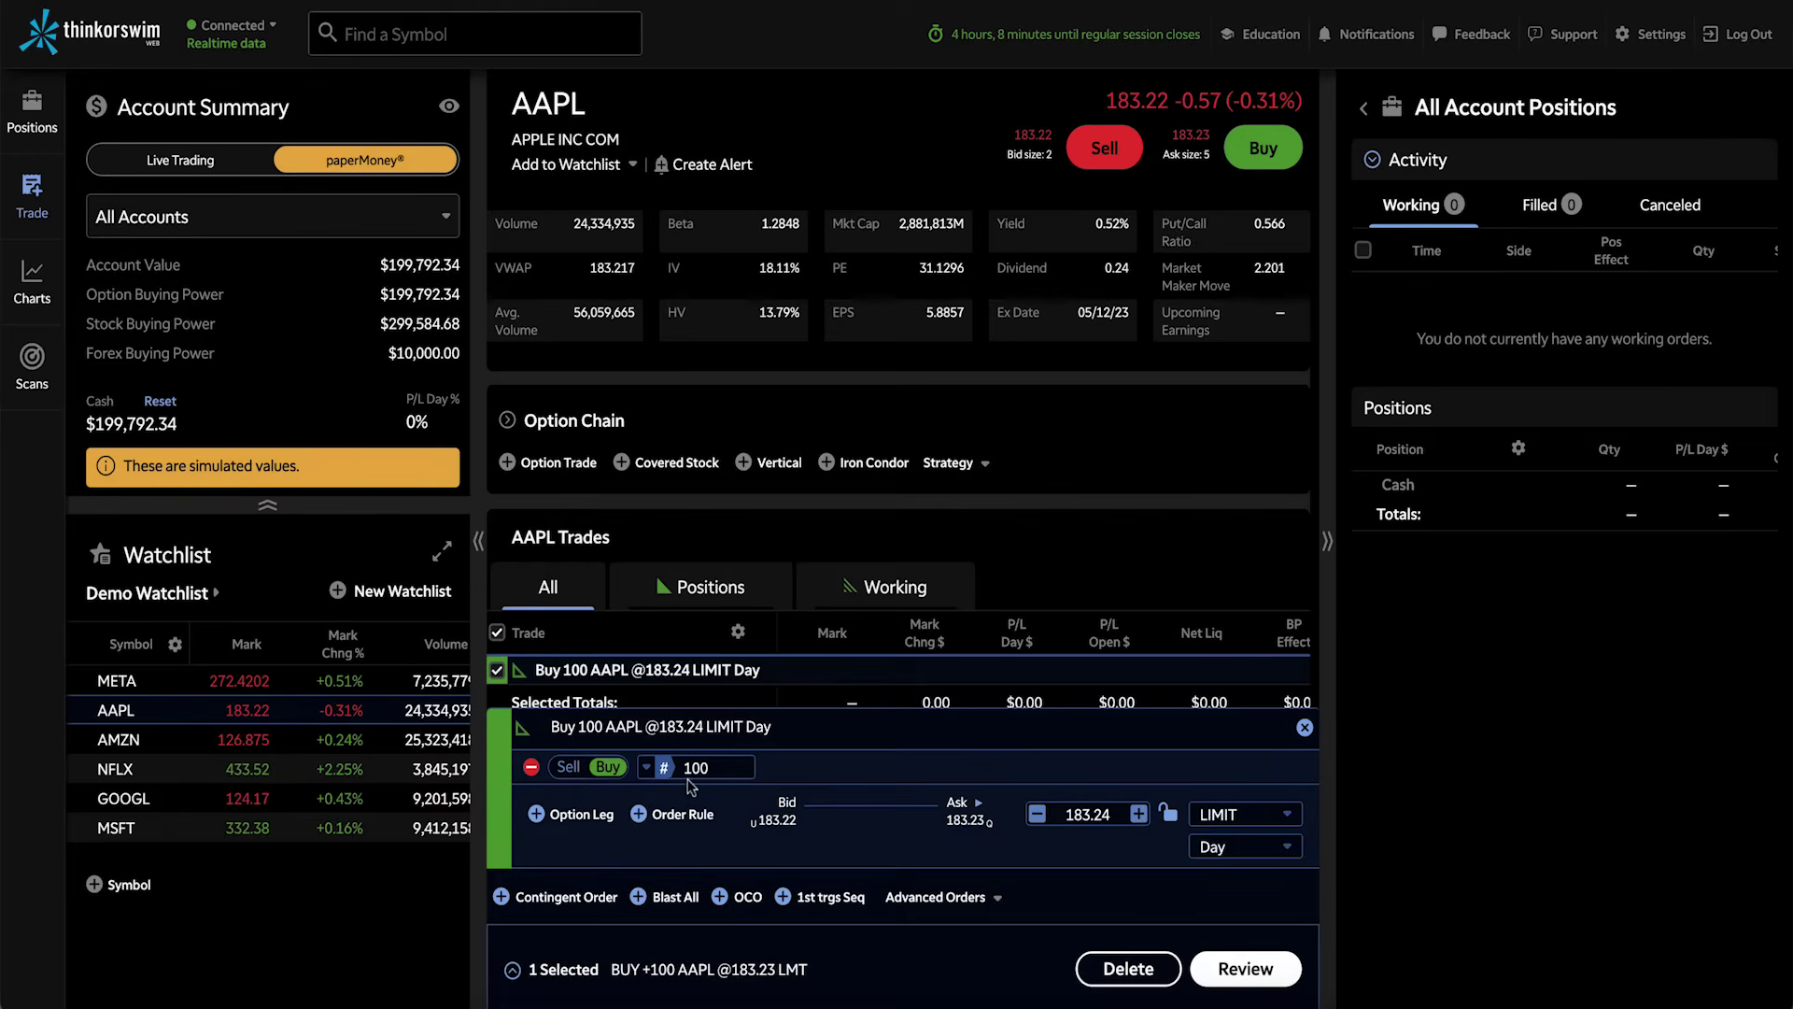
double_click(719, 768)
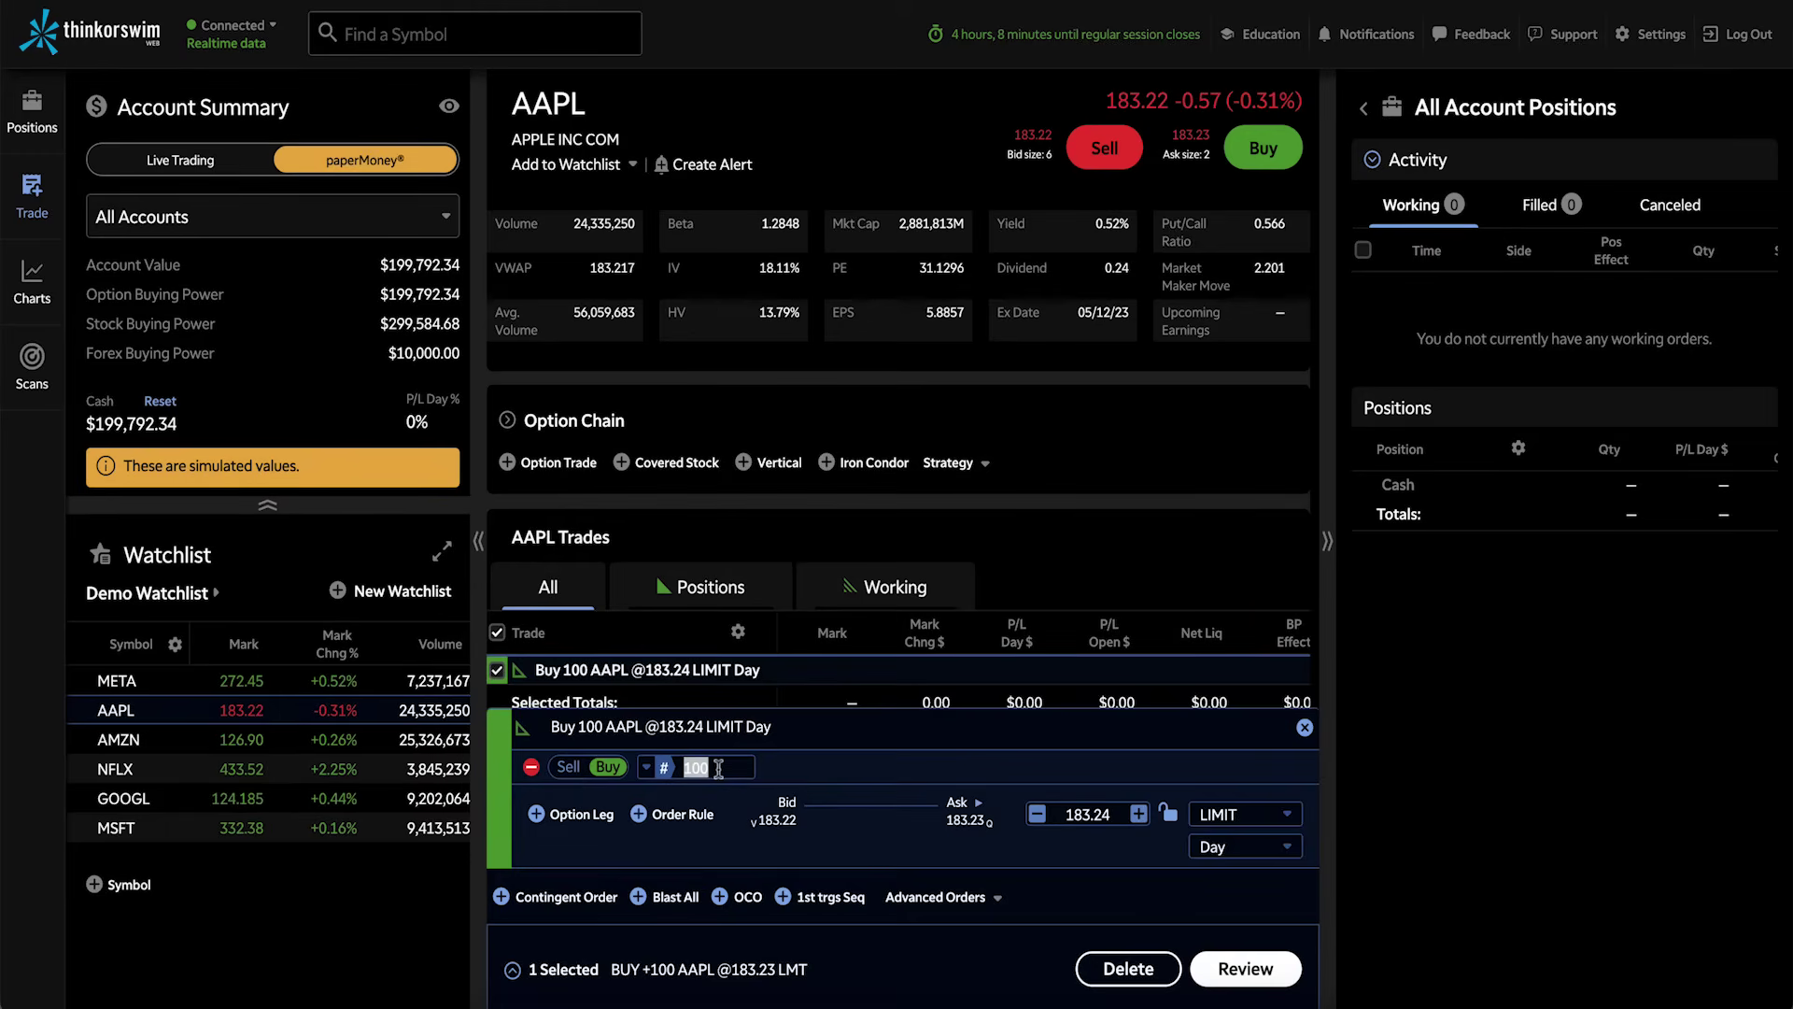
type("500")
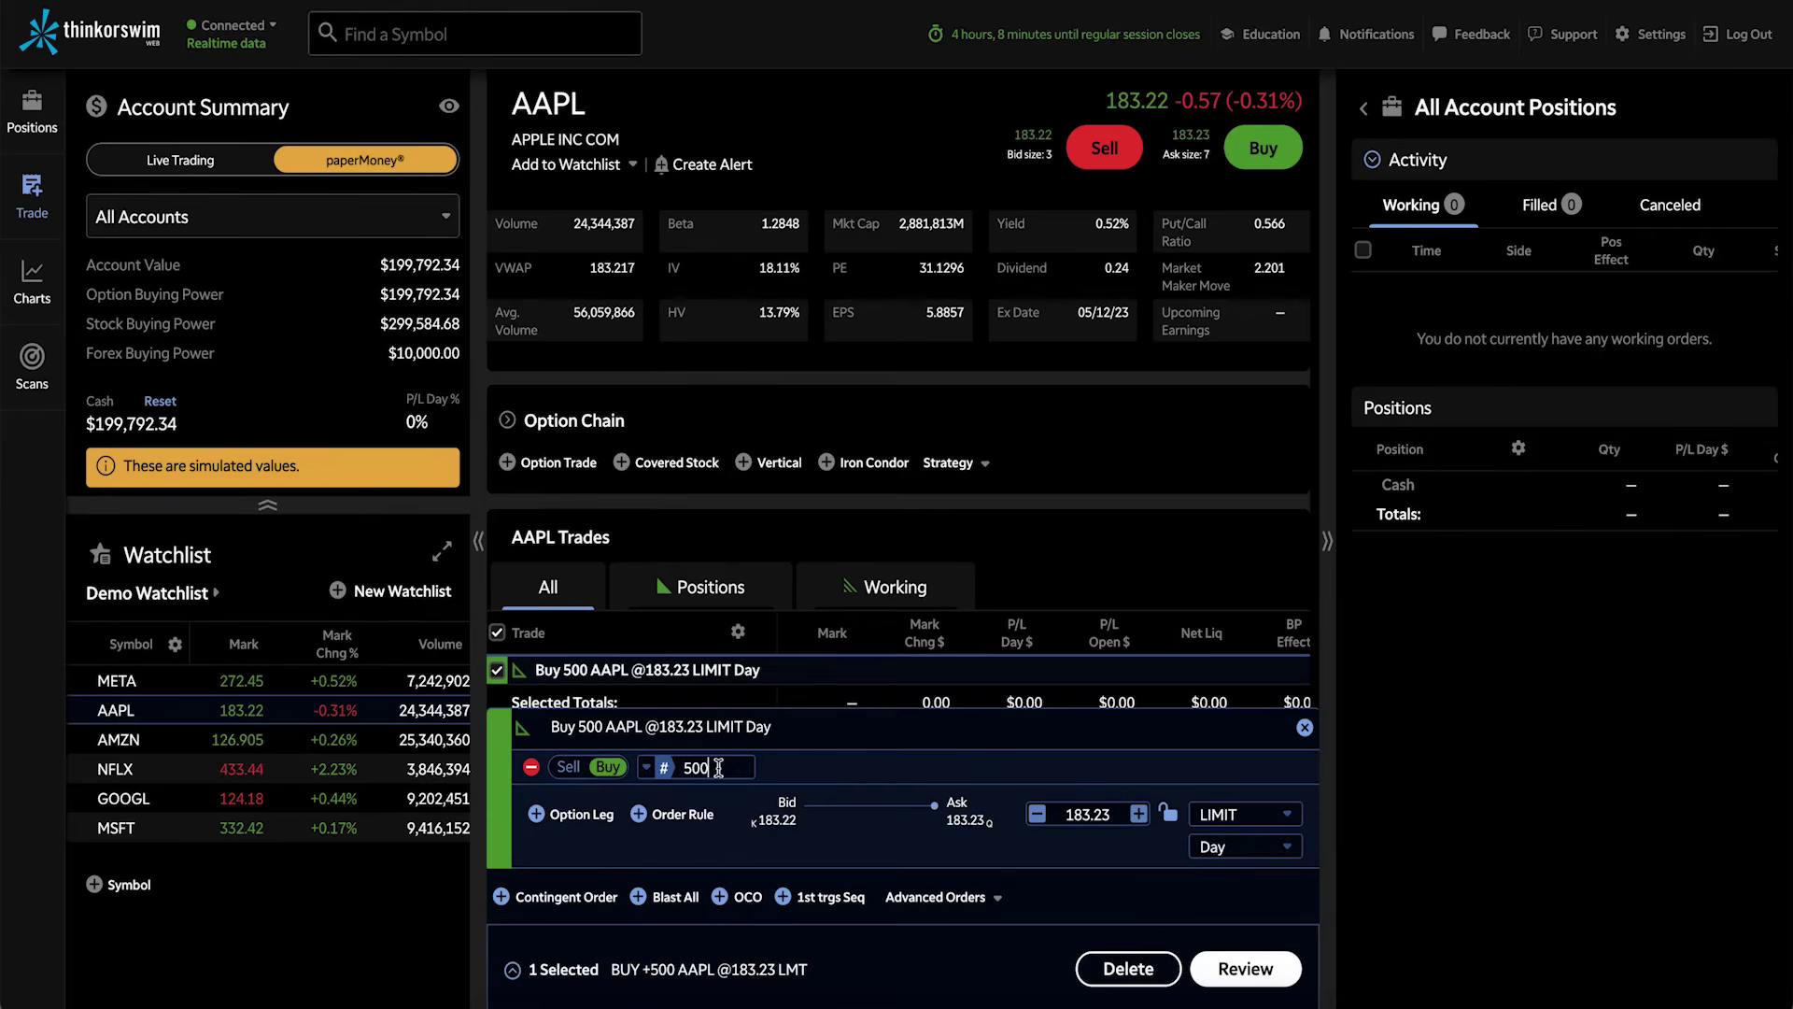
key("BackSpace")
key("BackSpace")
key("BackSpace")
type("100")
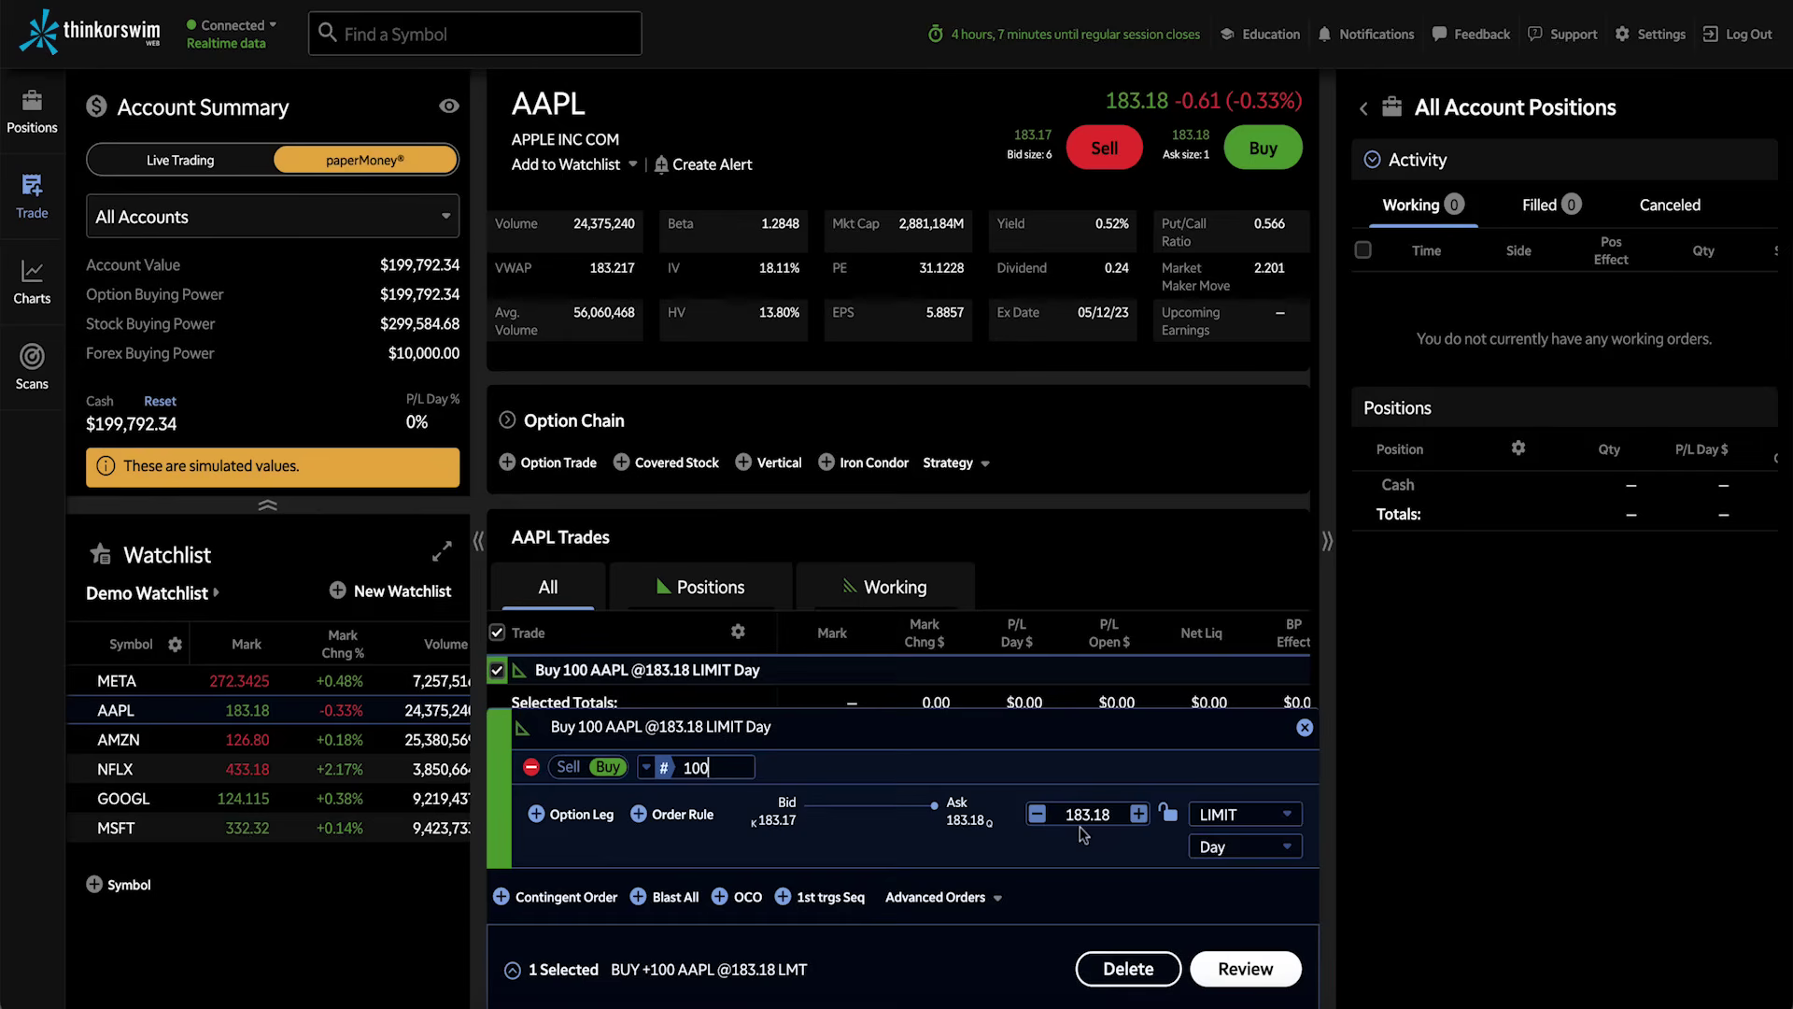
double_click(1111, 814)
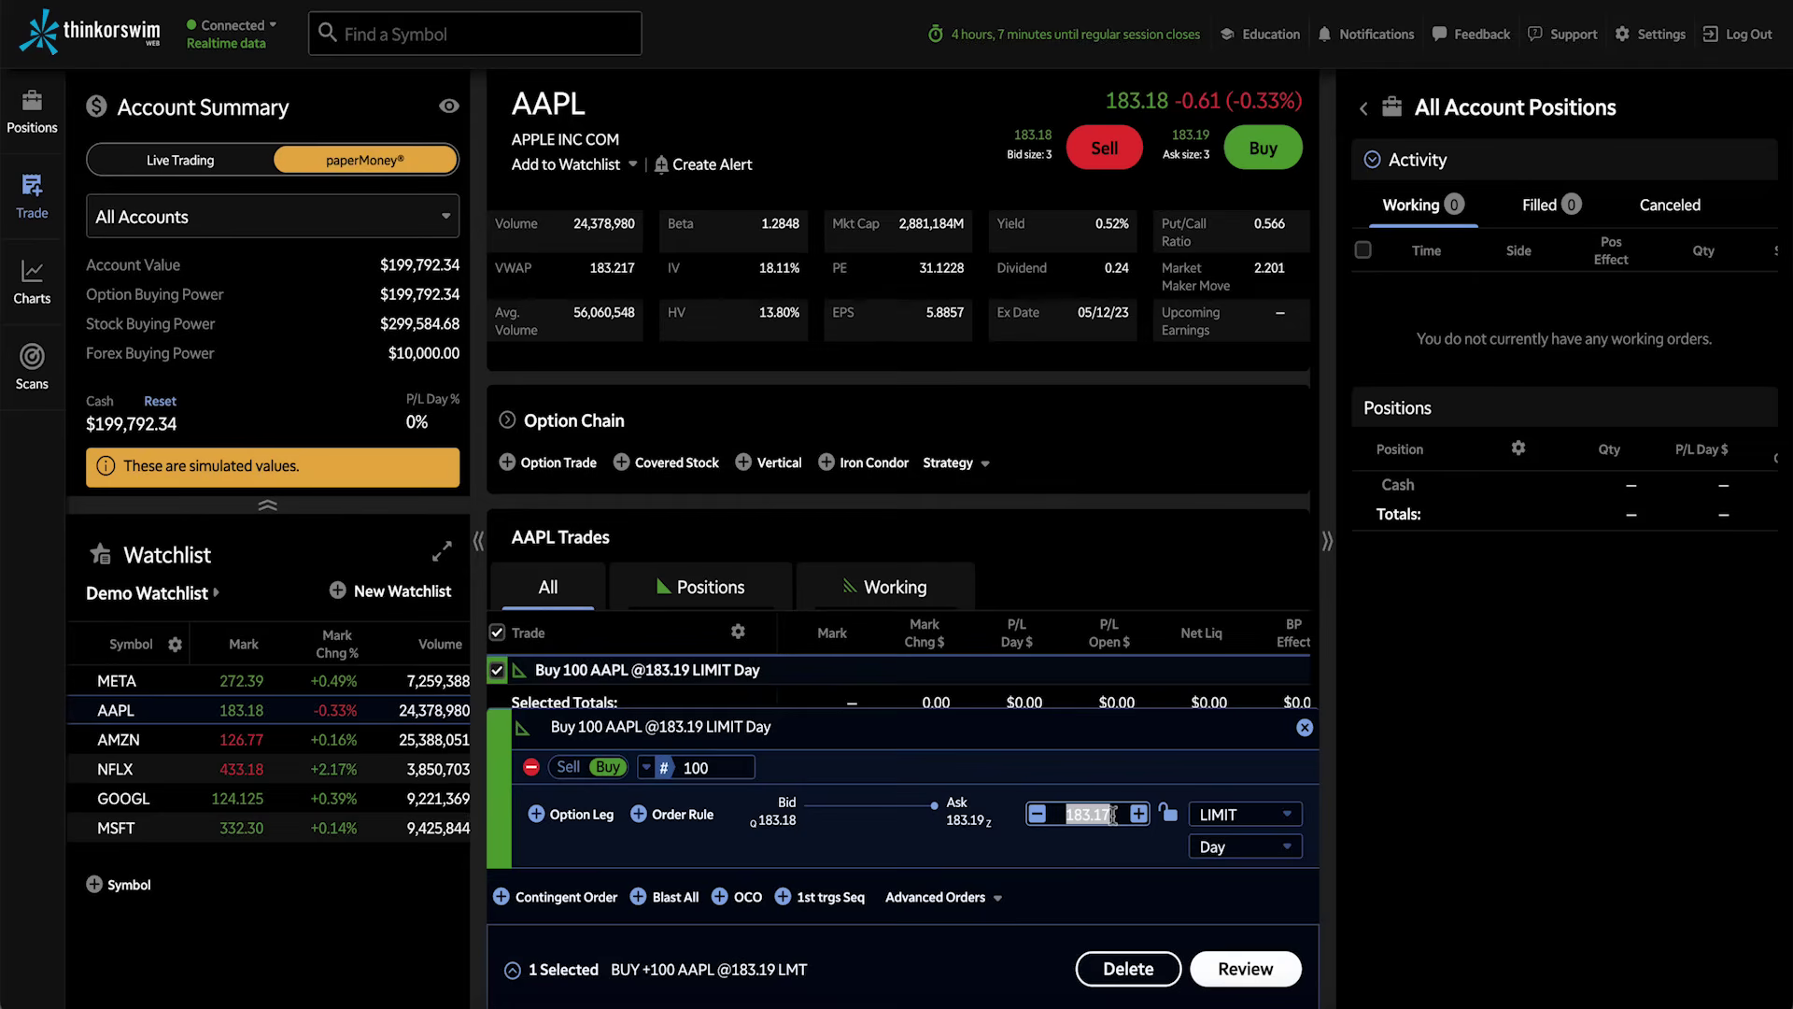
type("183")
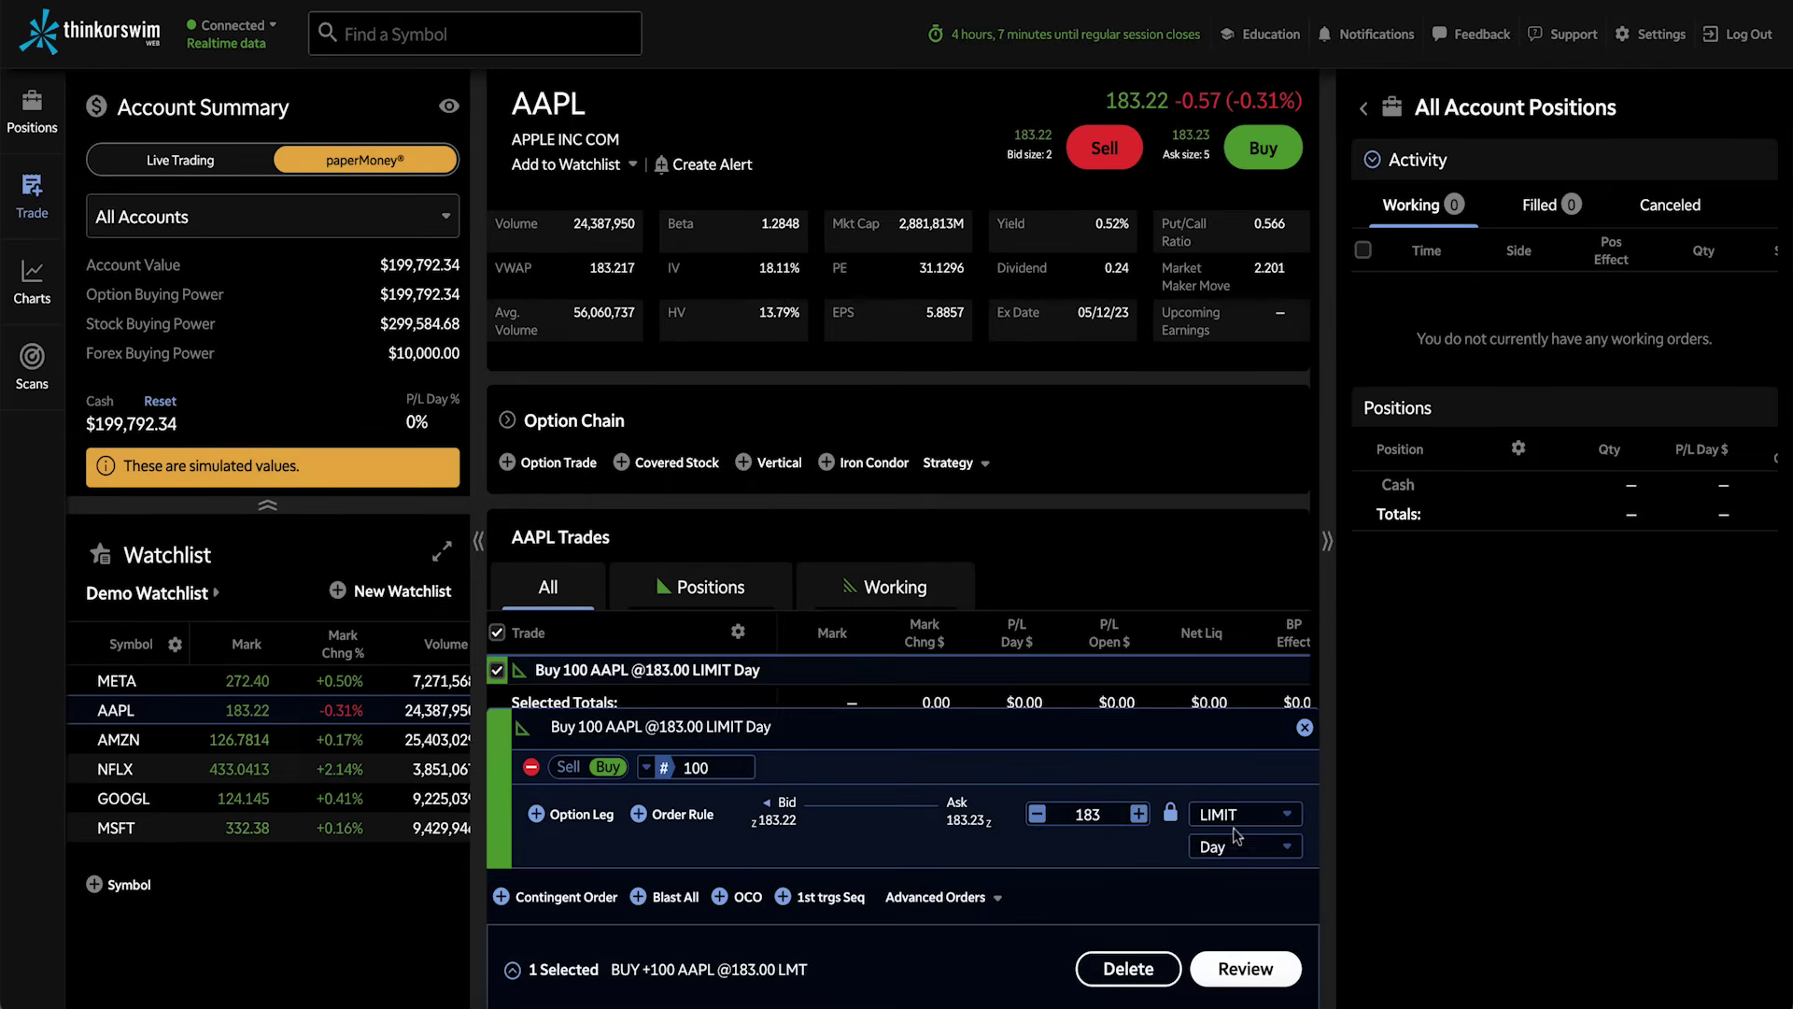
left_click(1285, 817)
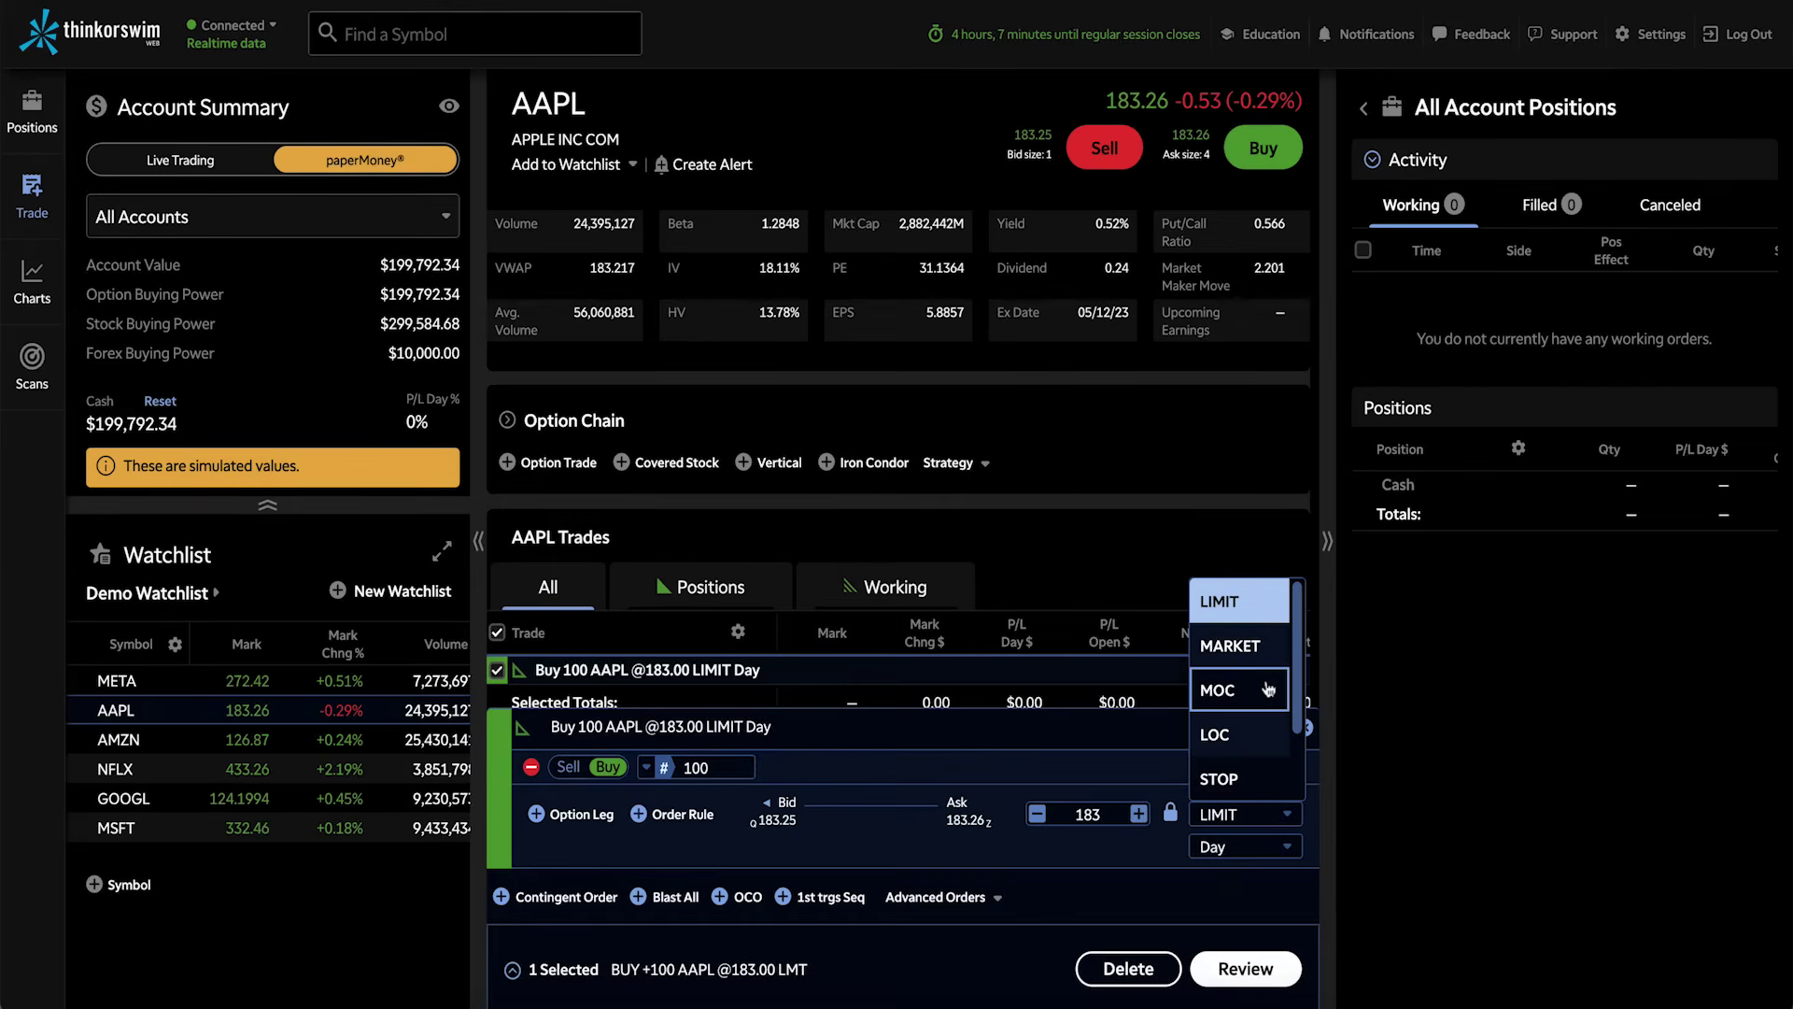
scroll(1274, 757, "down", 1)
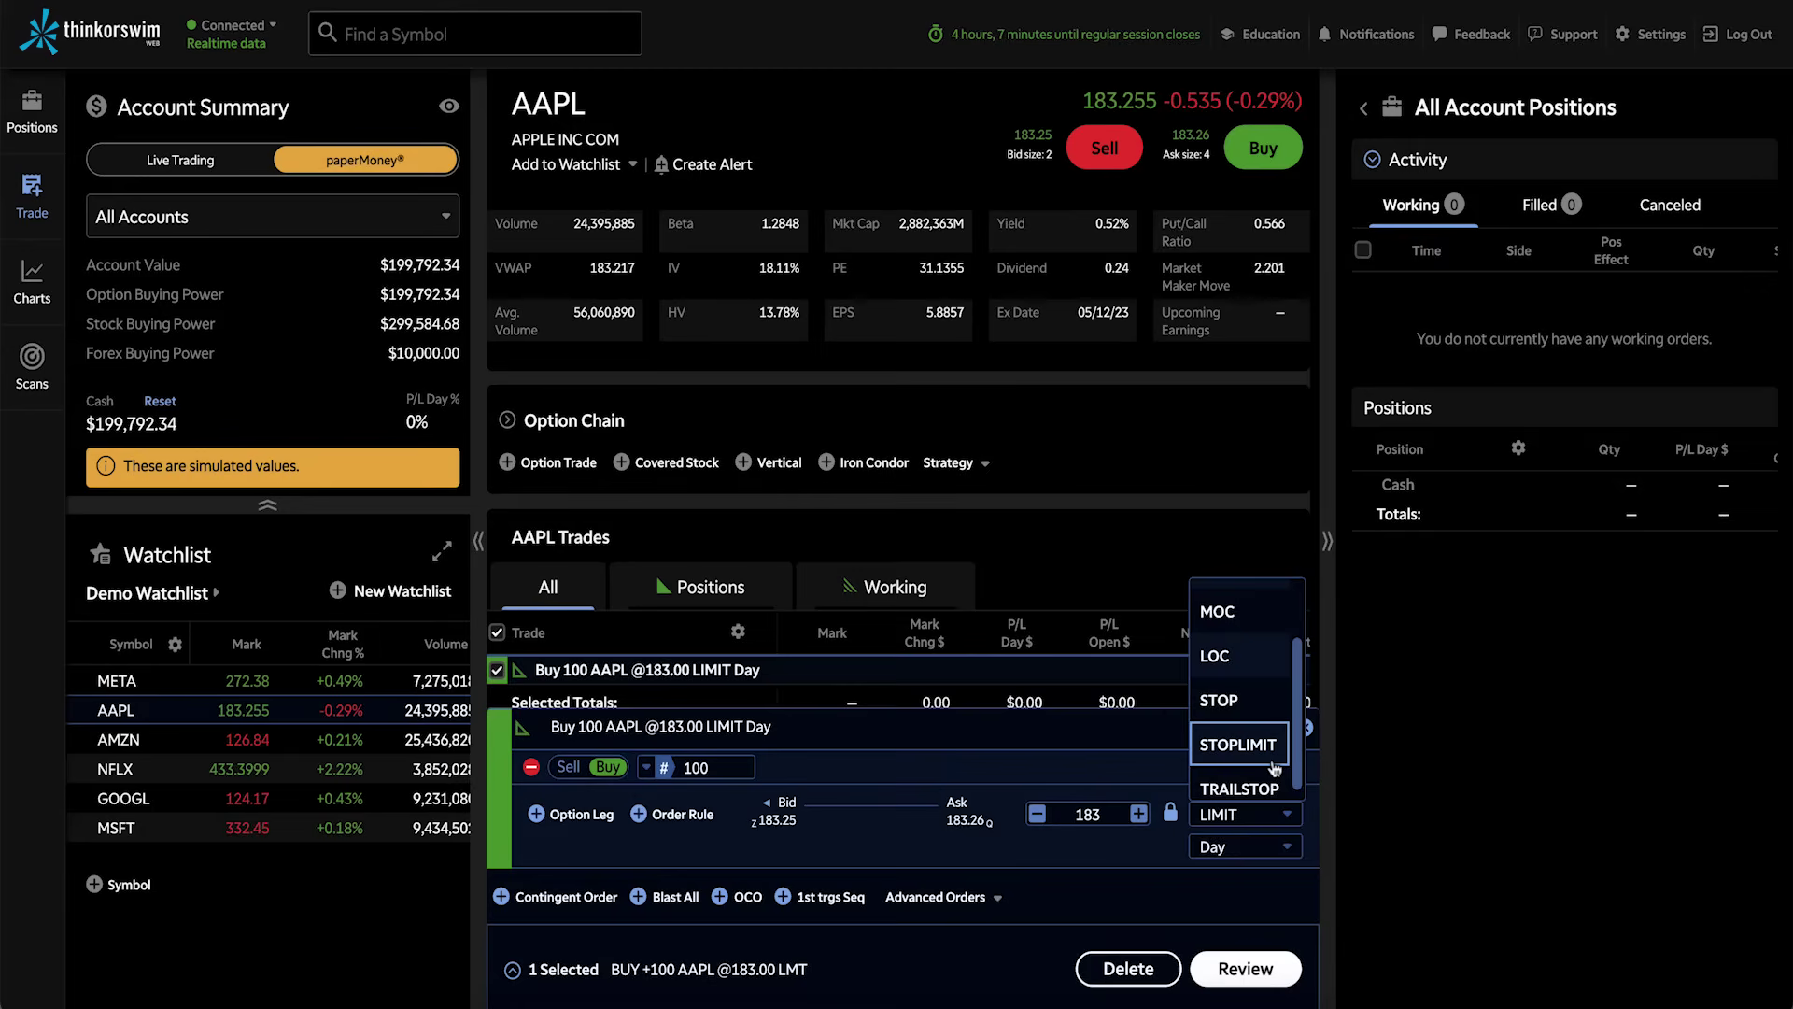
scroll(1274, 767, "down", 1)
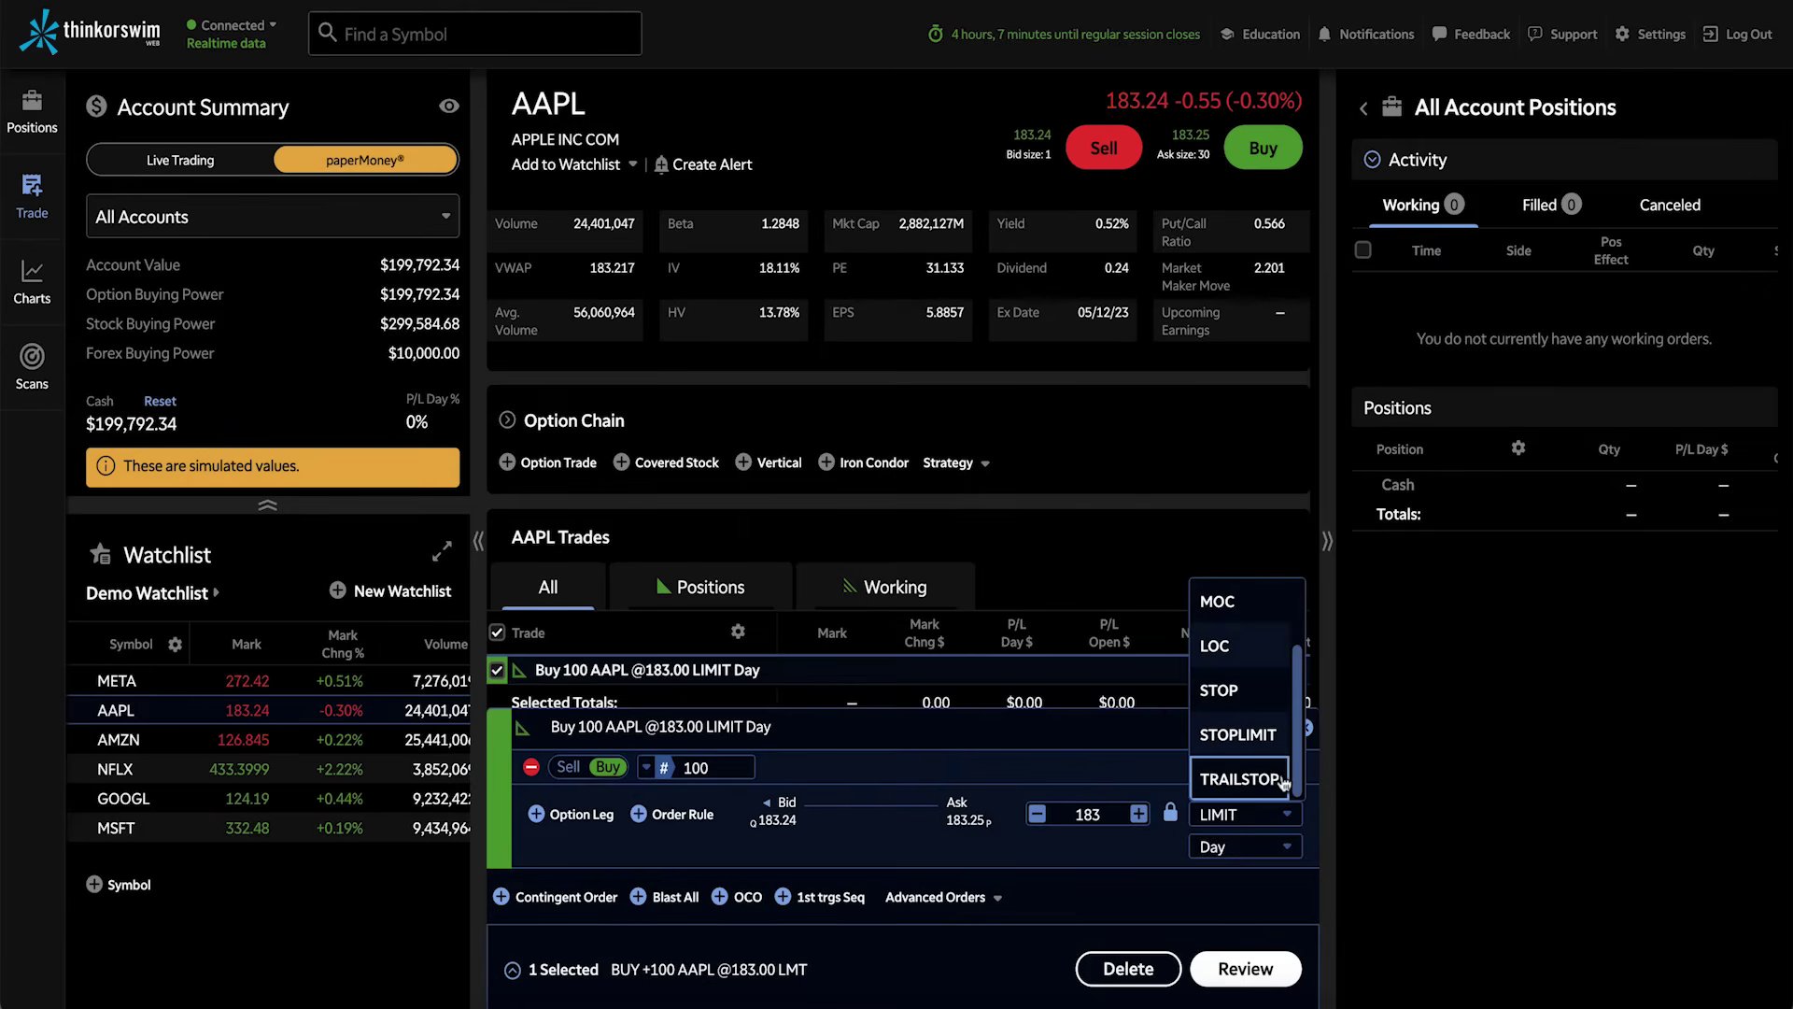
scroll(1285, 782, "up", 2)
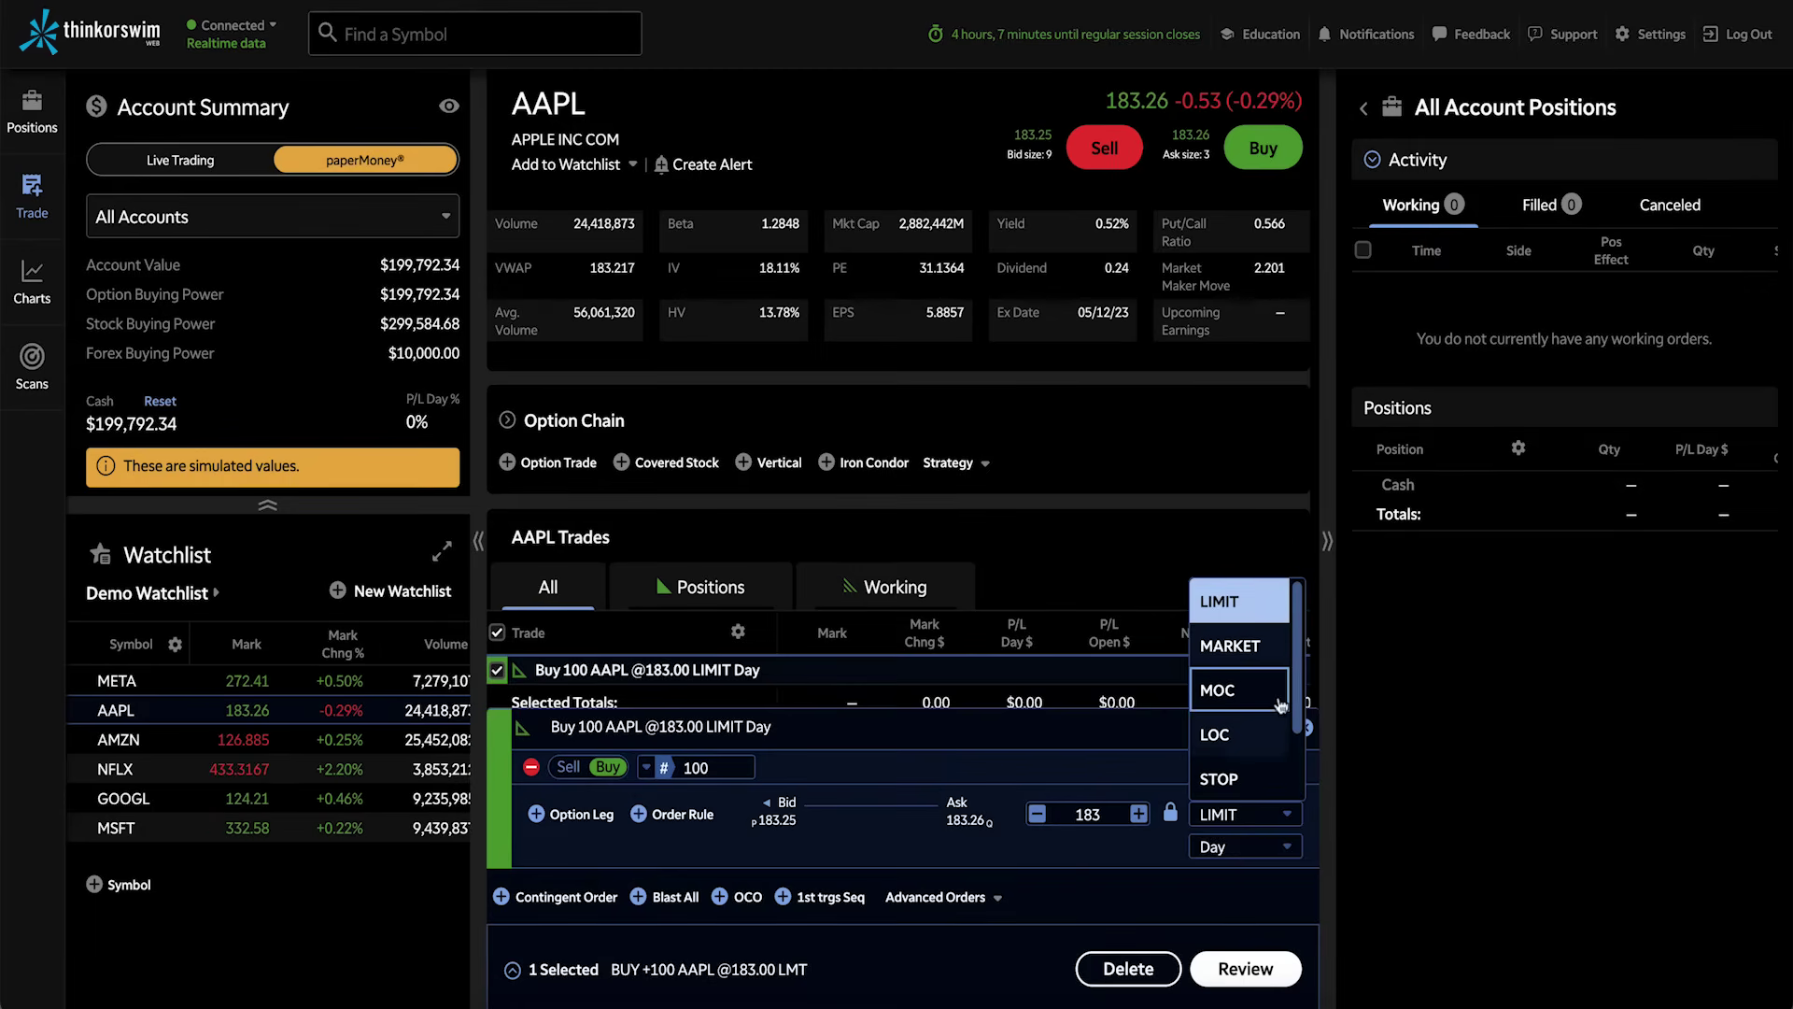
left_click(1272, 614)
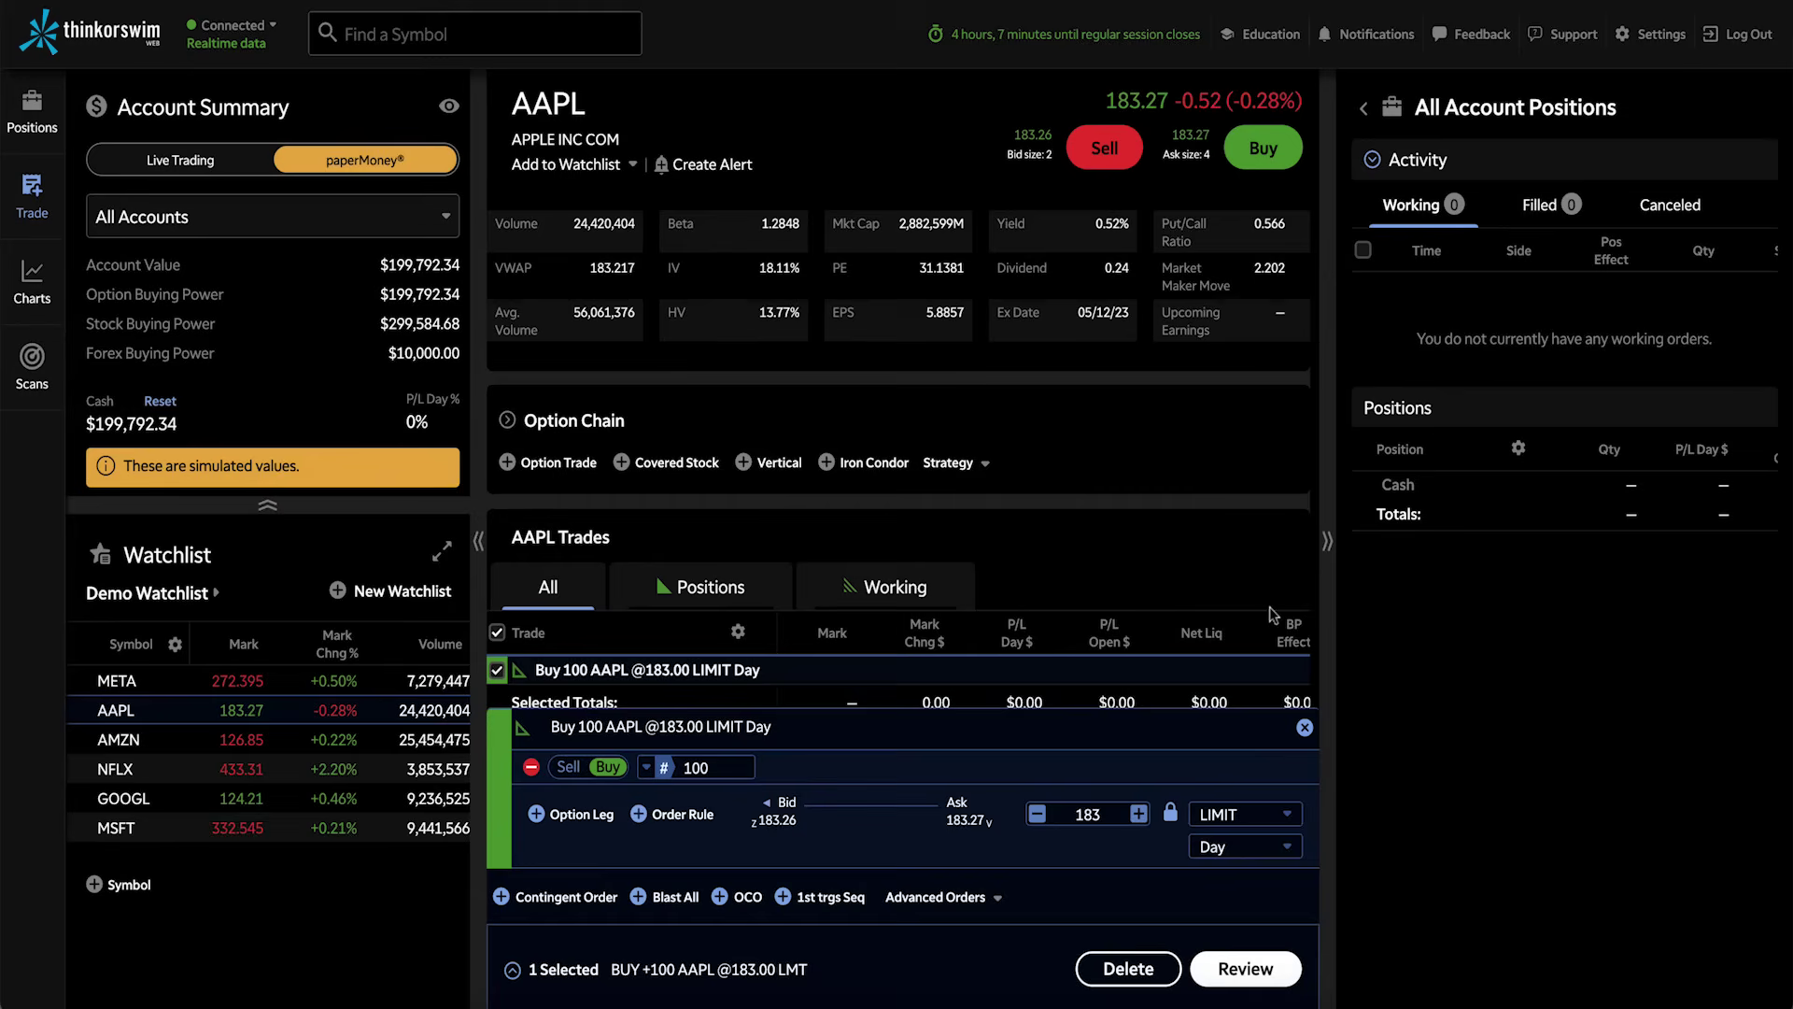
left_click(1290, 846)
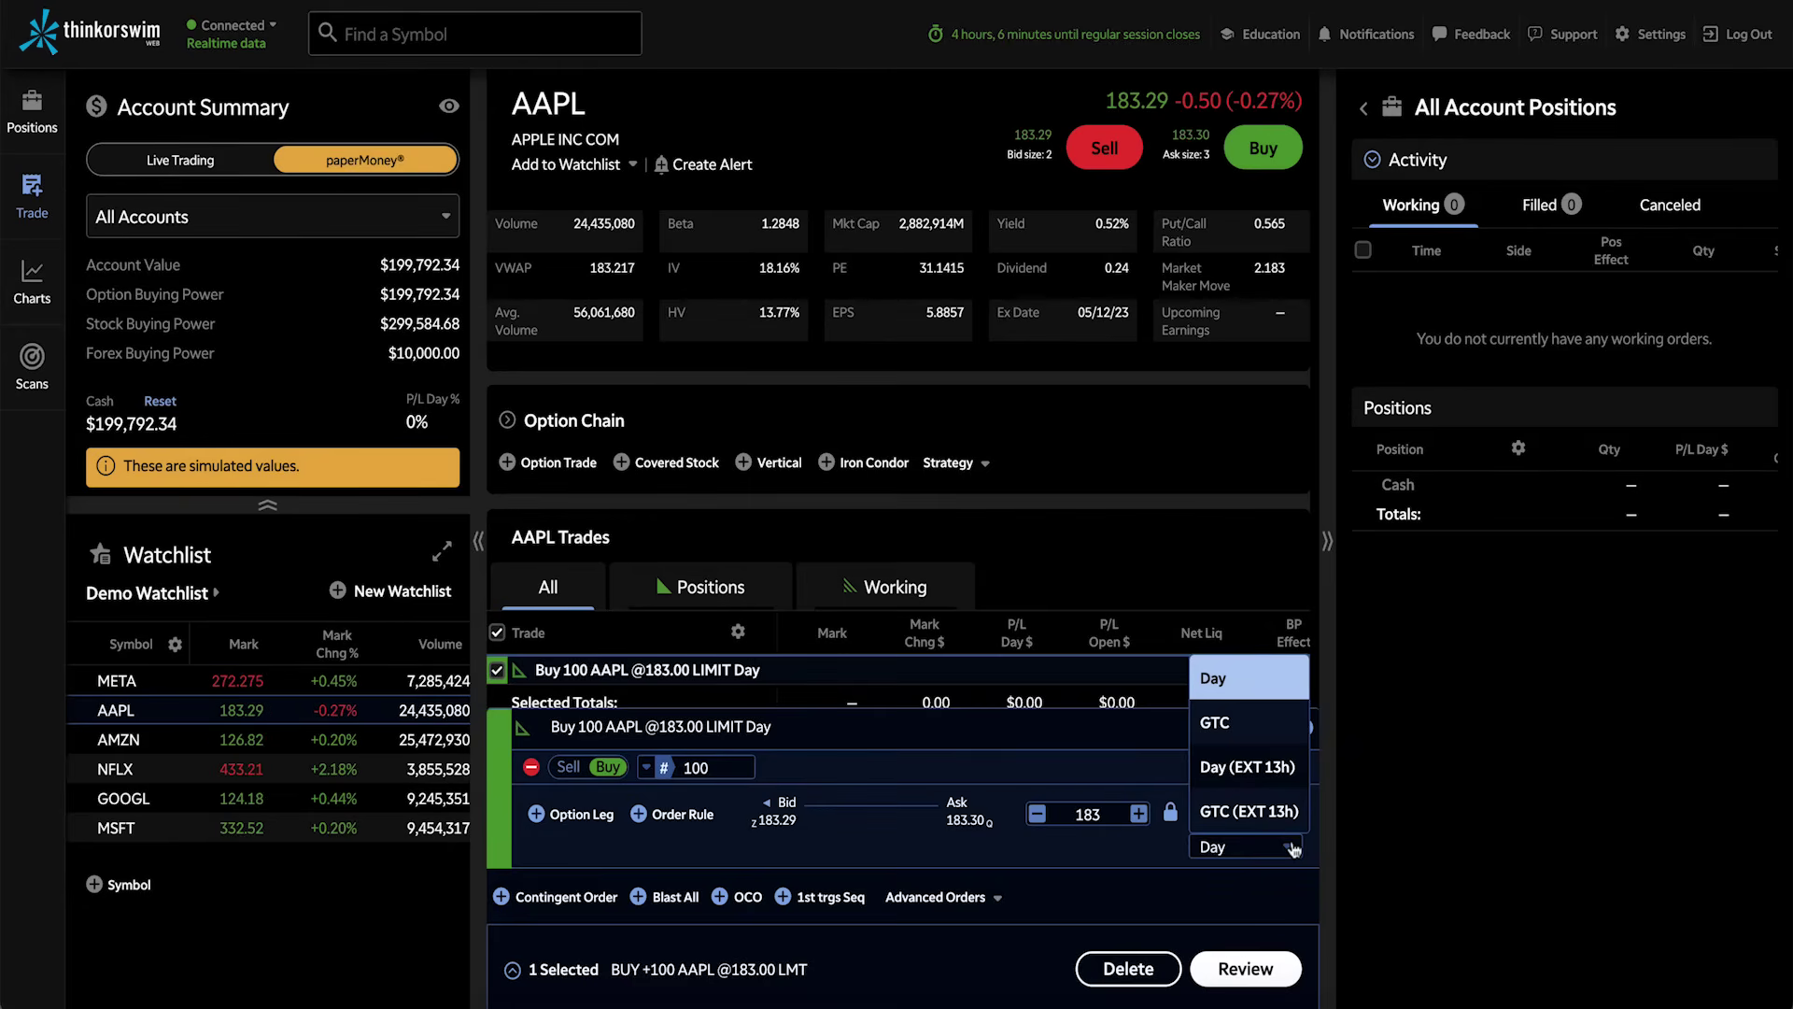
left_click(1289, 852)
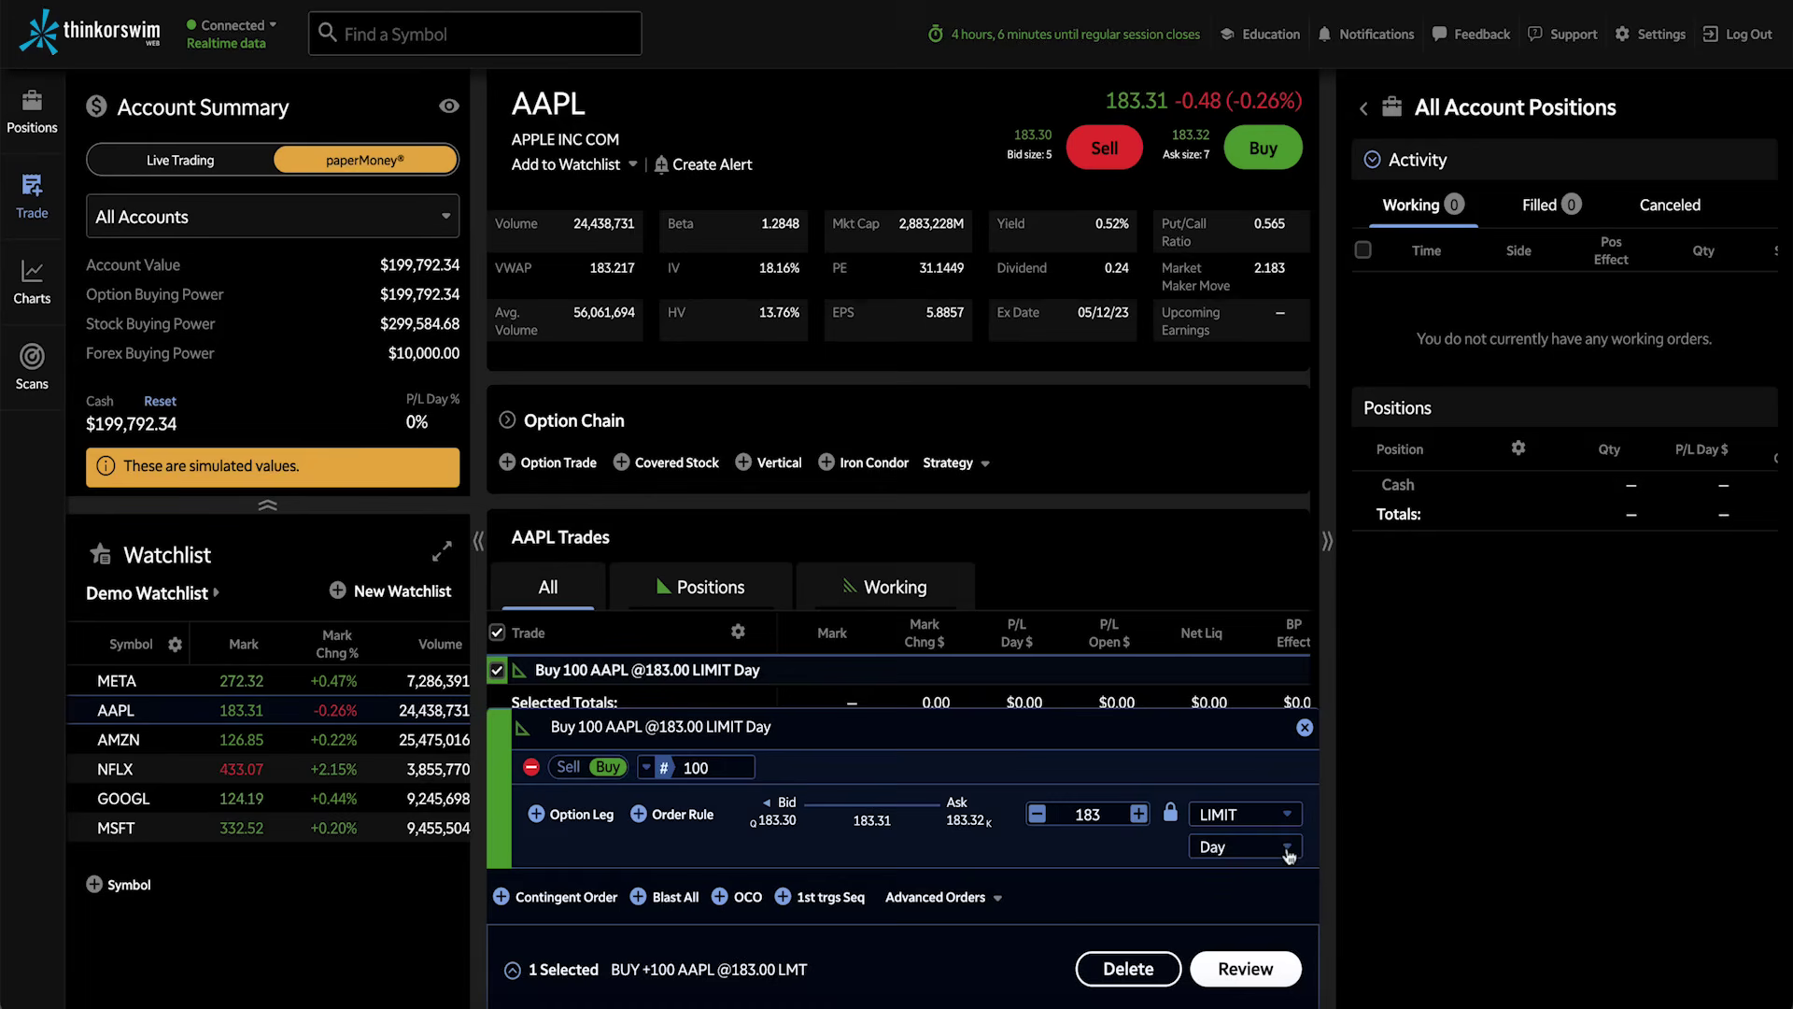
Review the AAPL order's cost summary and send it
left_click(1266, 971)
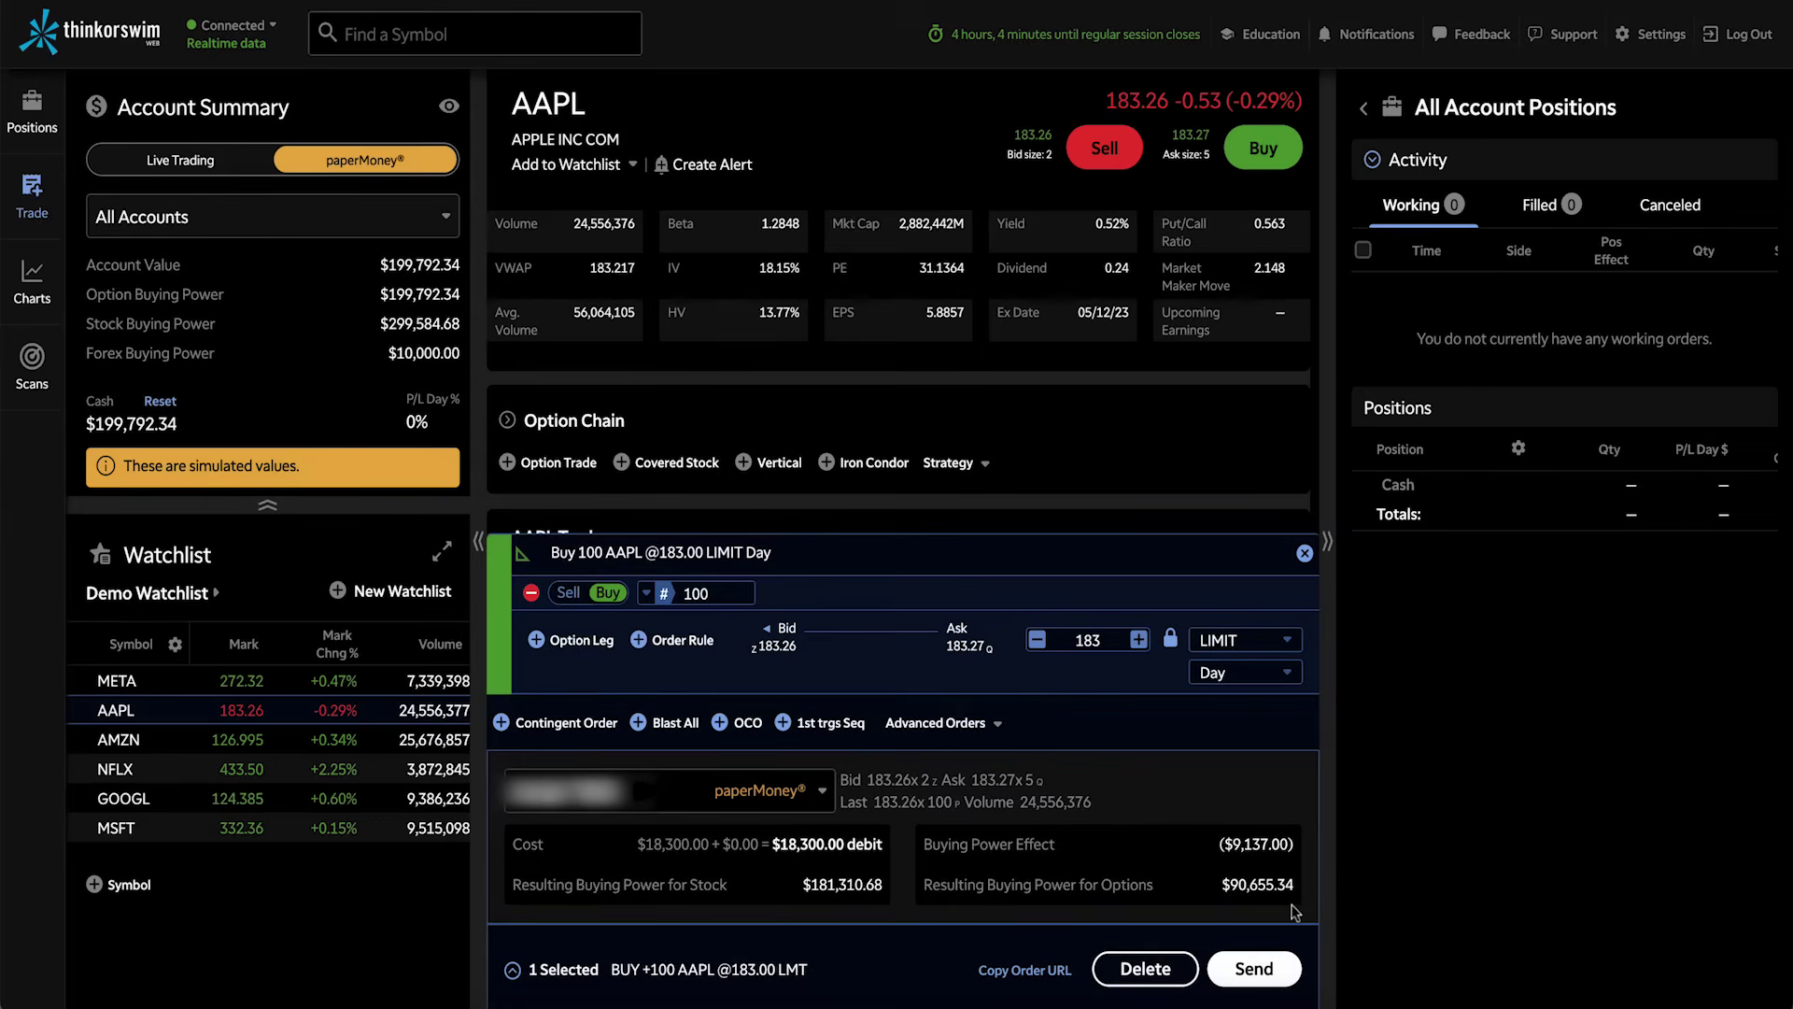
left_click(1255, 969)
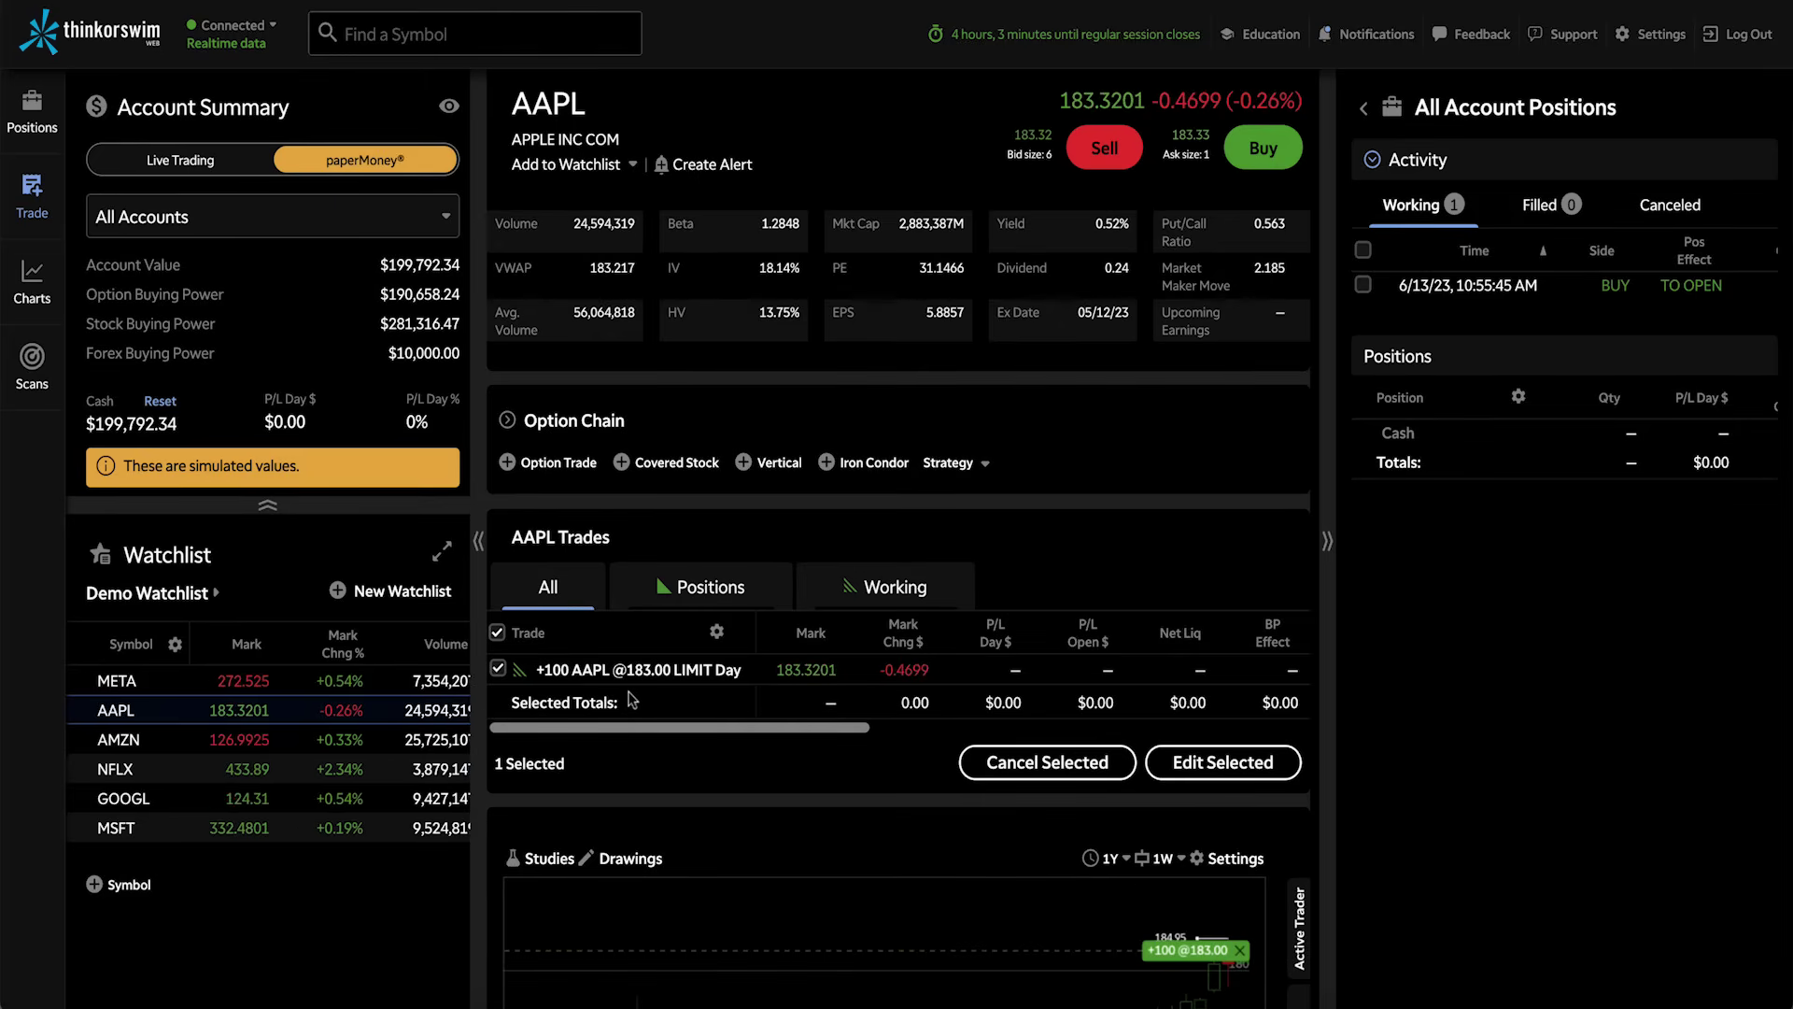
Edit the working AAPL order from LIMIT to MARKET and resend it
left_click(1199, 771)
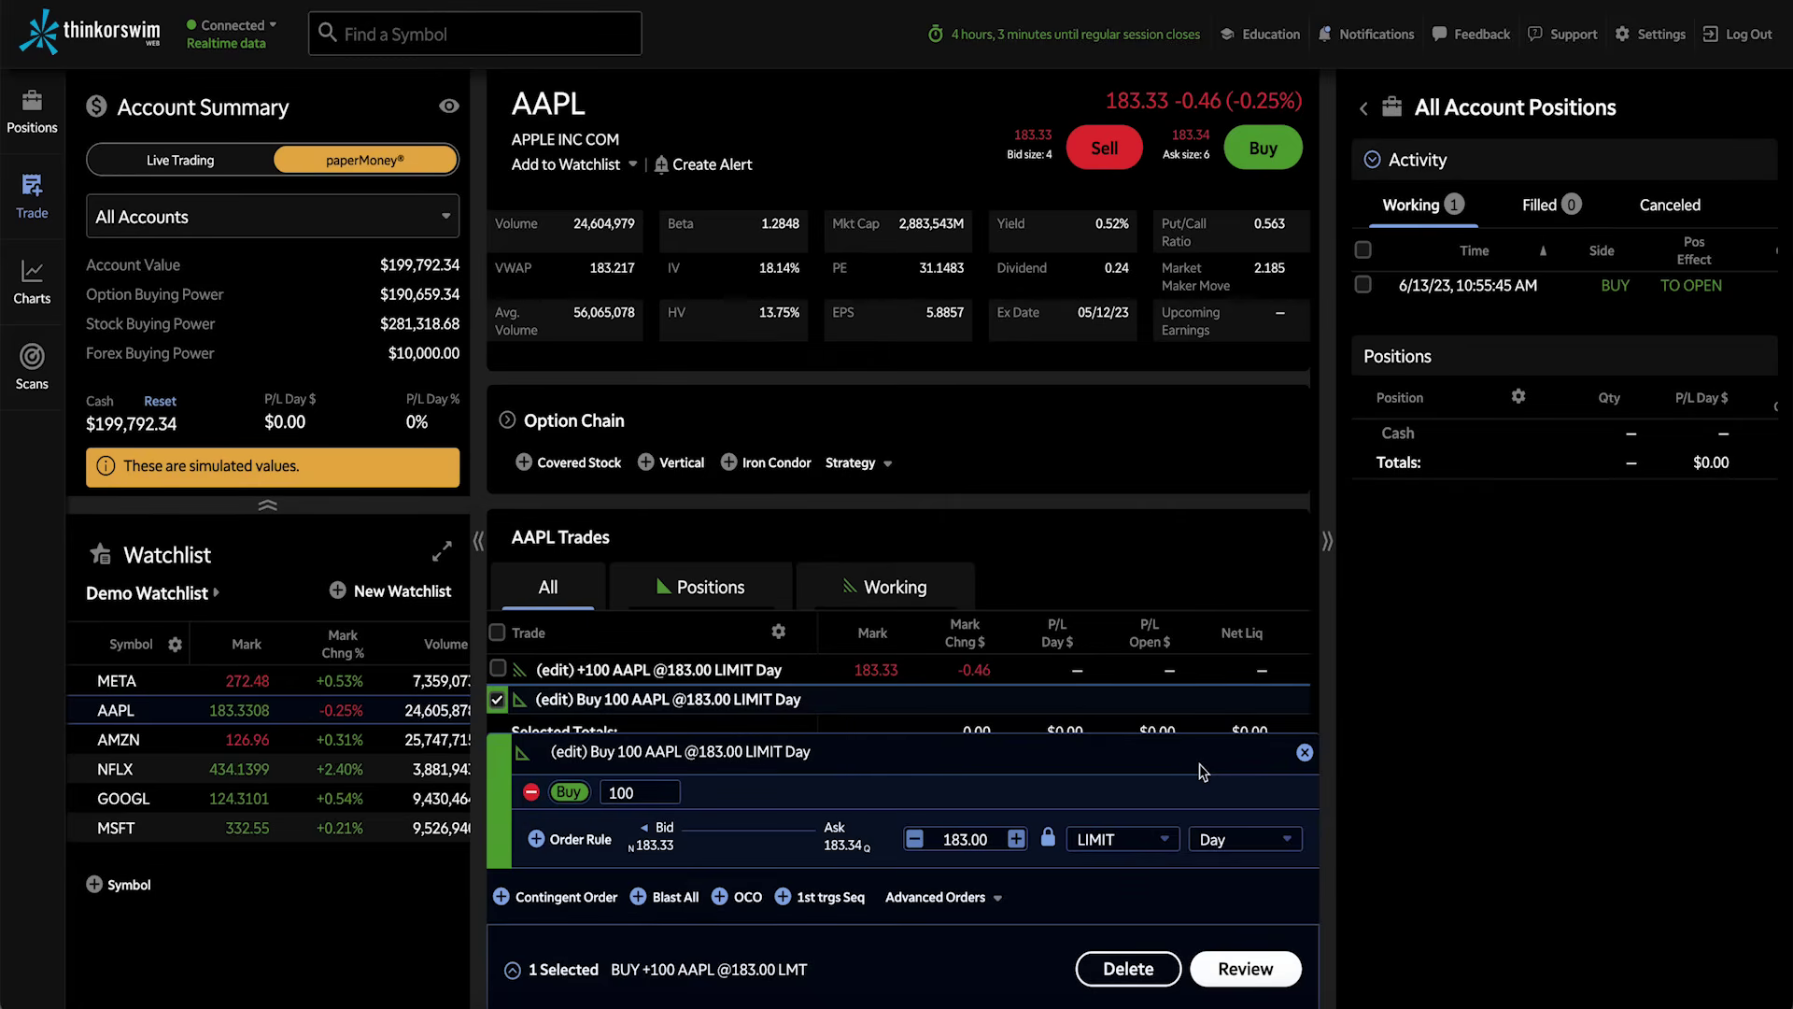
left_click(1165, 840)
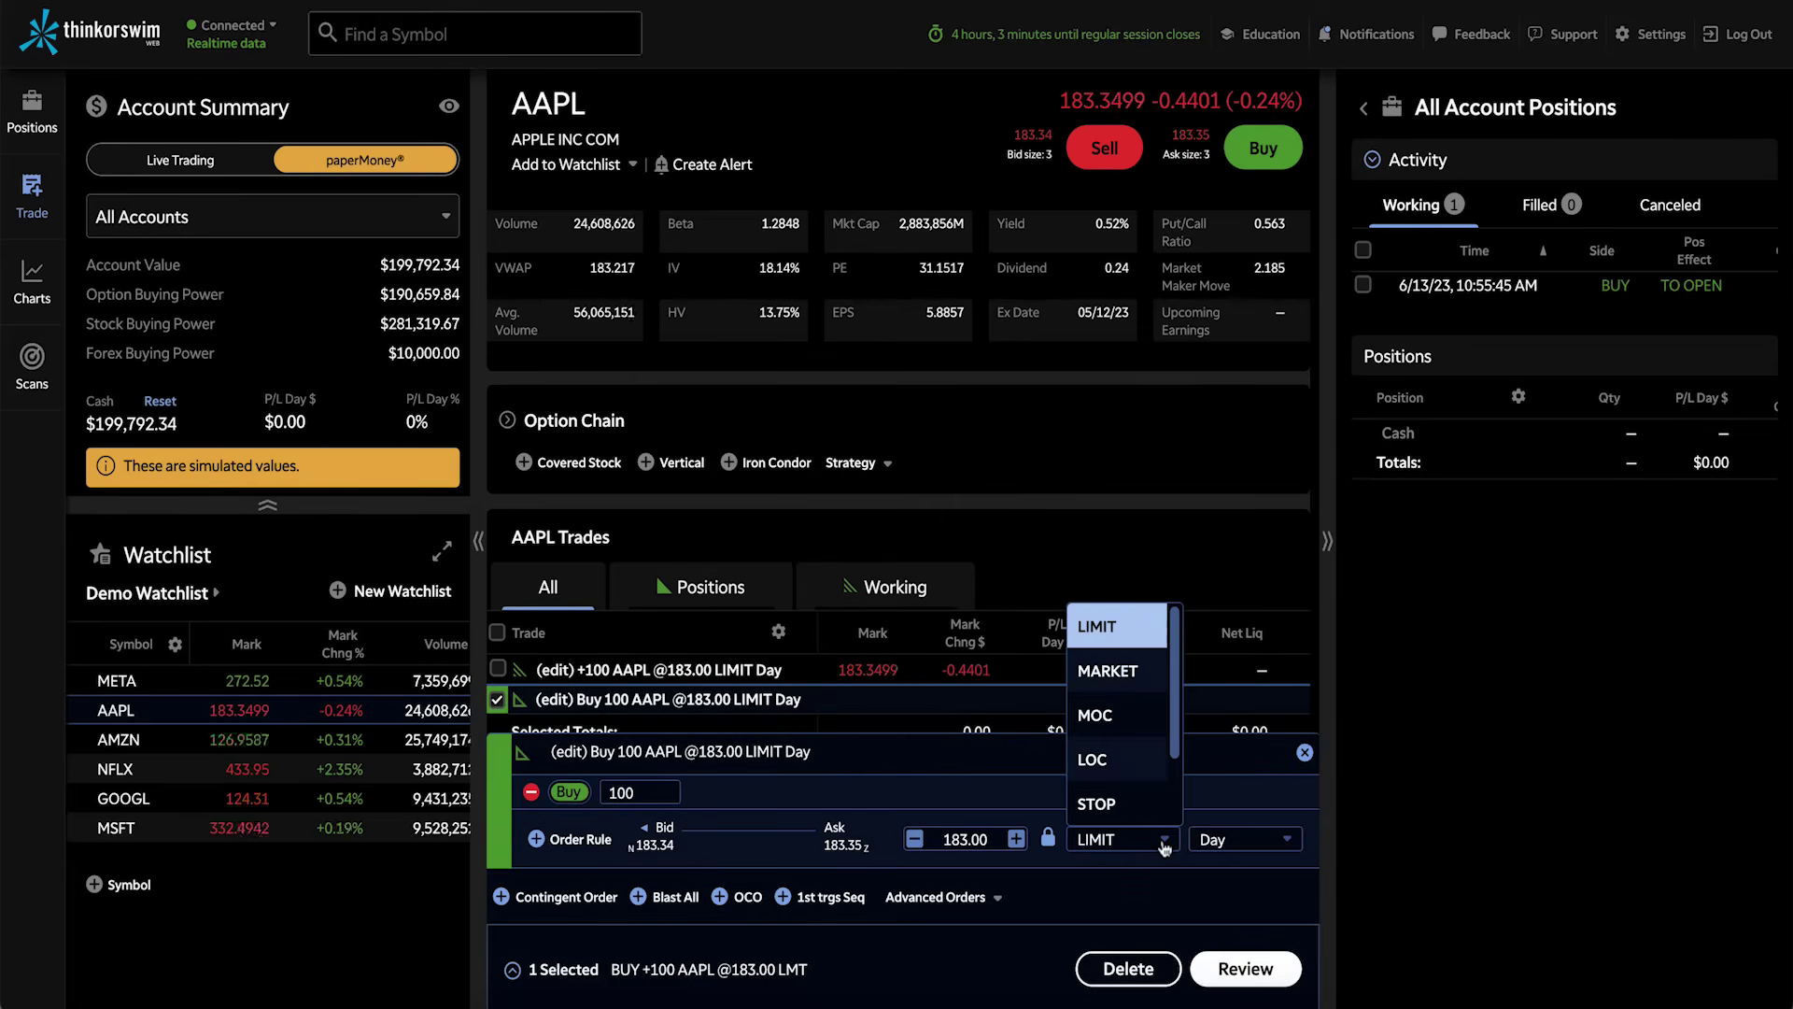
left_click(1132, 672)
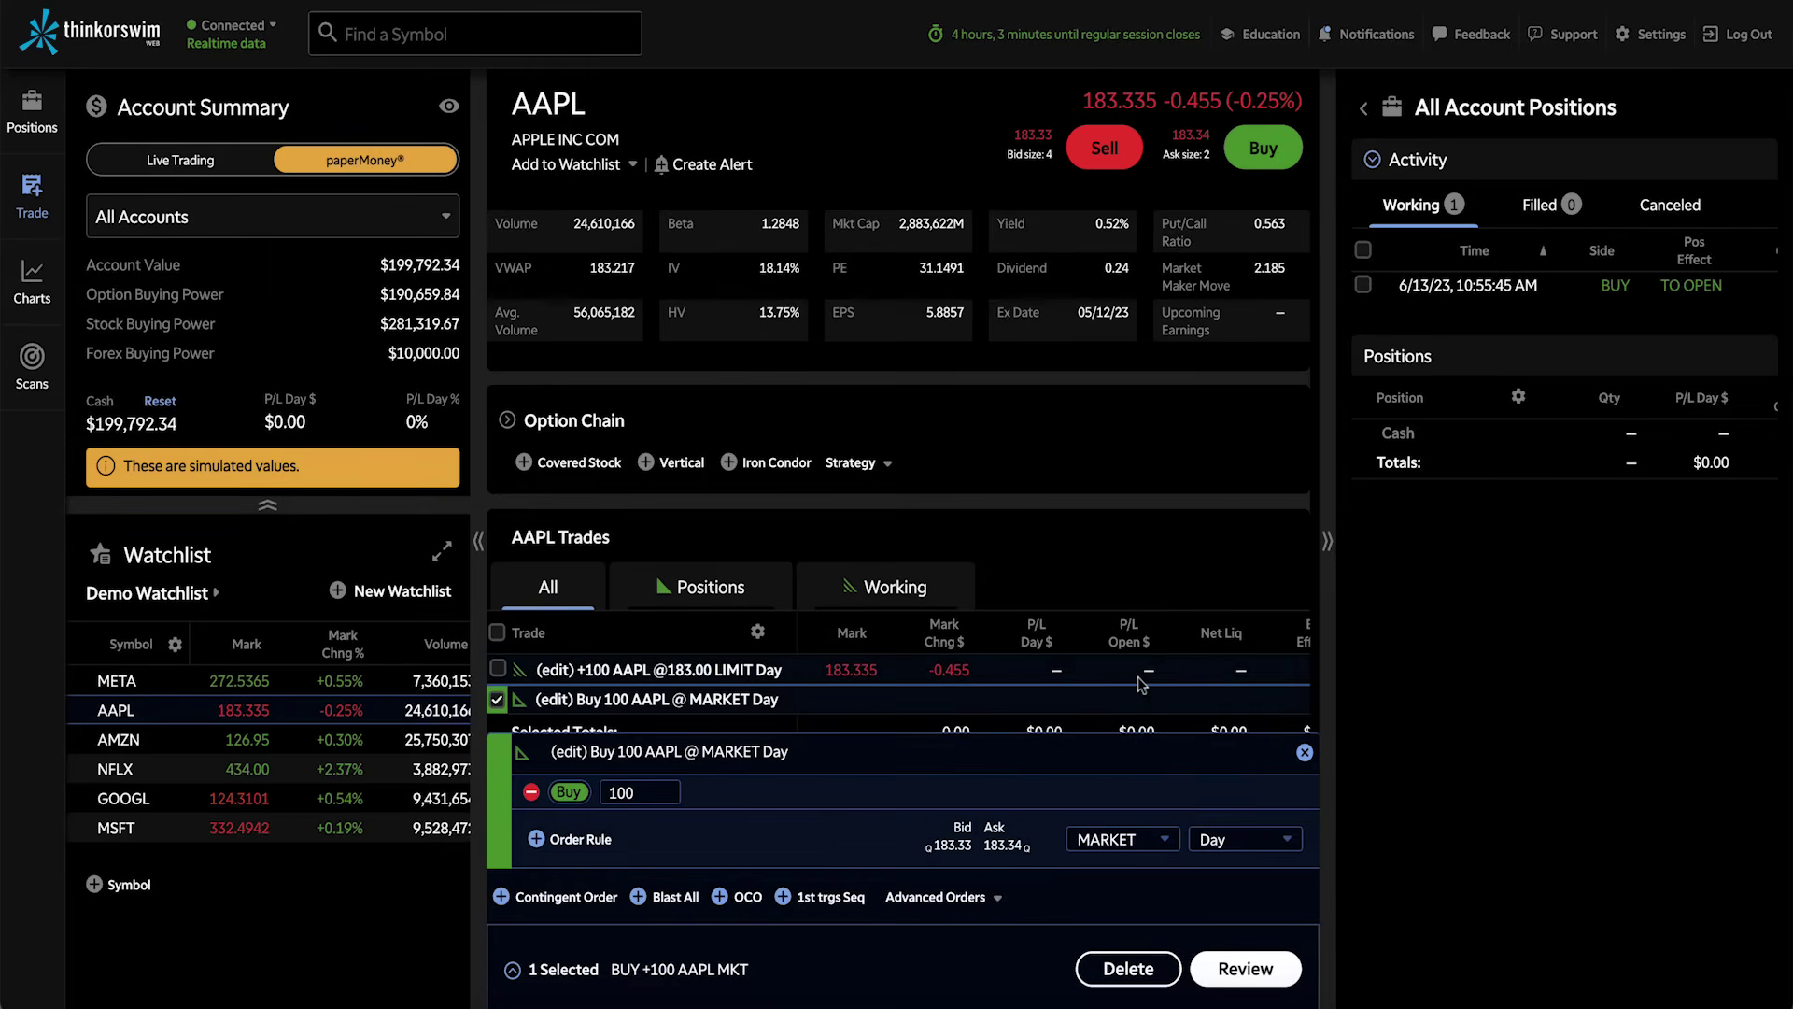
left_click(1243, 972)
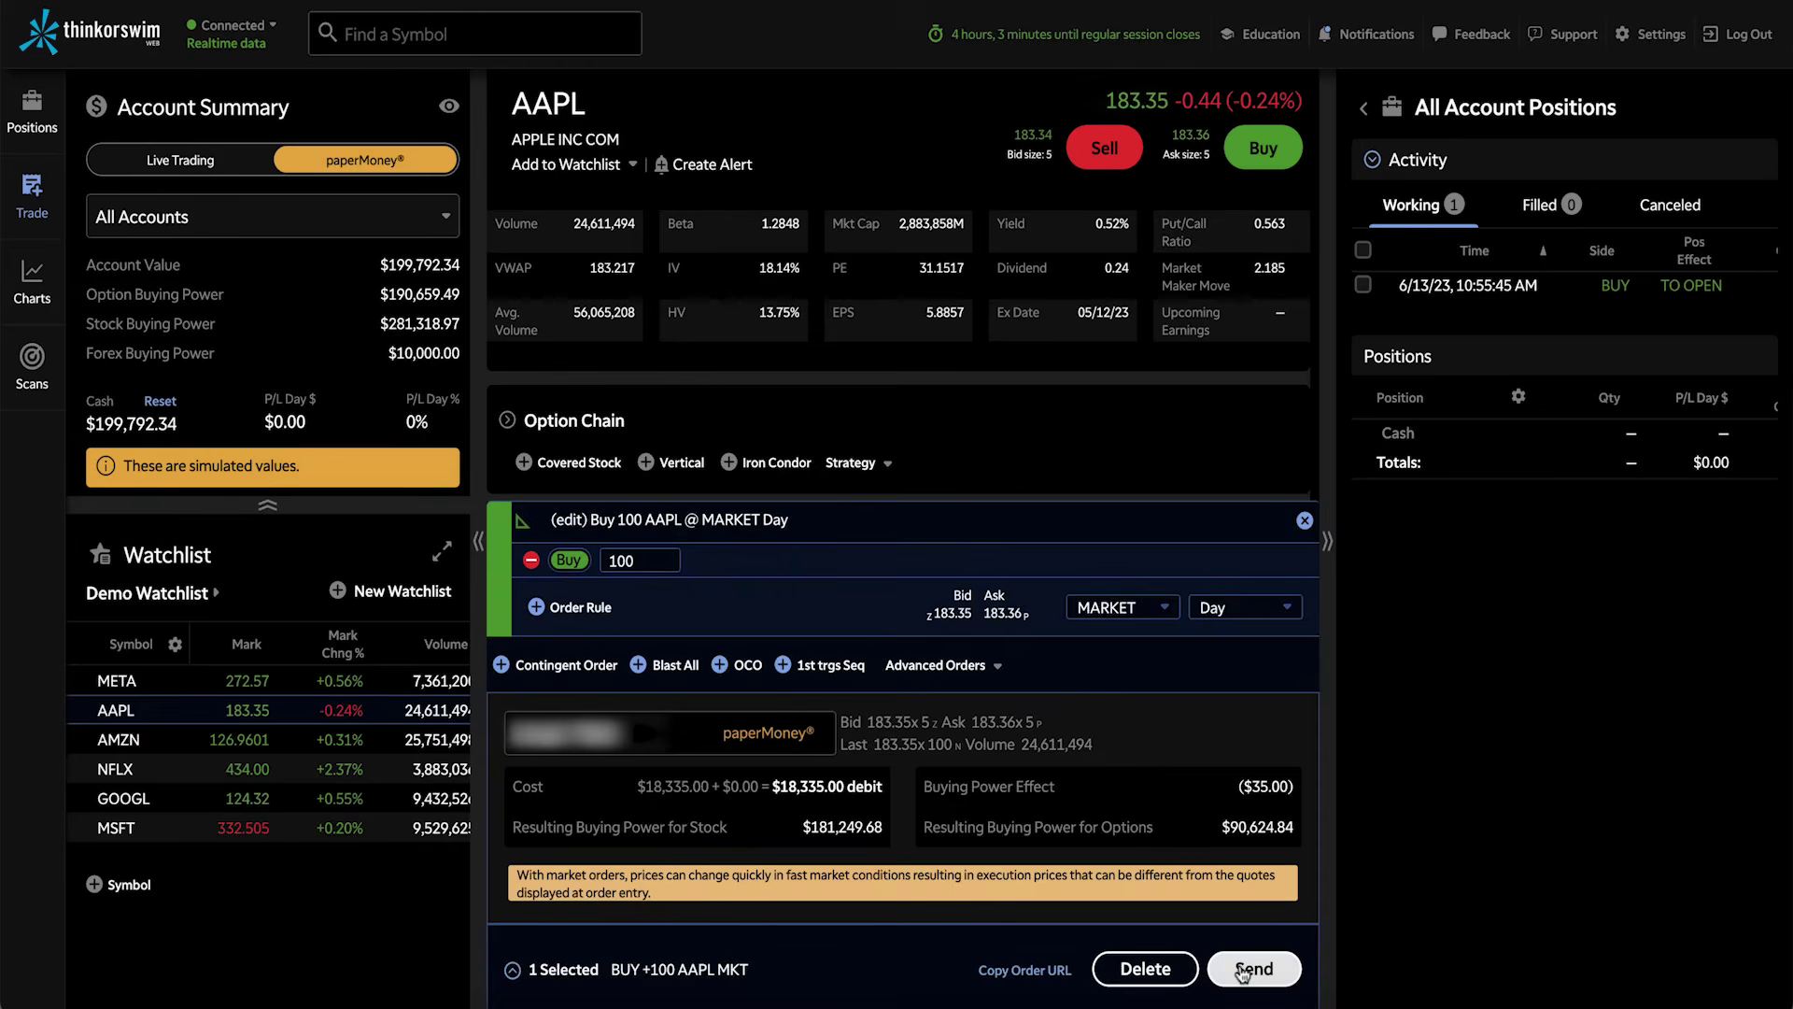
left_click(1243, 972)
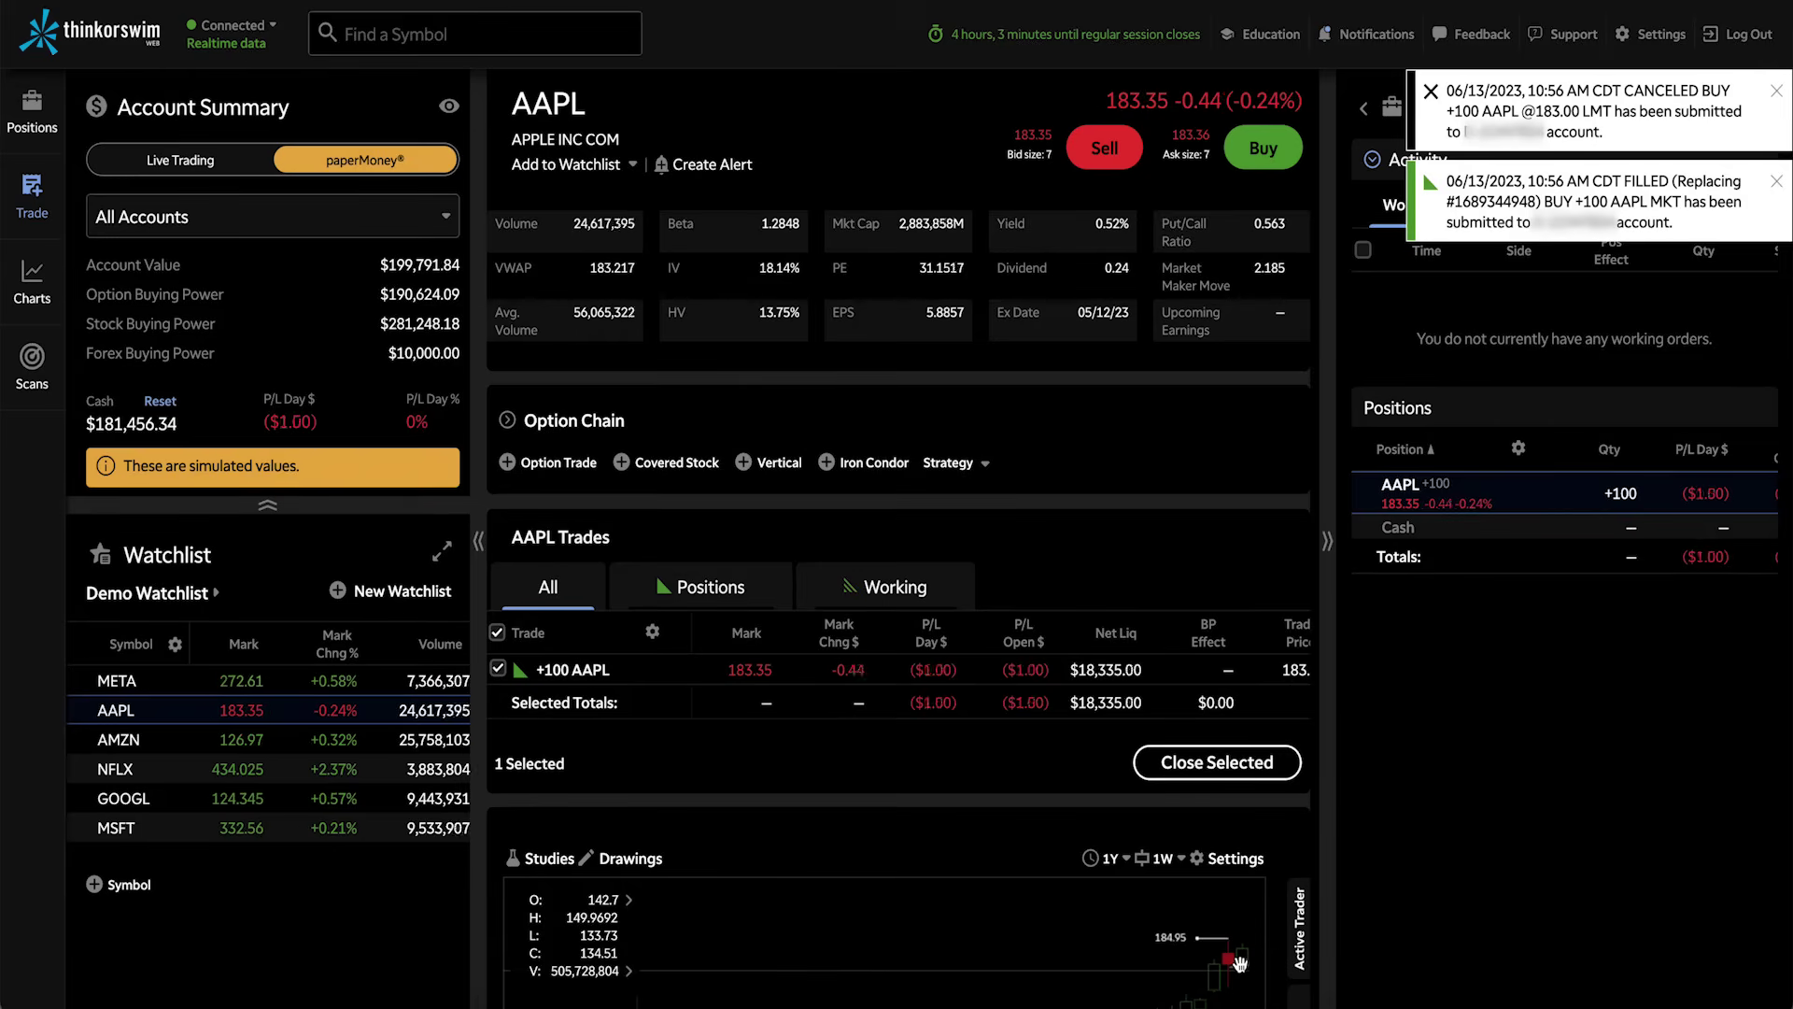
Clear all order alerts in Notifications and close the panel
left_click(1387, 51)
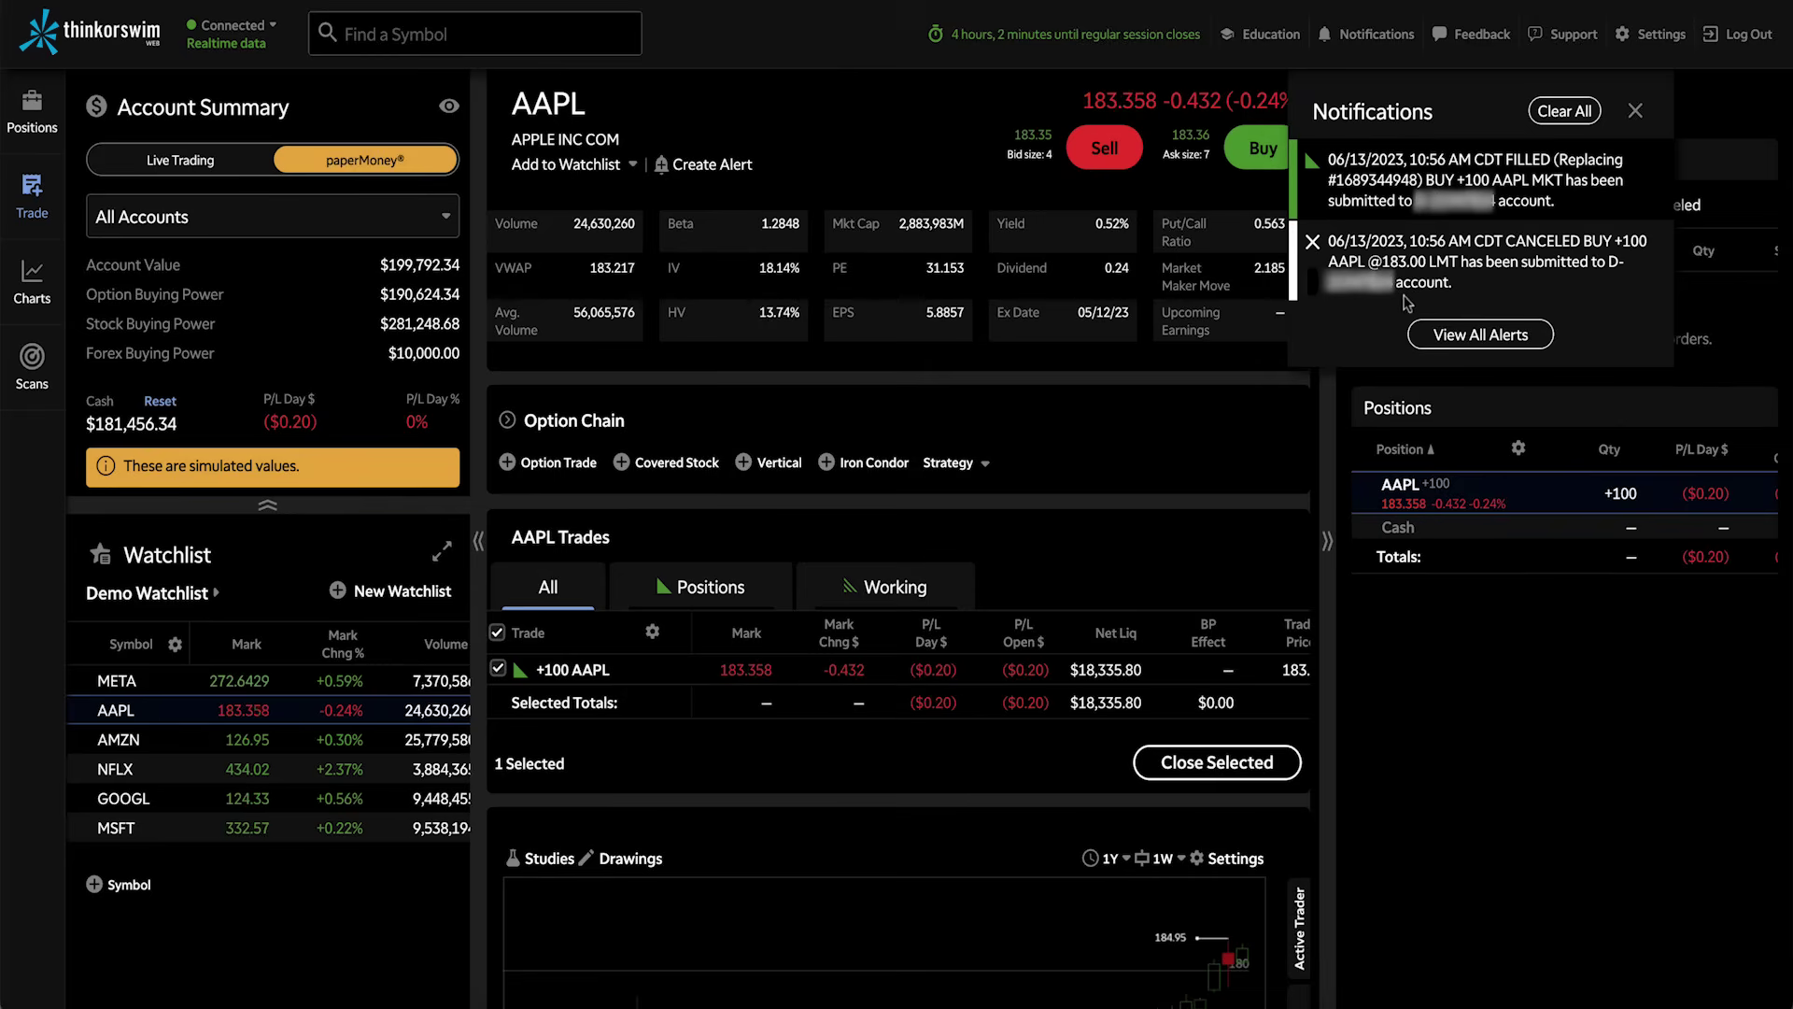
left_click(1577, 115)
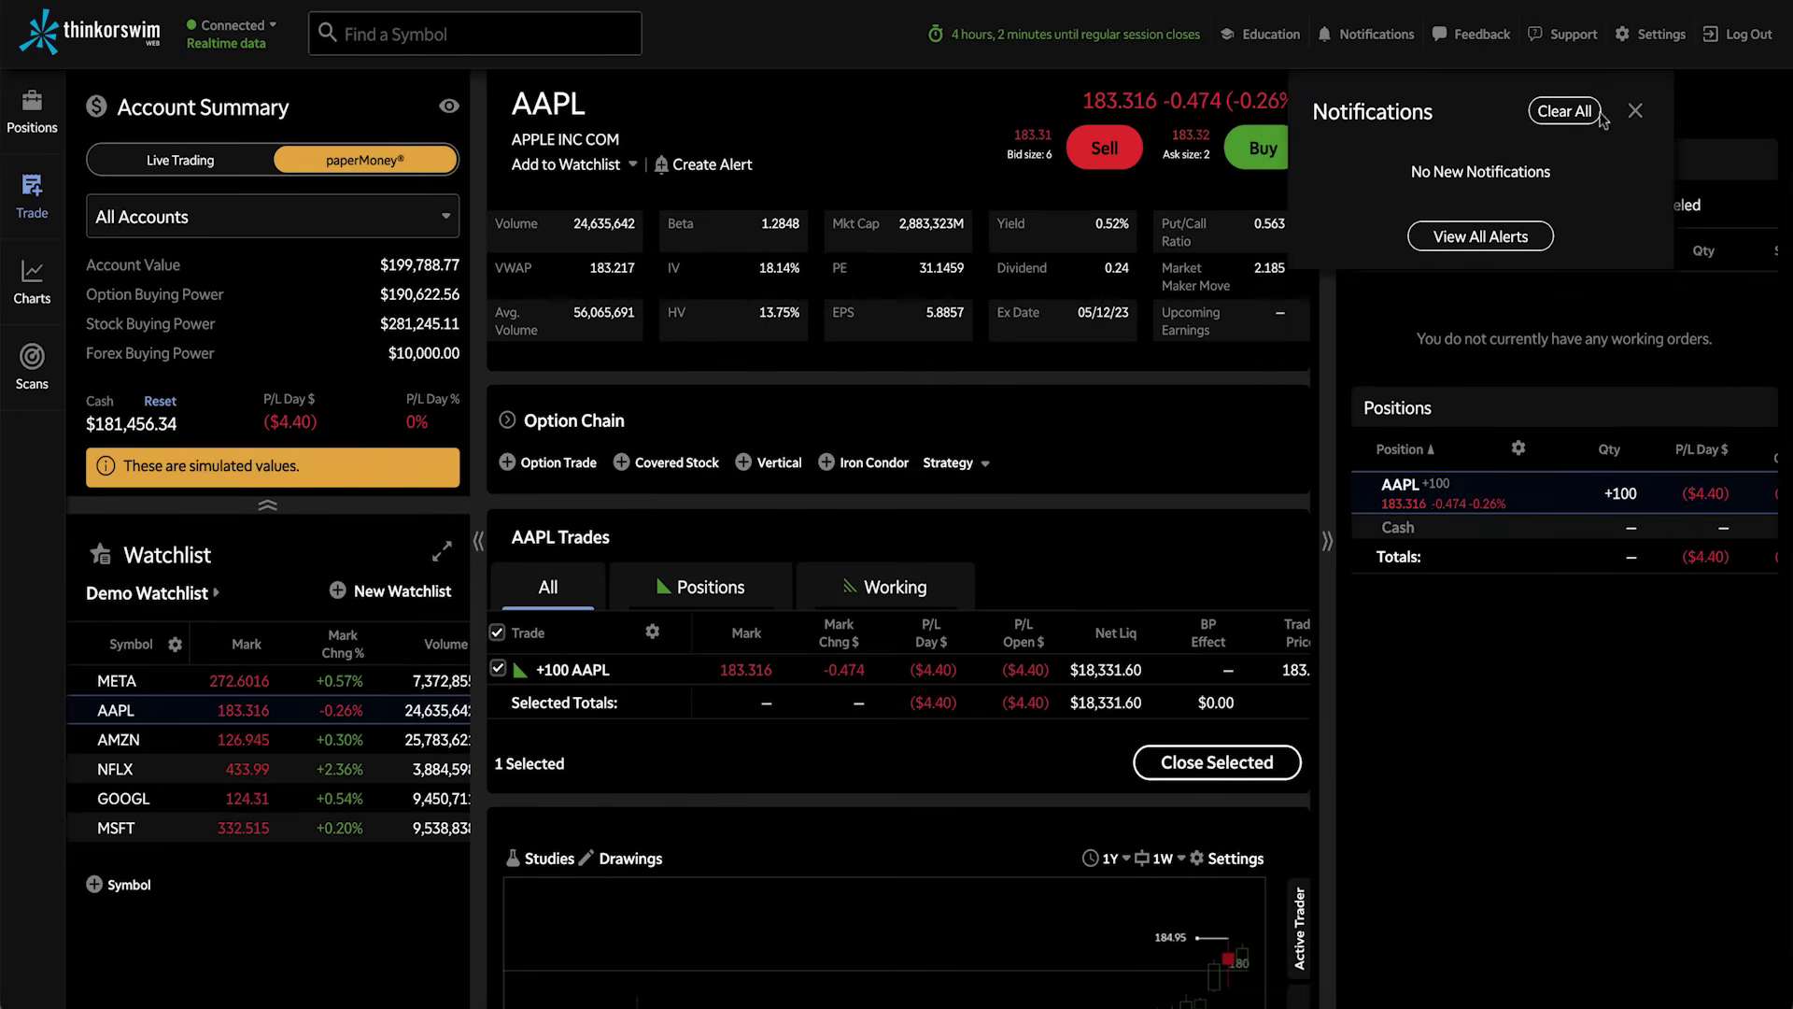
left_click(1636, 114)
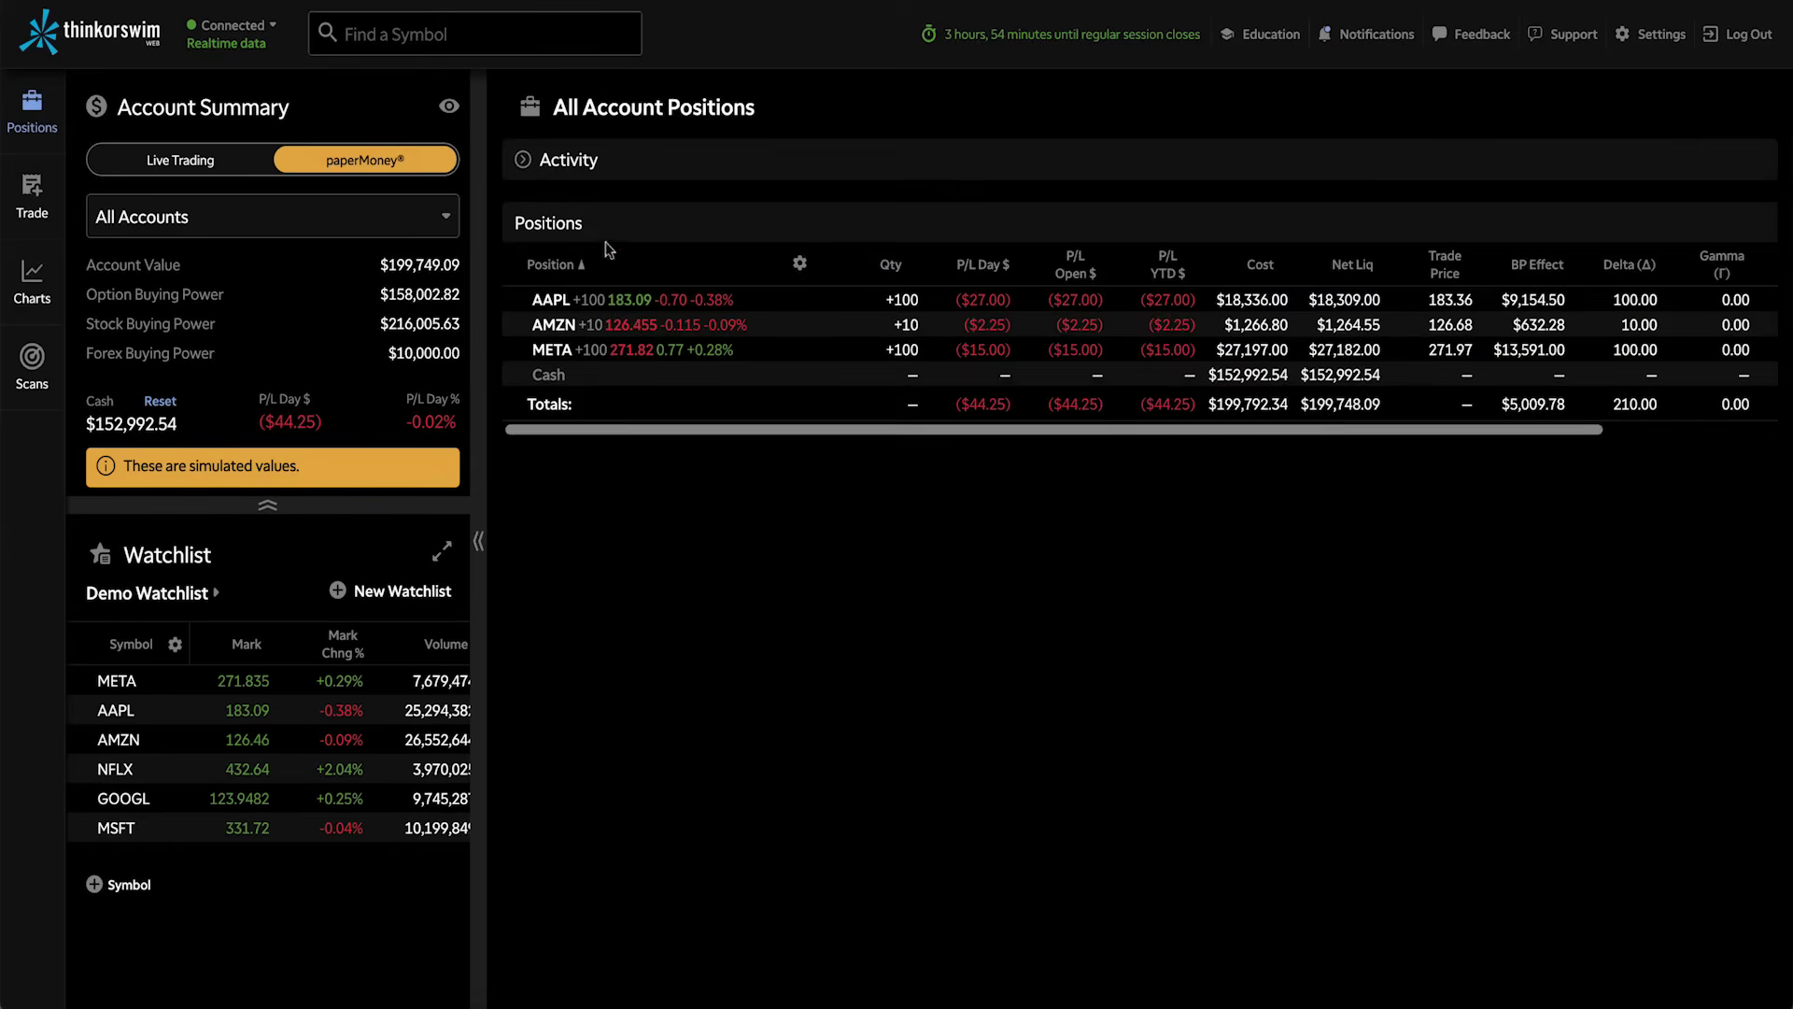
left_click(522, 162)
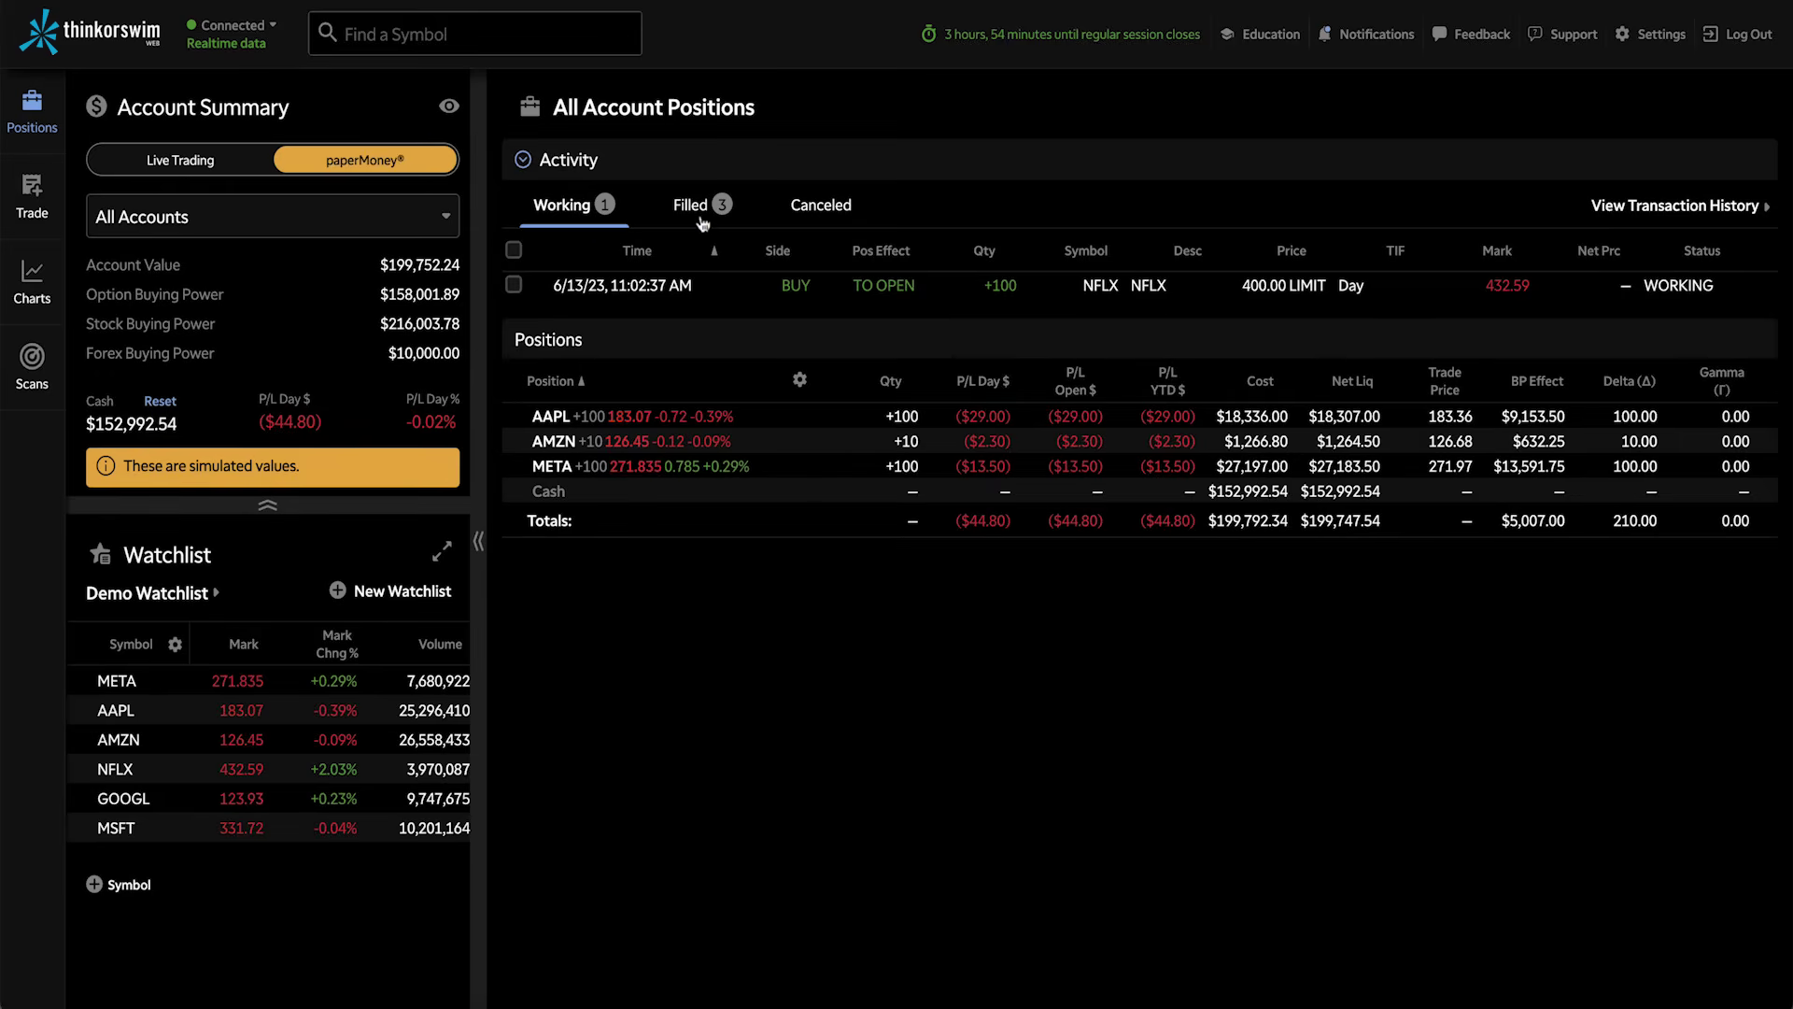
left_click(703, 220)
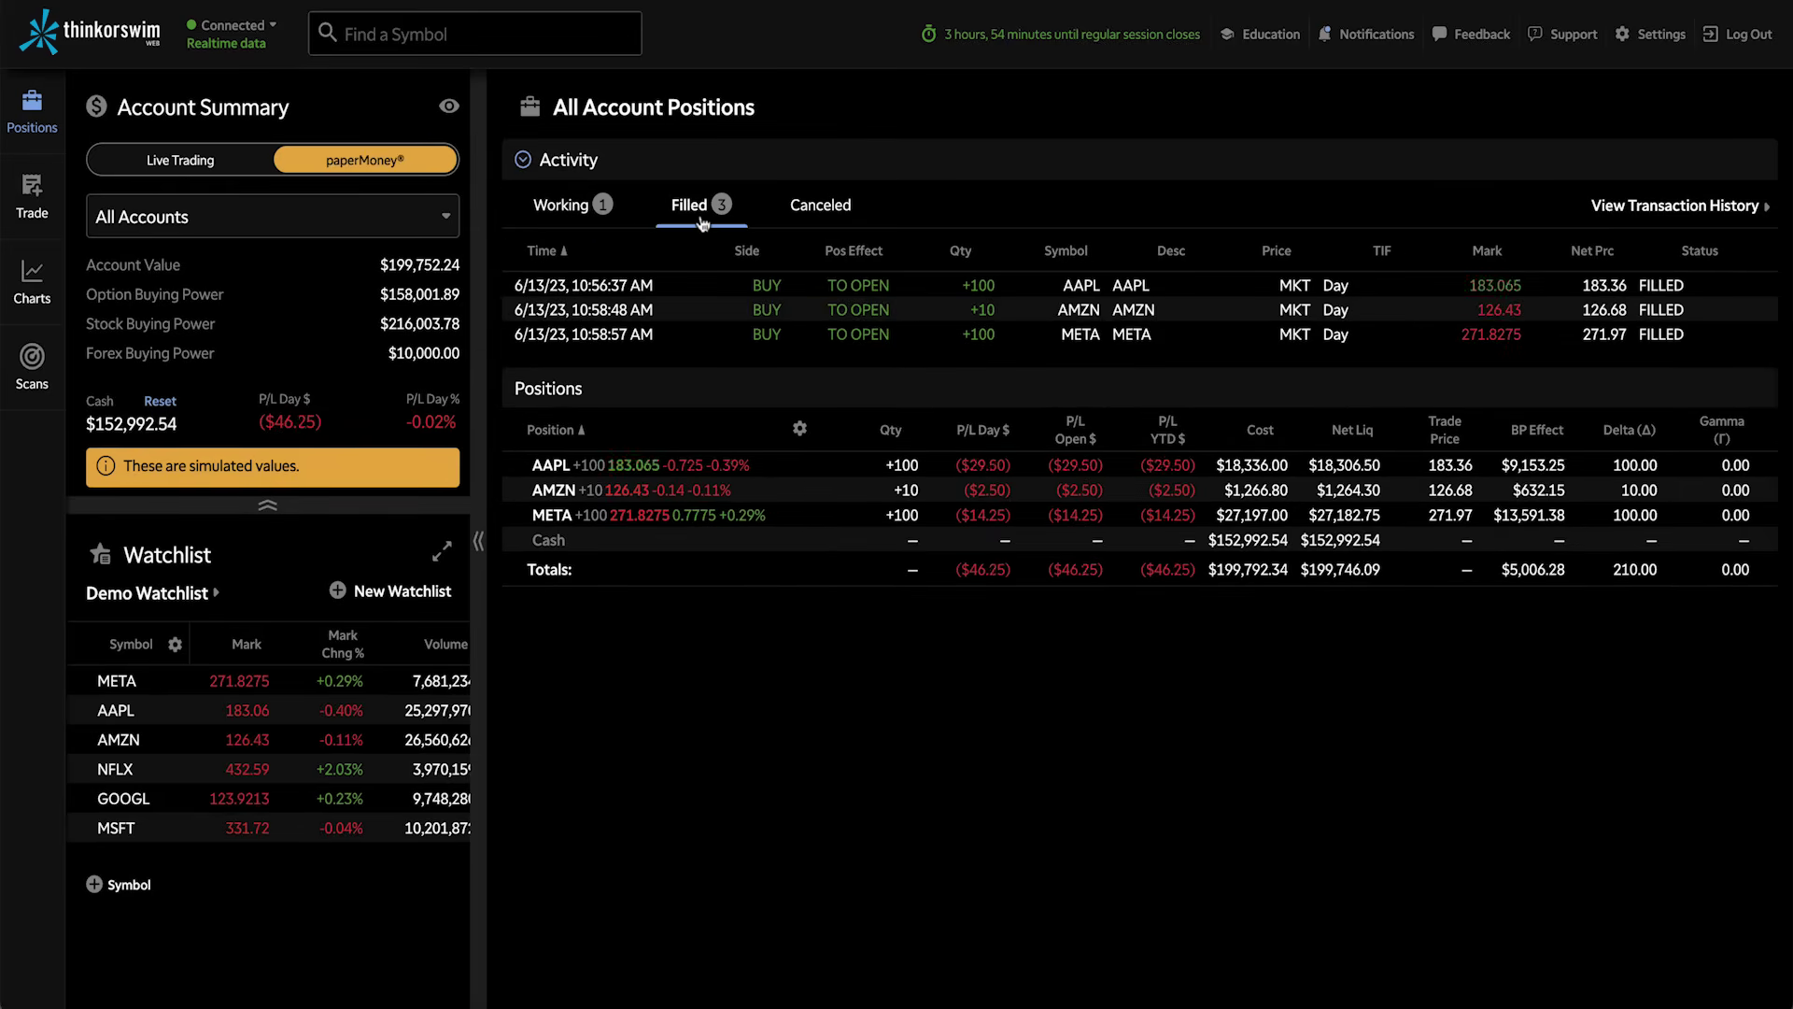
left_click(818, 216)
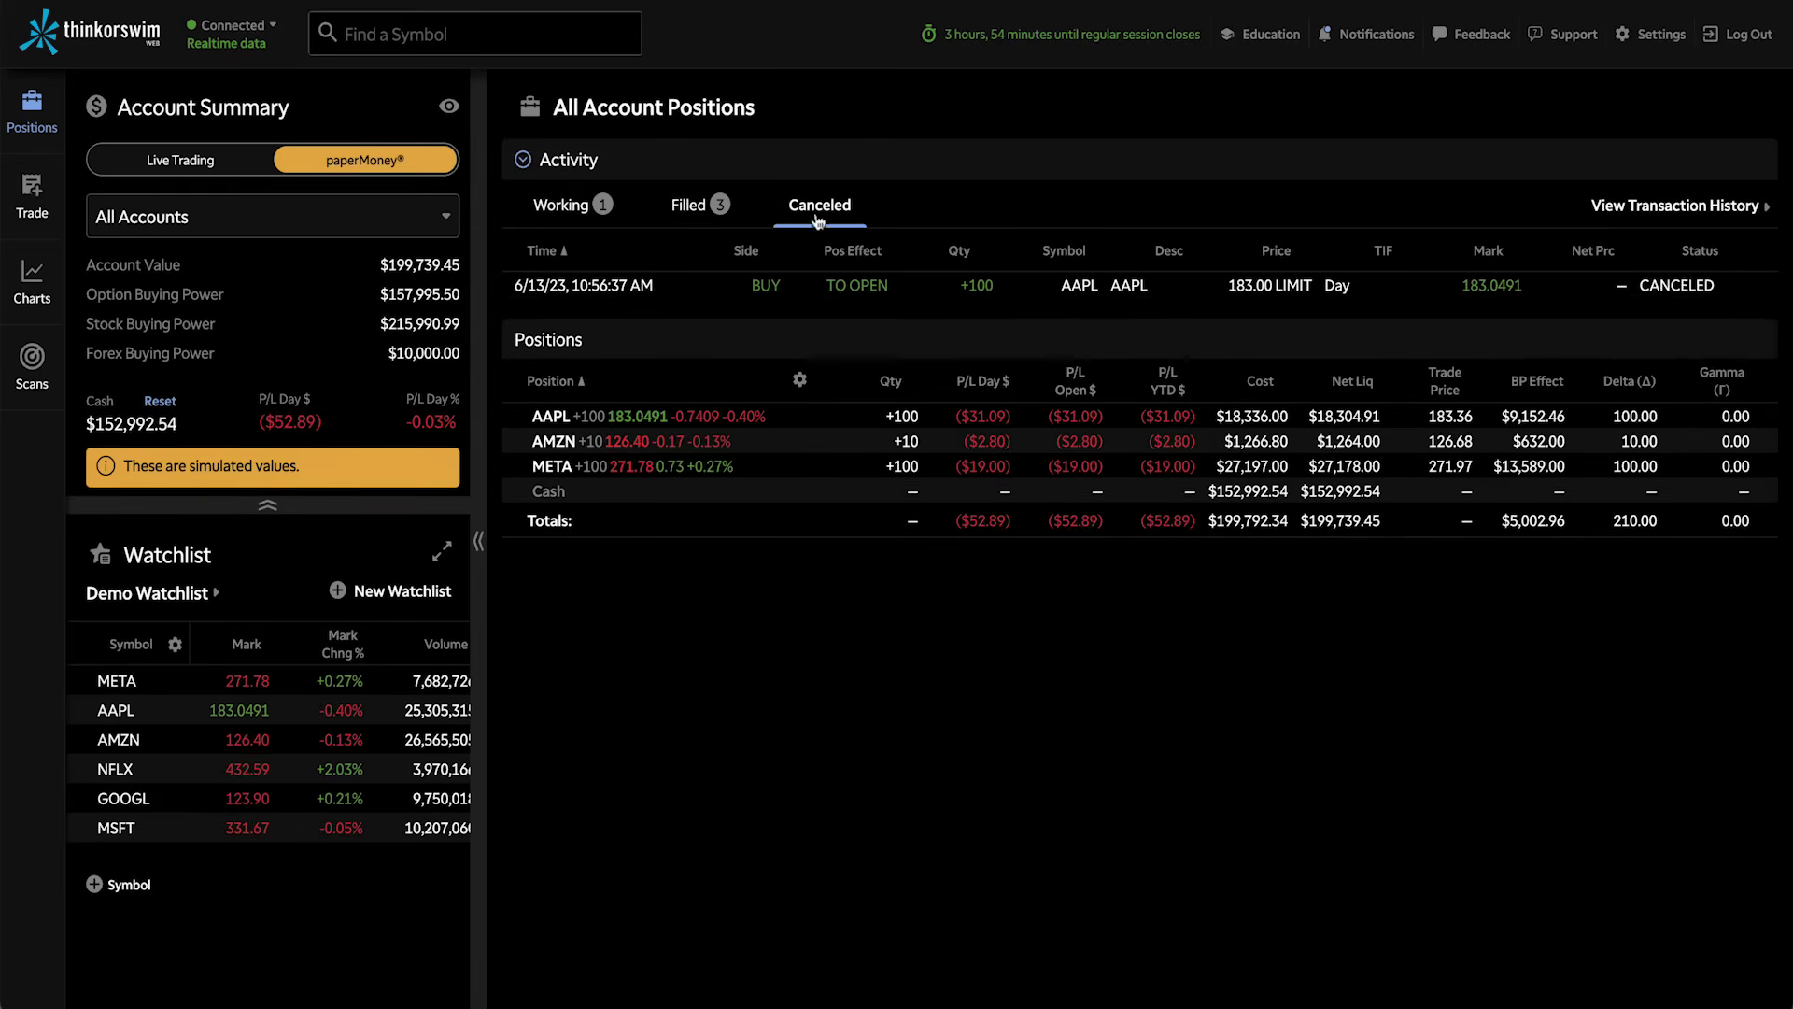
left_click(577, 226)
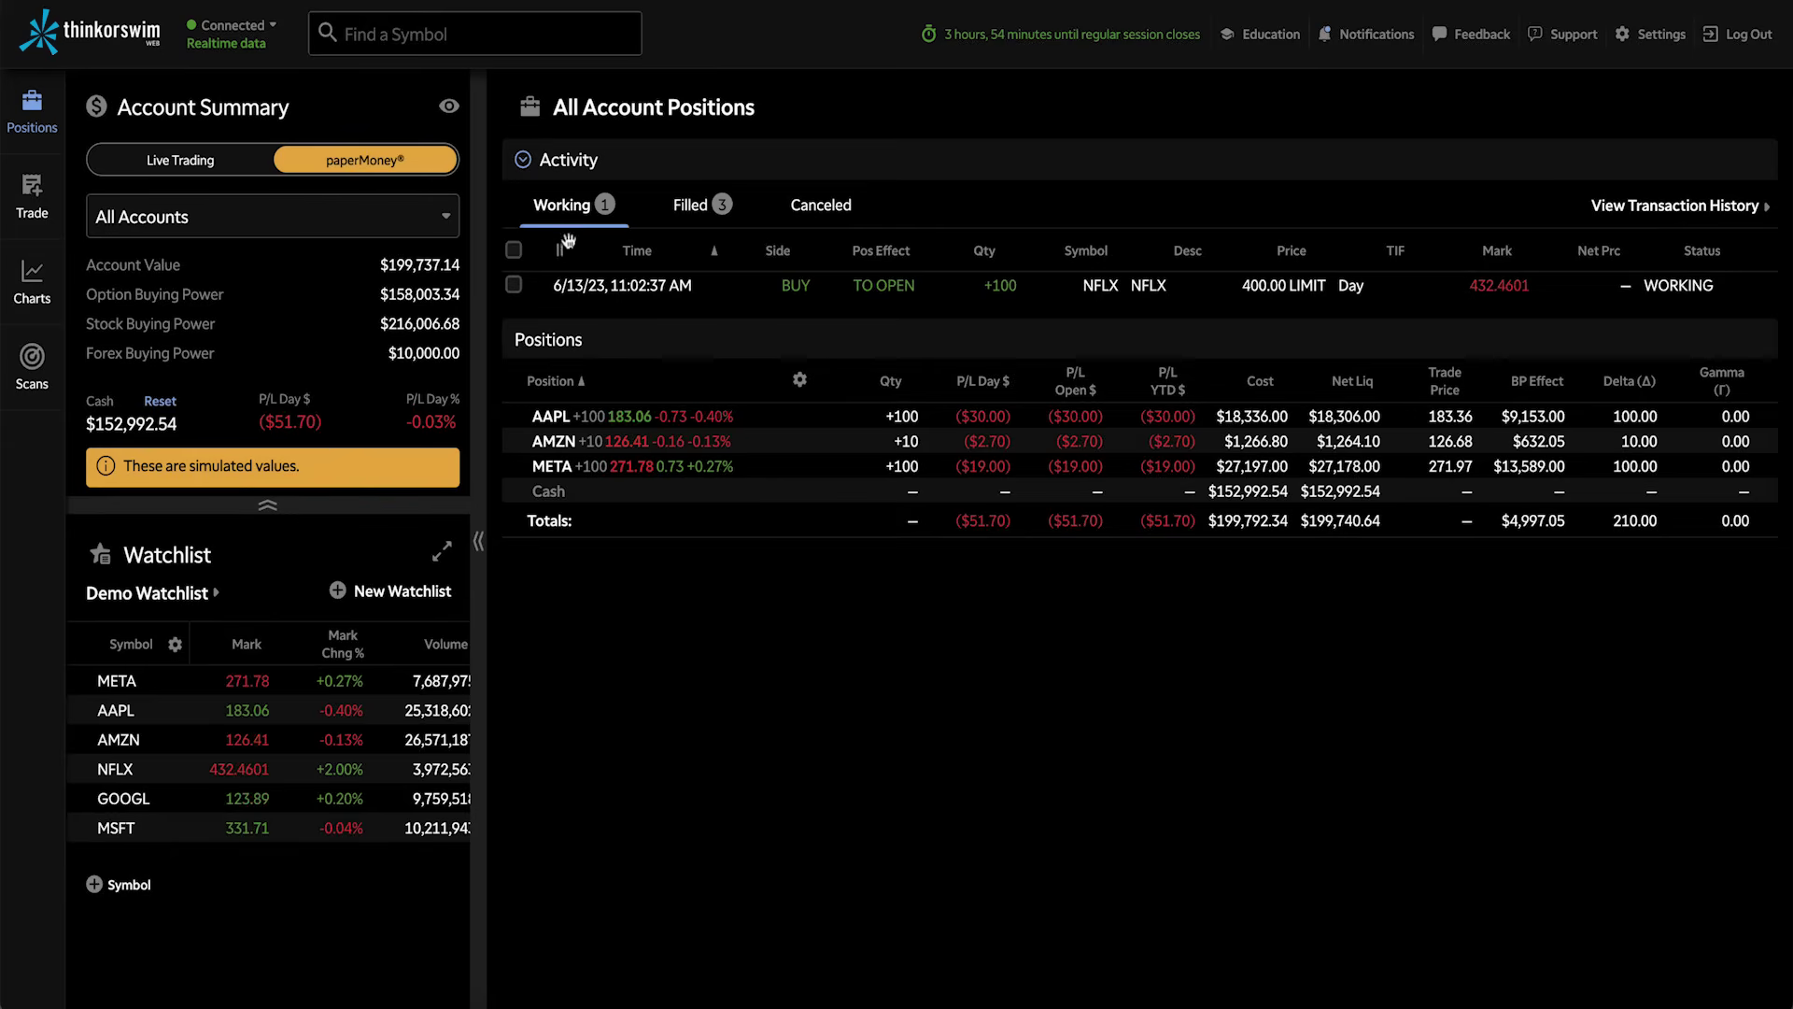
left_click(513, 285)
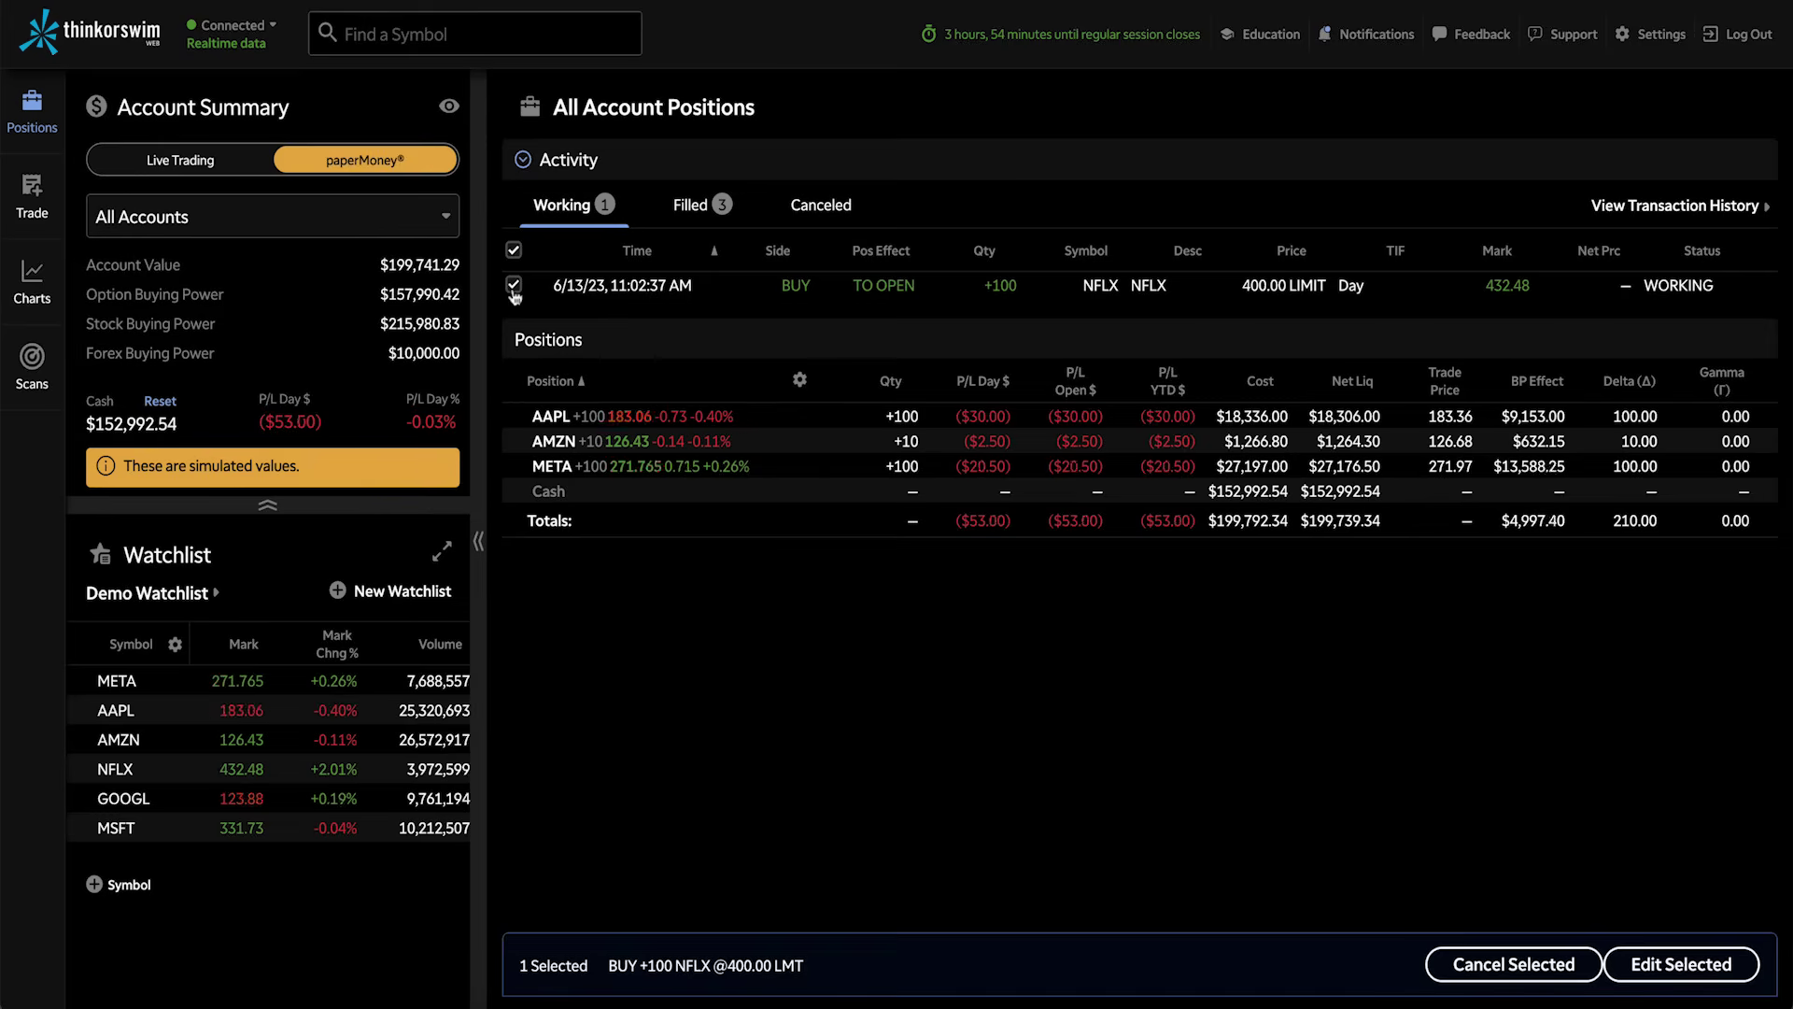
left_click(1484, 966)
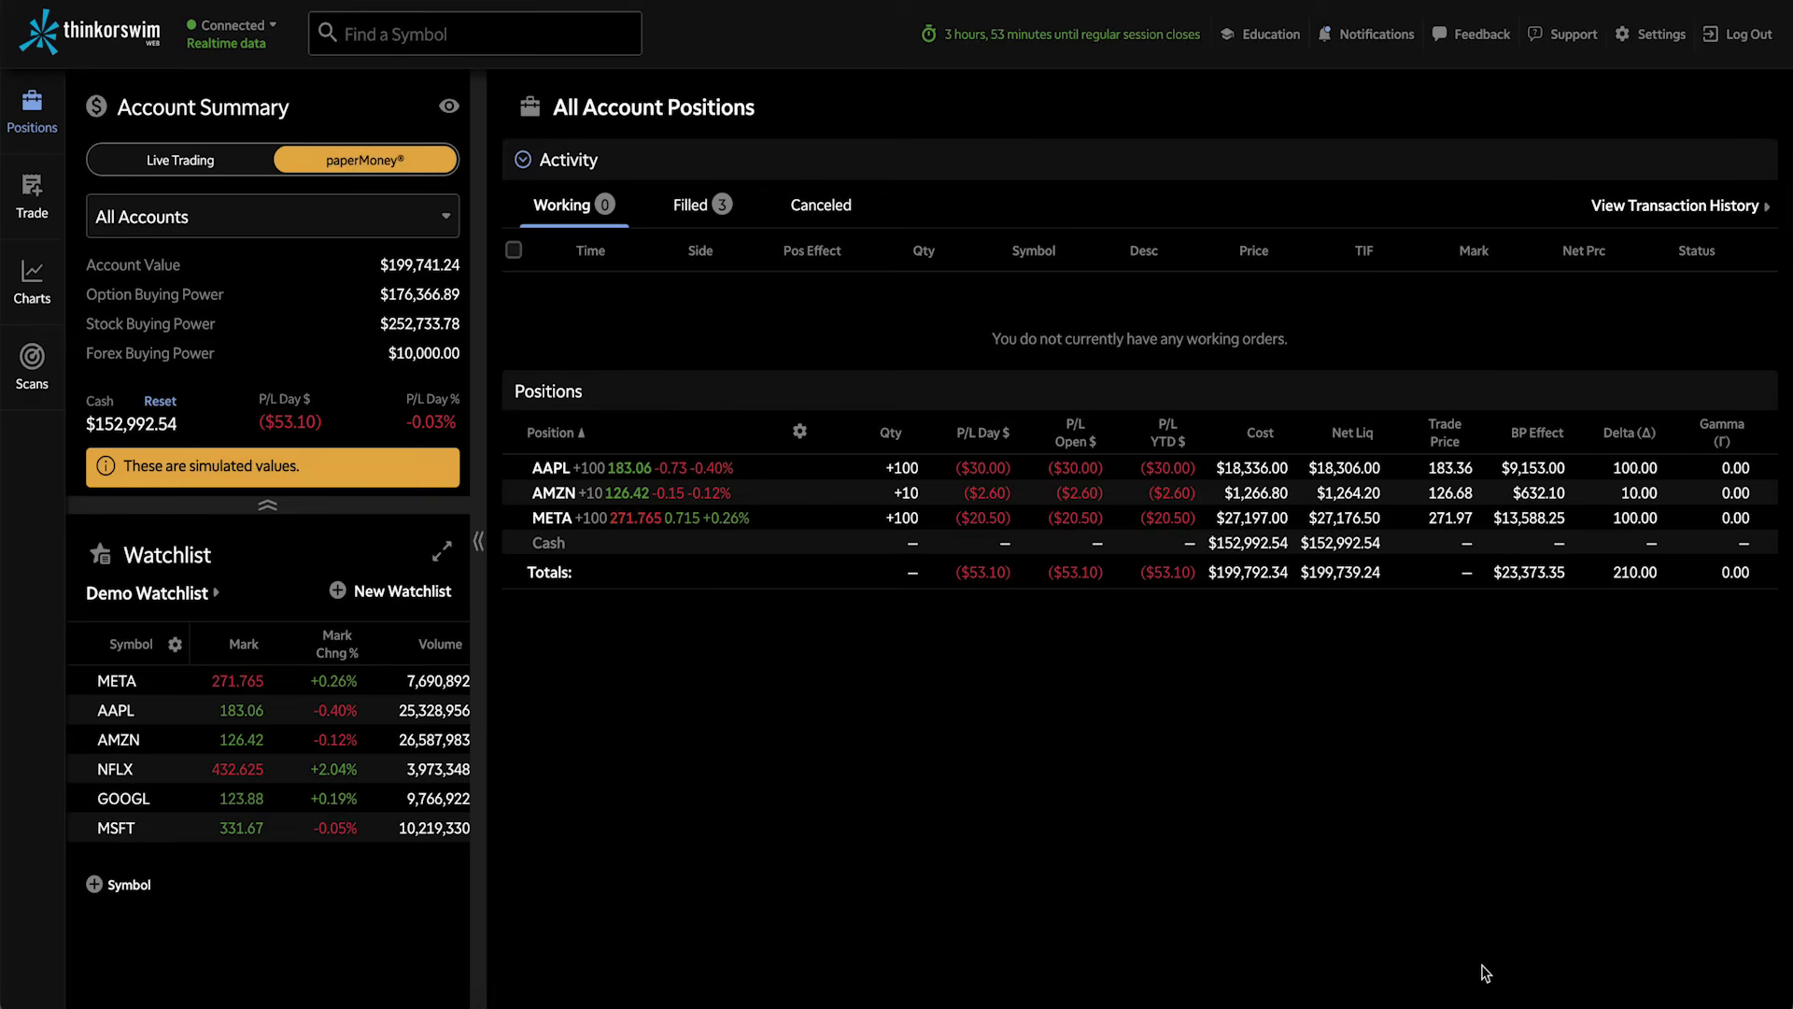
left_click(523, 161)
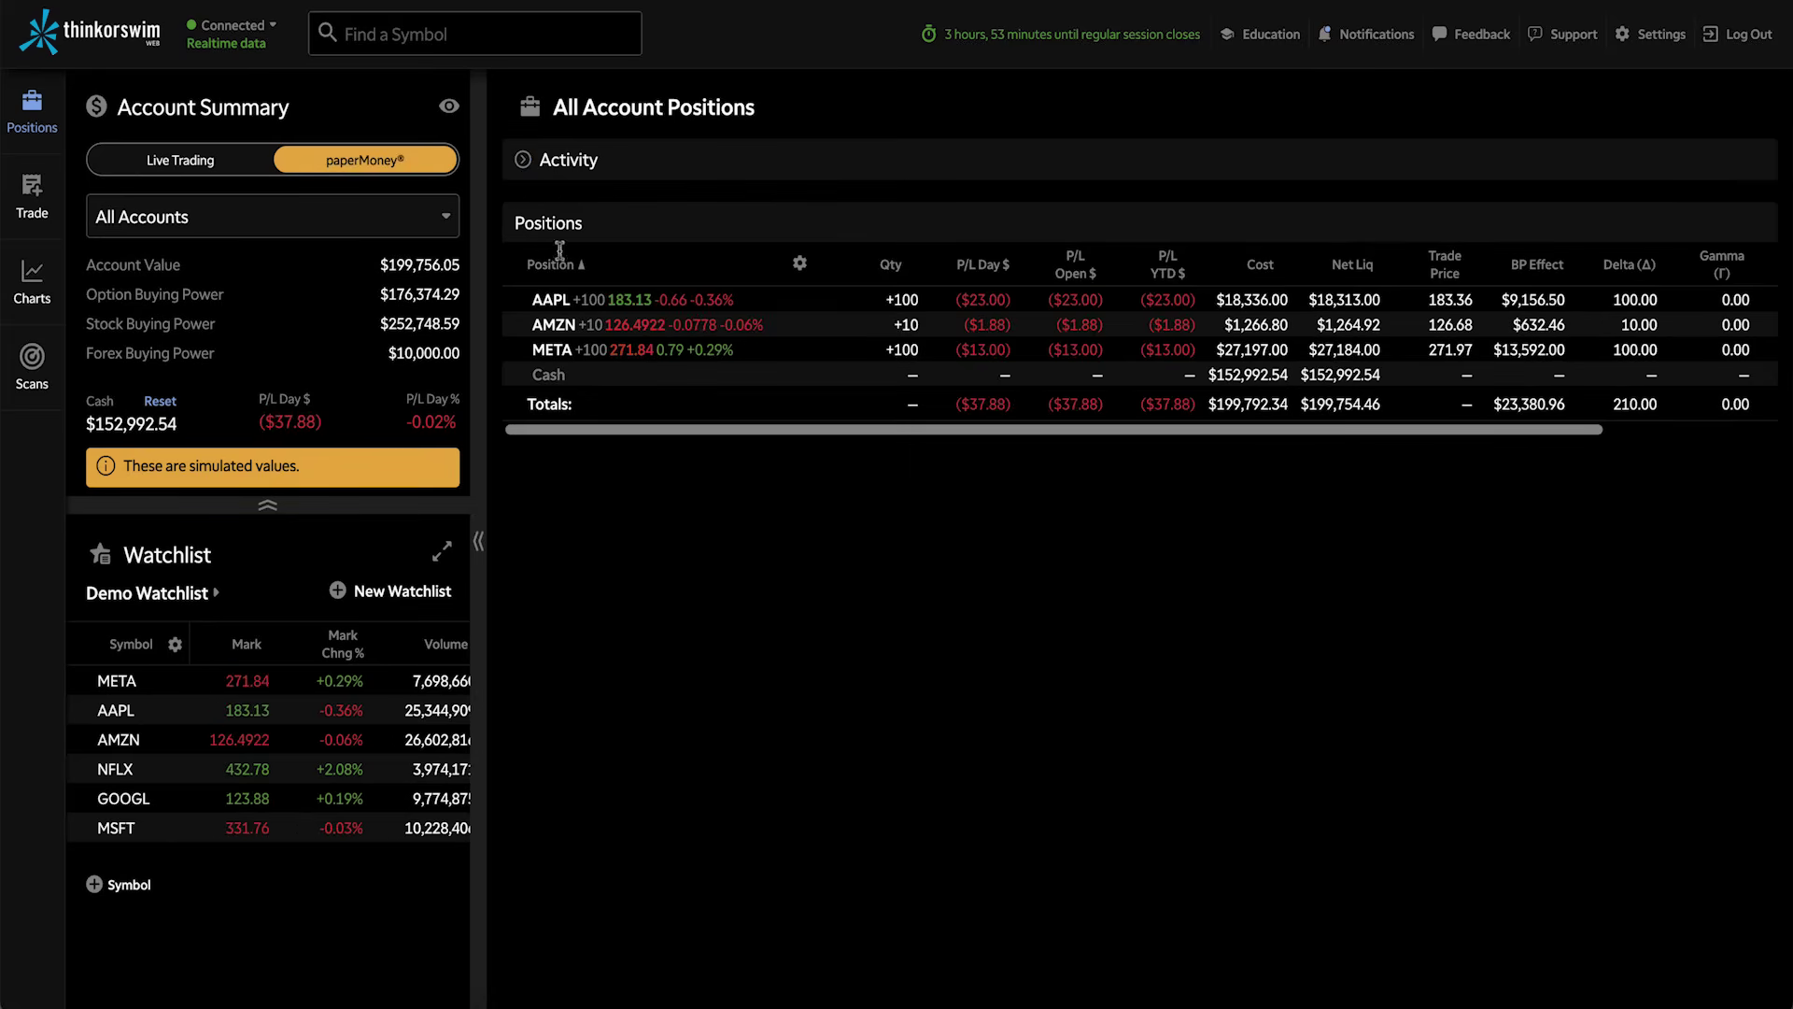
Close the AAPL position with a MARKET sell order, then select the META position
left_click(579, 299)
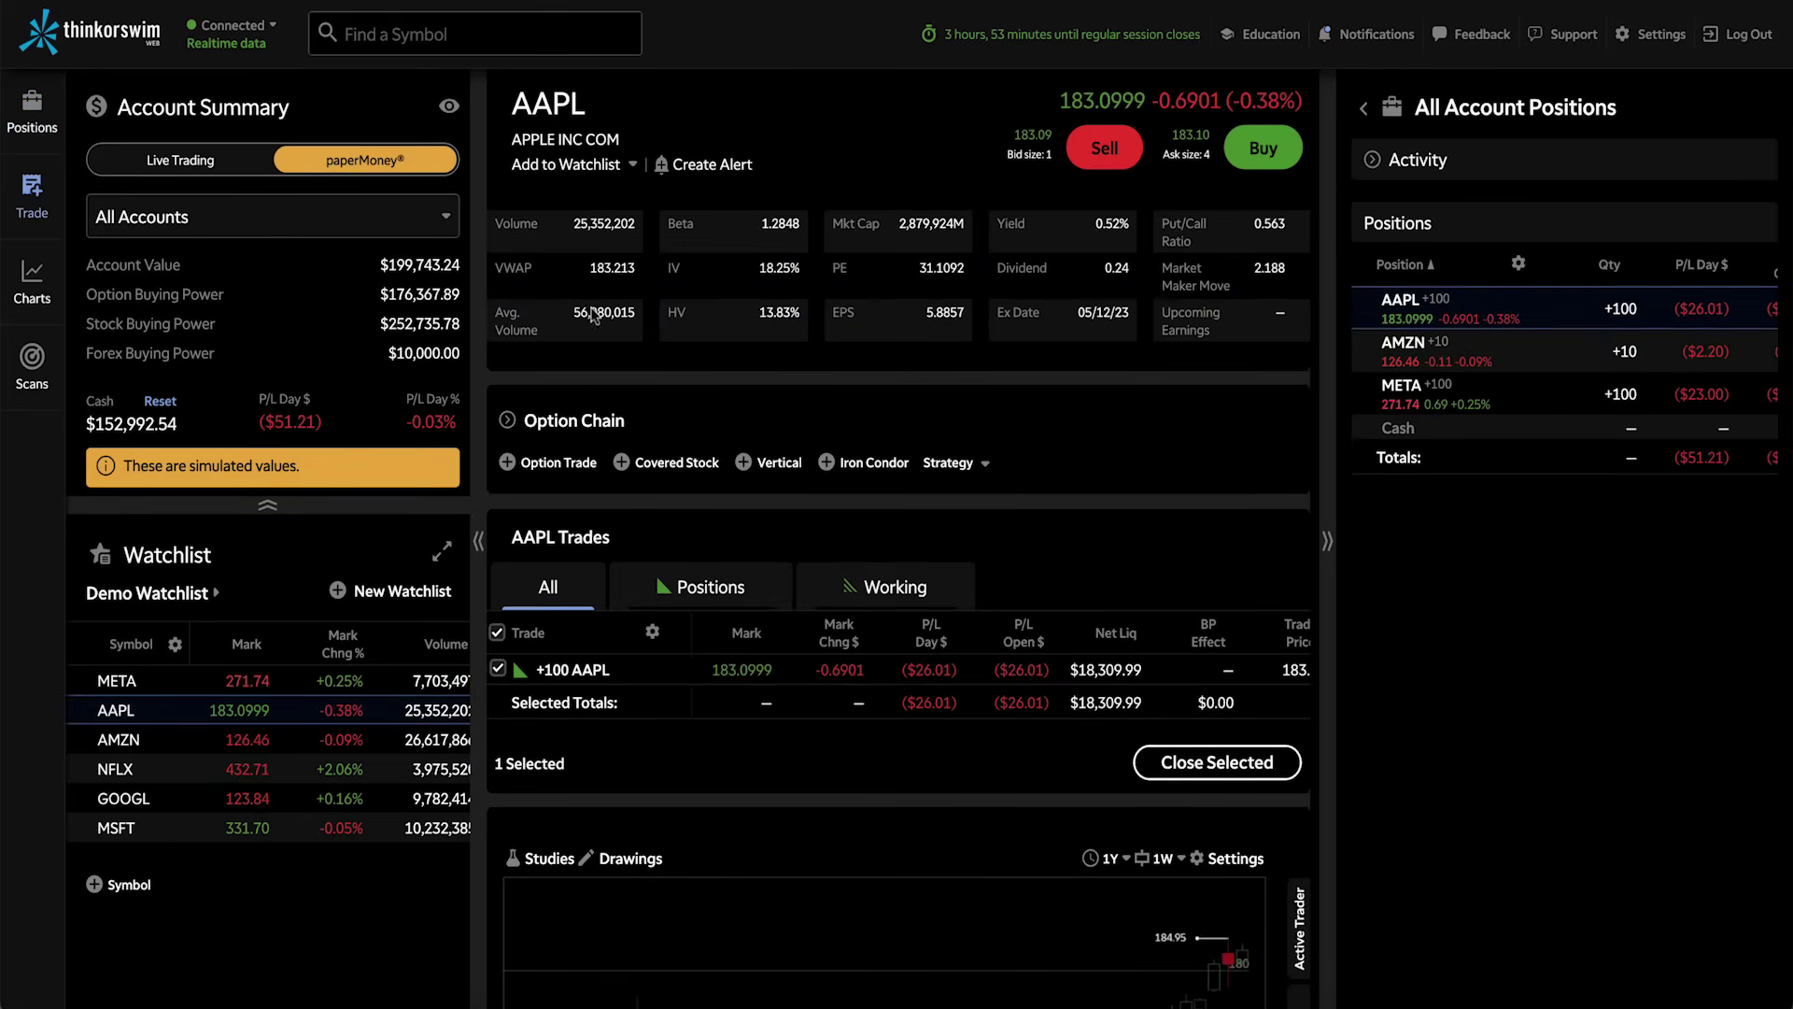
left_click(1159, 764)
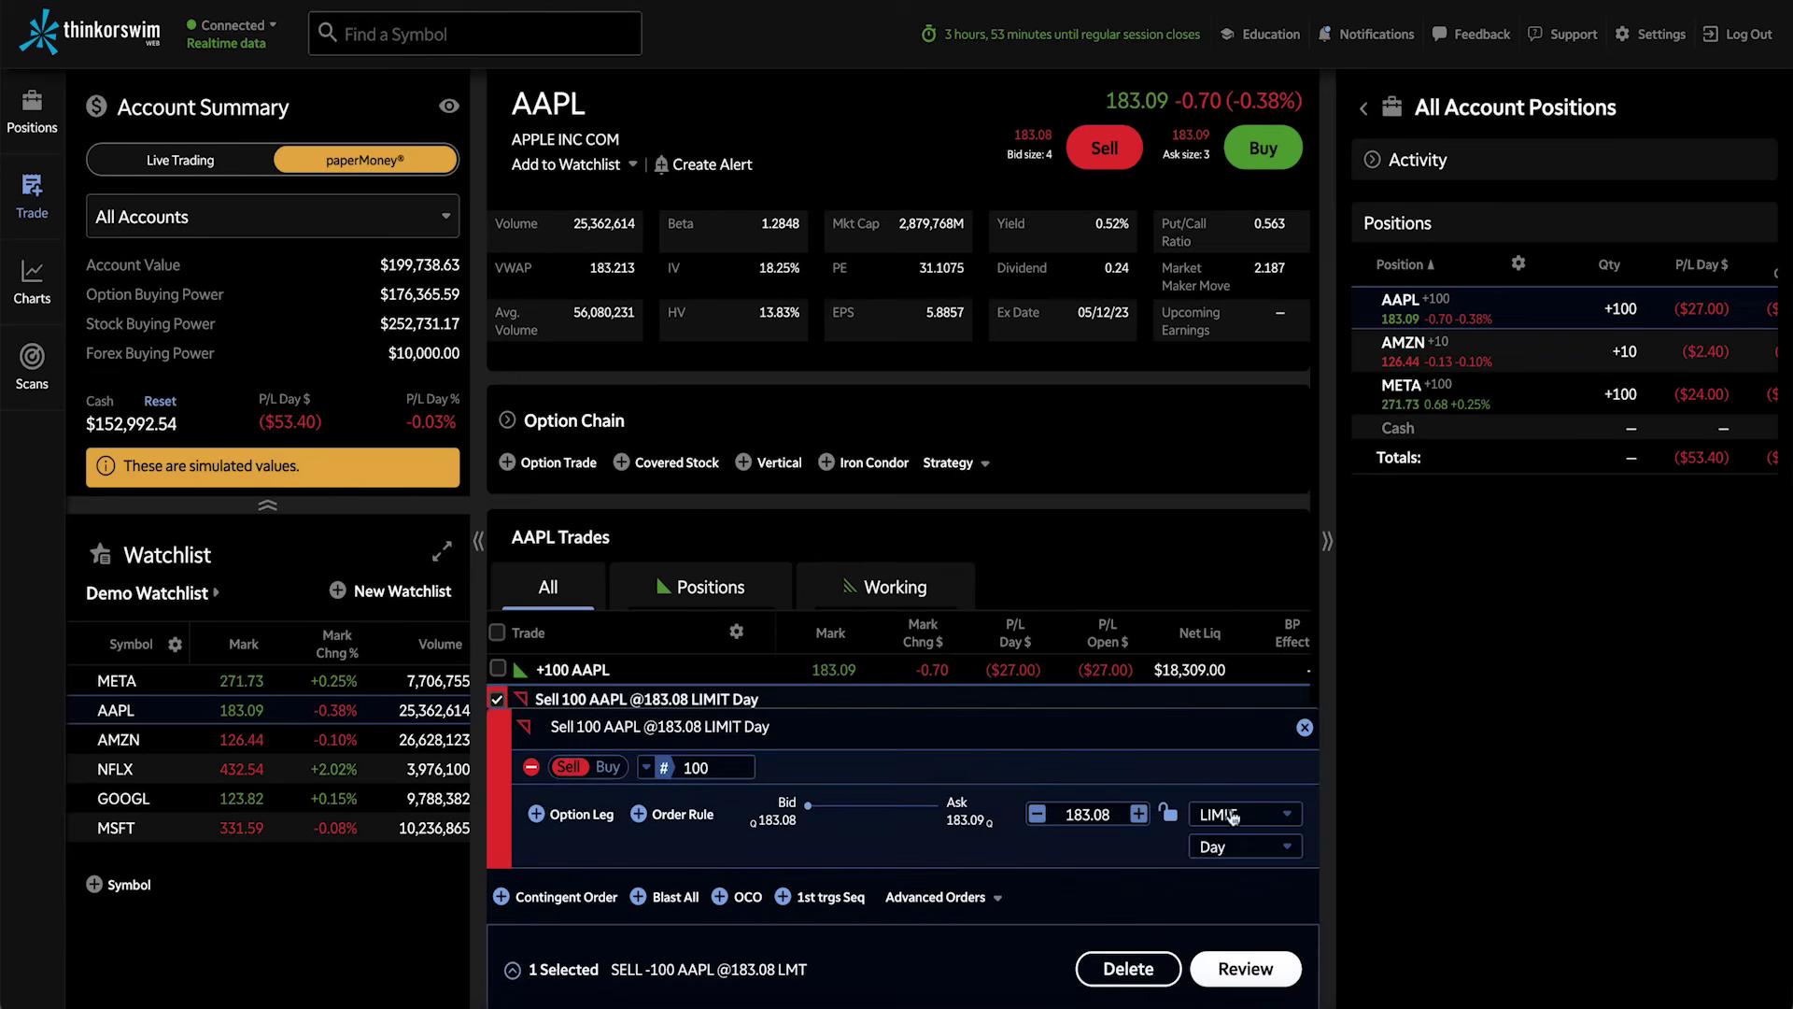
left_click(1288, 818)
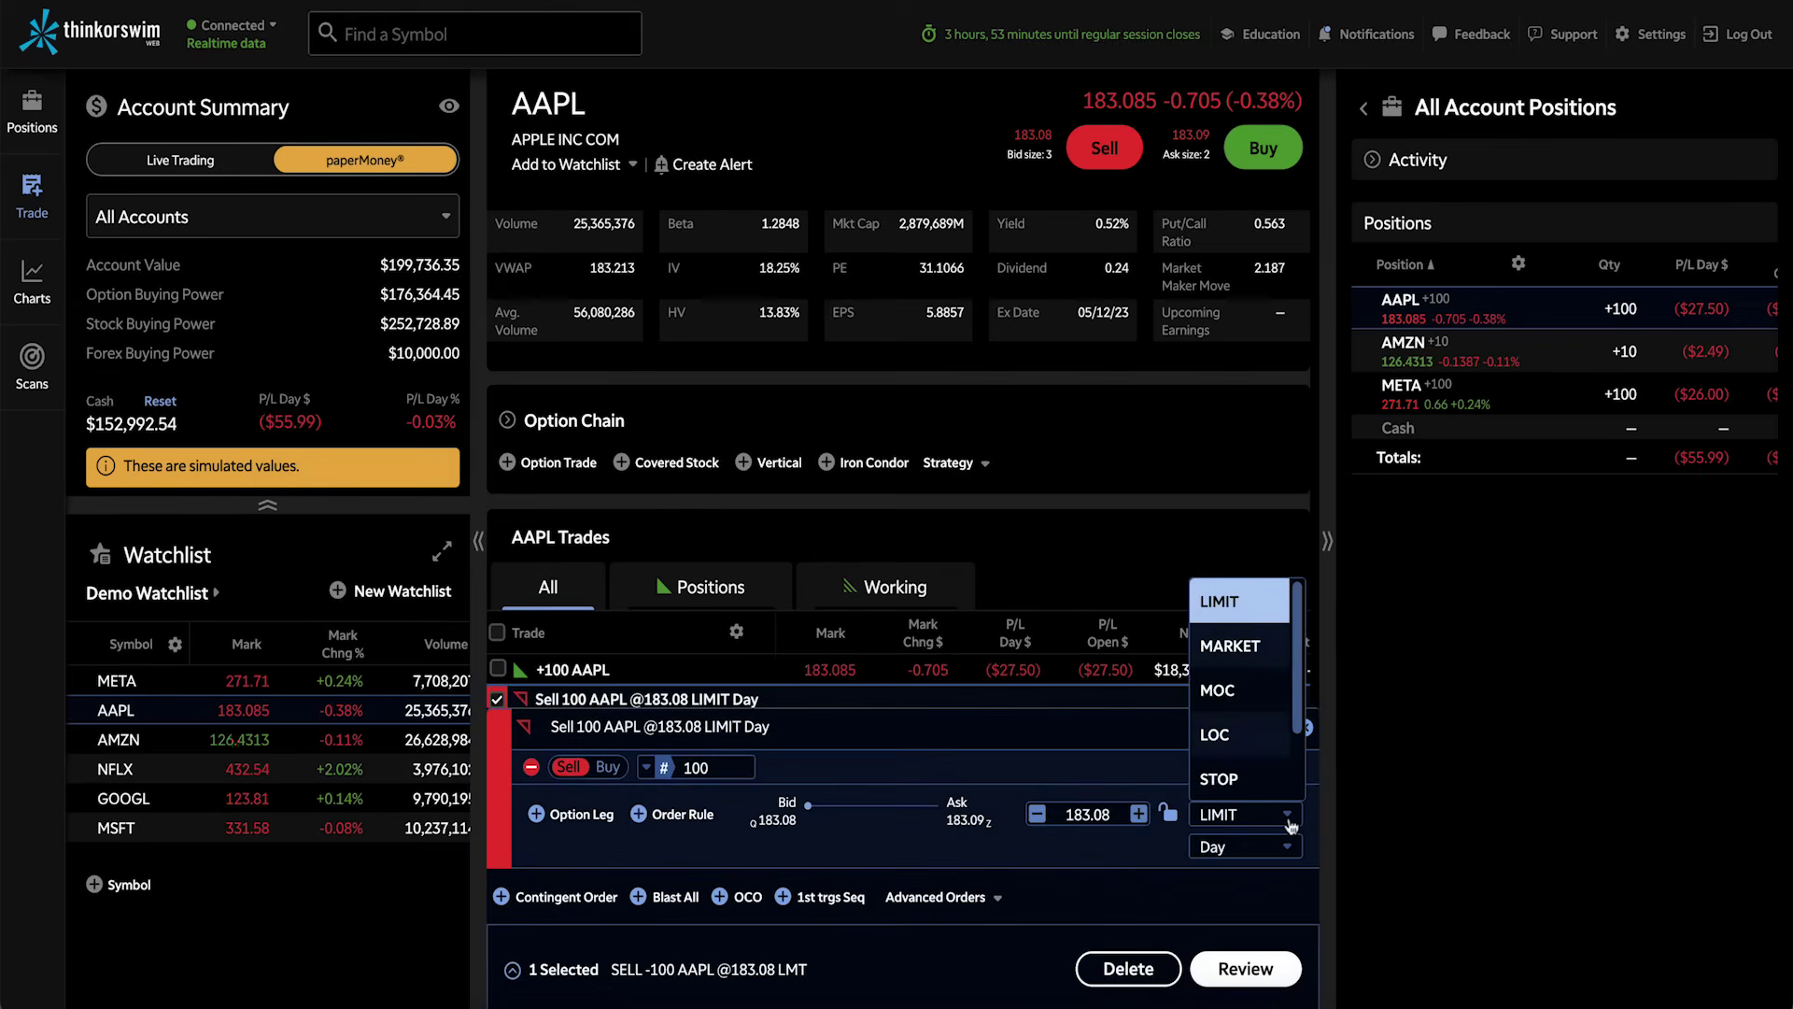
left_click(1276, 651)
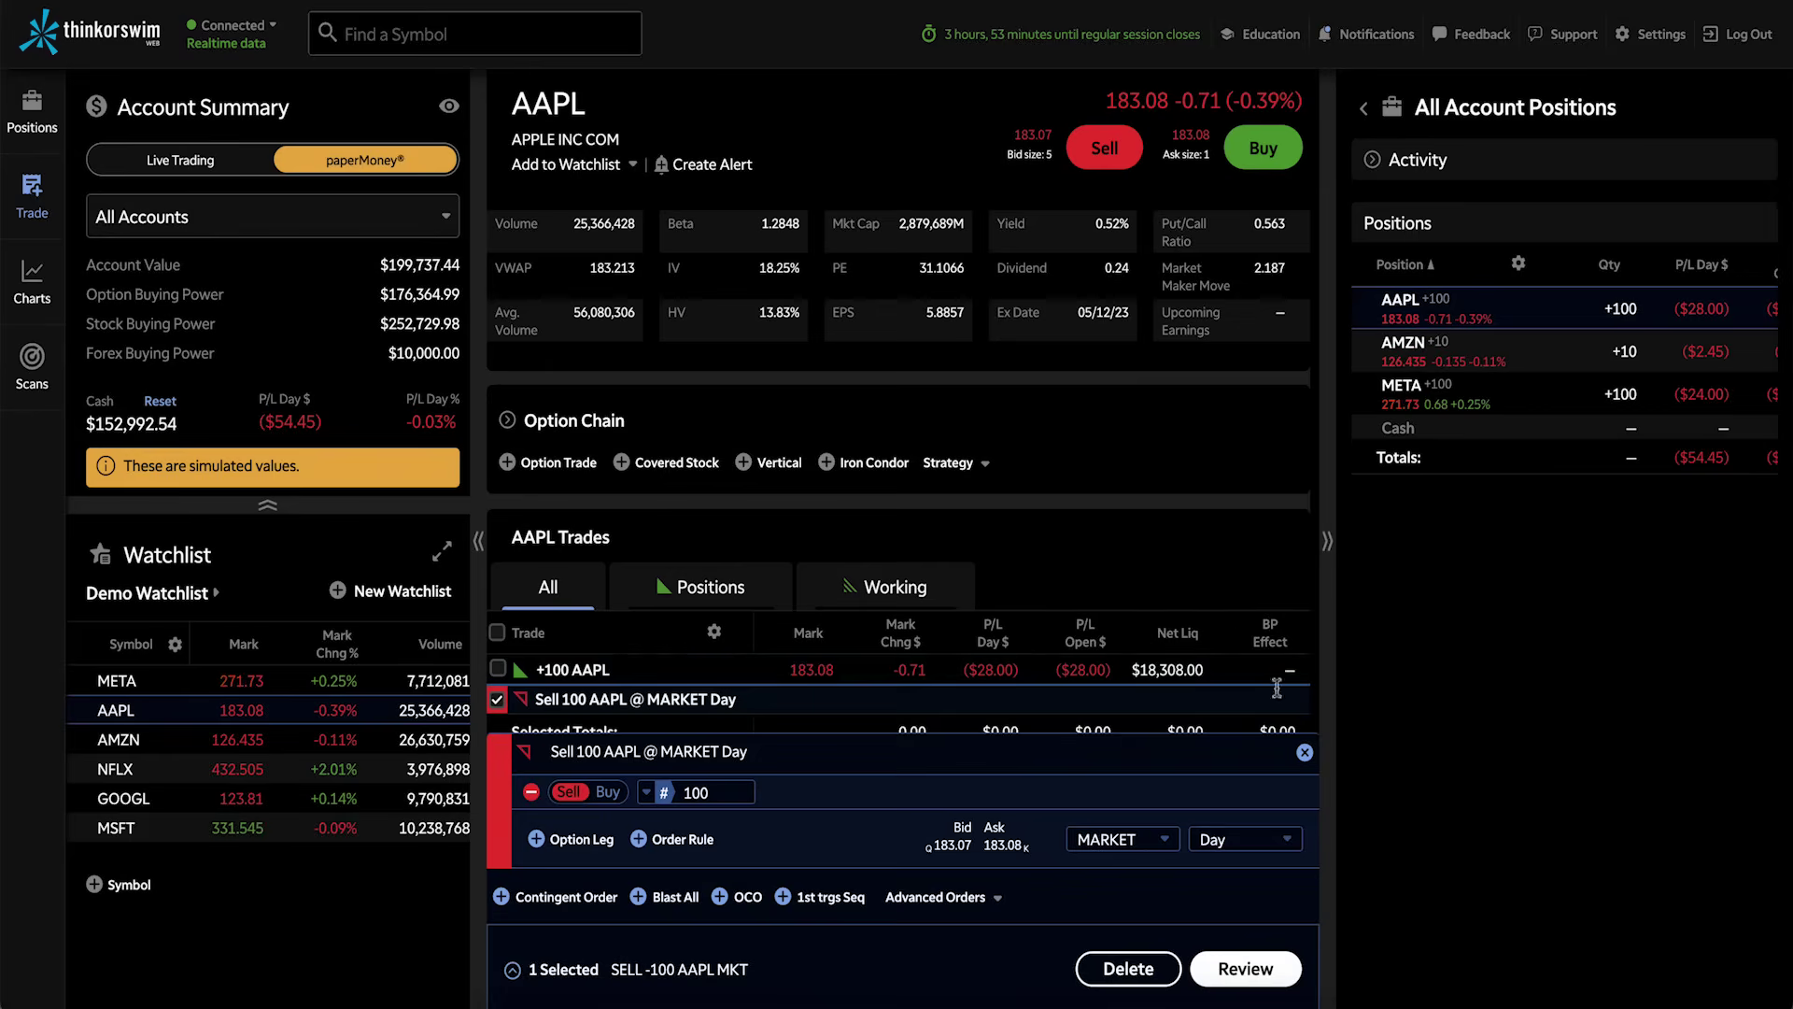
left_click(1270, 962)
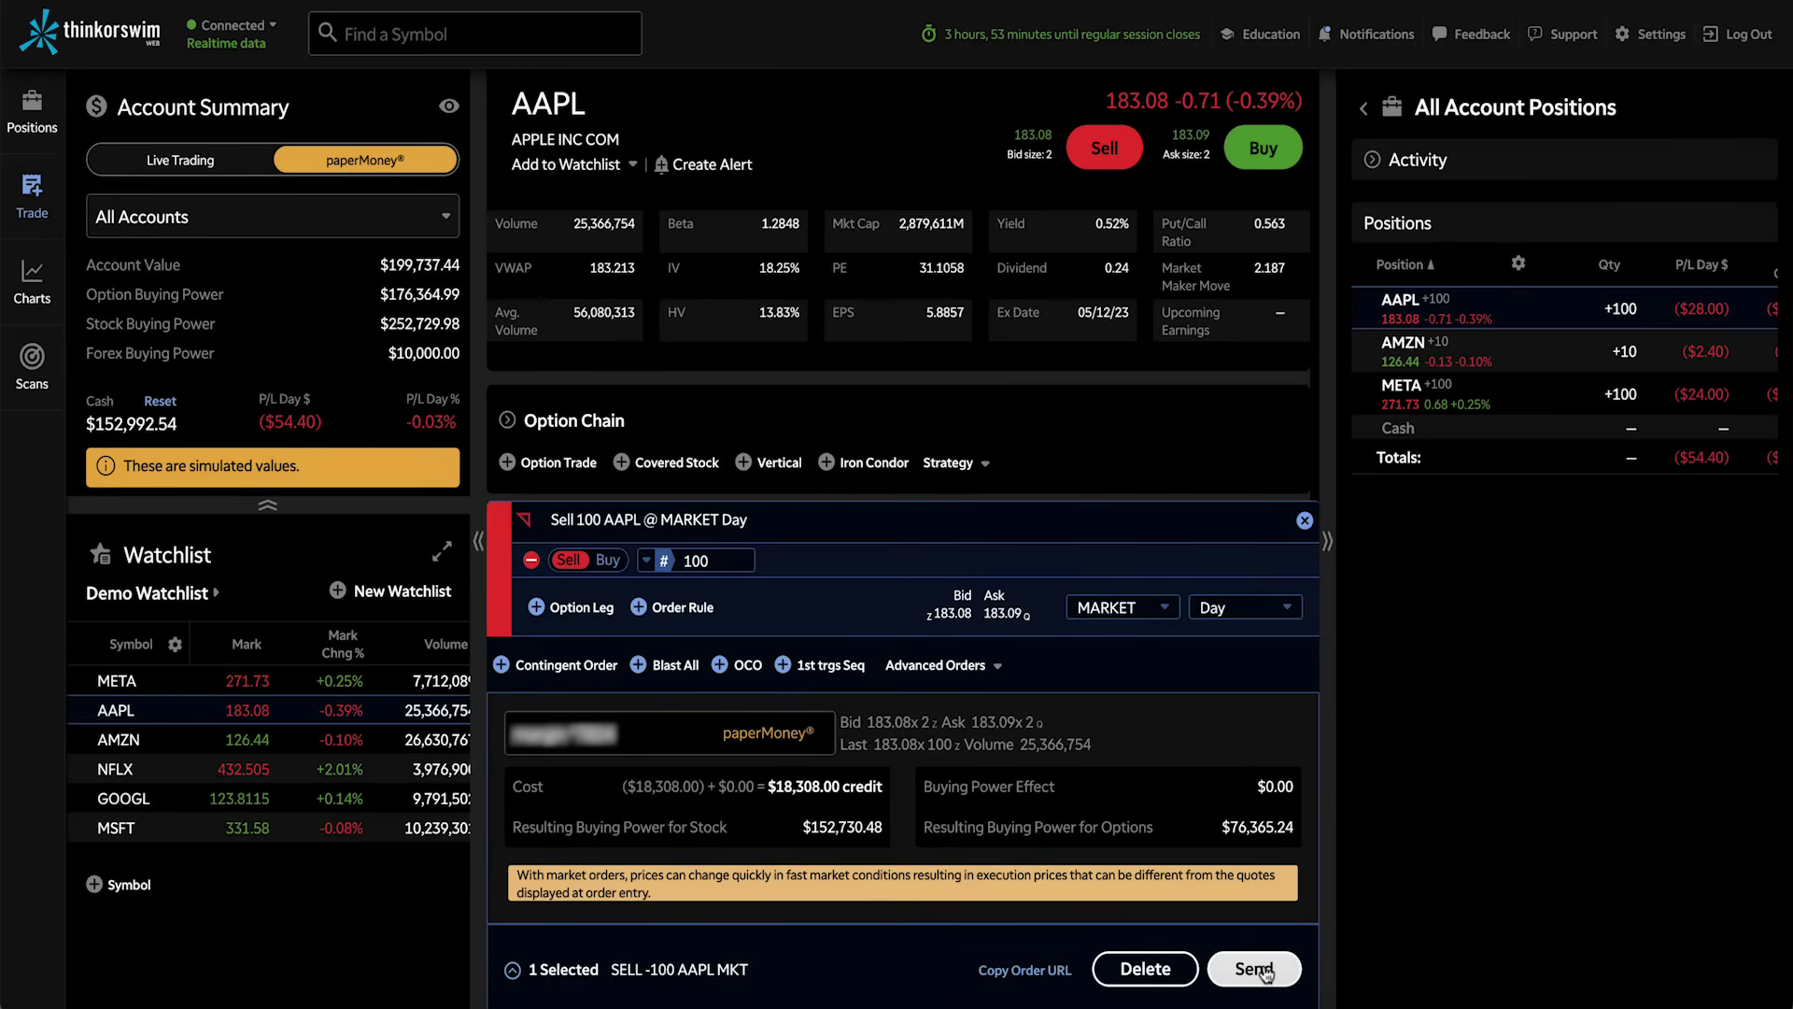
left_click(1263, 968)
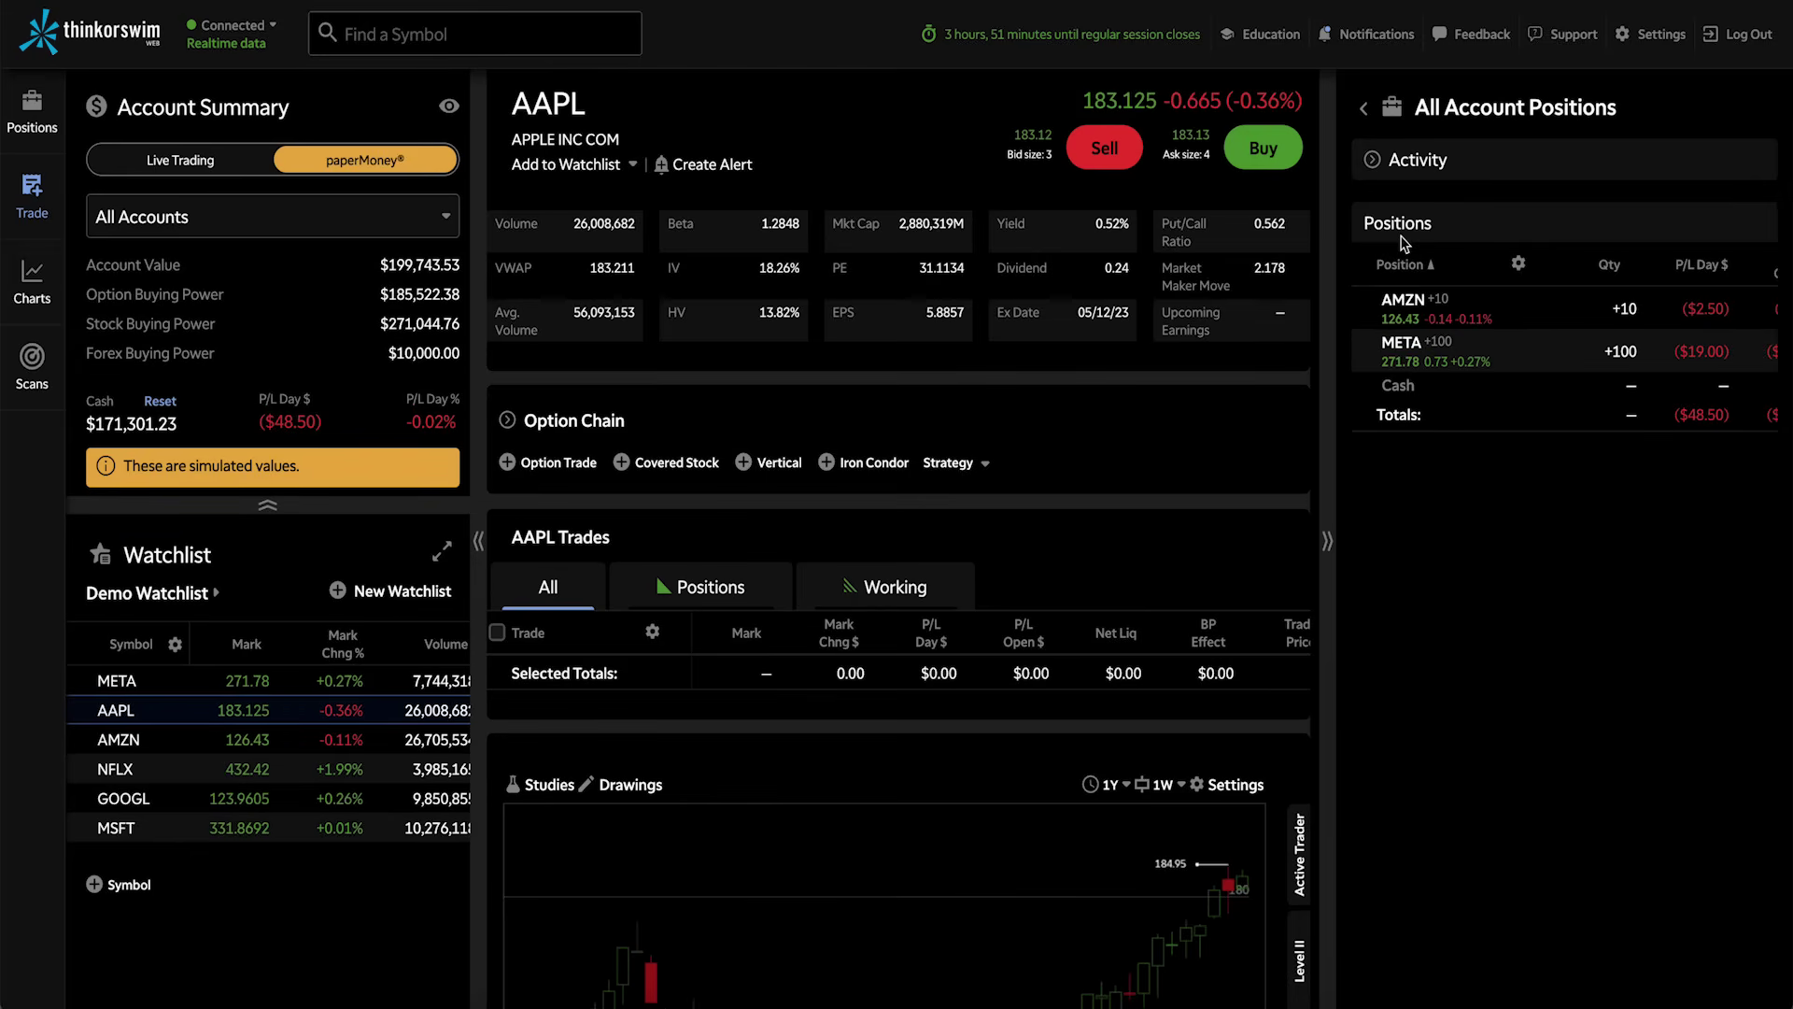
left_click(1443, 373)
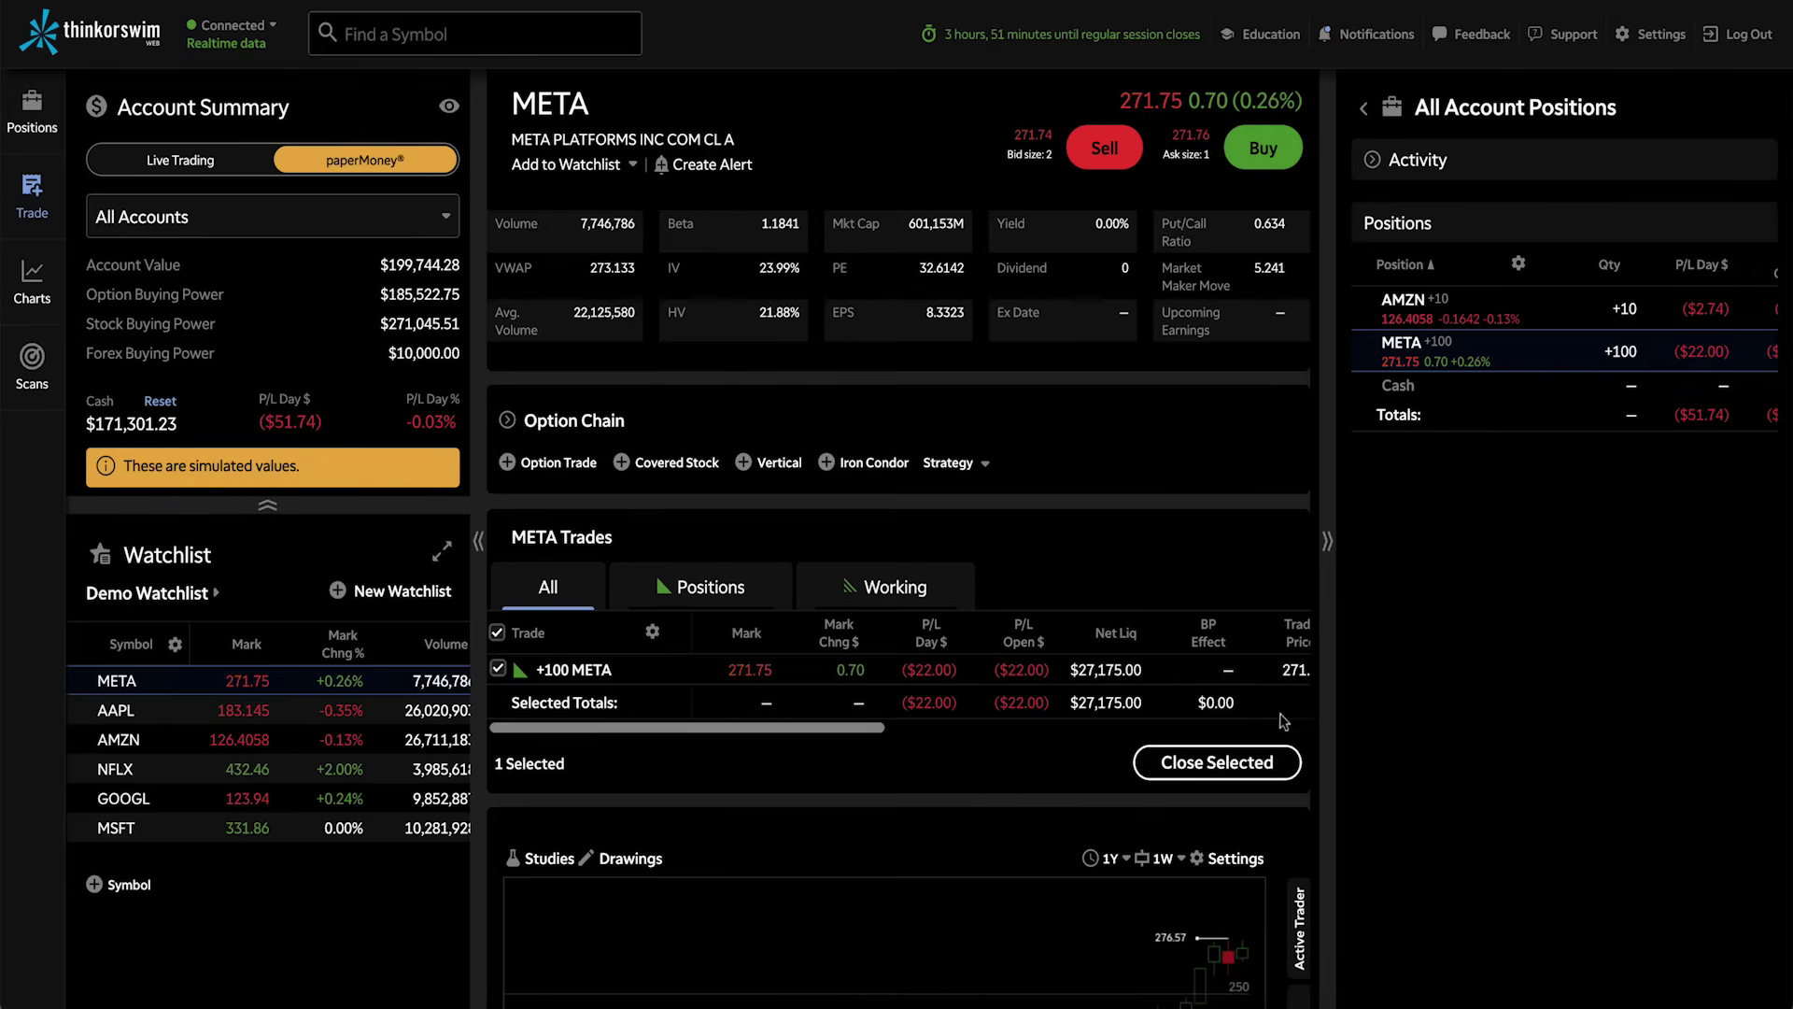
Submit a Day stop order to sell 100 META at 250.00, closing the META position
left_click(1250, 764)
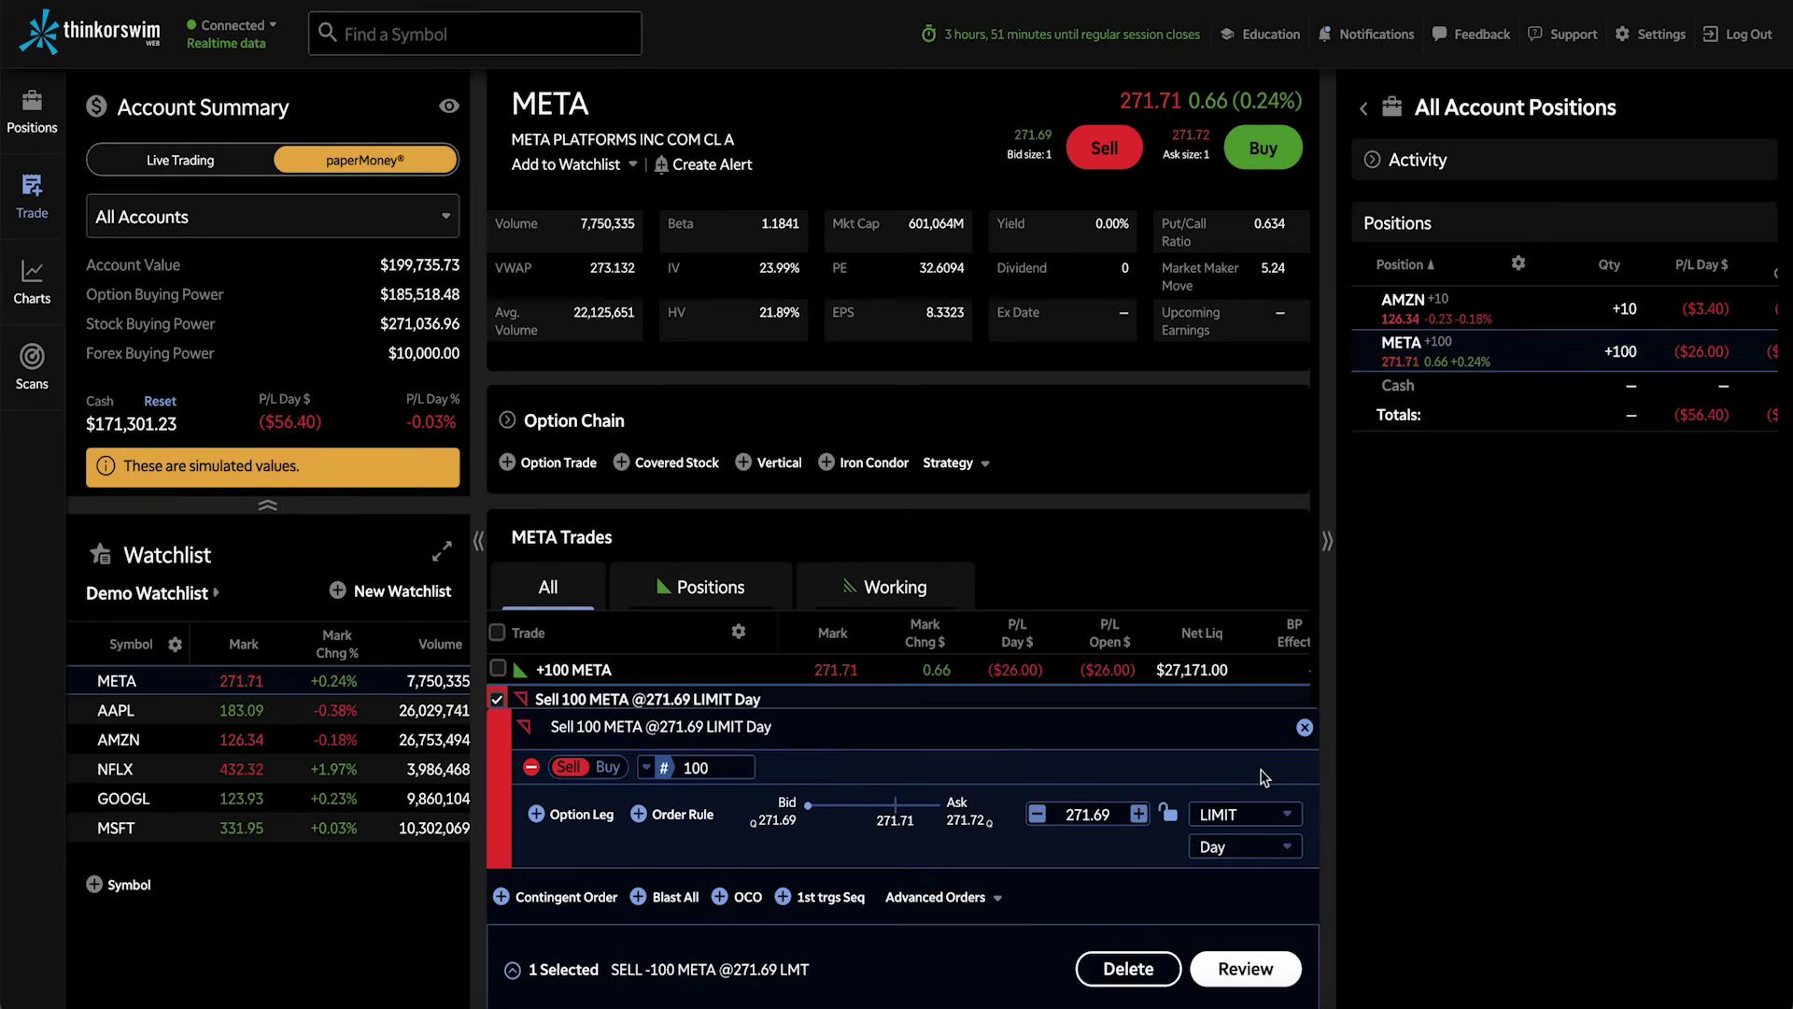
left_click(1276, 814)
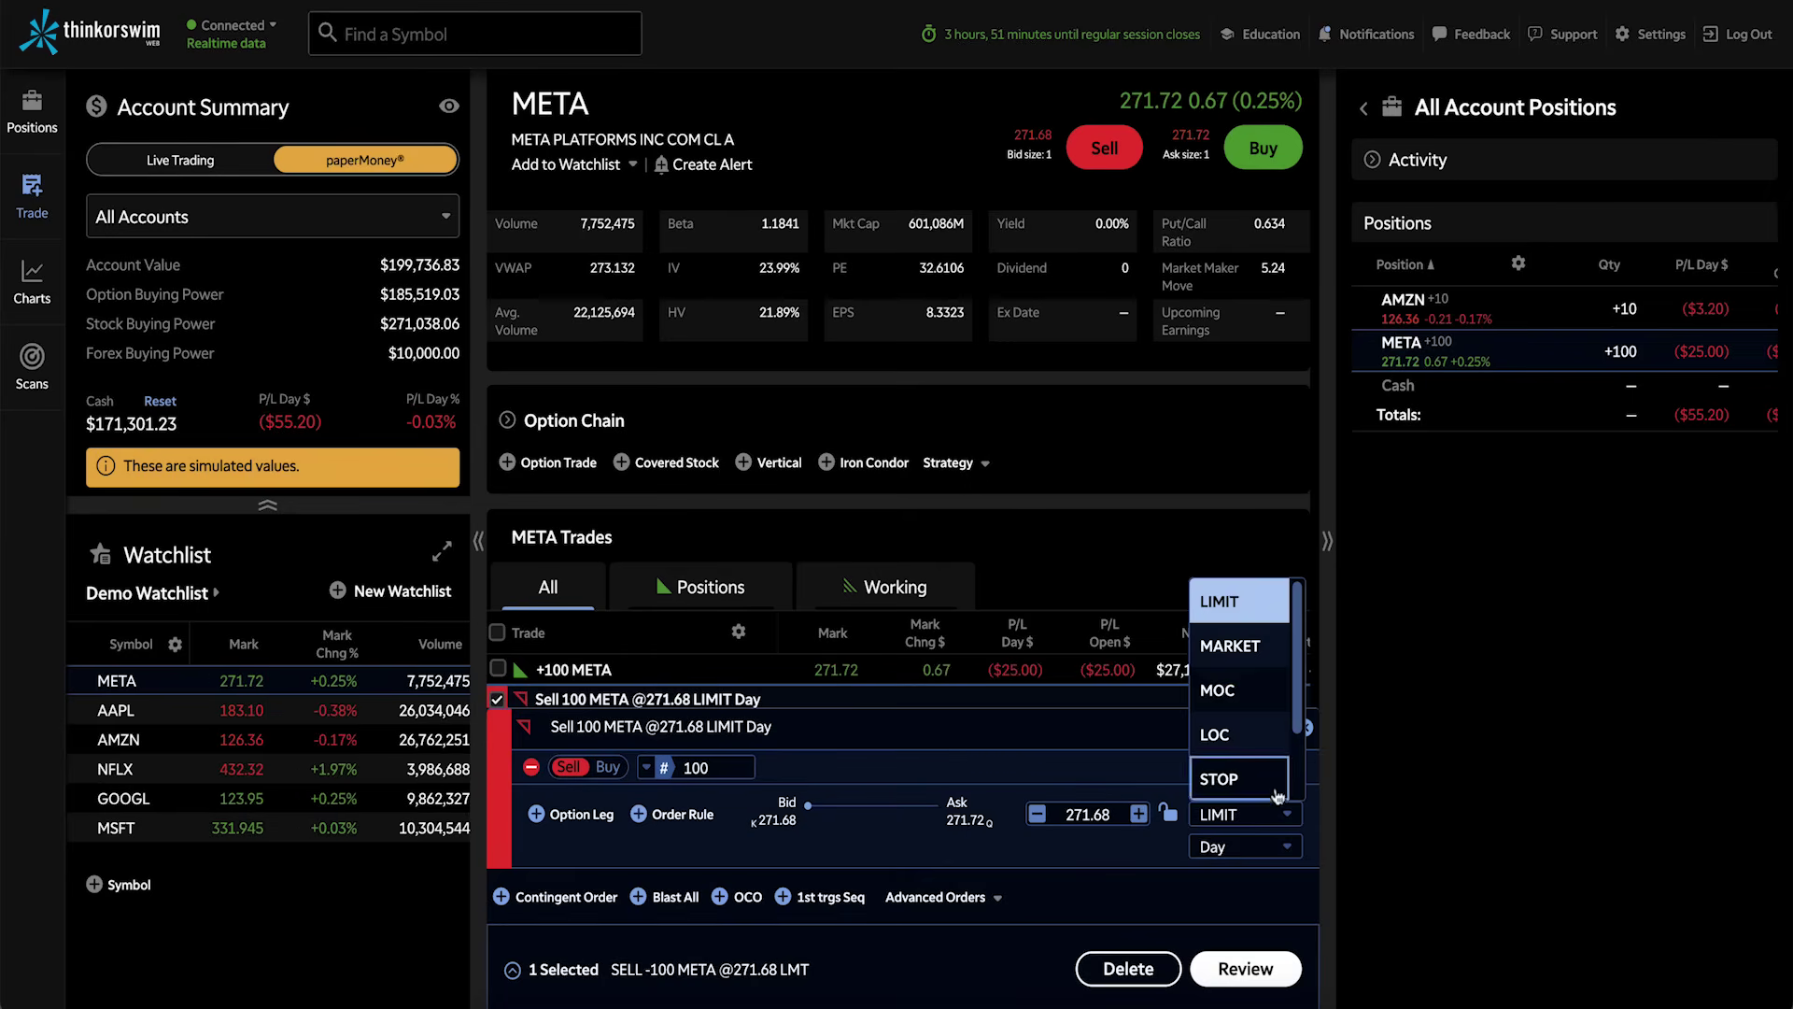
left_click(1276, 775)
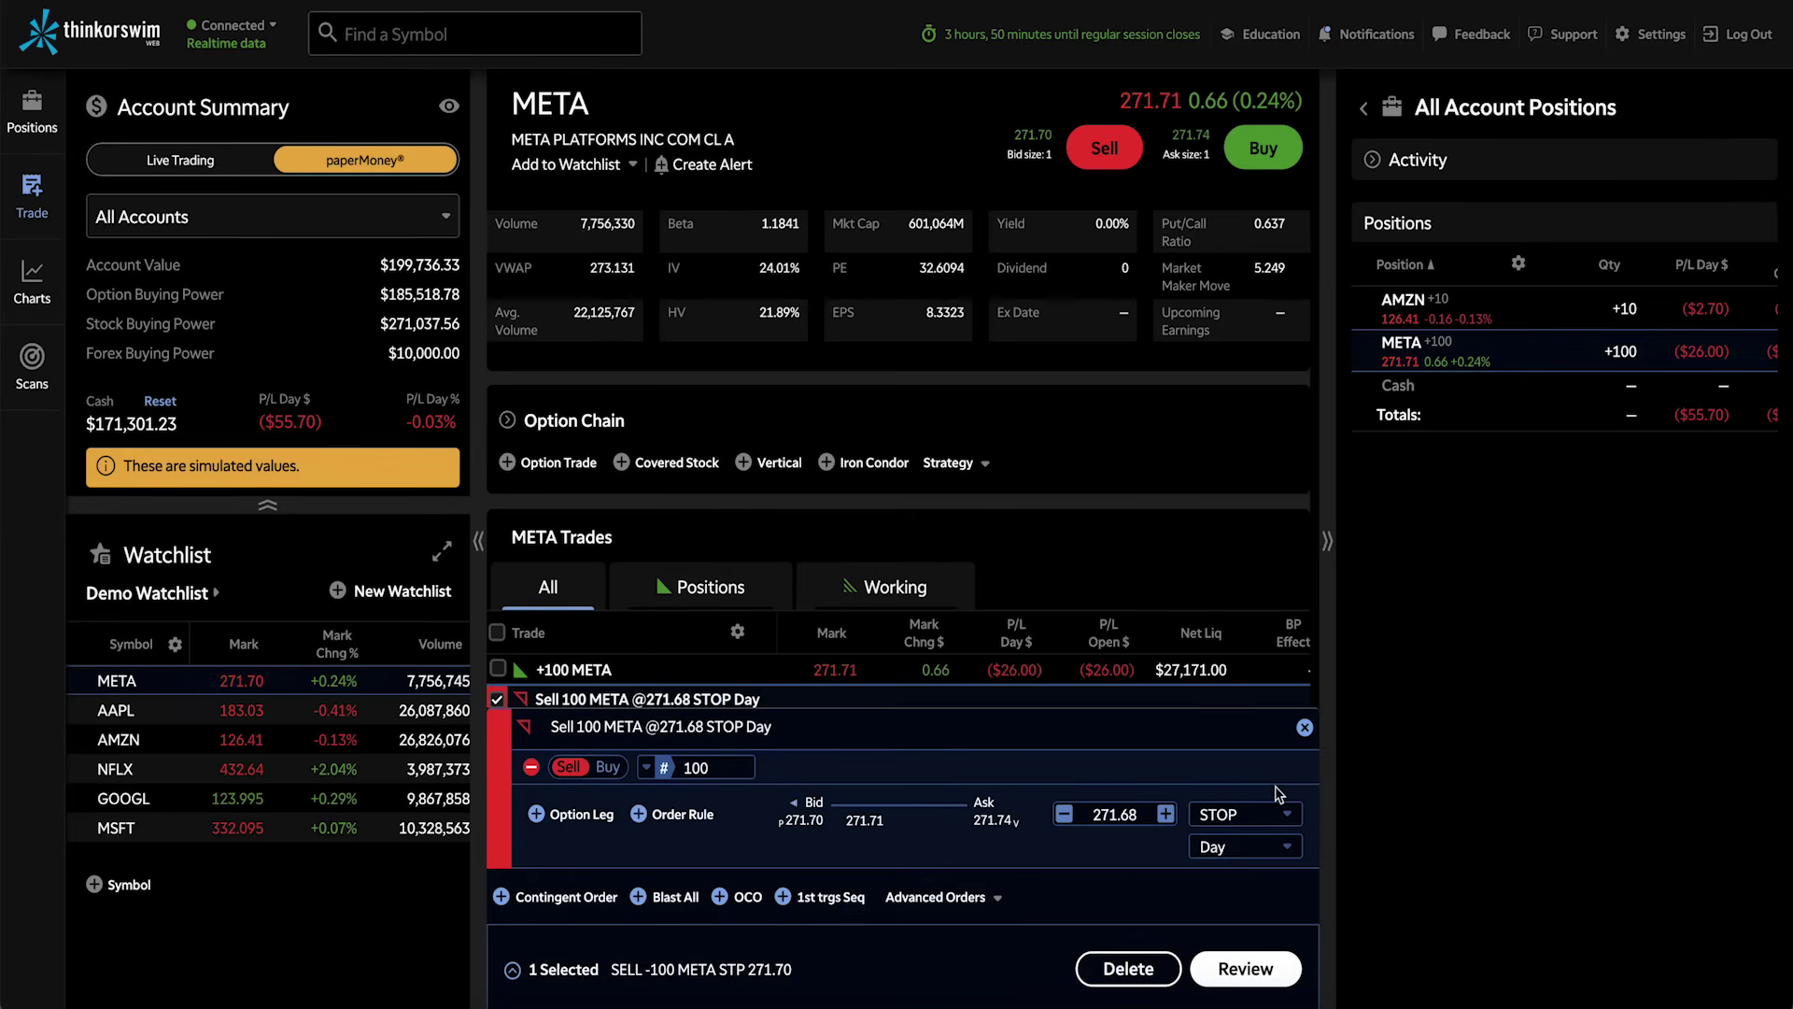
double_click(1140, 815)
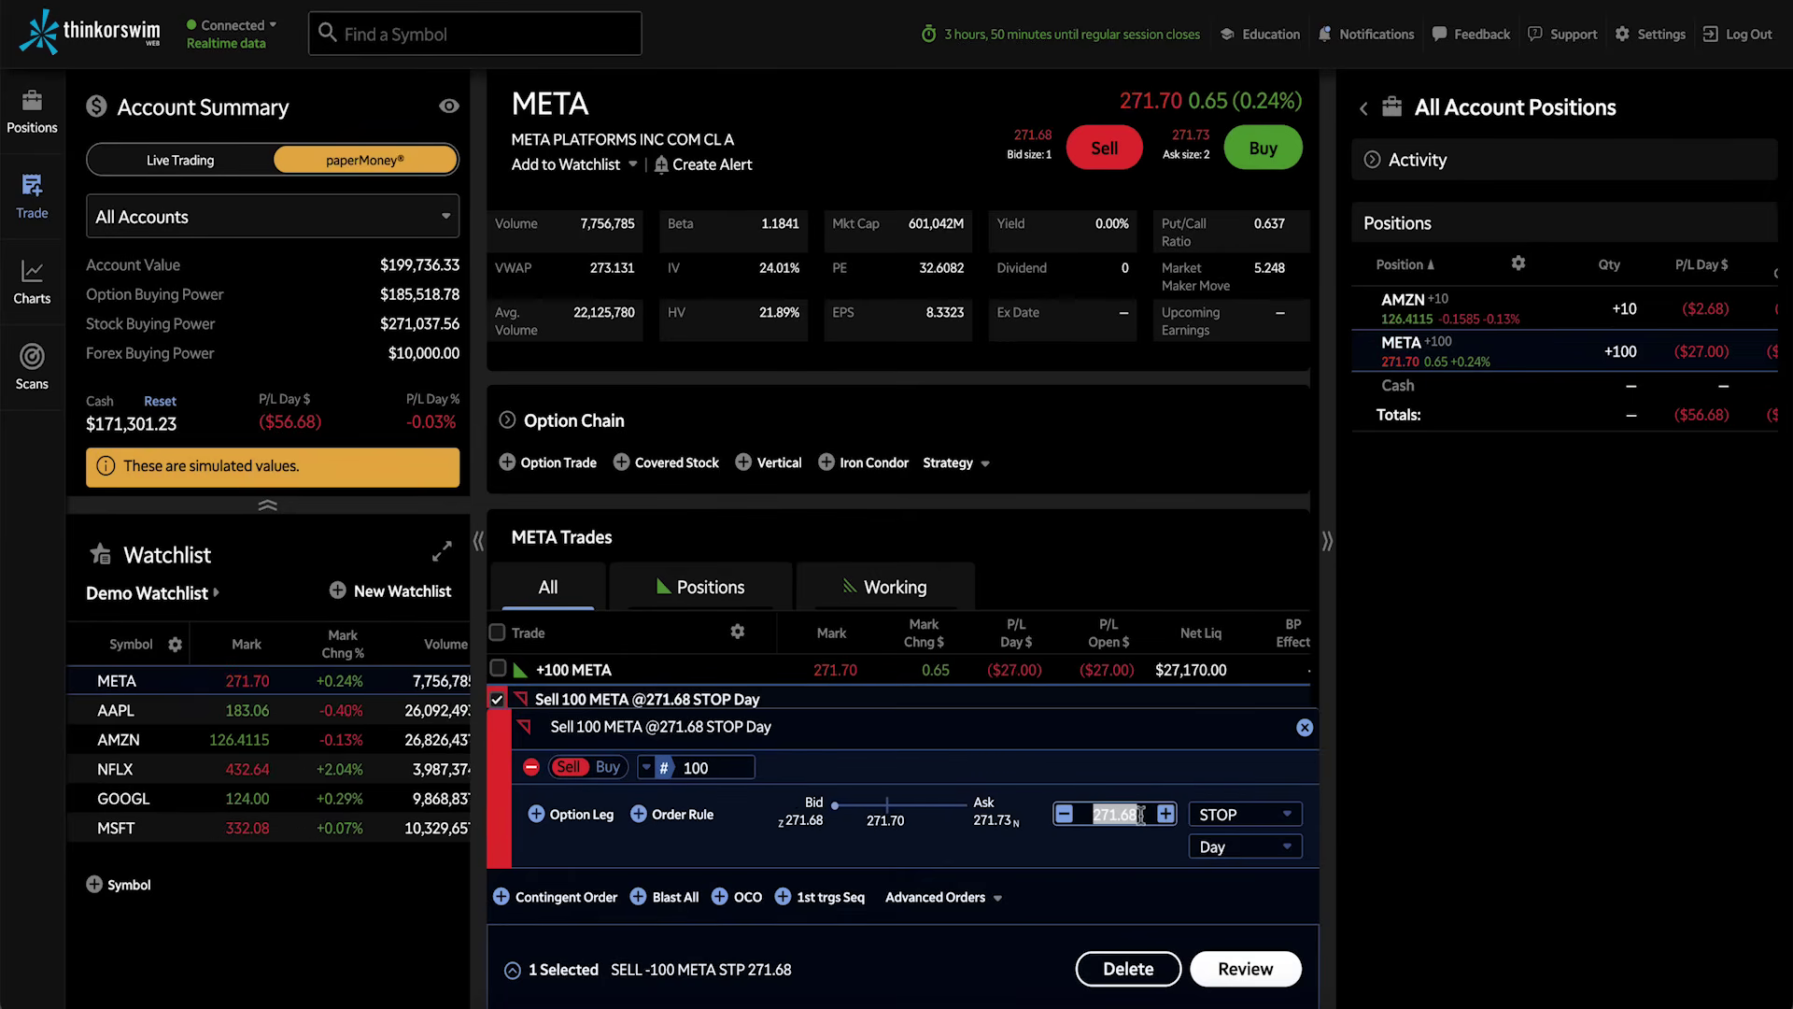
type("250")
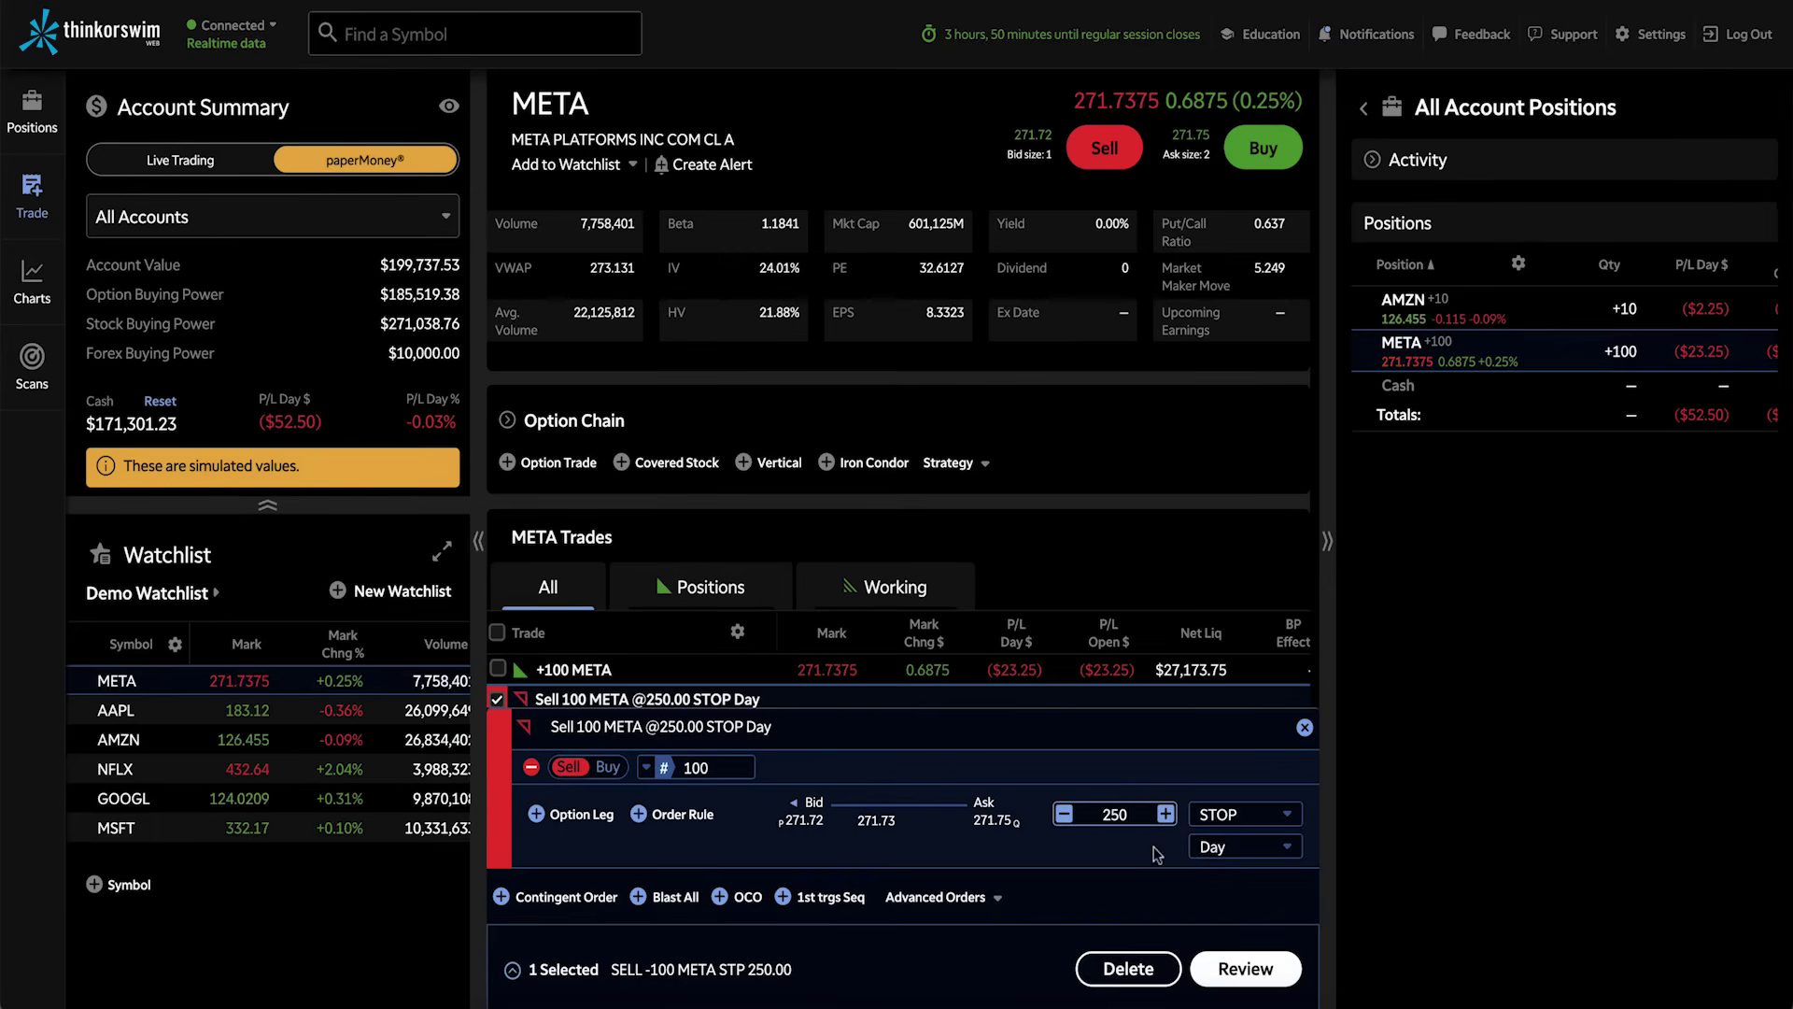
left_click(1246, 970)
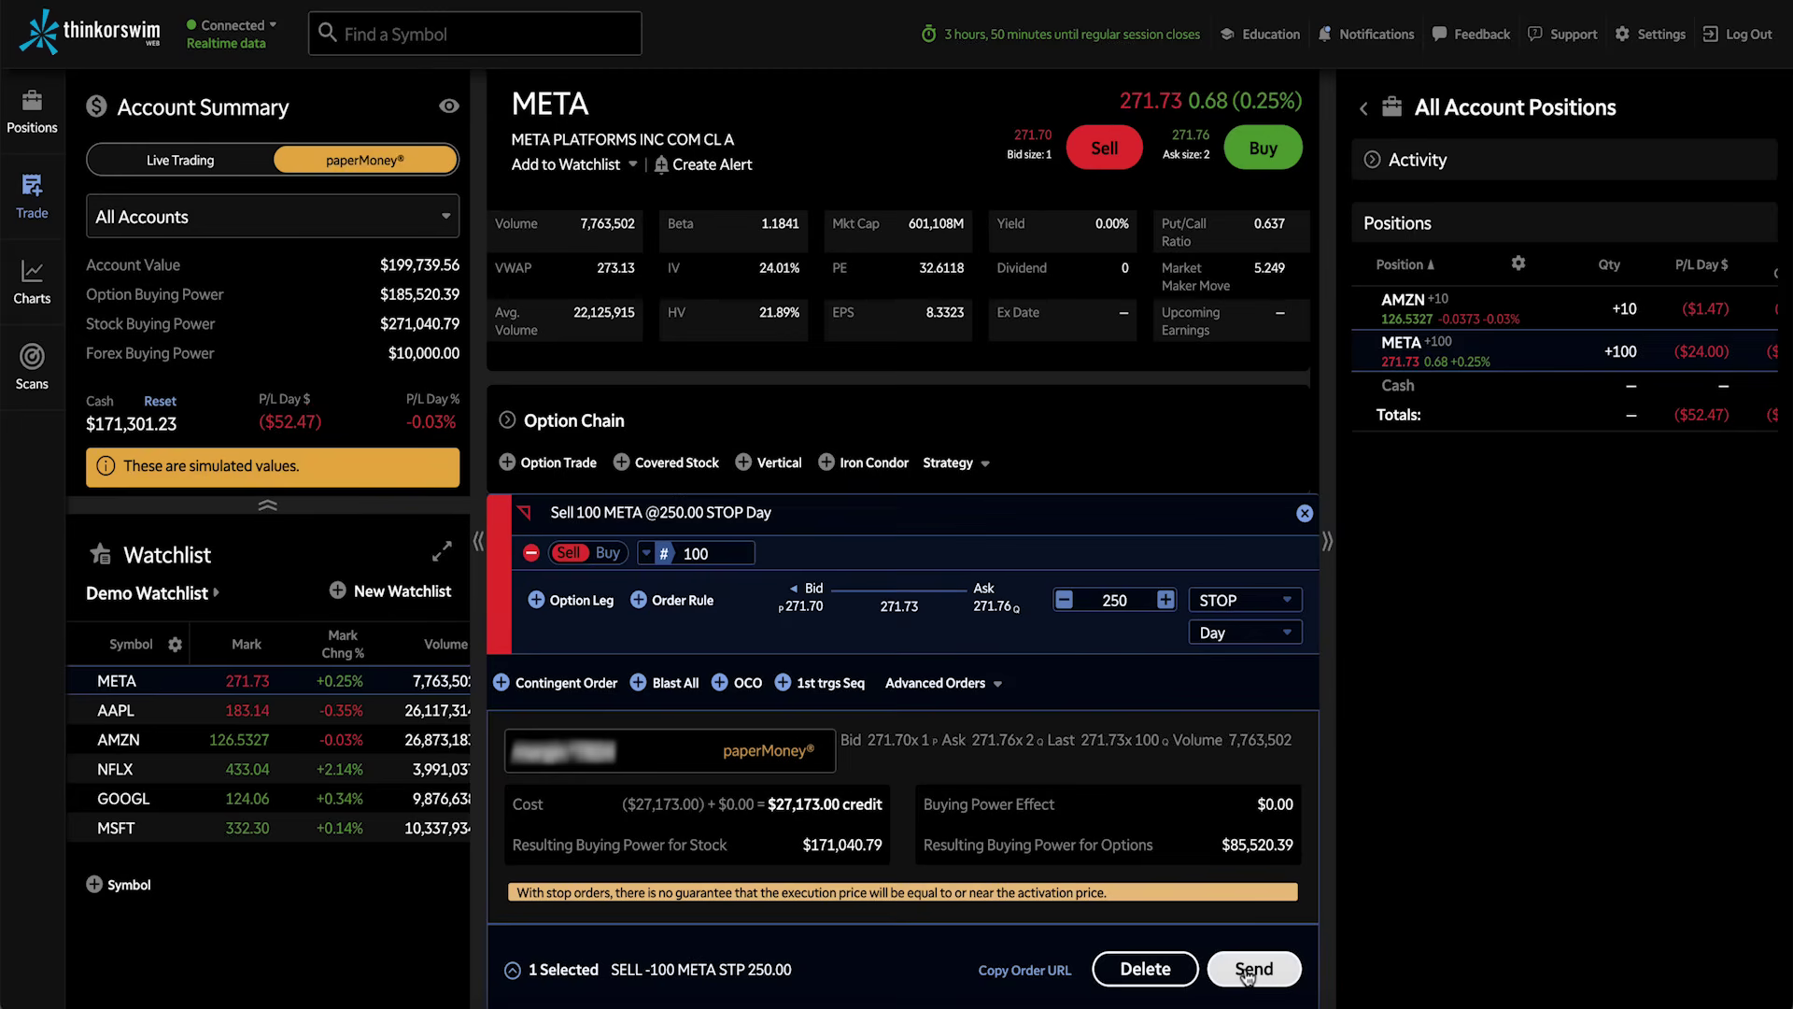
left_click(1247, 974)
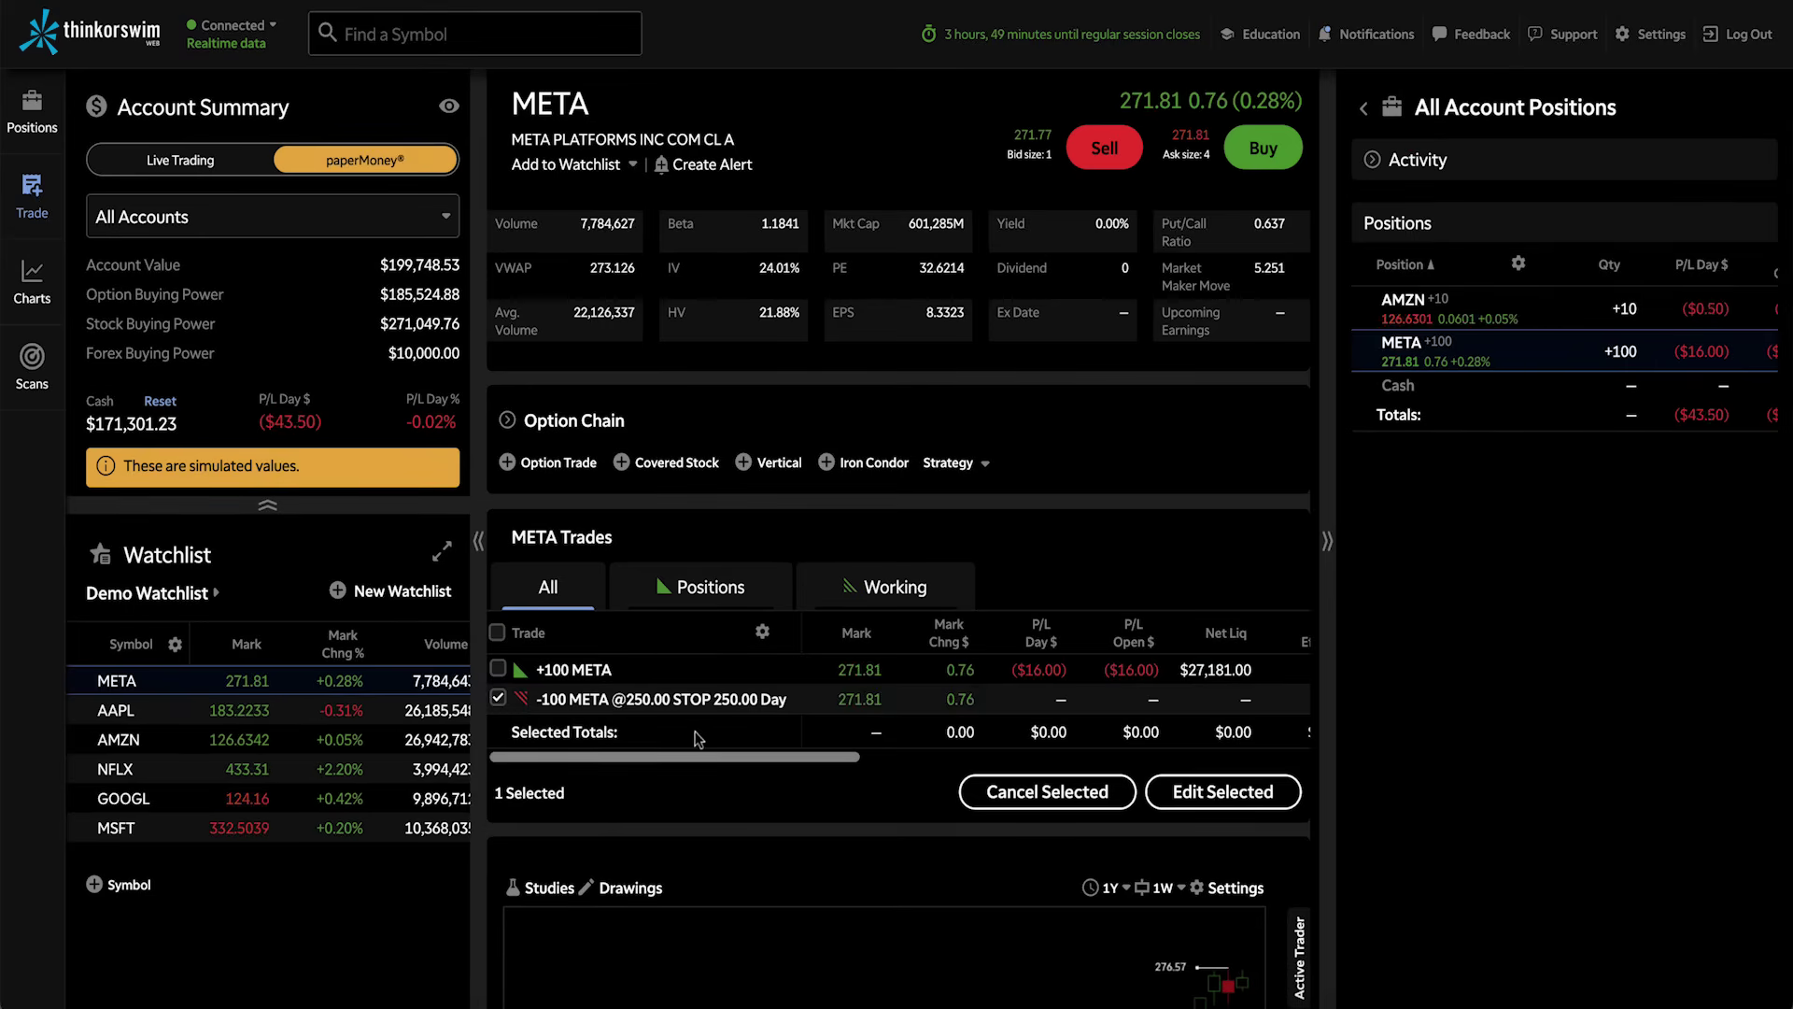
Return to All Account Positions, checking in Activity that the META 250.00 stop is working
left_click(1363, 109)
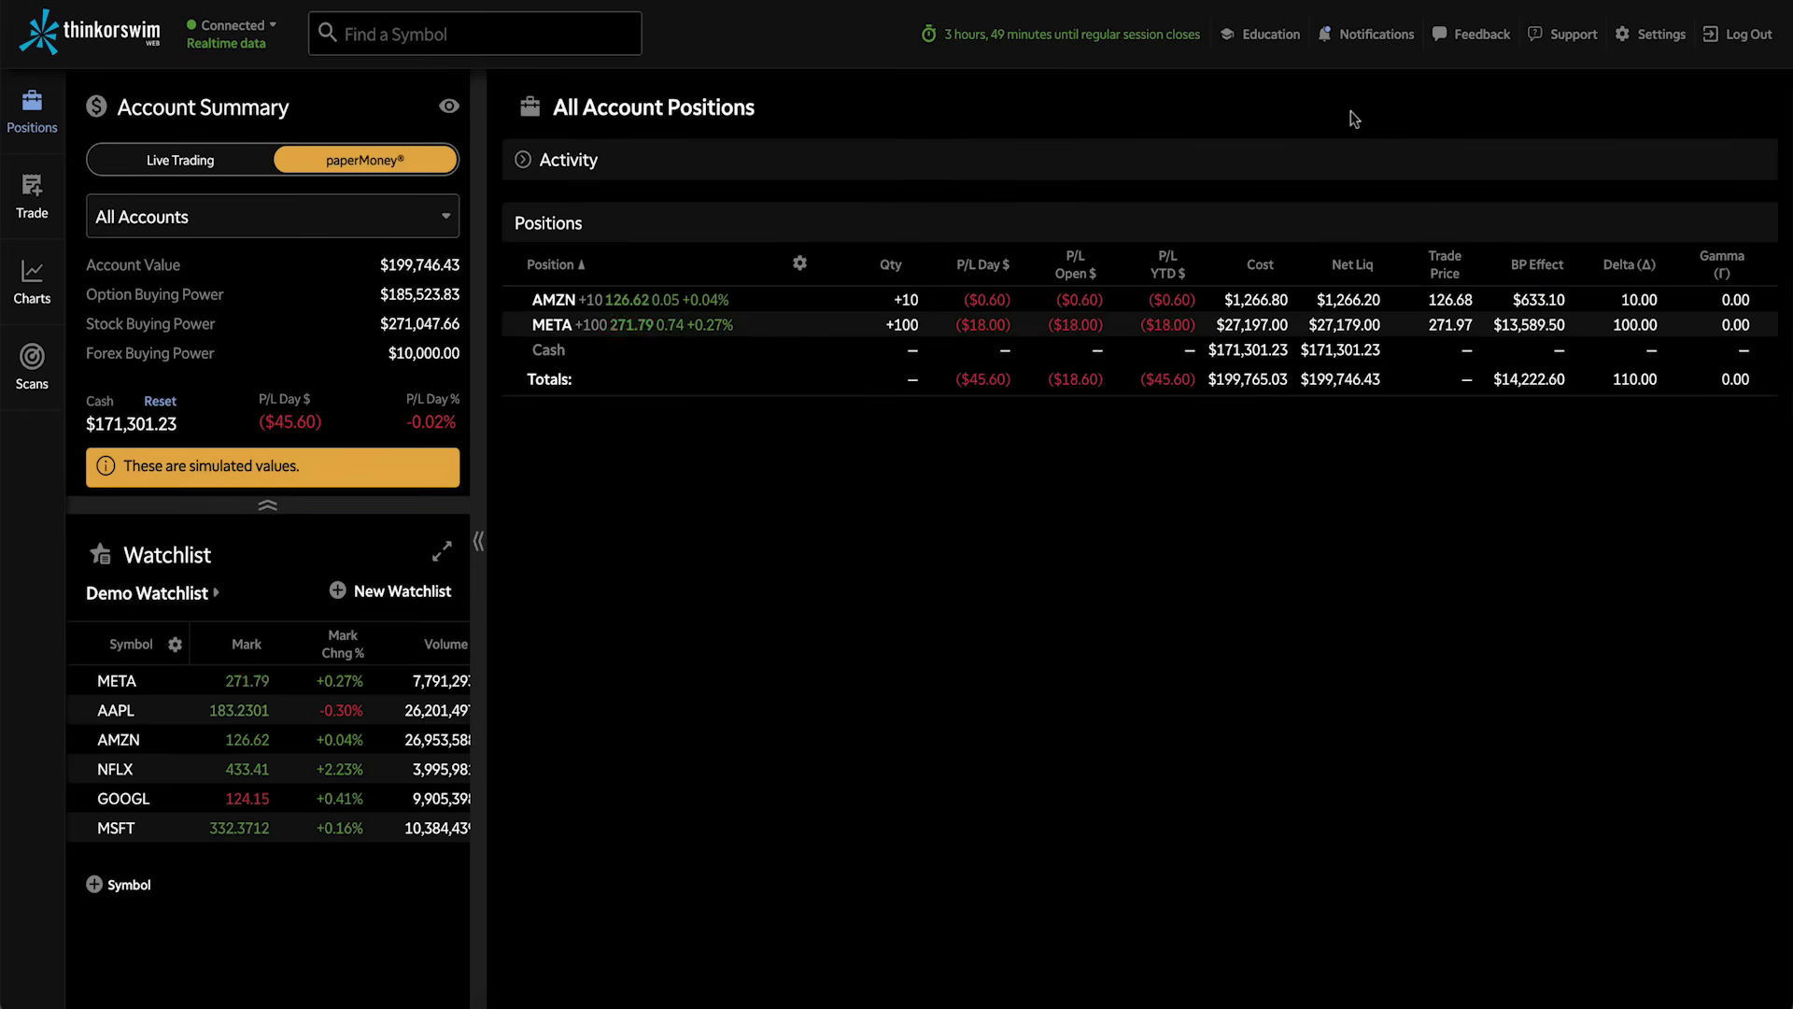
left_click(523, 161)
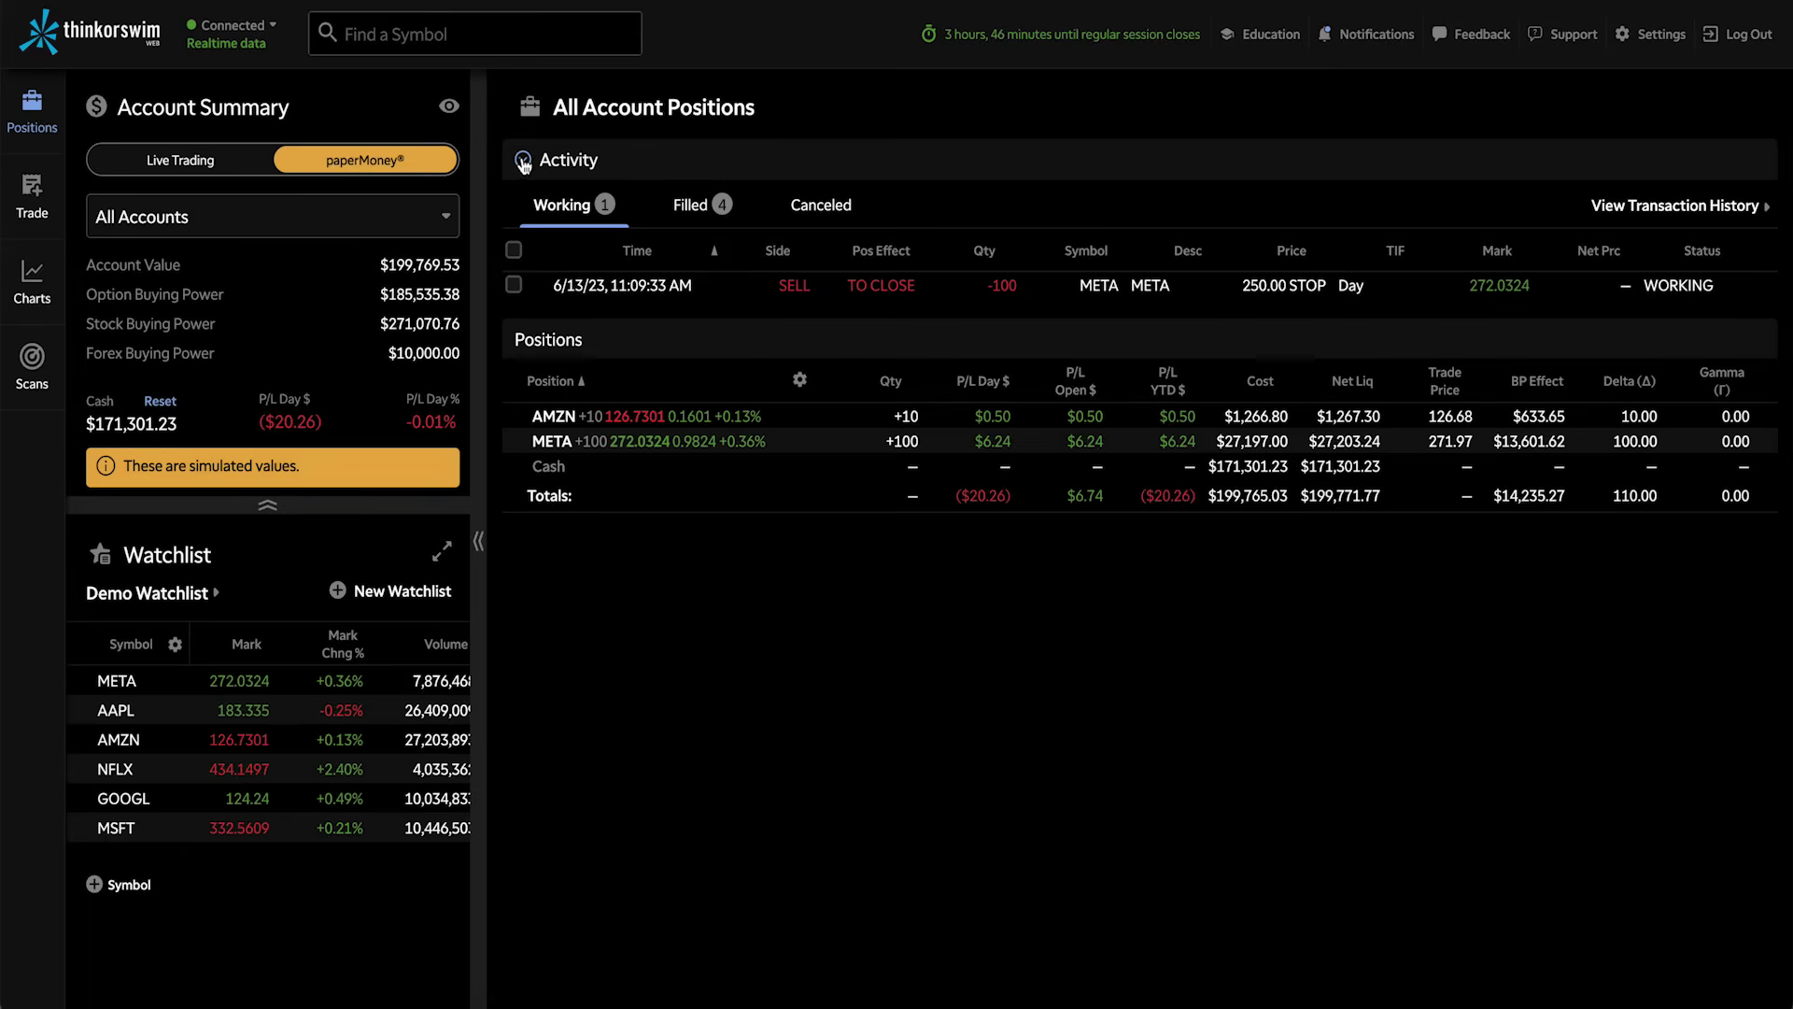
left_click(523, 161)
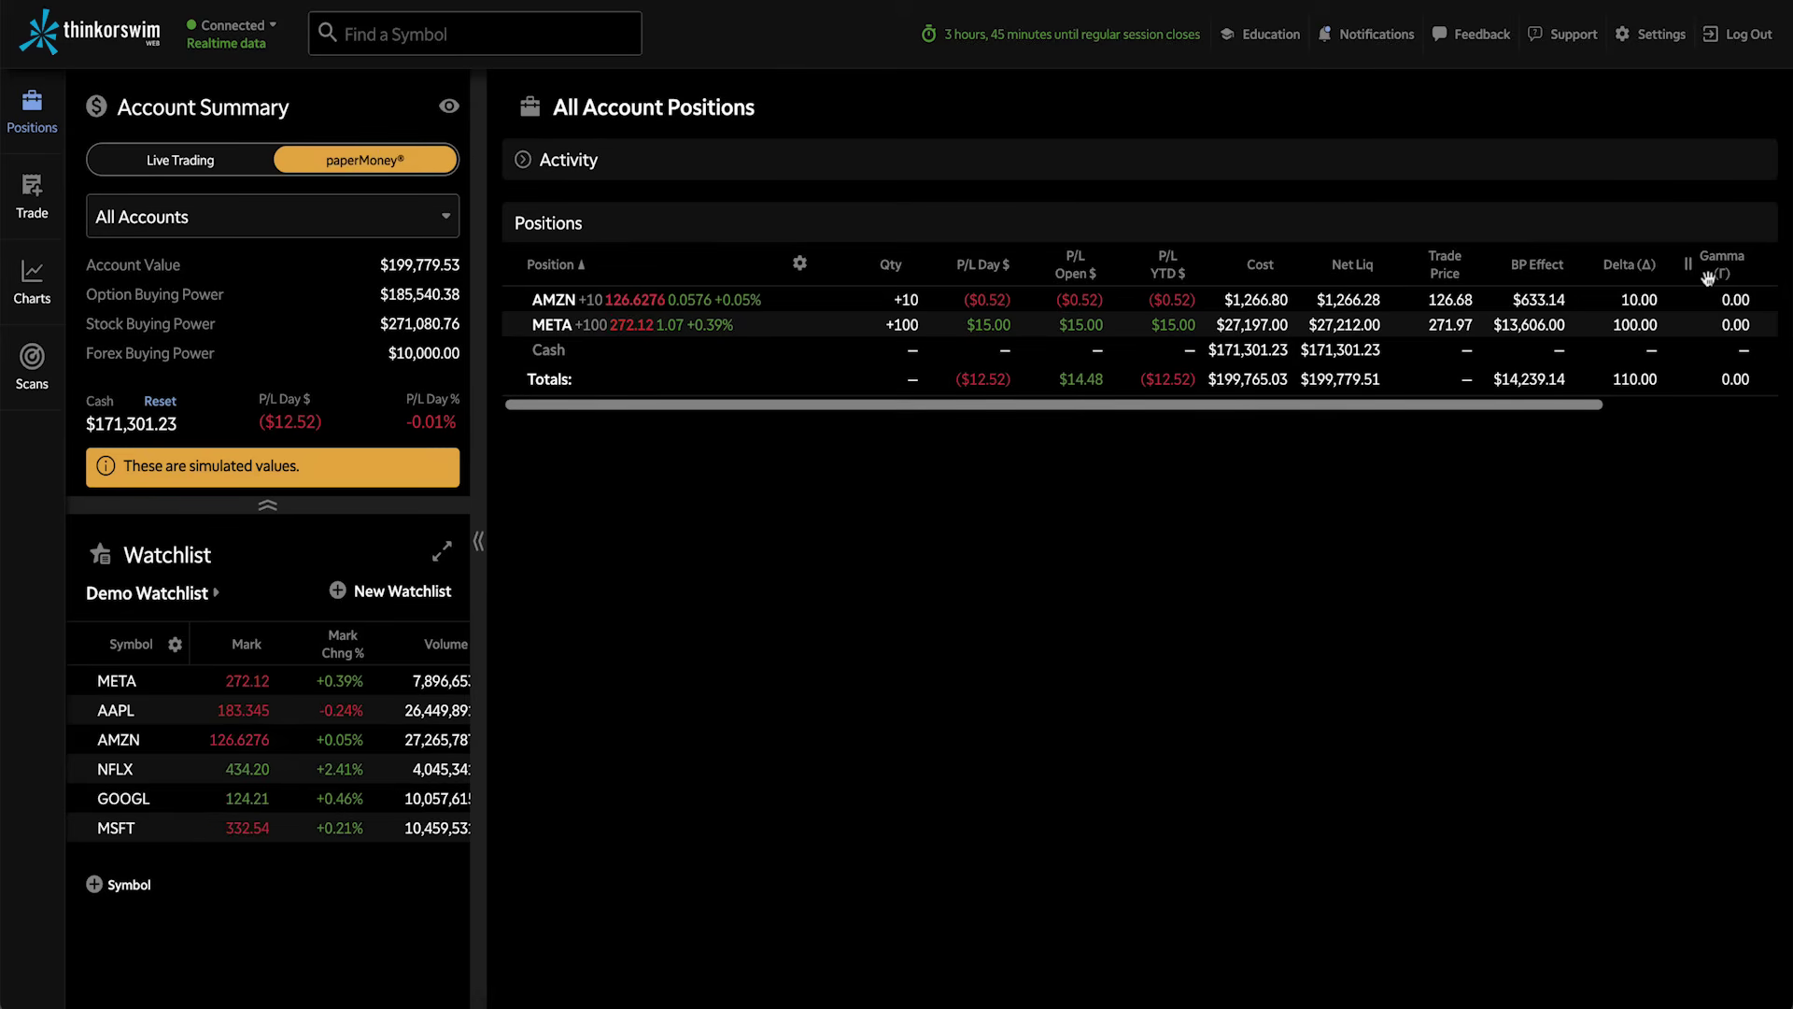
Remove the Delta, Gamma, Theta and Vega columns from positions, then open MSFT's quote page
scroll(1707, 277, "right", 3)
scroll(1708, 277, "right", 1)
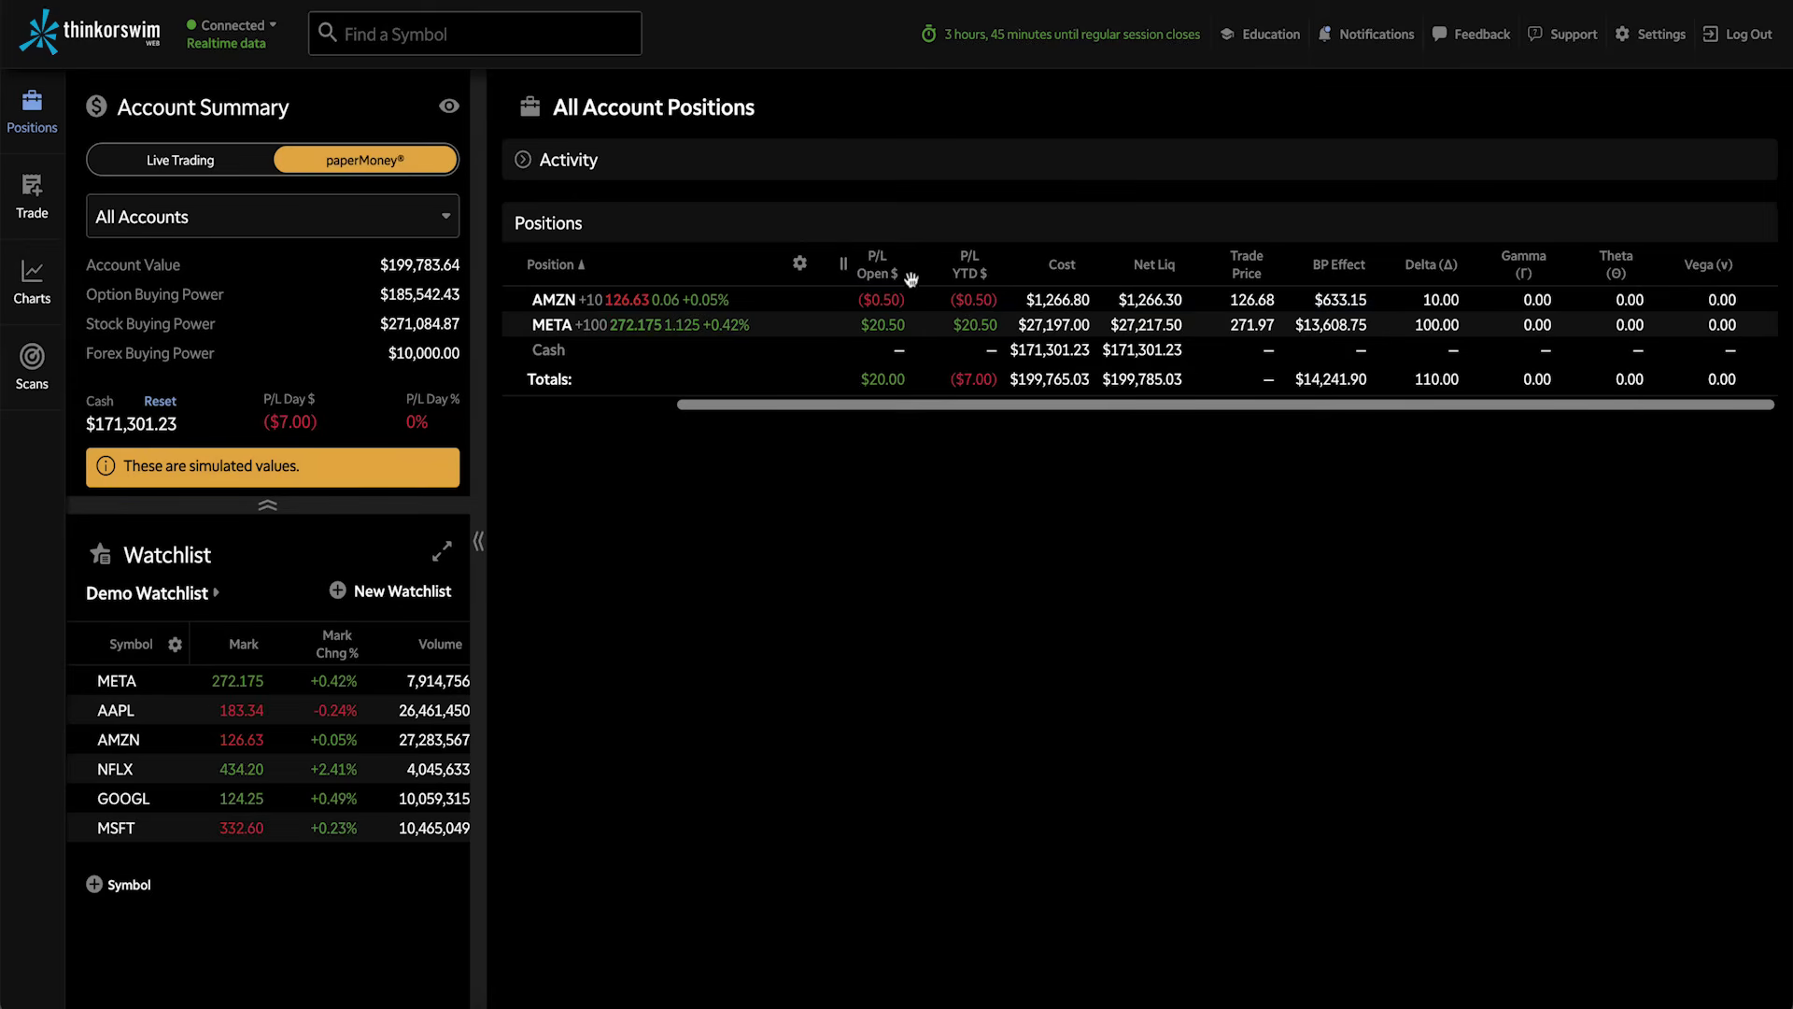
left_click(800, 266)
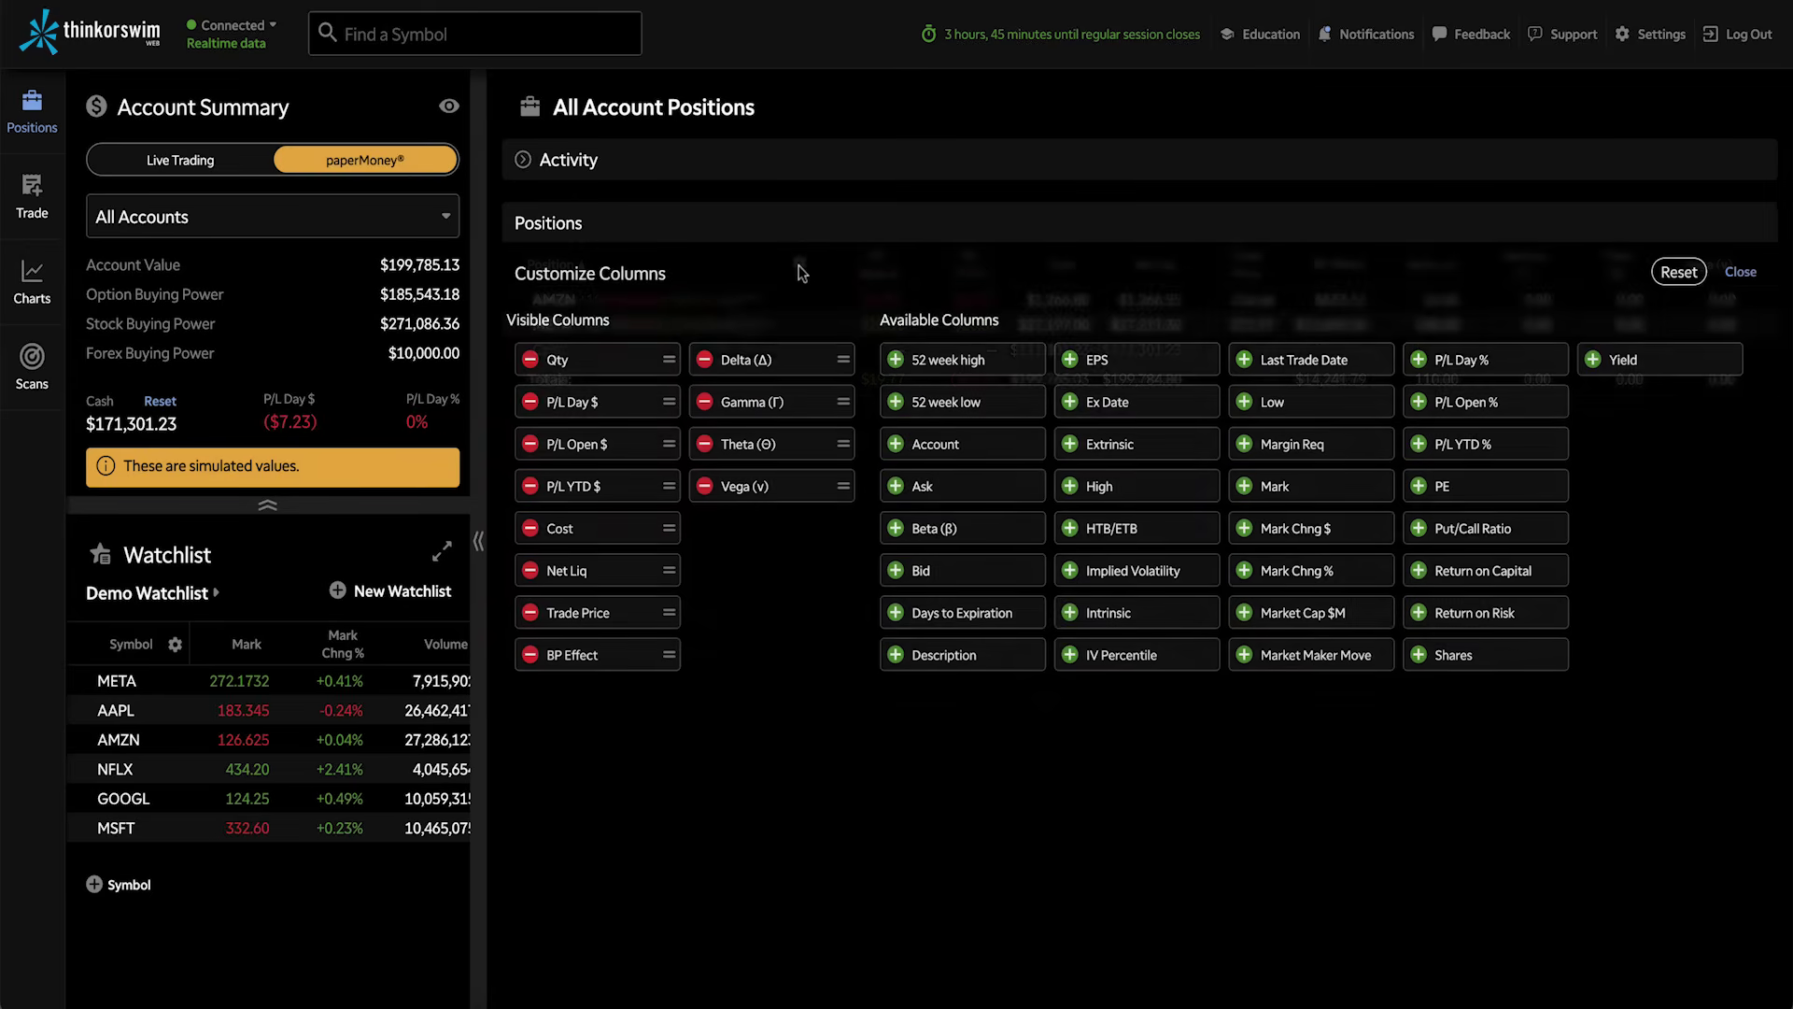
left_click(705, 361)
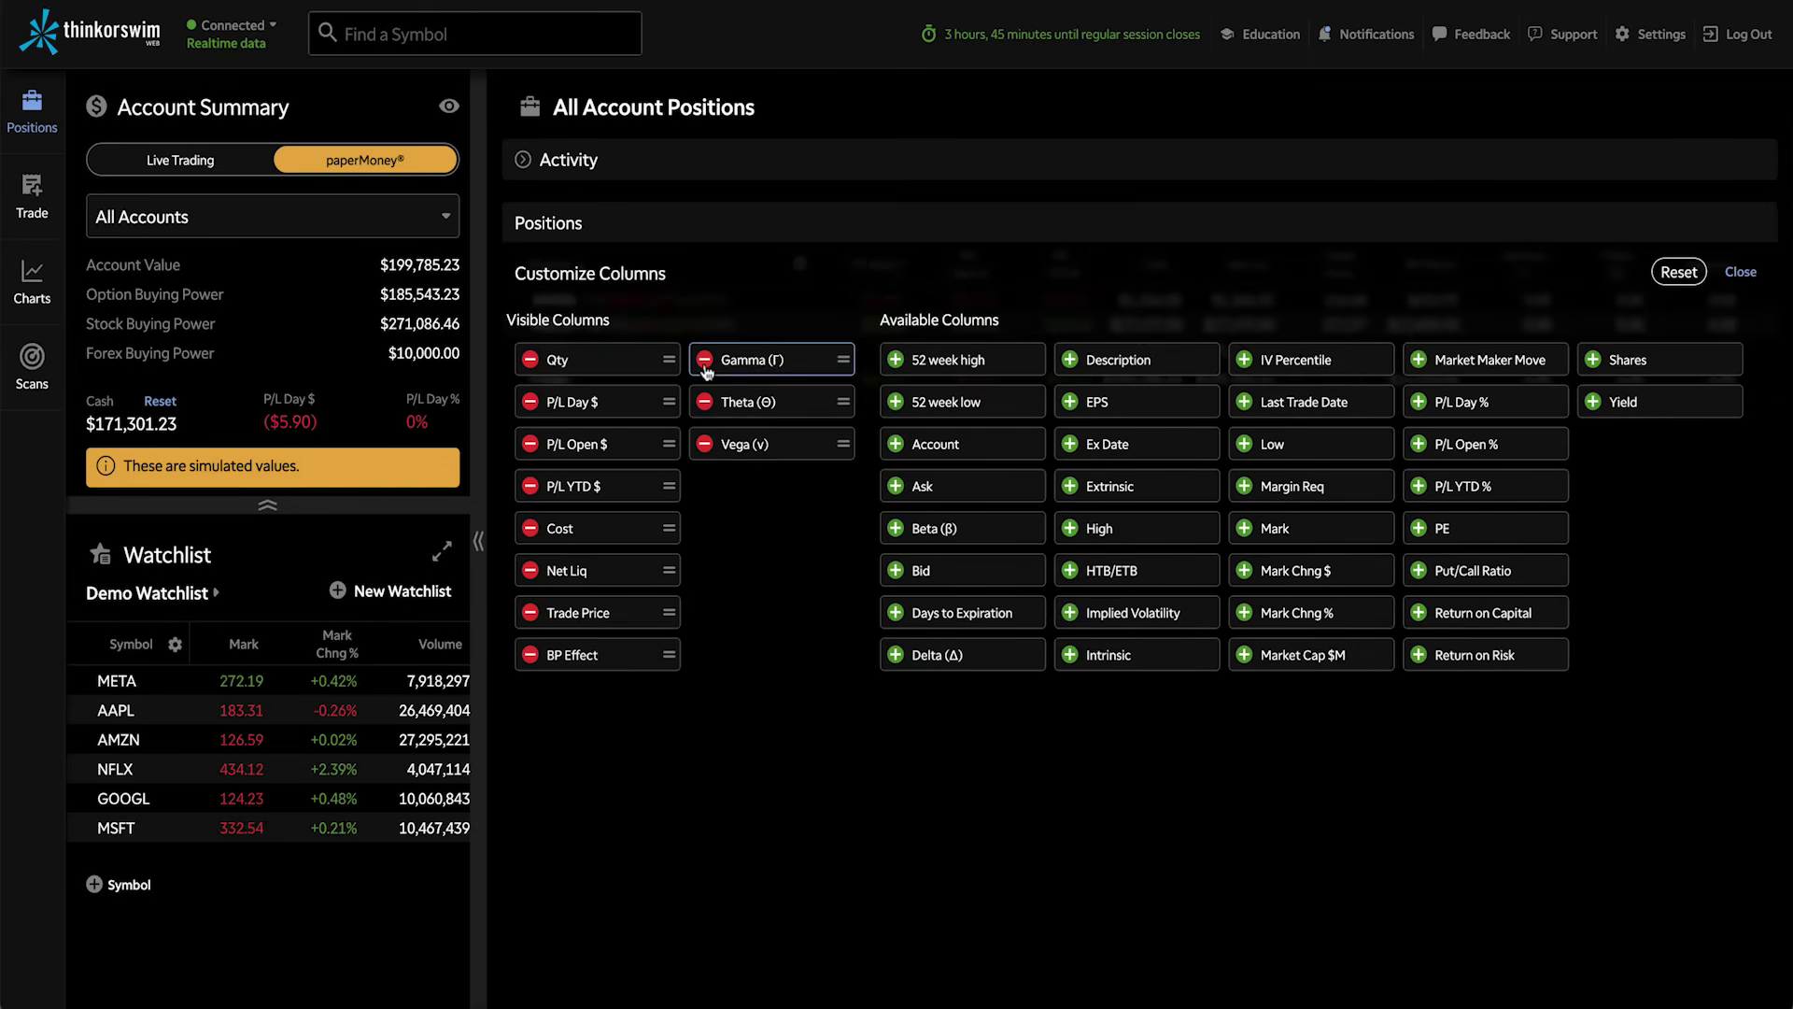
left_click(705, 361)
left_click(705, 361)
left_click(705, 361)
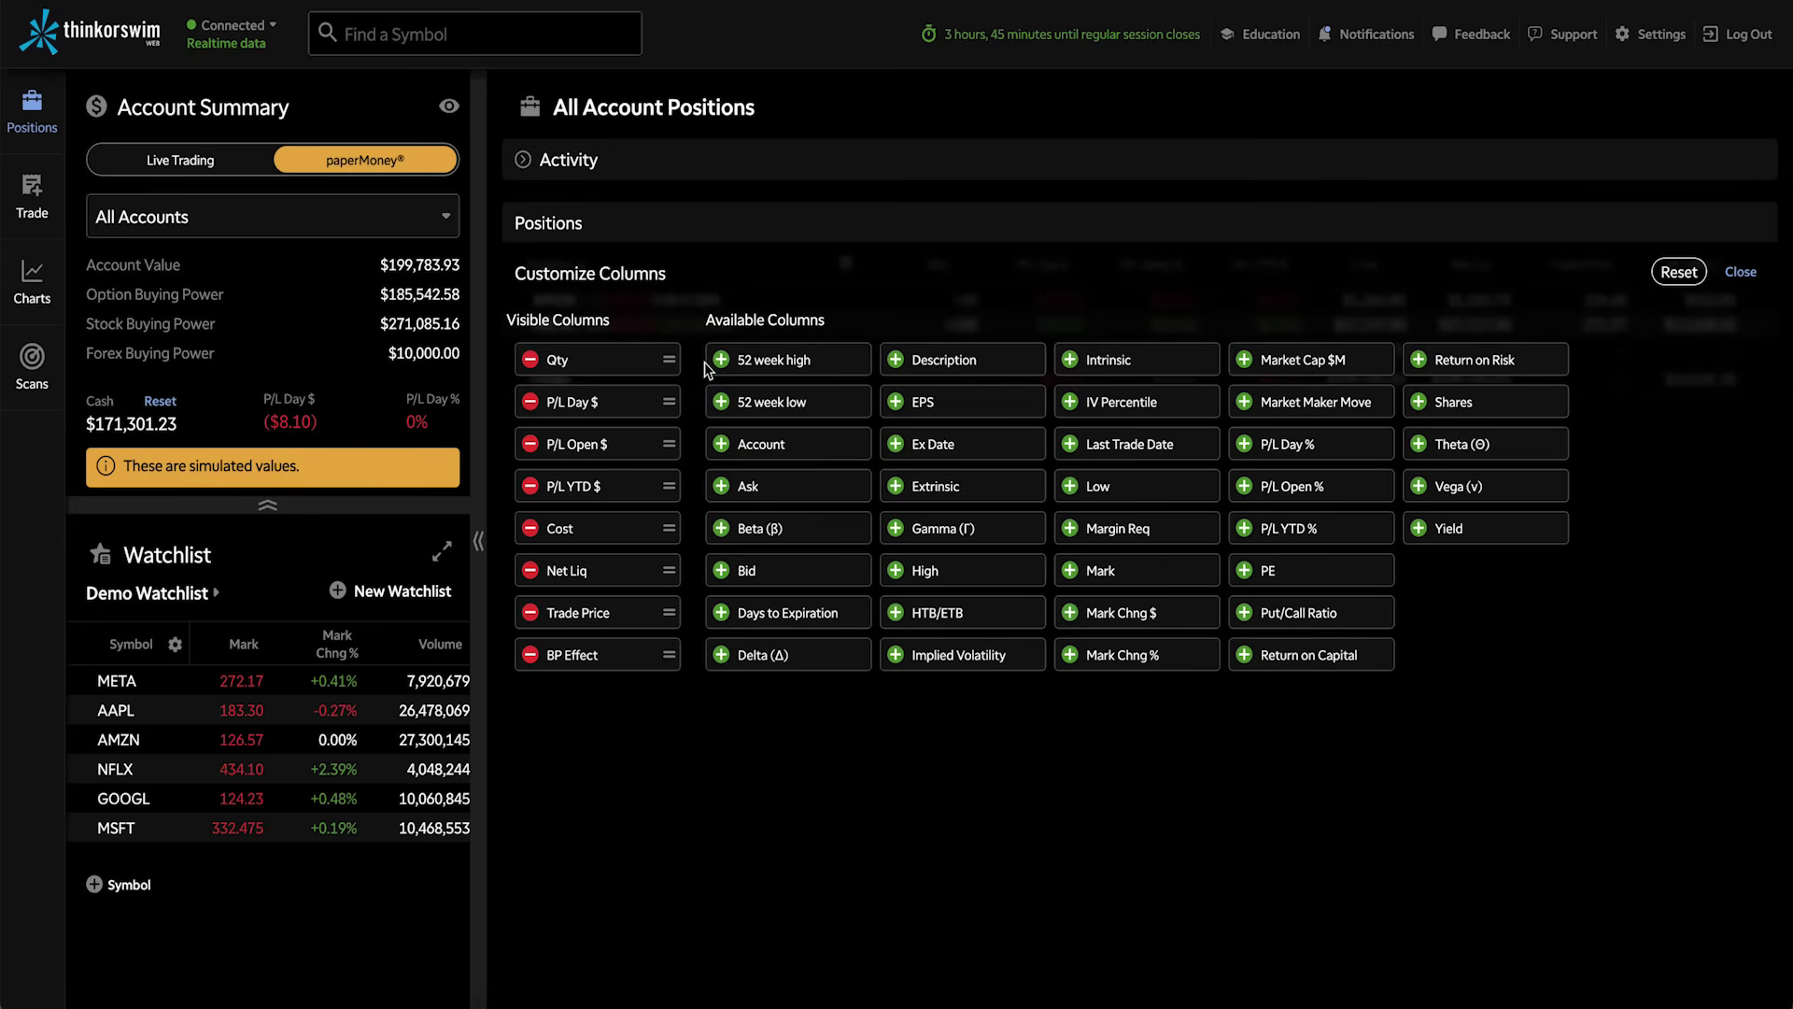
left_click(1740, 272)
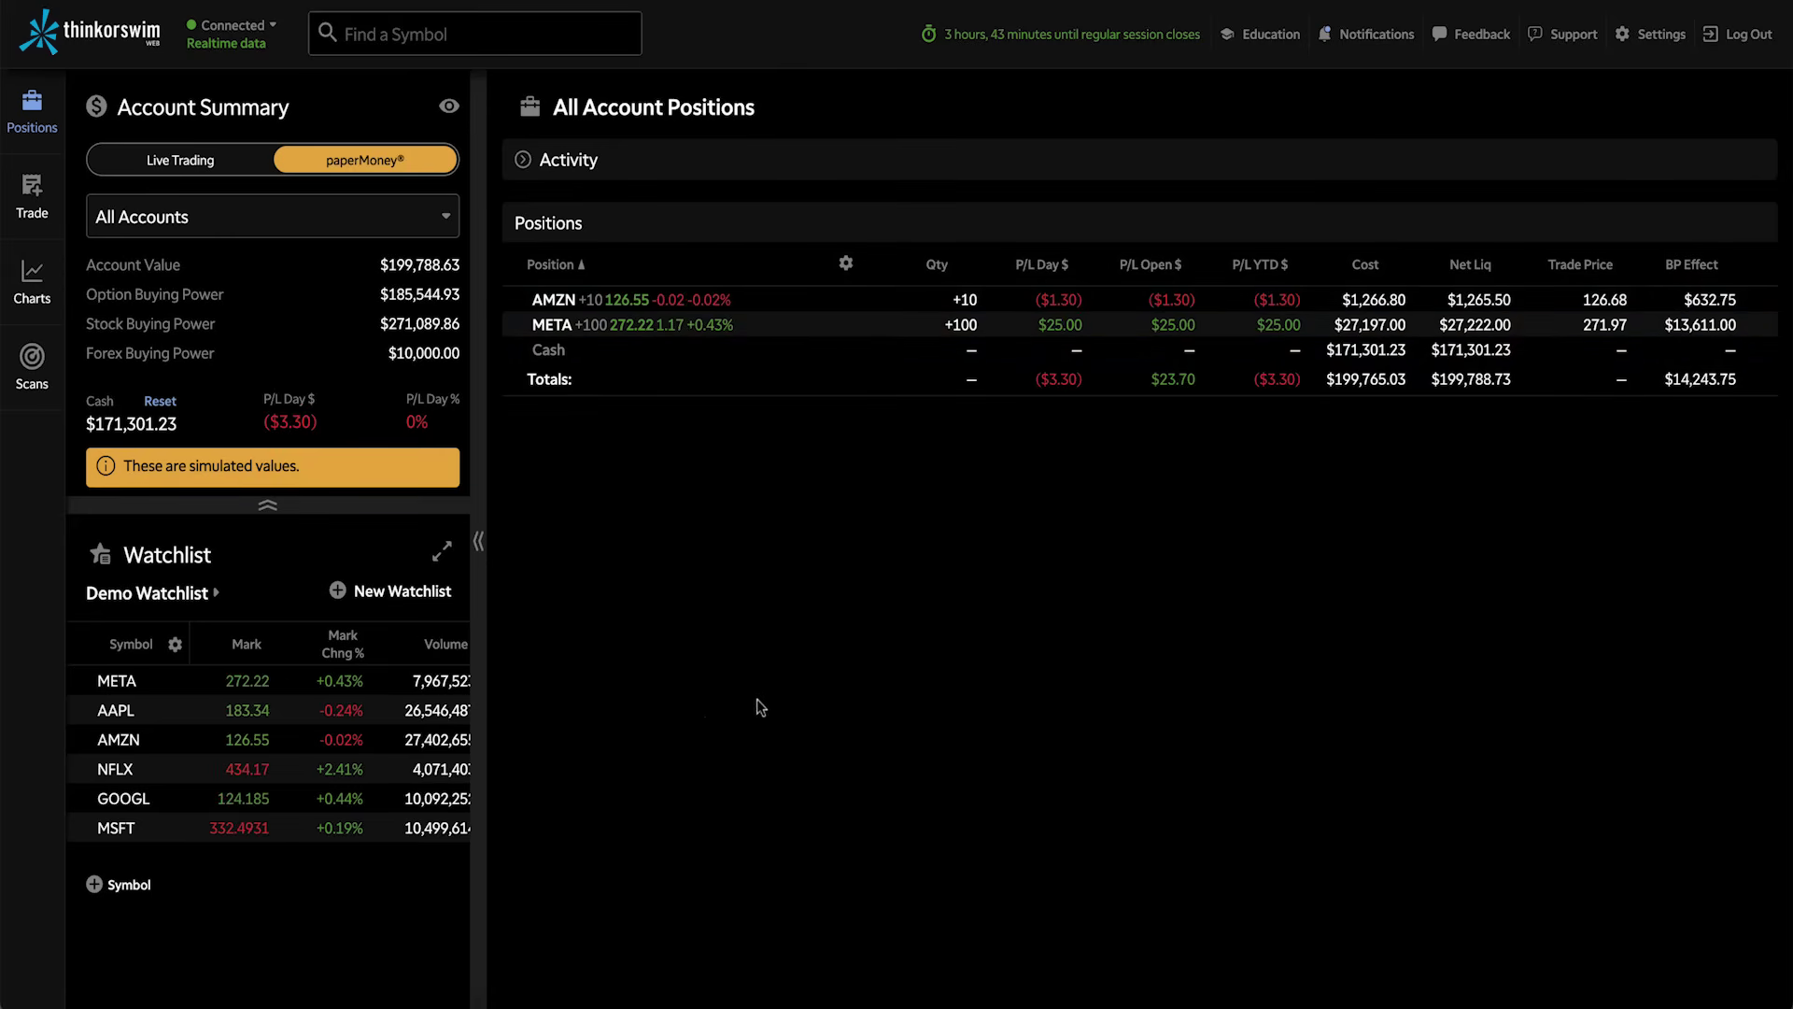
left_click(141, 834)
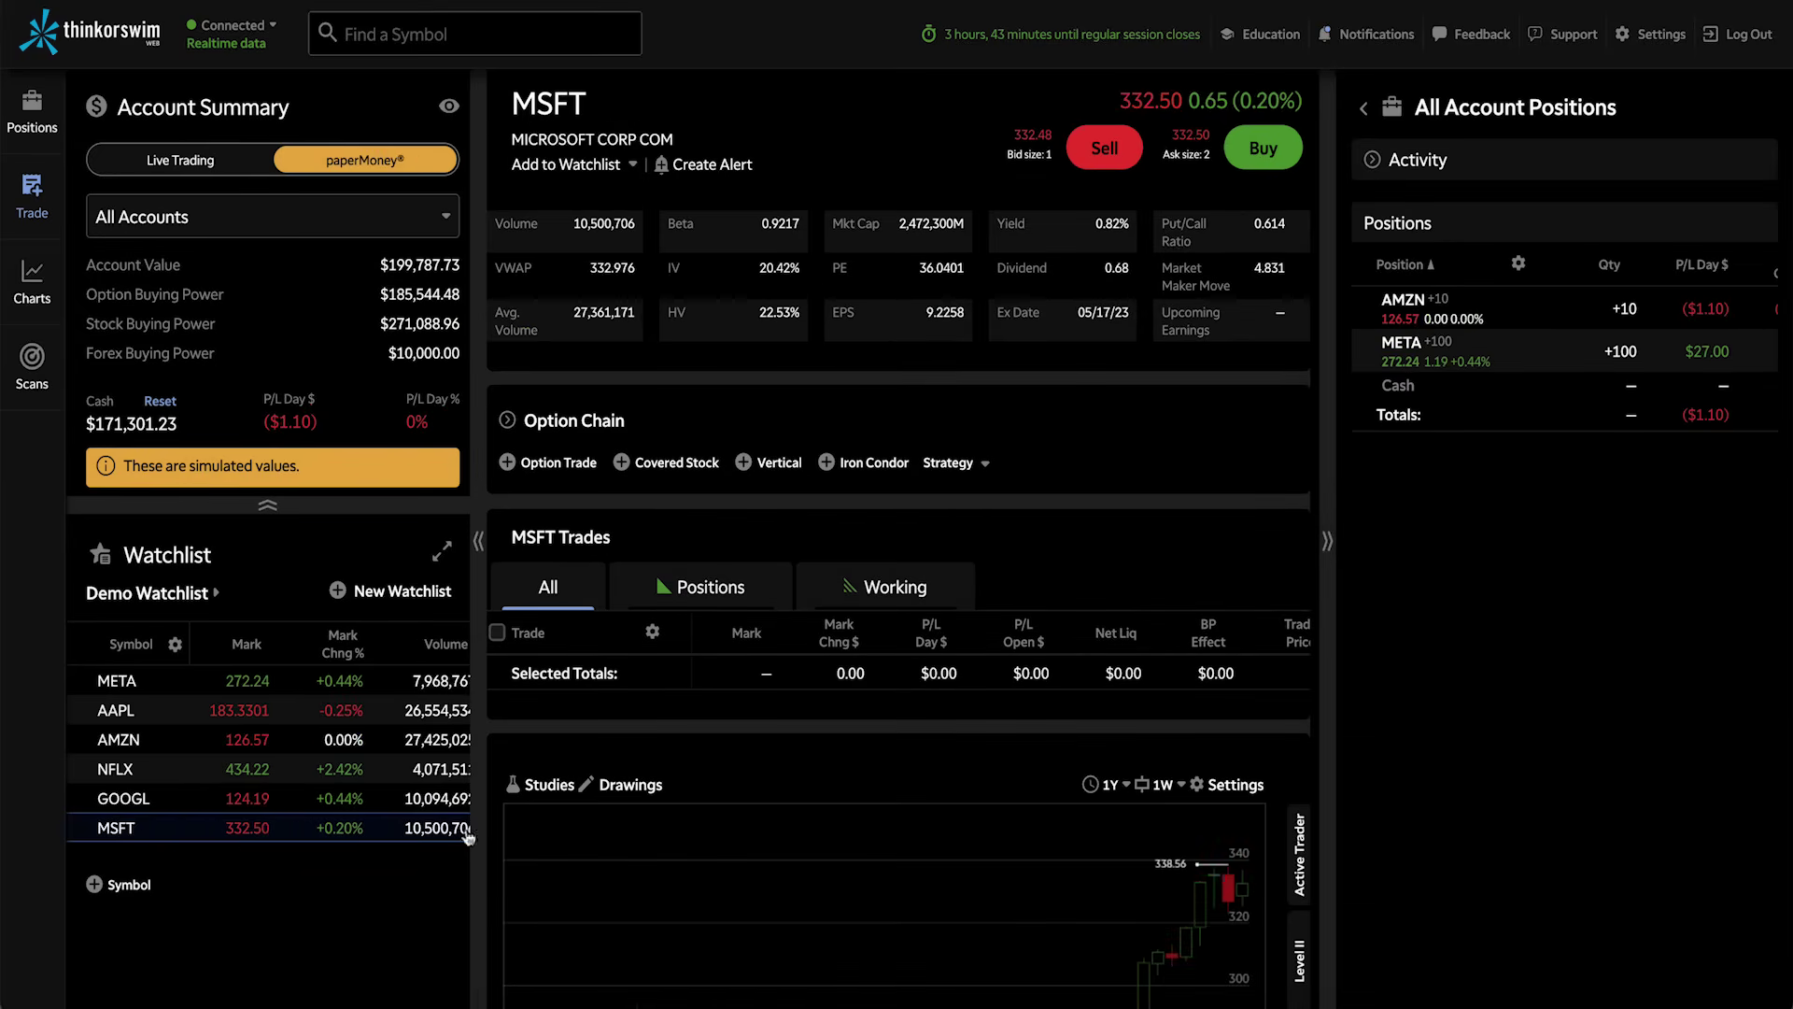
Scroll the MSFT panel down to bring its price chart with volume bars into view
scroll(1192, 603, "down", 3)
scroll(1192, 604, "down", 2)
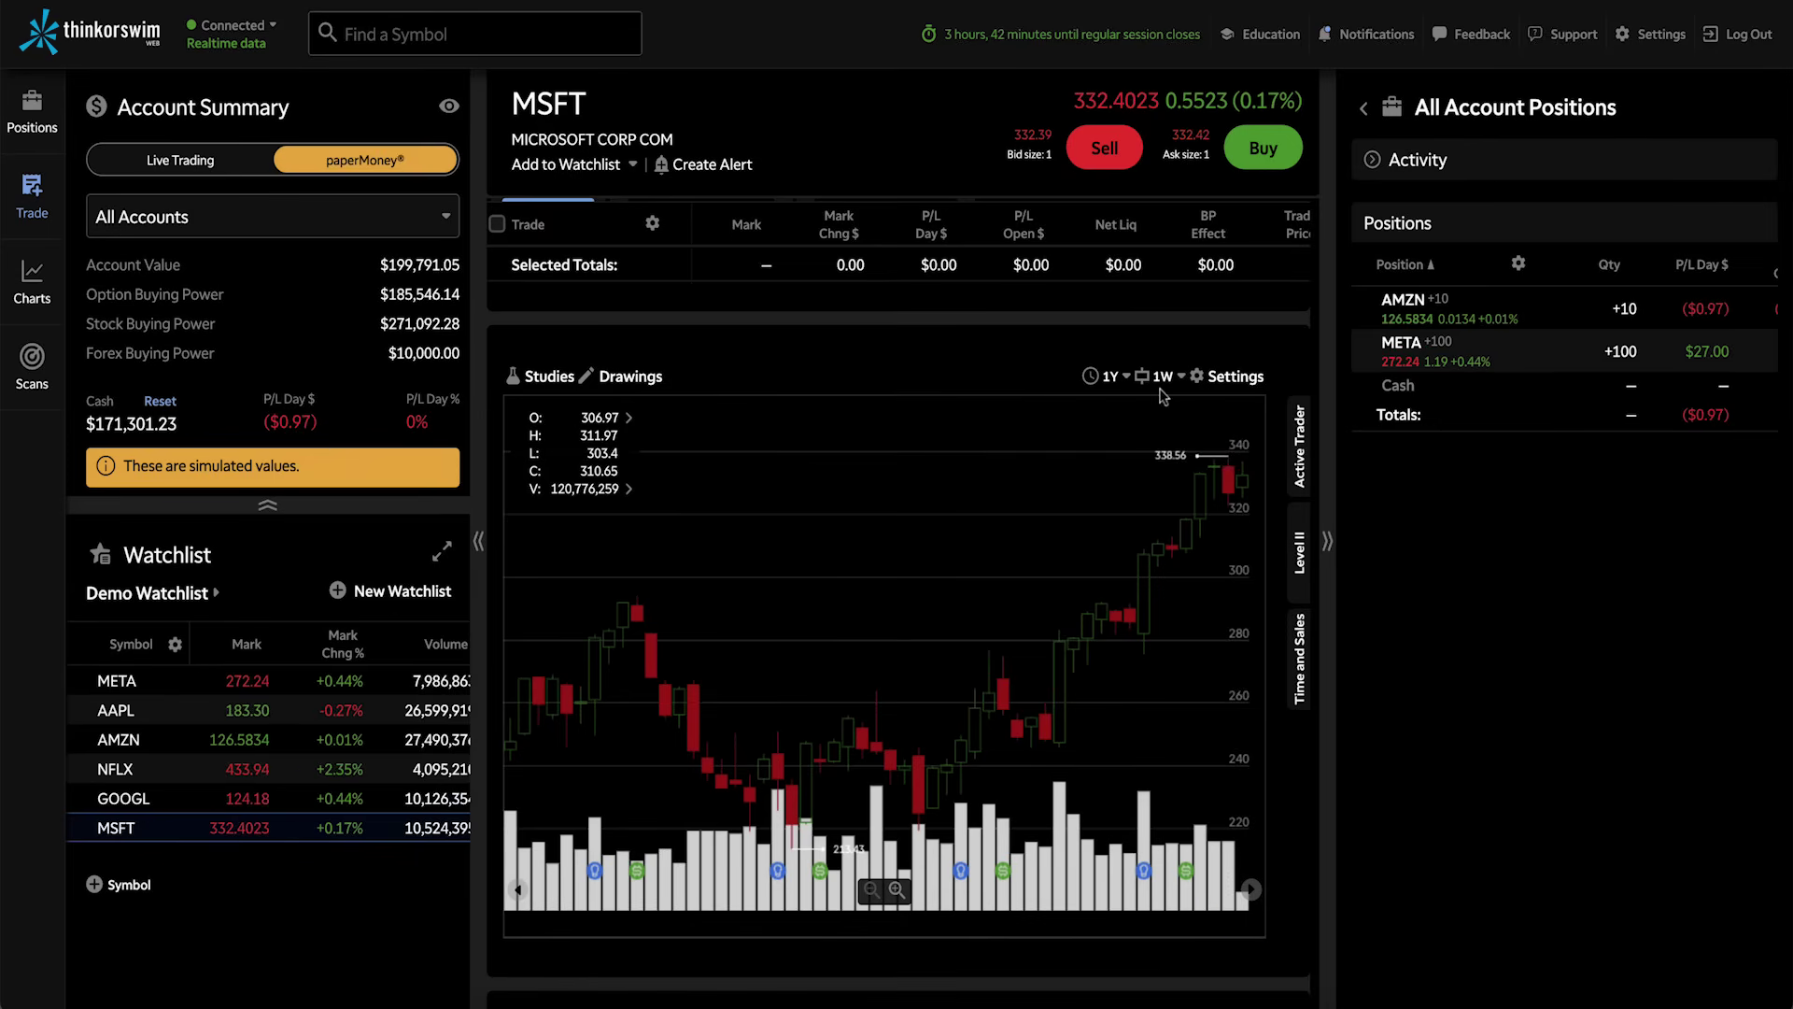
Set the MSFT chart range to one week with 1h bars, then close the MSFT panel
left_click(1116, 383)
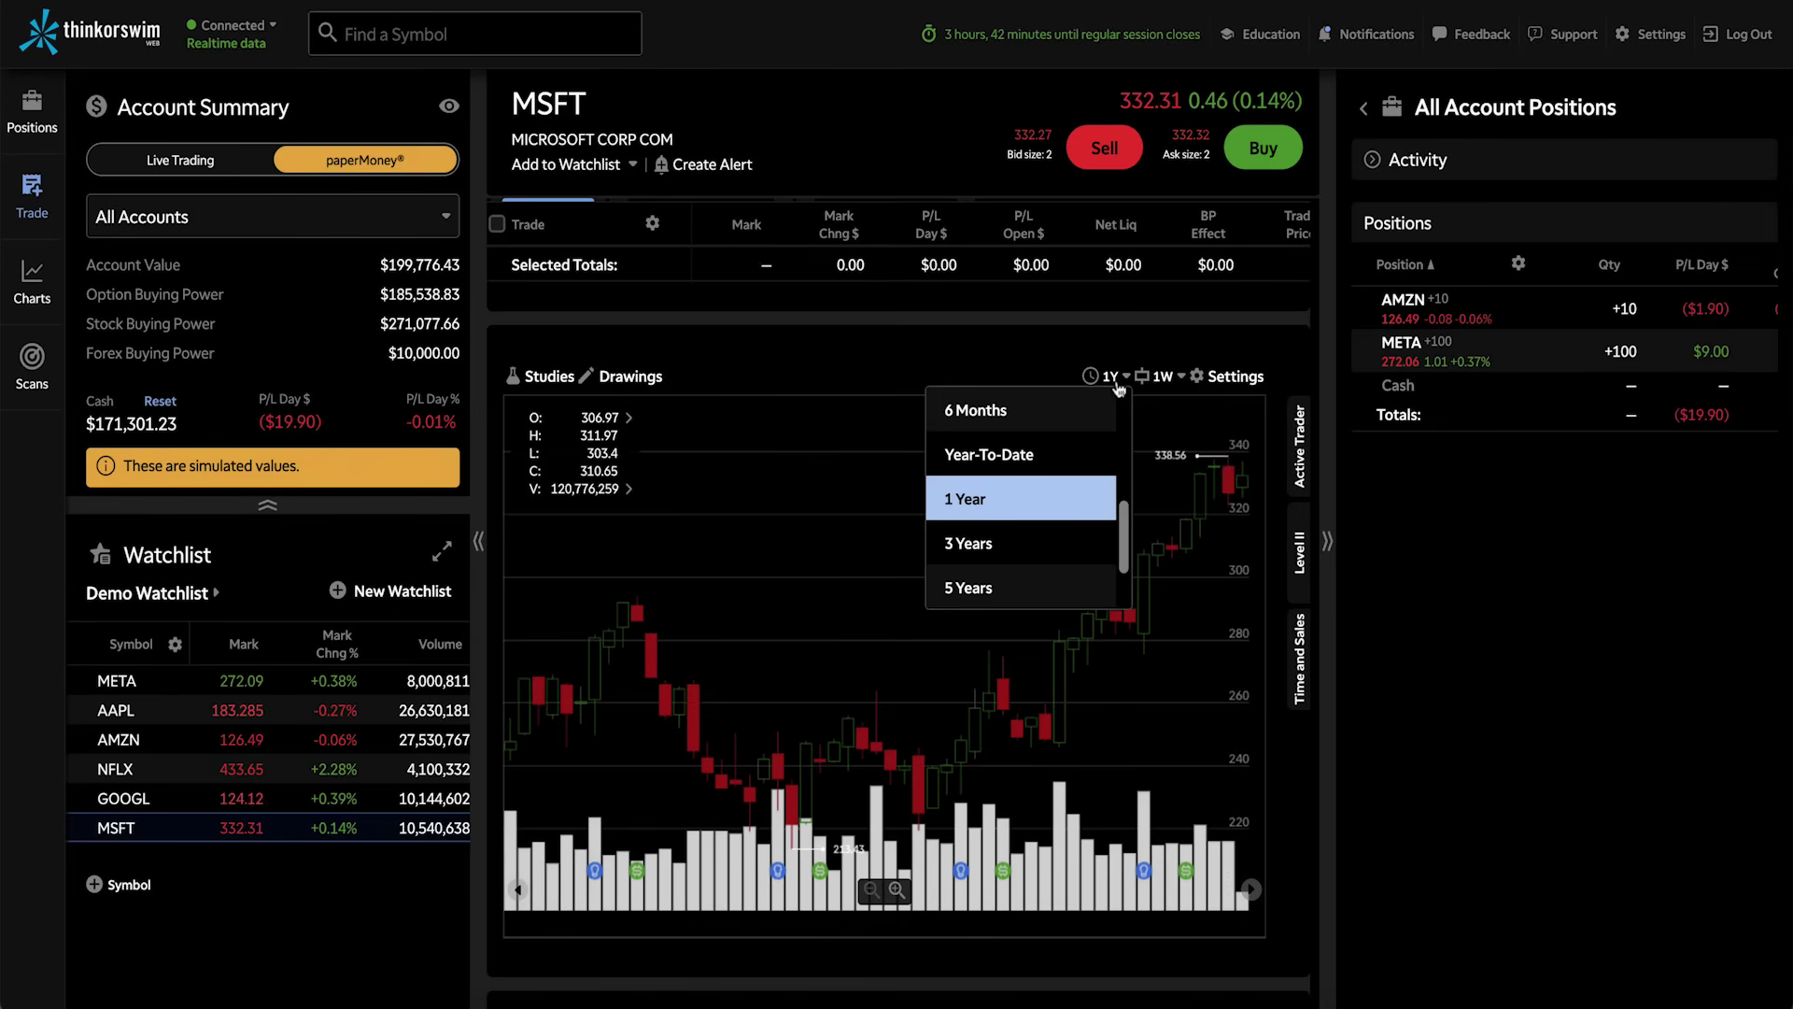
scroll(1074, 560, "down", 2)
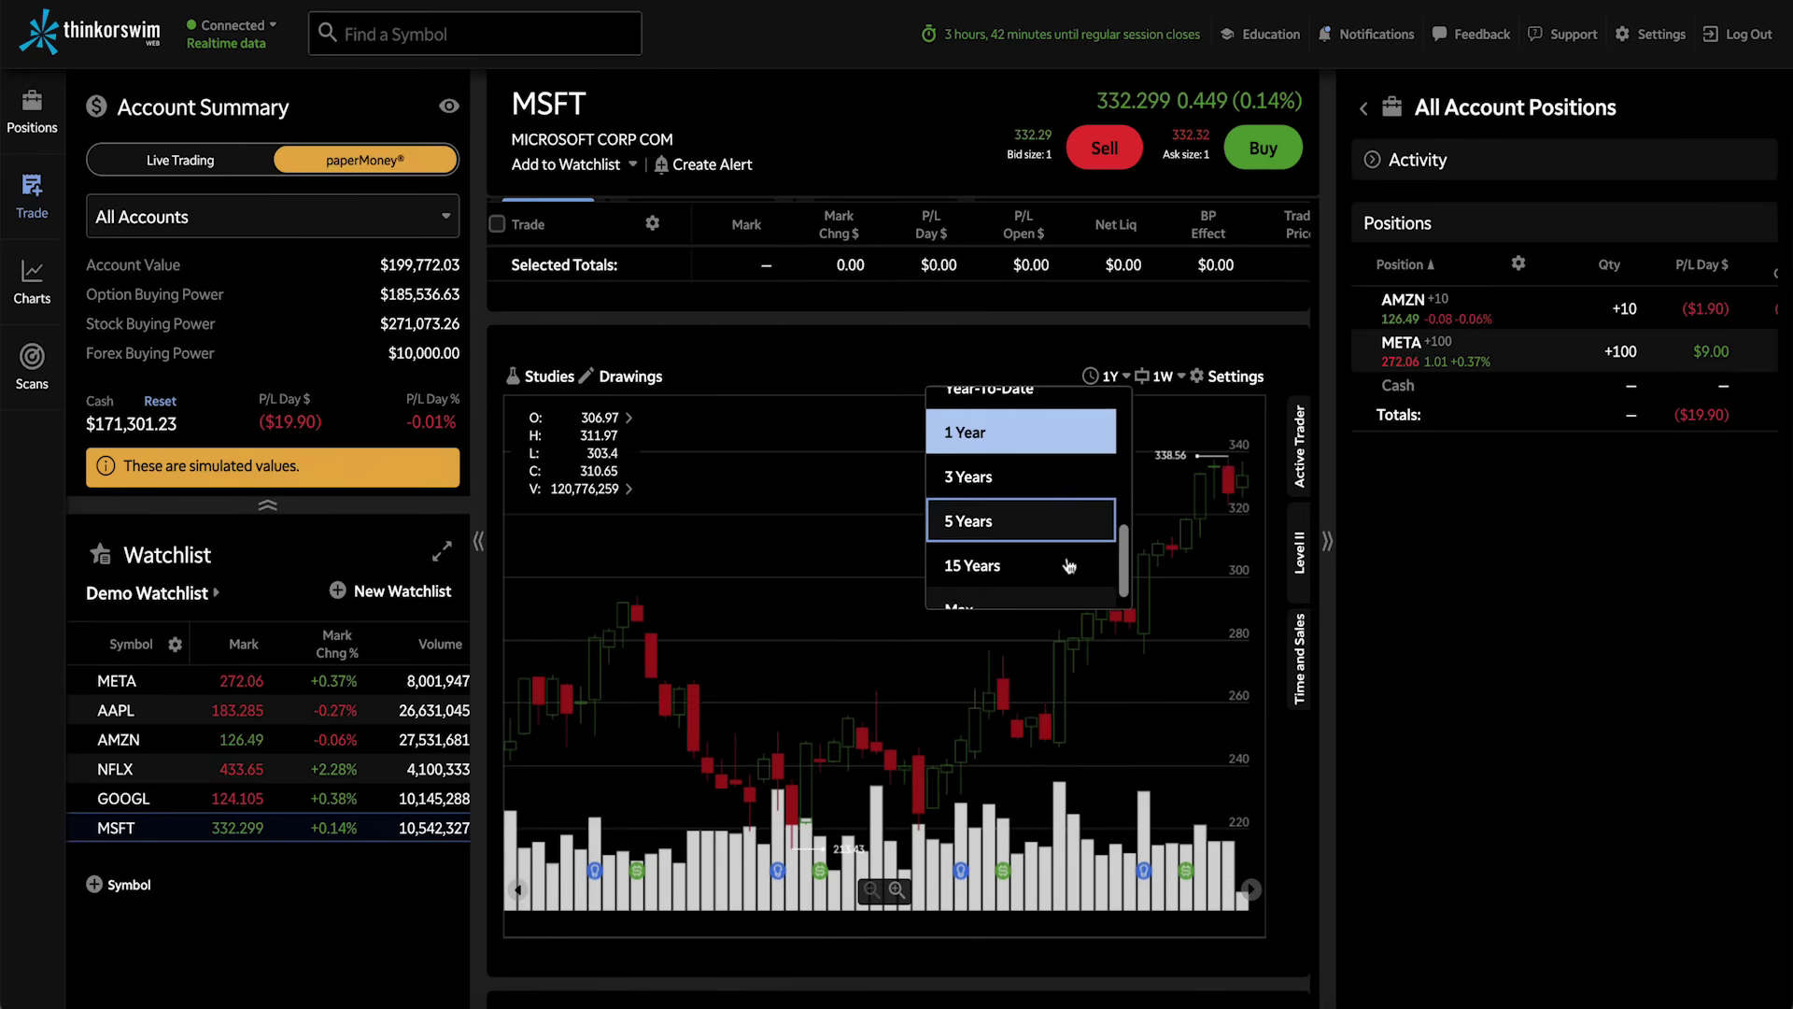
scroll(1070, 564, "up", 3)
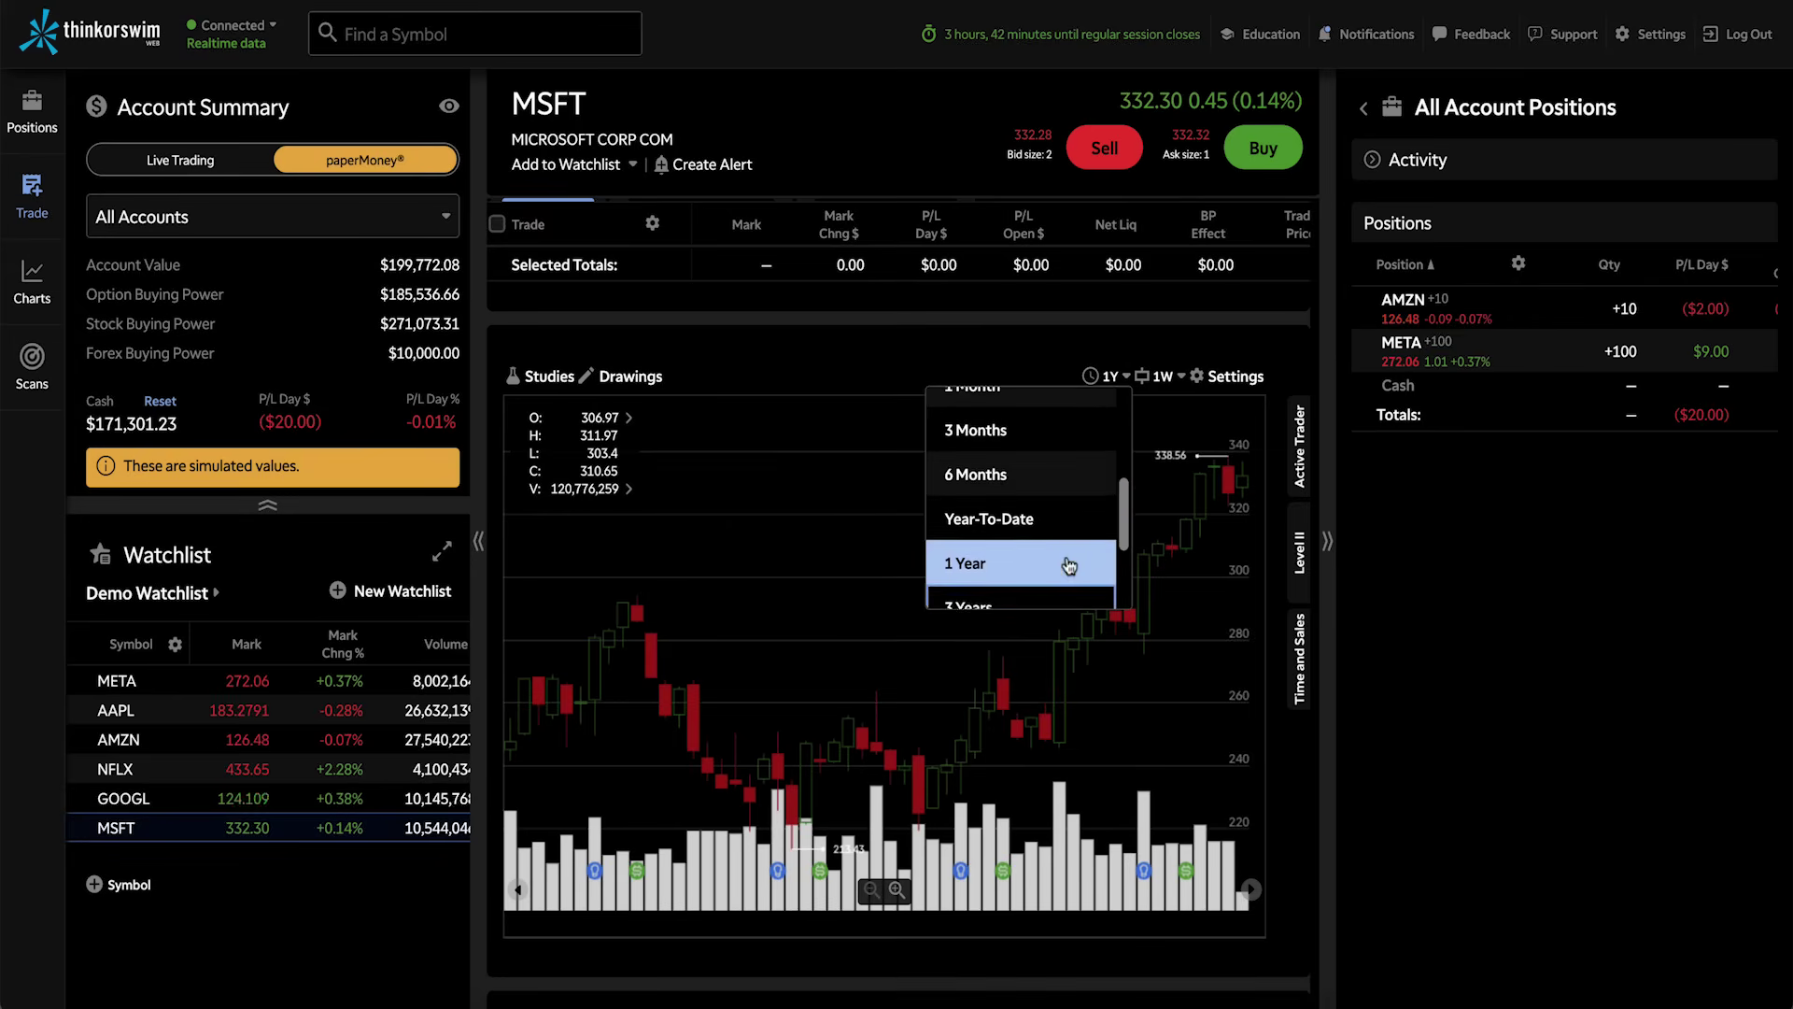
scroll(1069, 564, "up", 2)
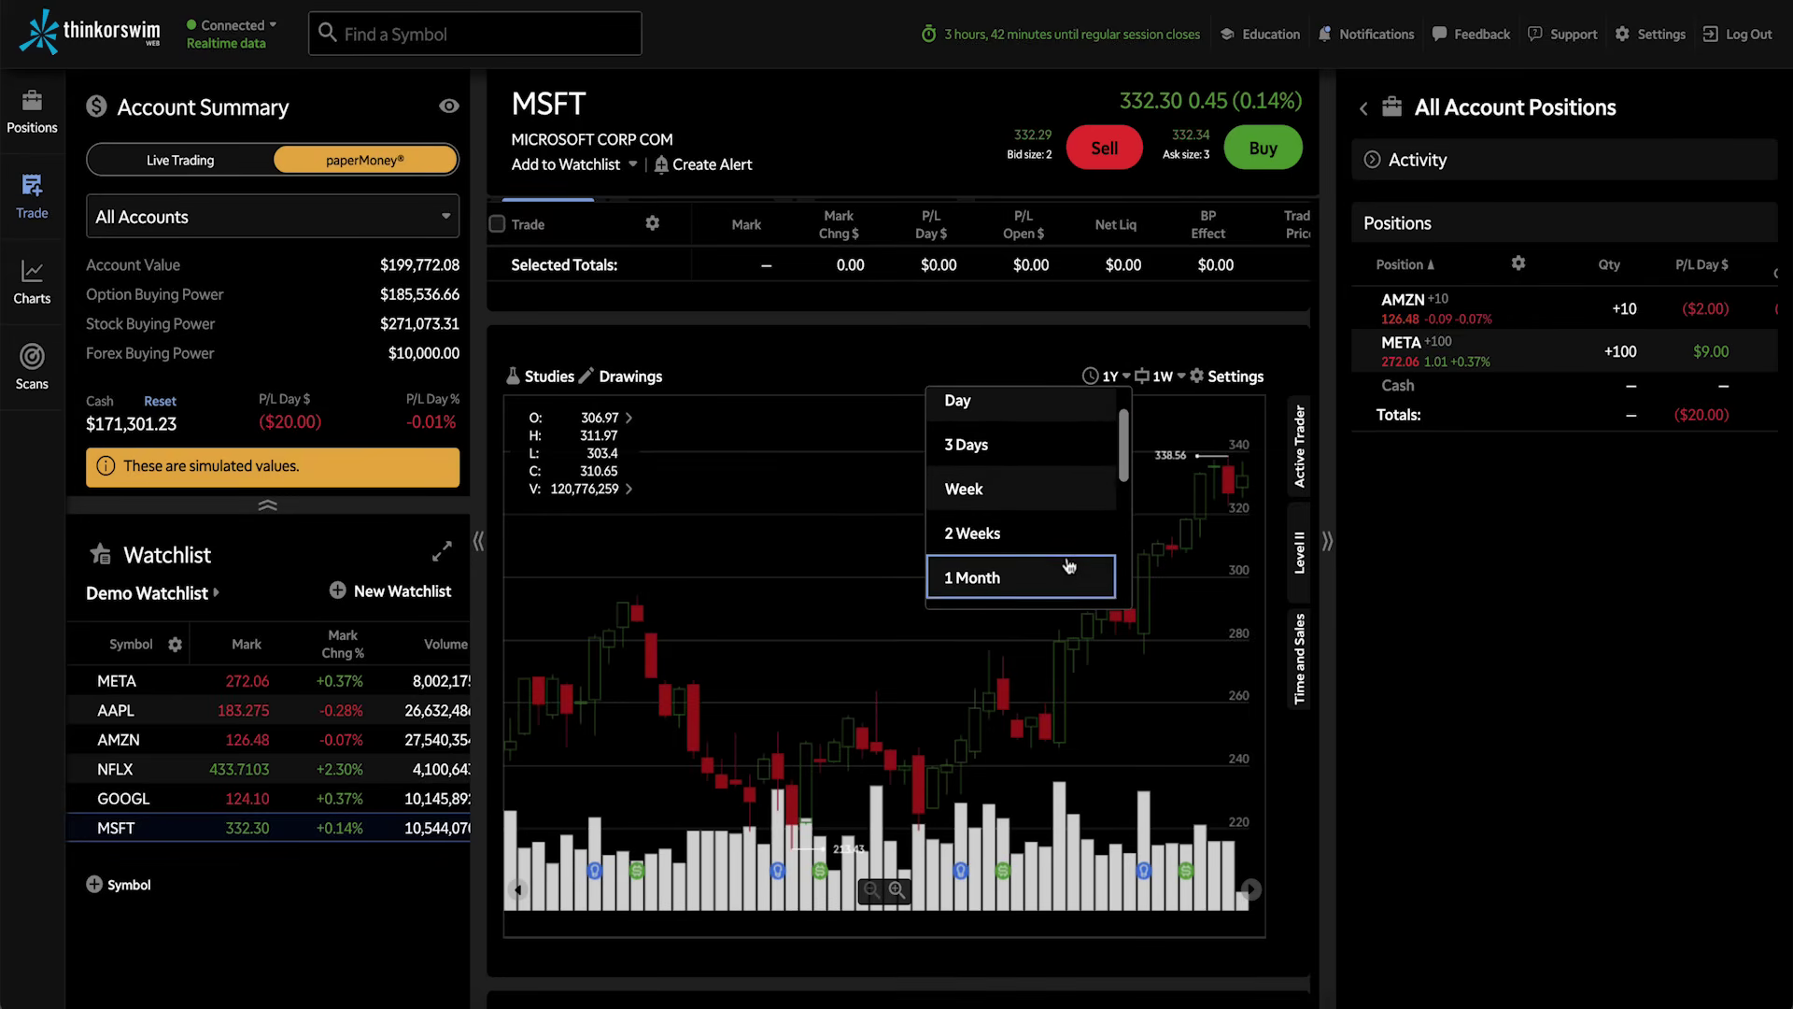
left_click(1063, 510)
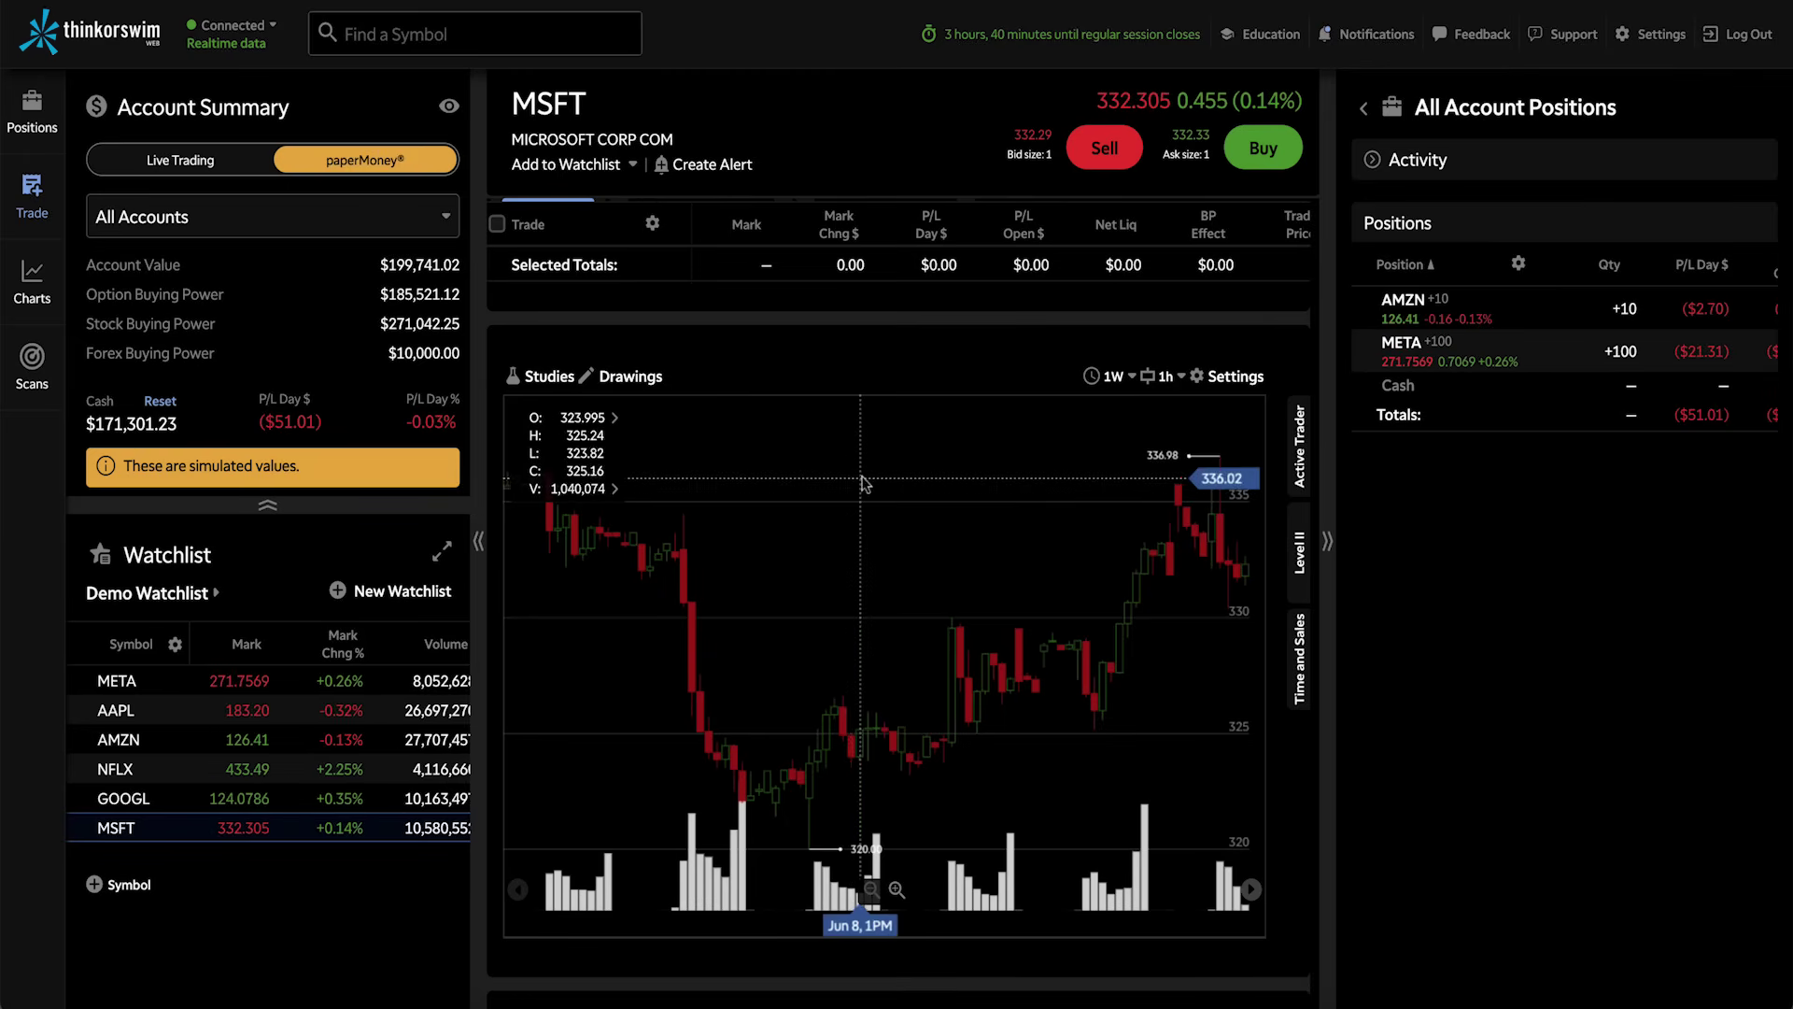
left_click(1389, 107)
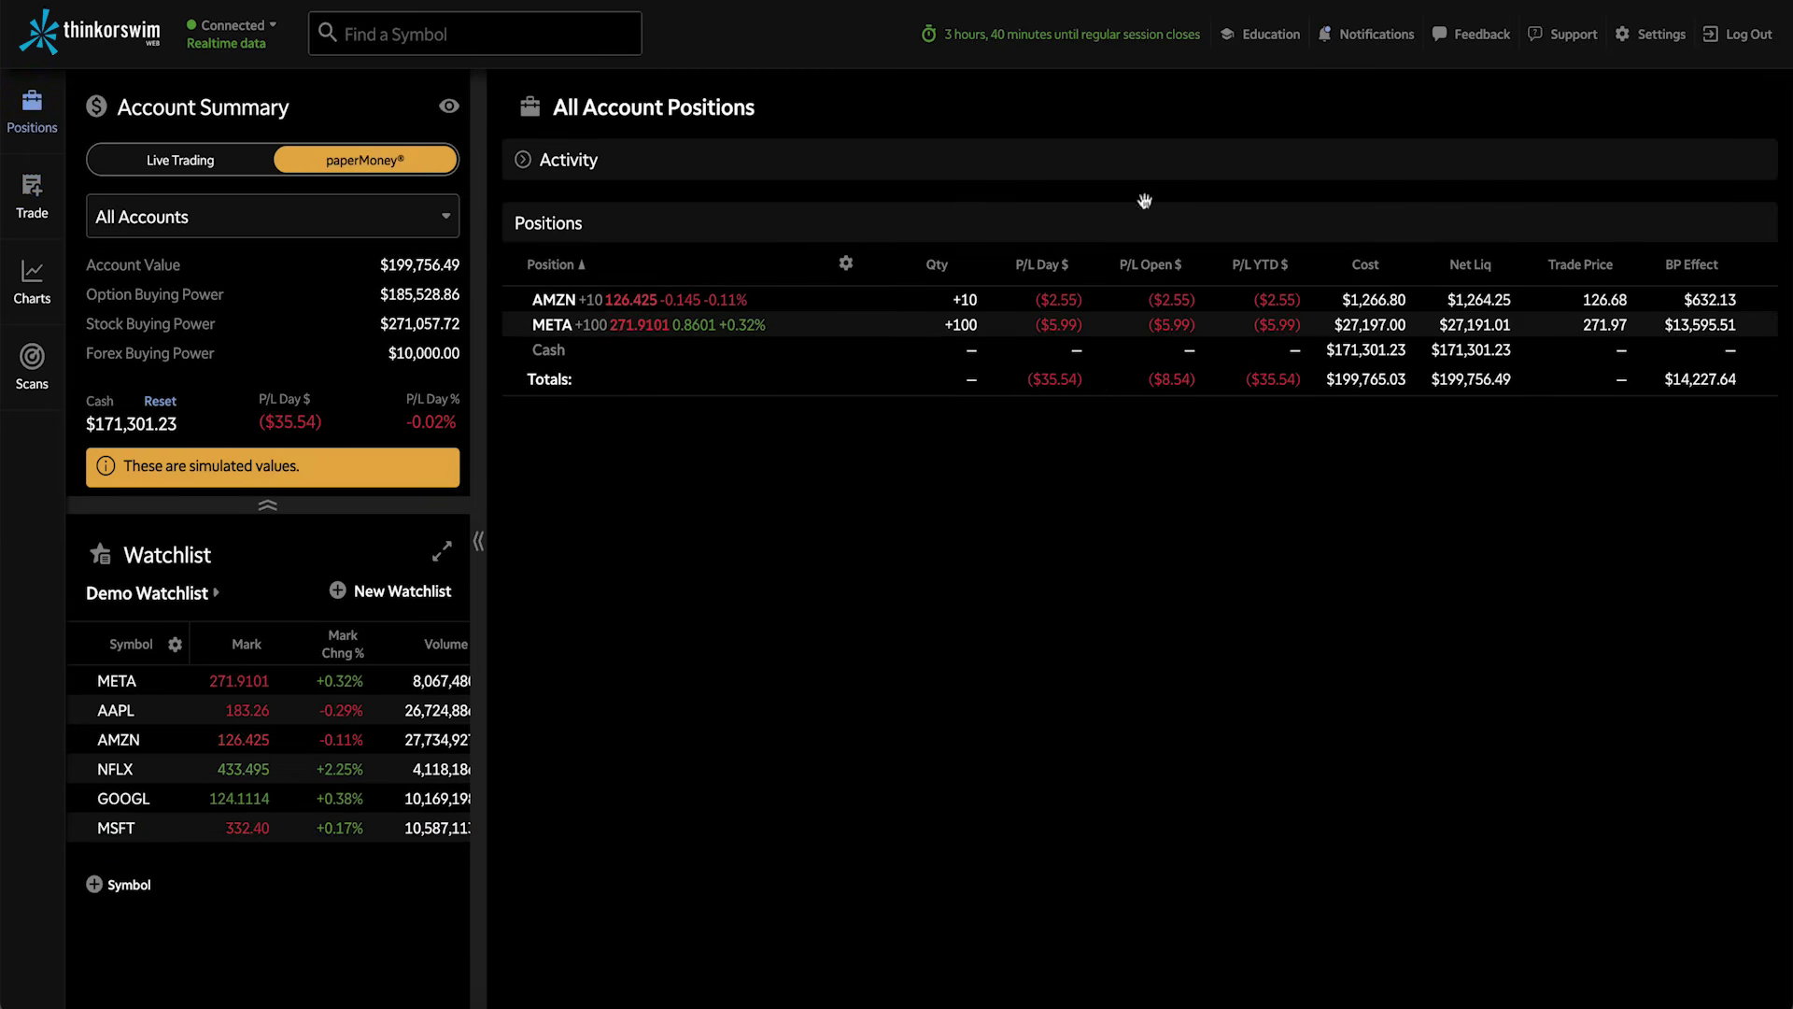
Open NFLX, draft and then delete a single-leg option order, and expand its option chain
left_click(146, 779)
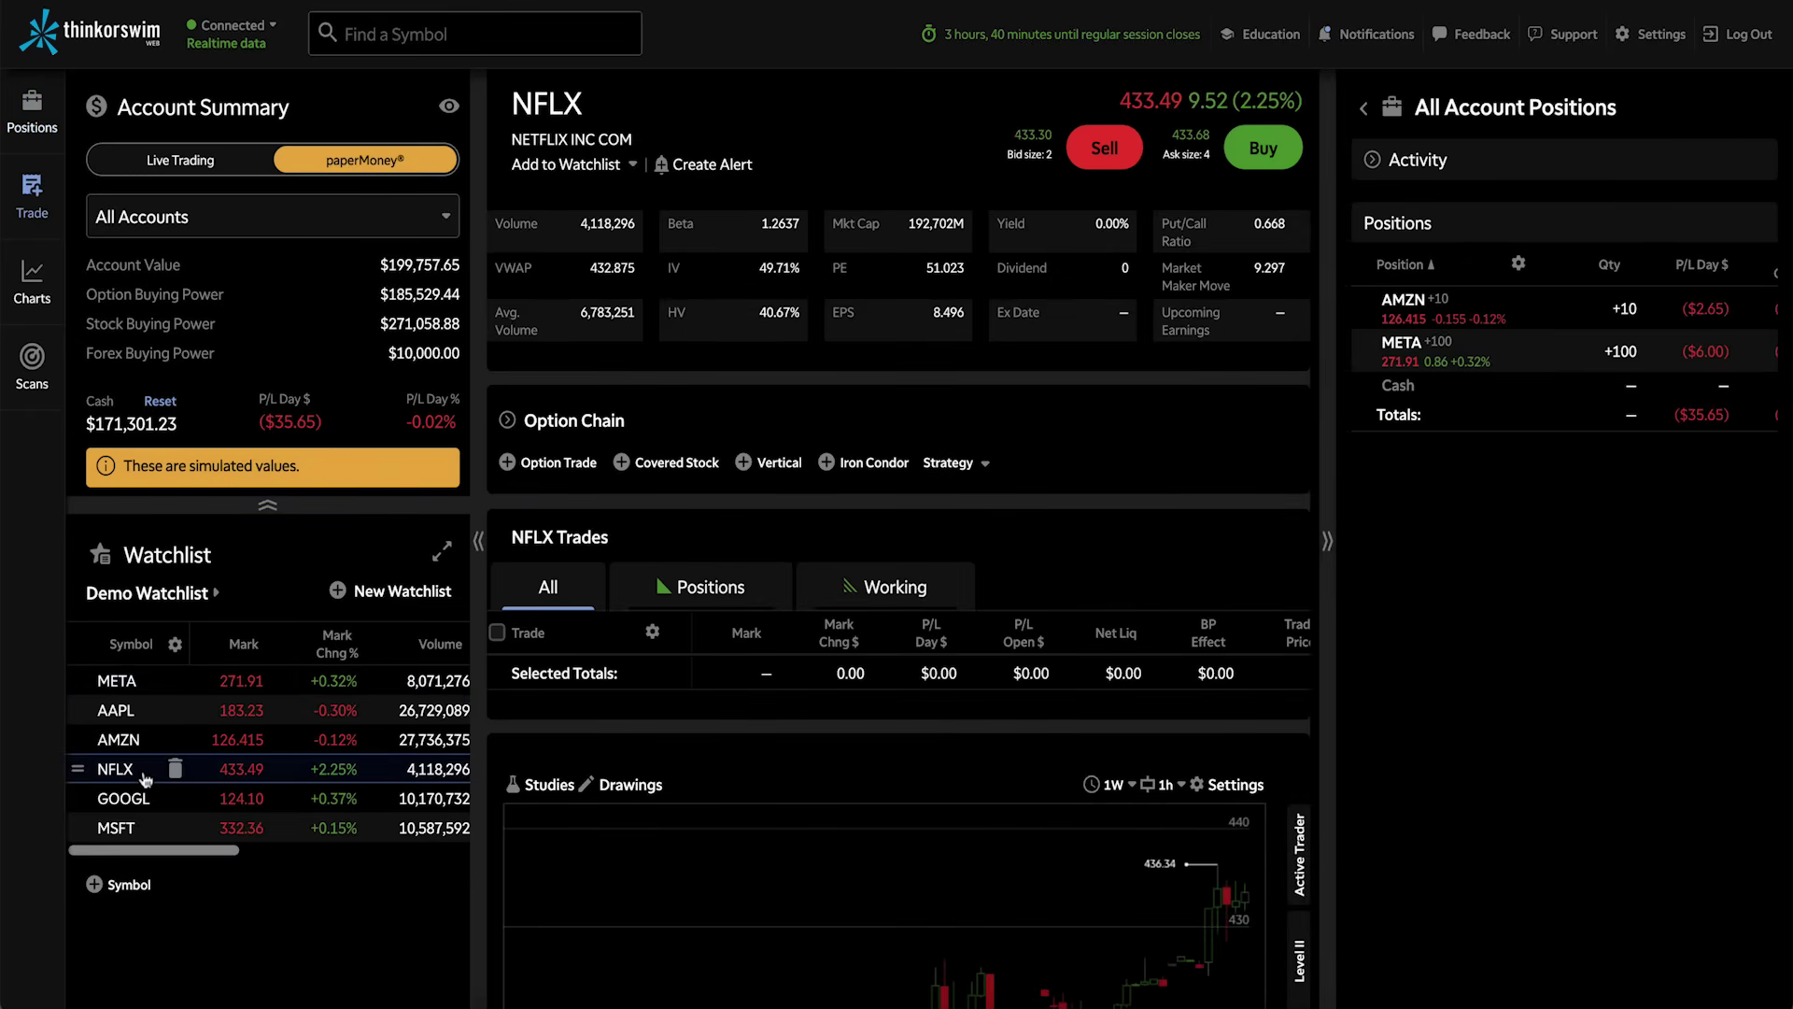
left_click(559, 462)
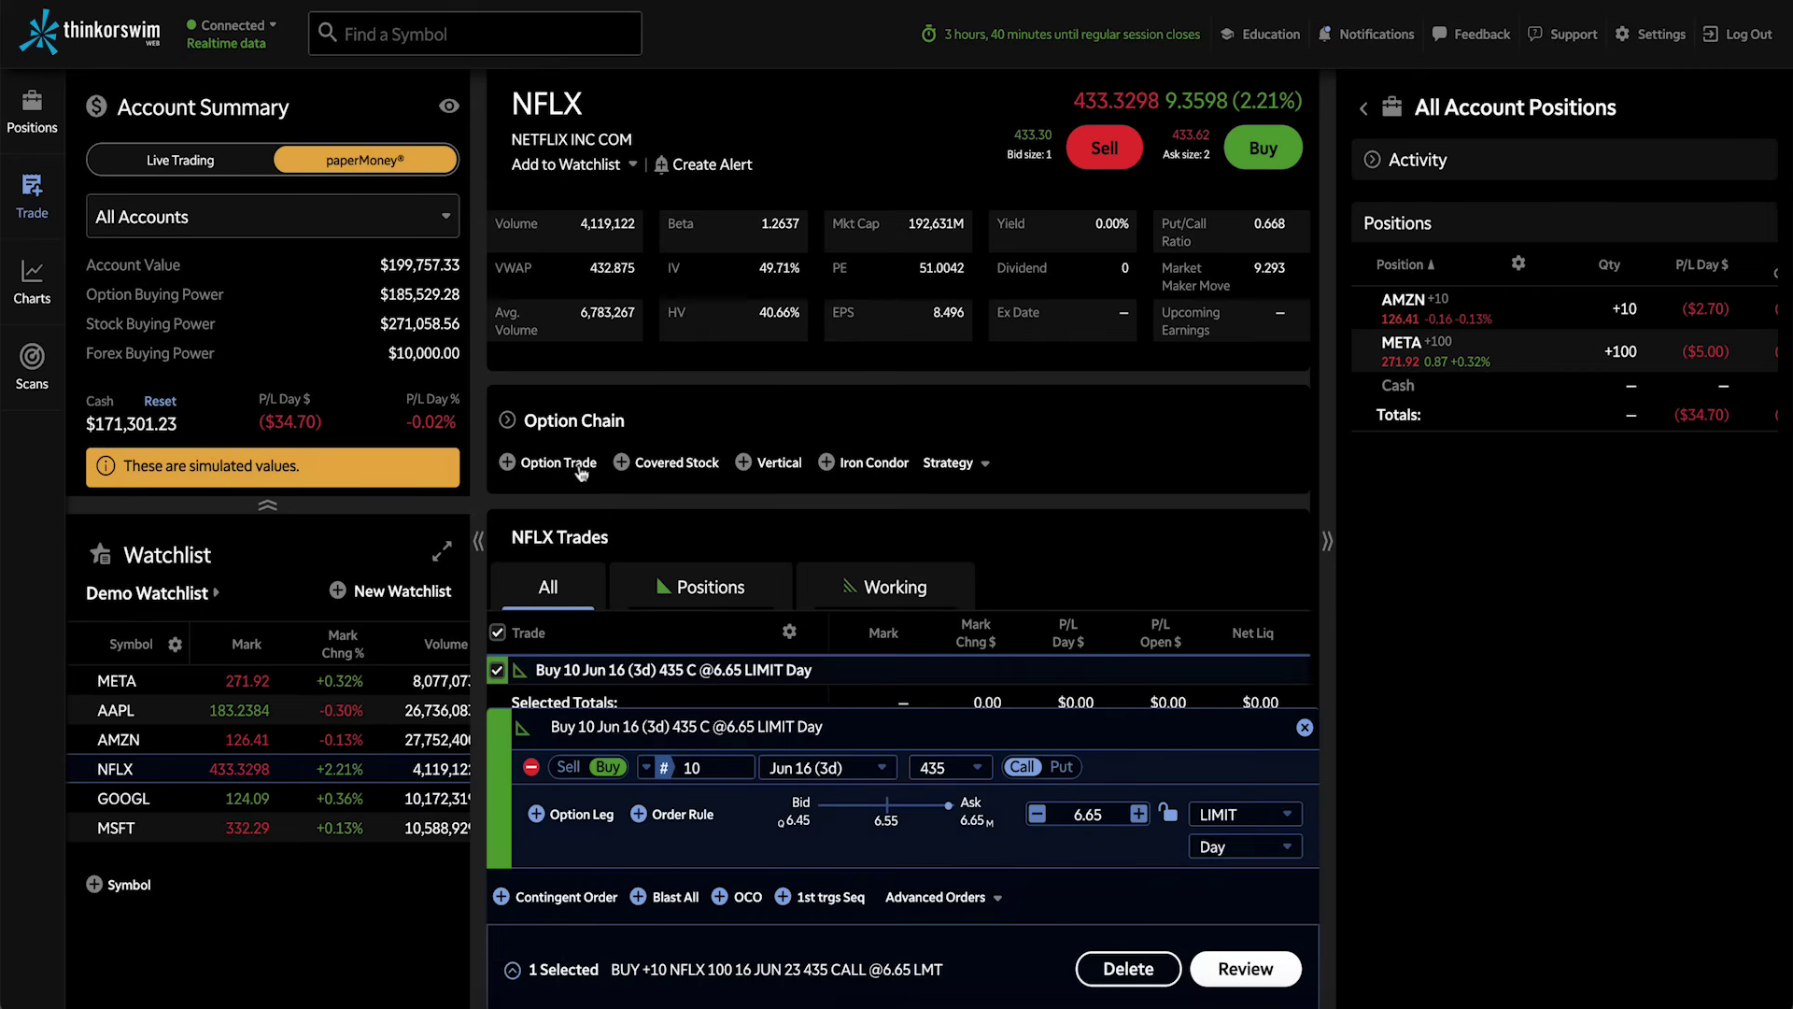
left_click(868, 777)
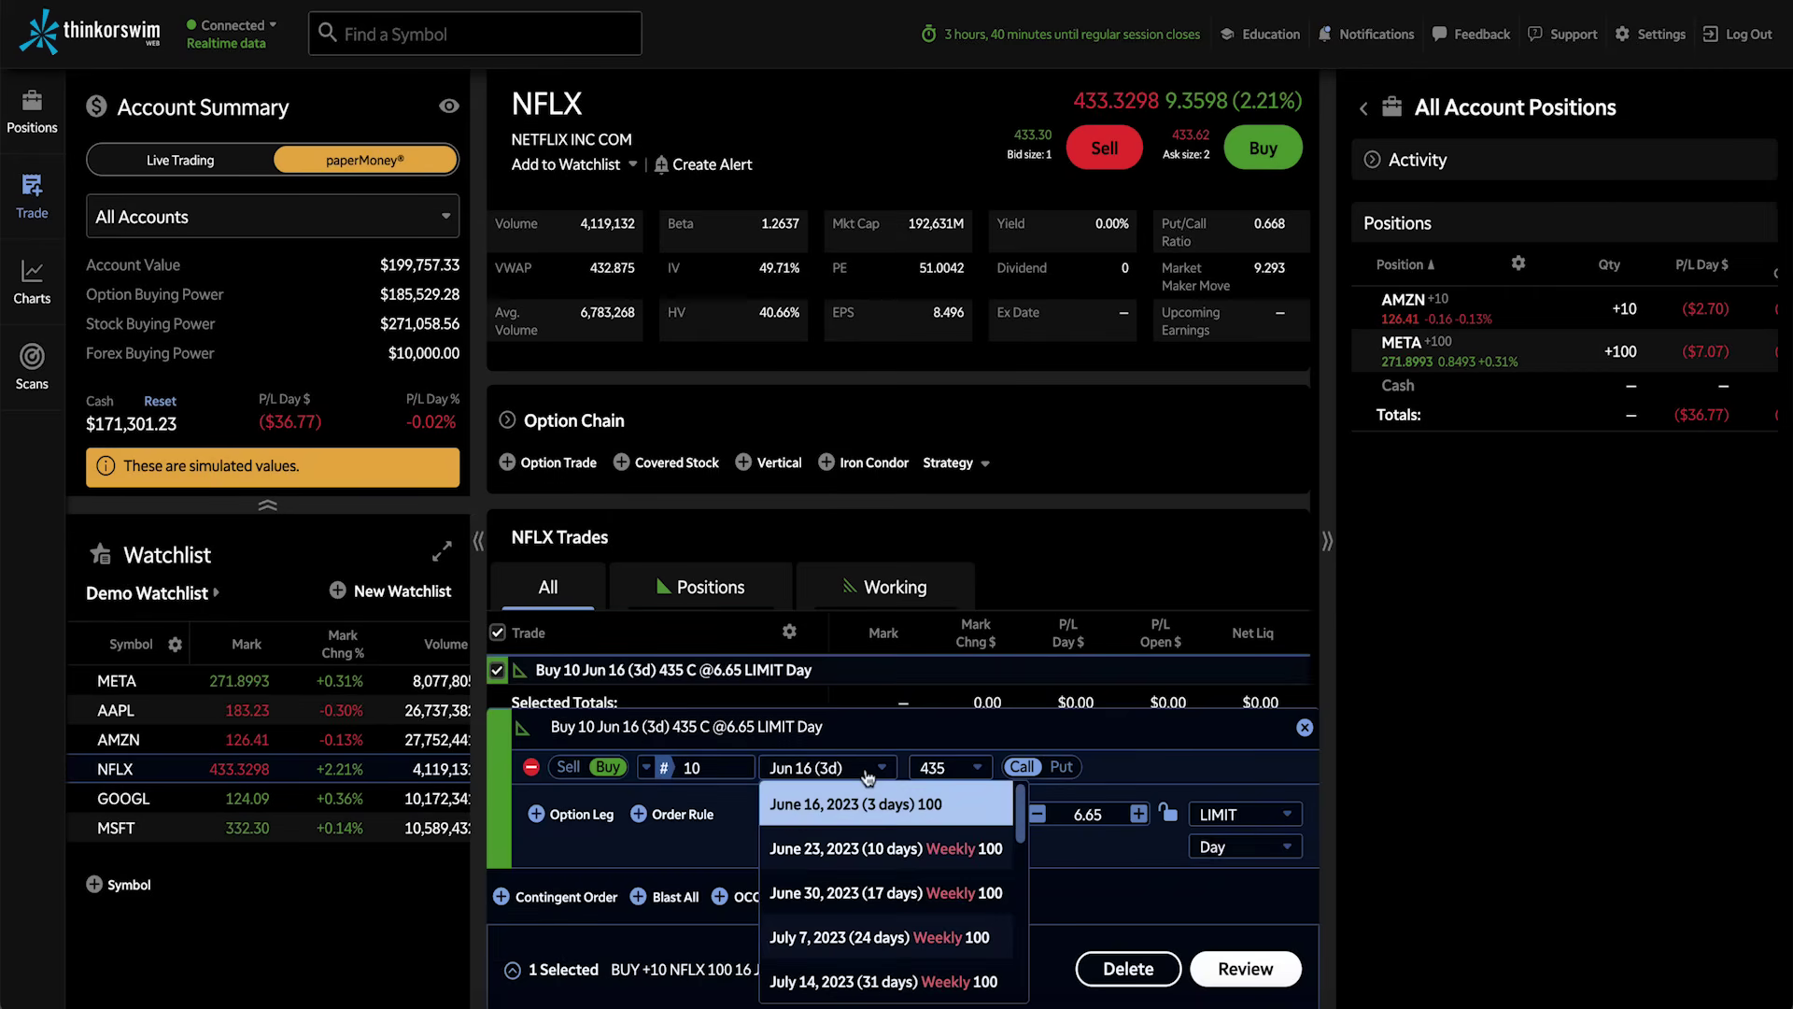
left_click(868, 777)
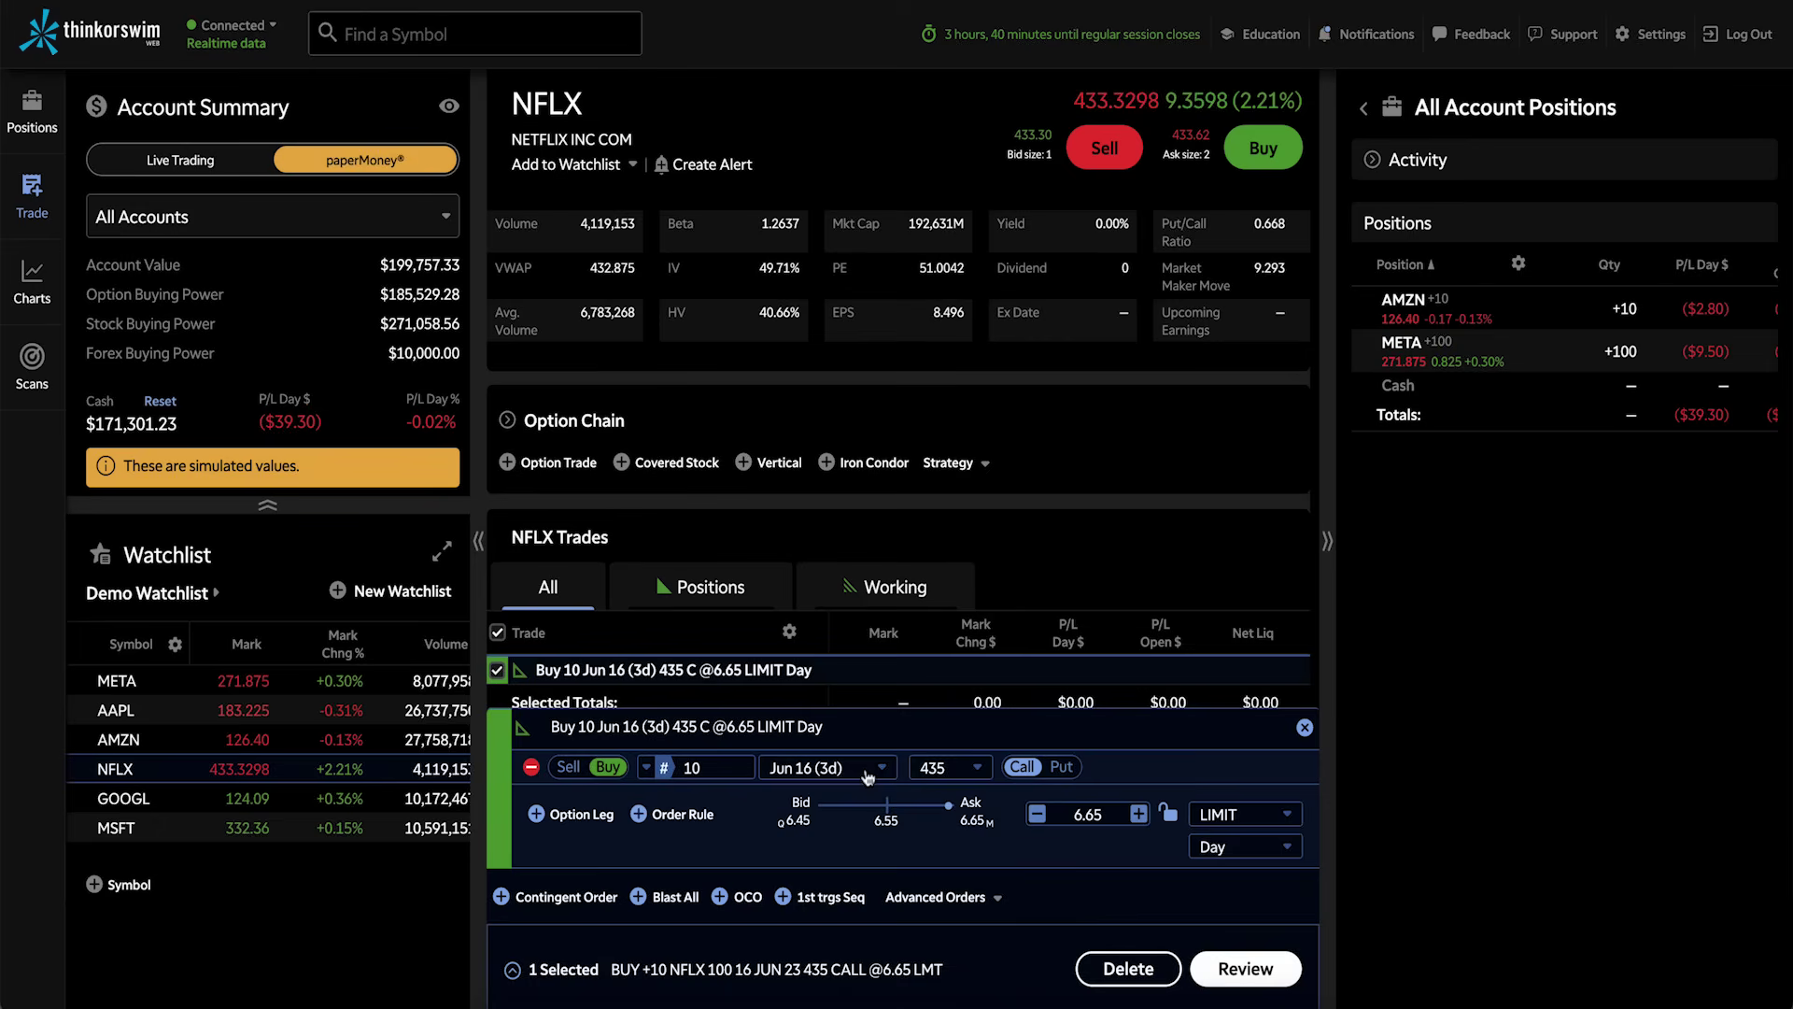
left_click(976, 769)
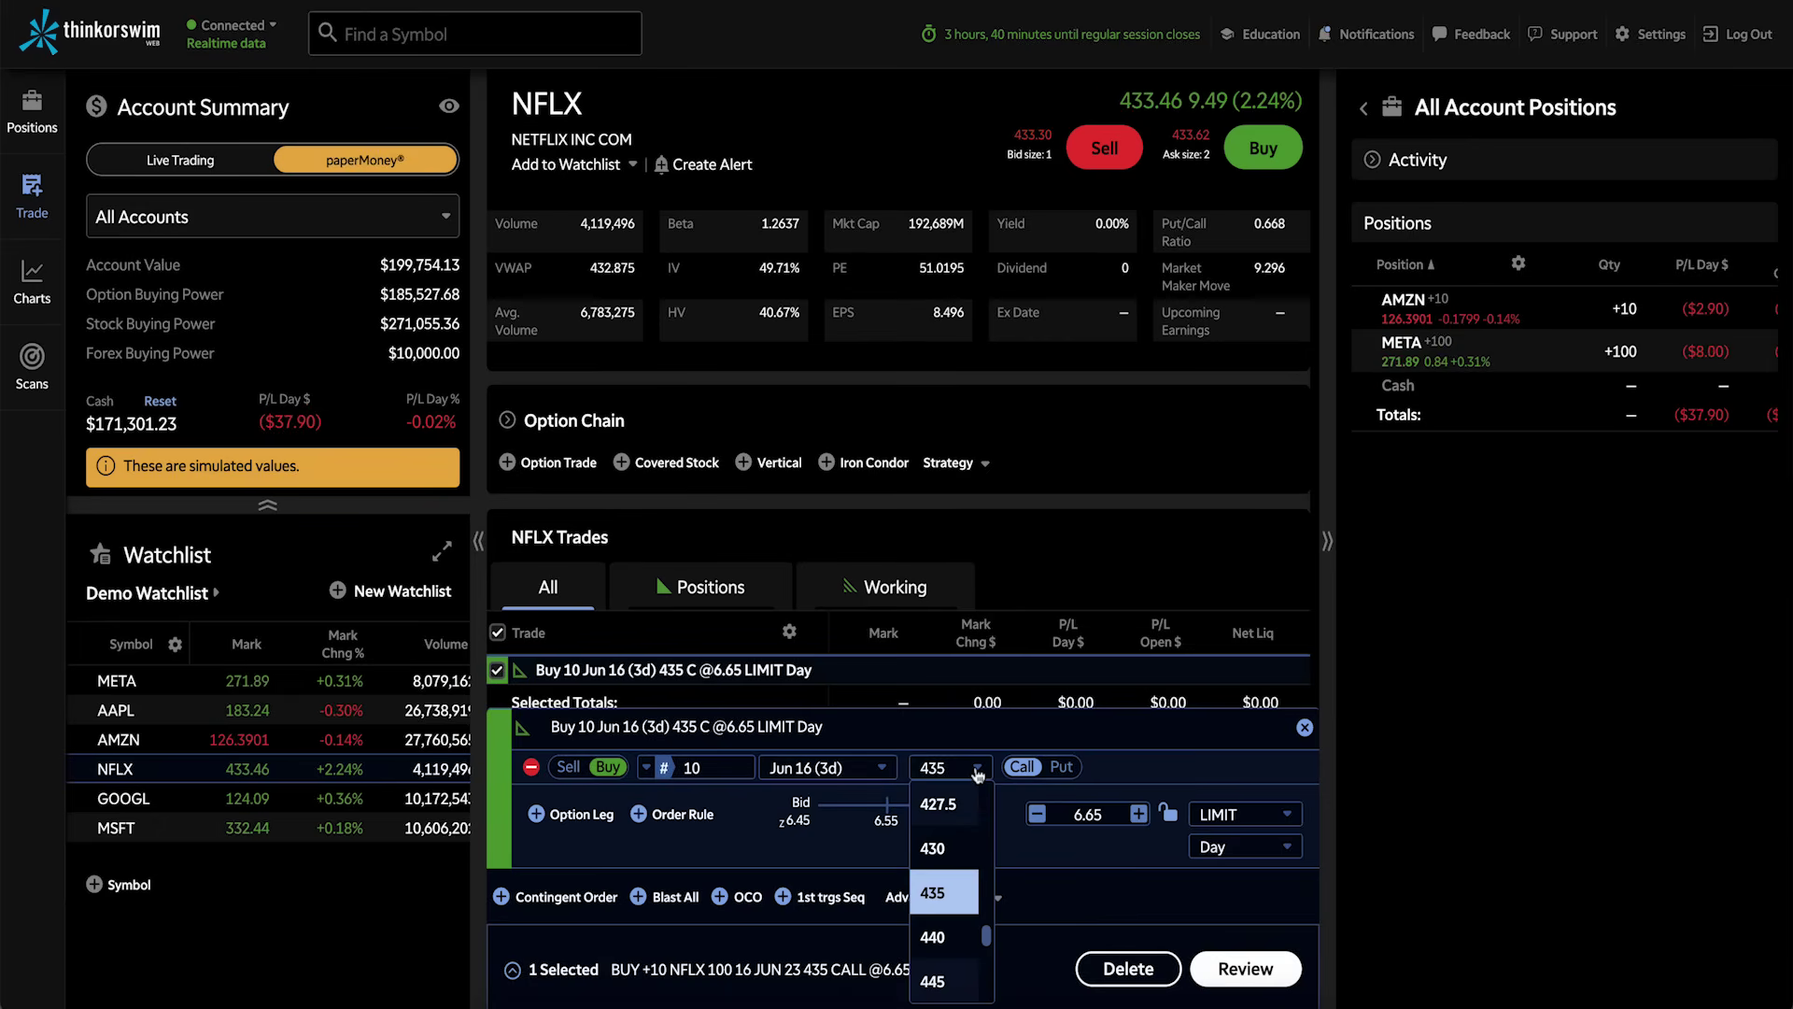
left_click(977, 769)
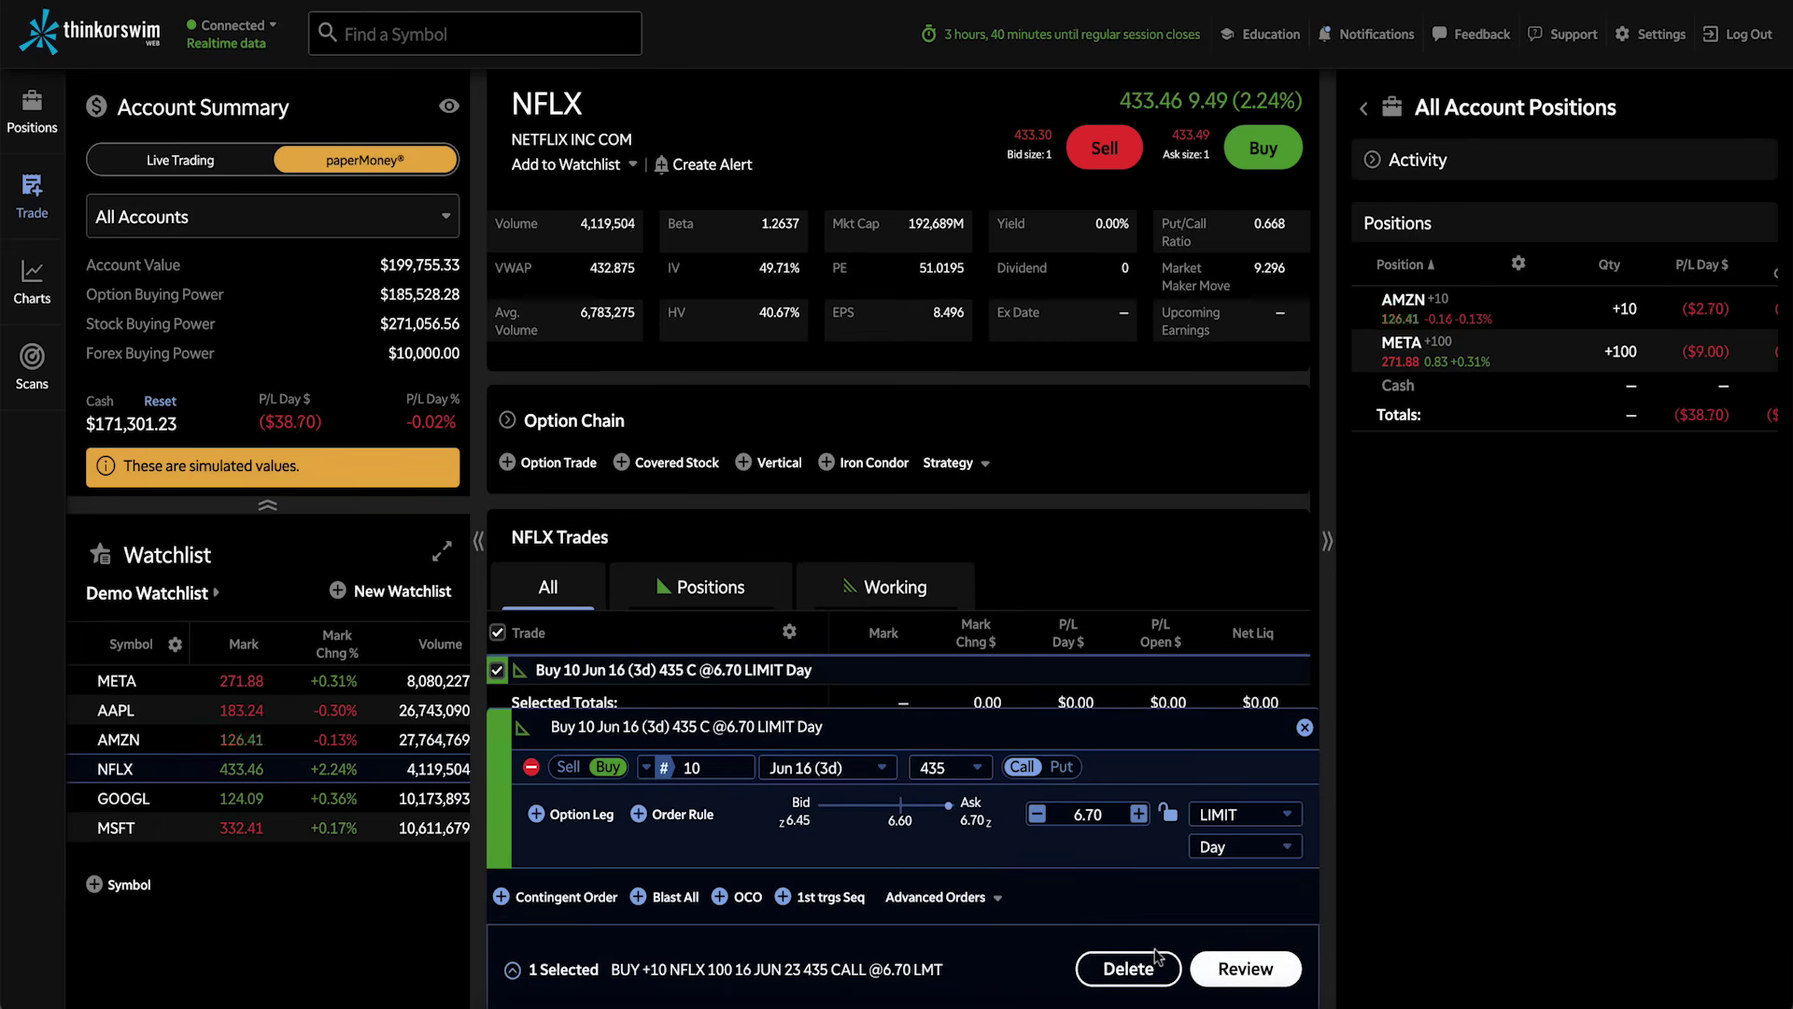
left_click(1126, 968)
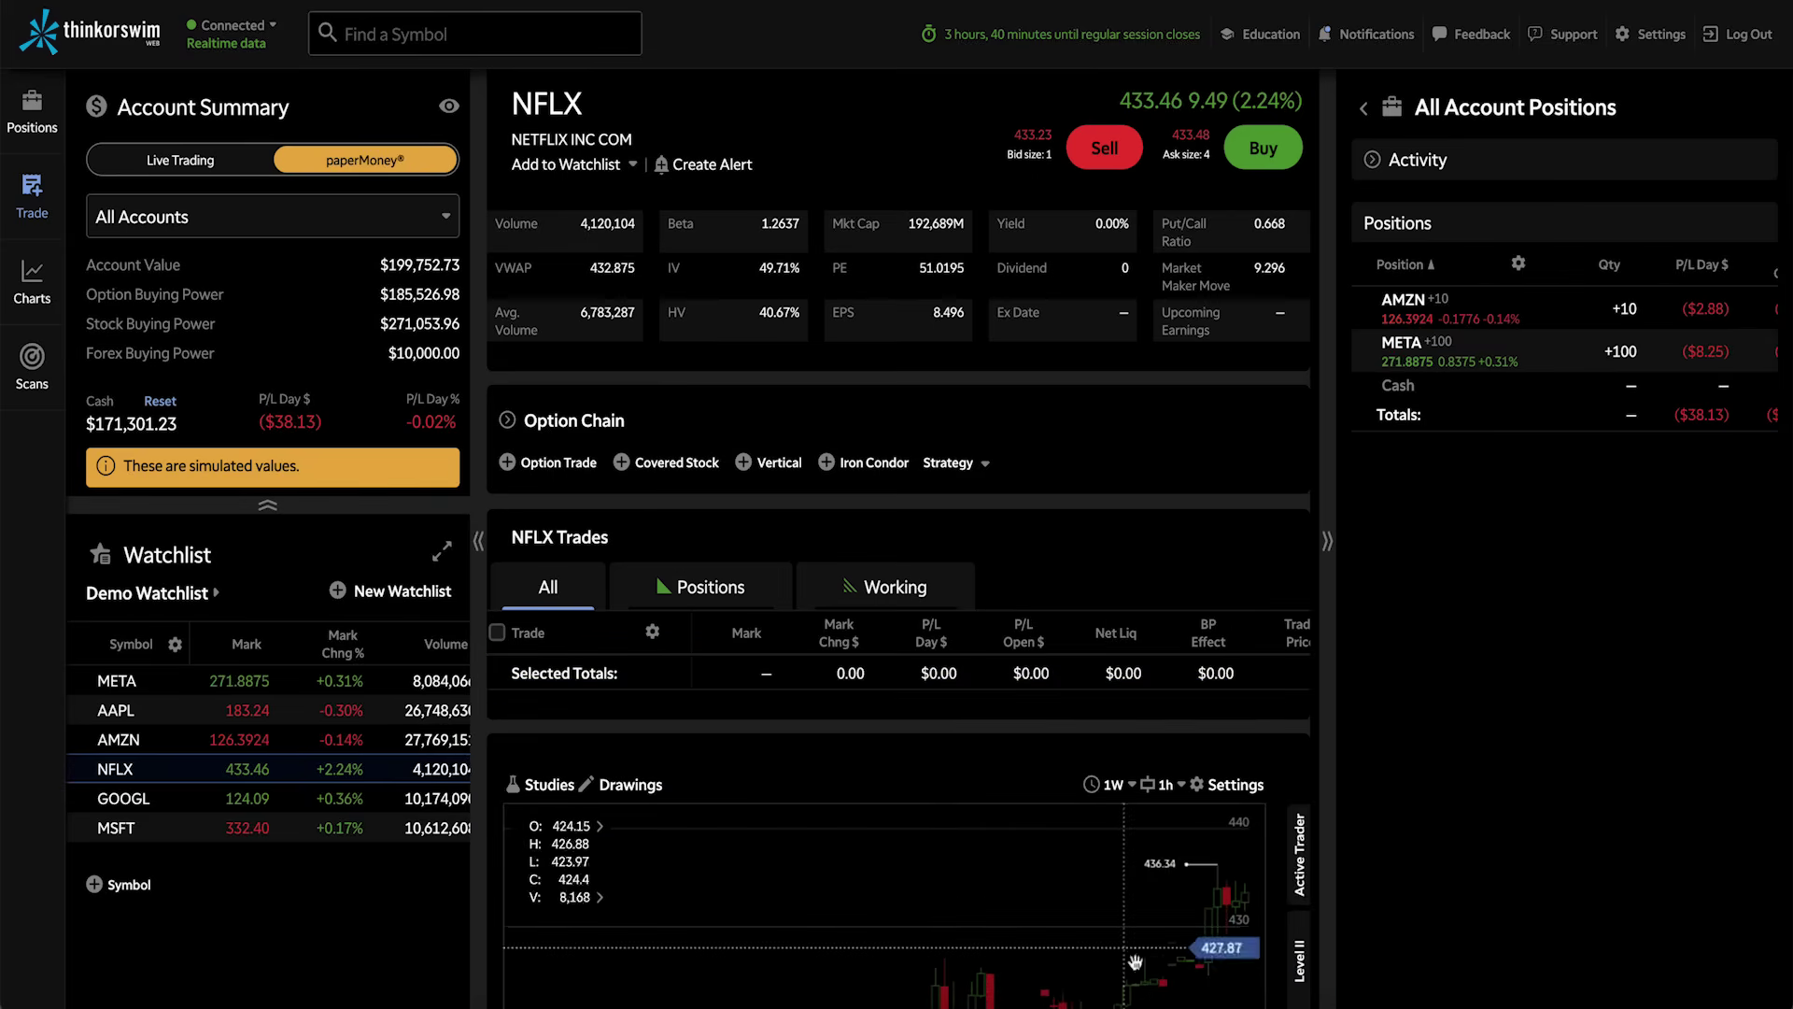
left_click(506, 424)
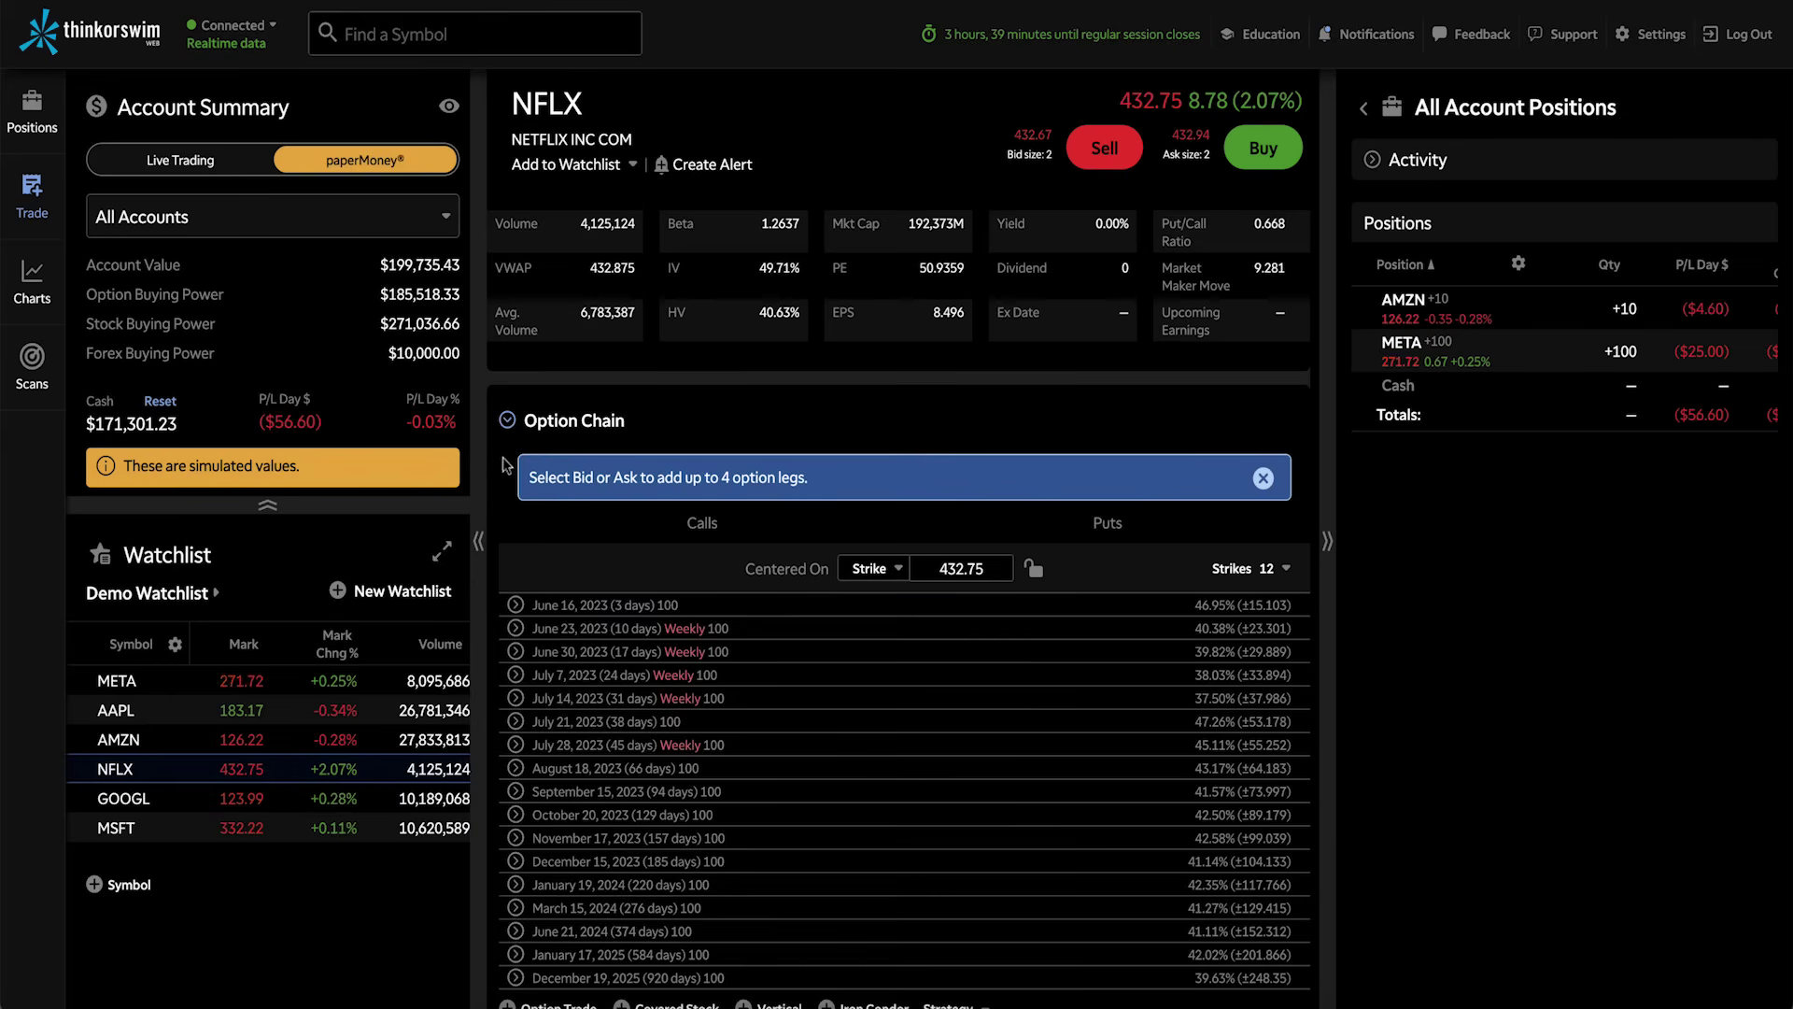
Expand the July 21, 2023 NFLX expiration and stage buying the 440 call at the ask
left_click(516, 722)
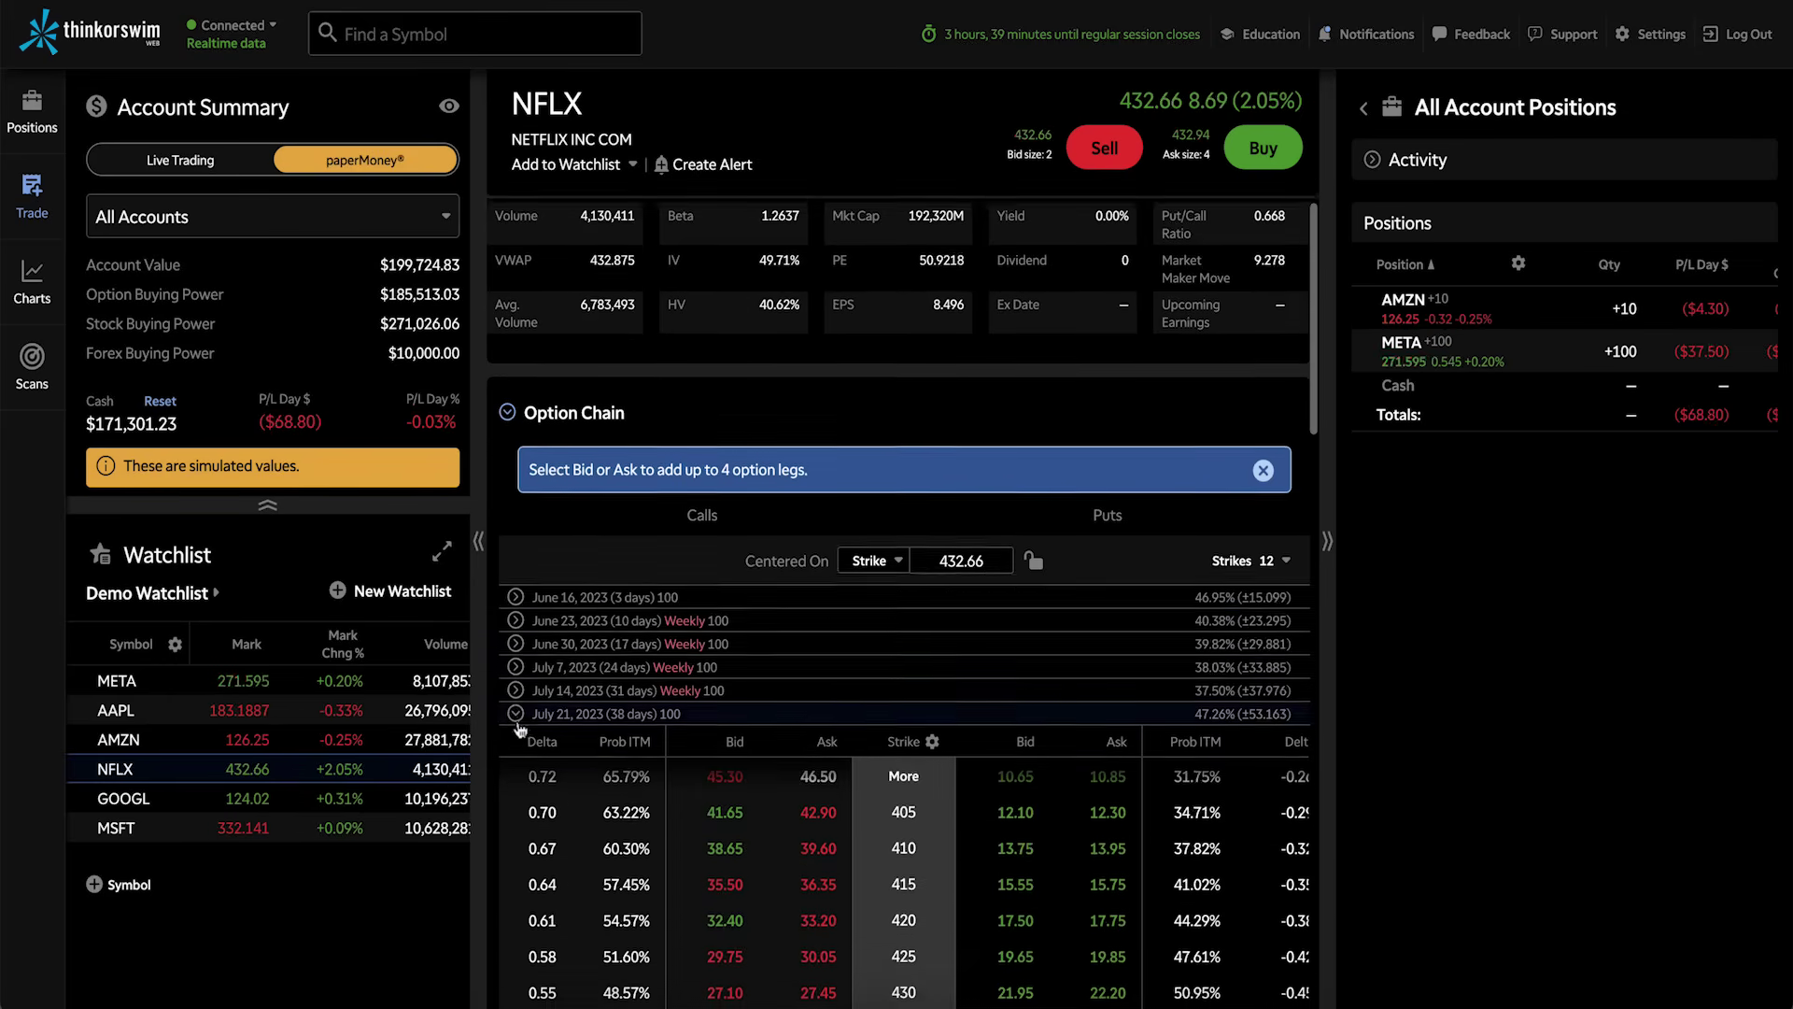
scroll(516, 728, "down", 3)
scroll(517, 728, "down", 2)
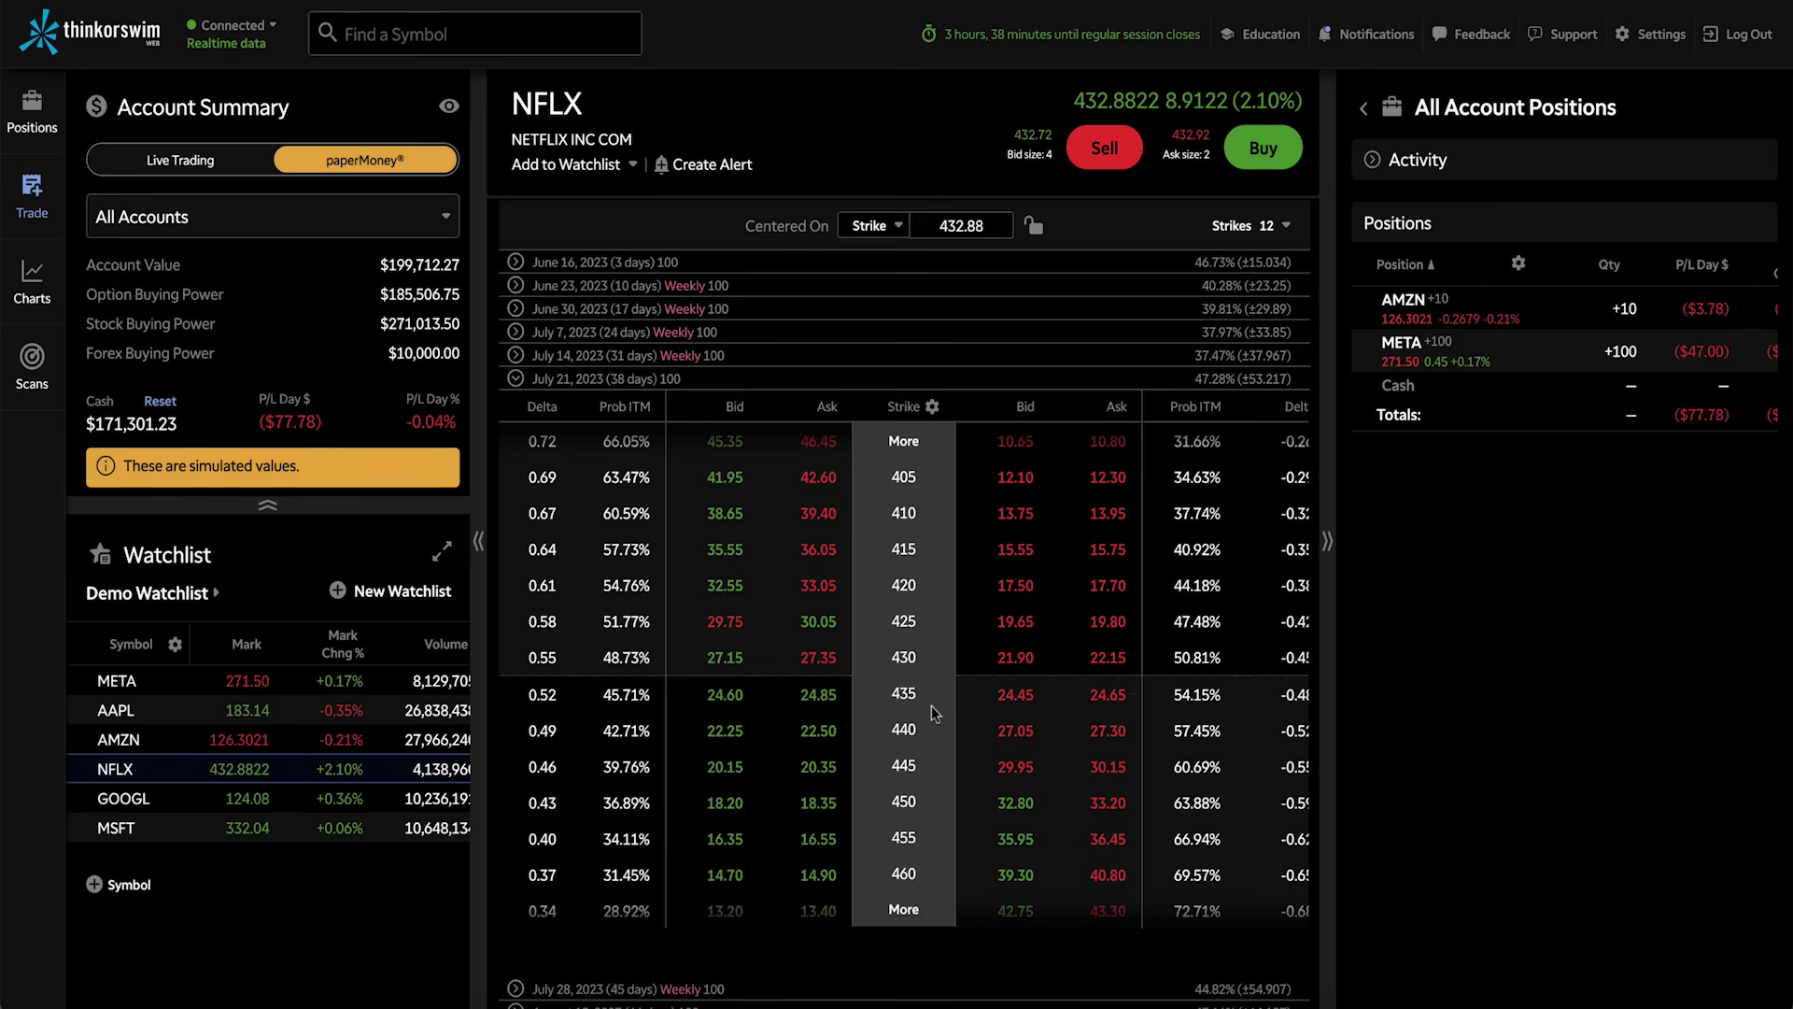
left_click(818, 730)
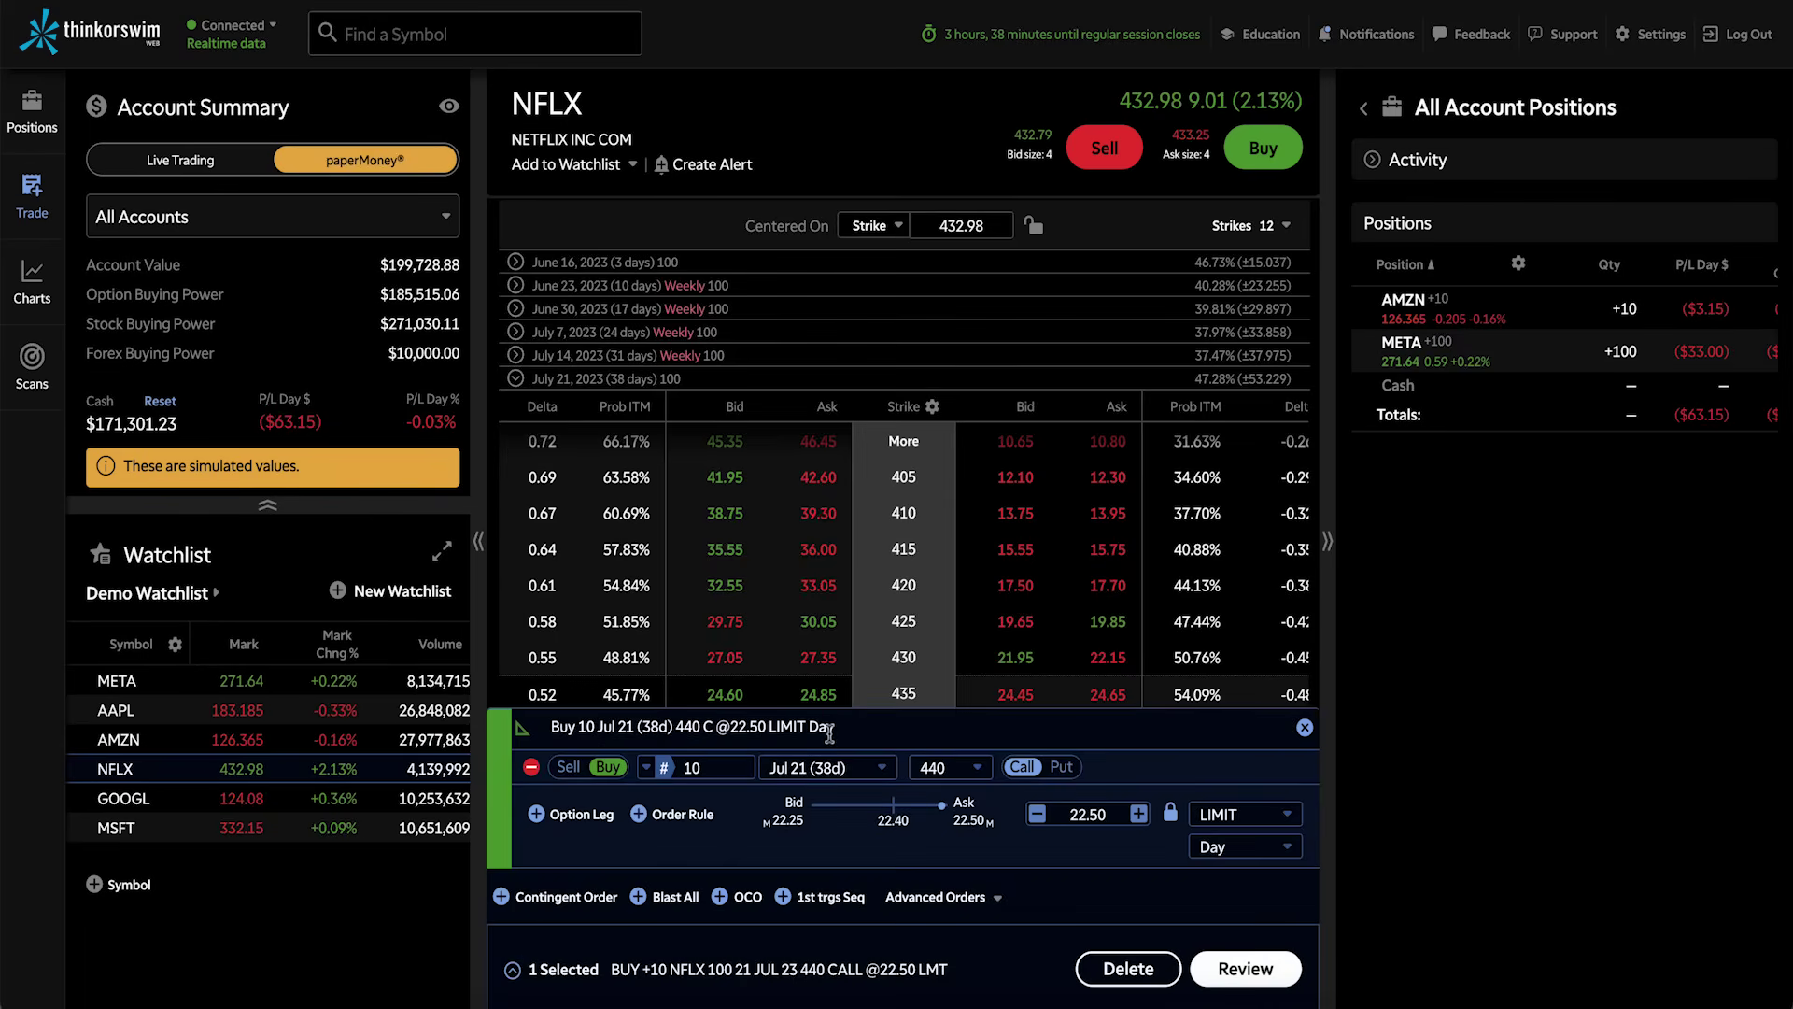
Switch the staged ticket to buy 10 NFLX Jul 21 445 calls at a 20.40 limit, Day
scroll(876, 645, "down", 2)
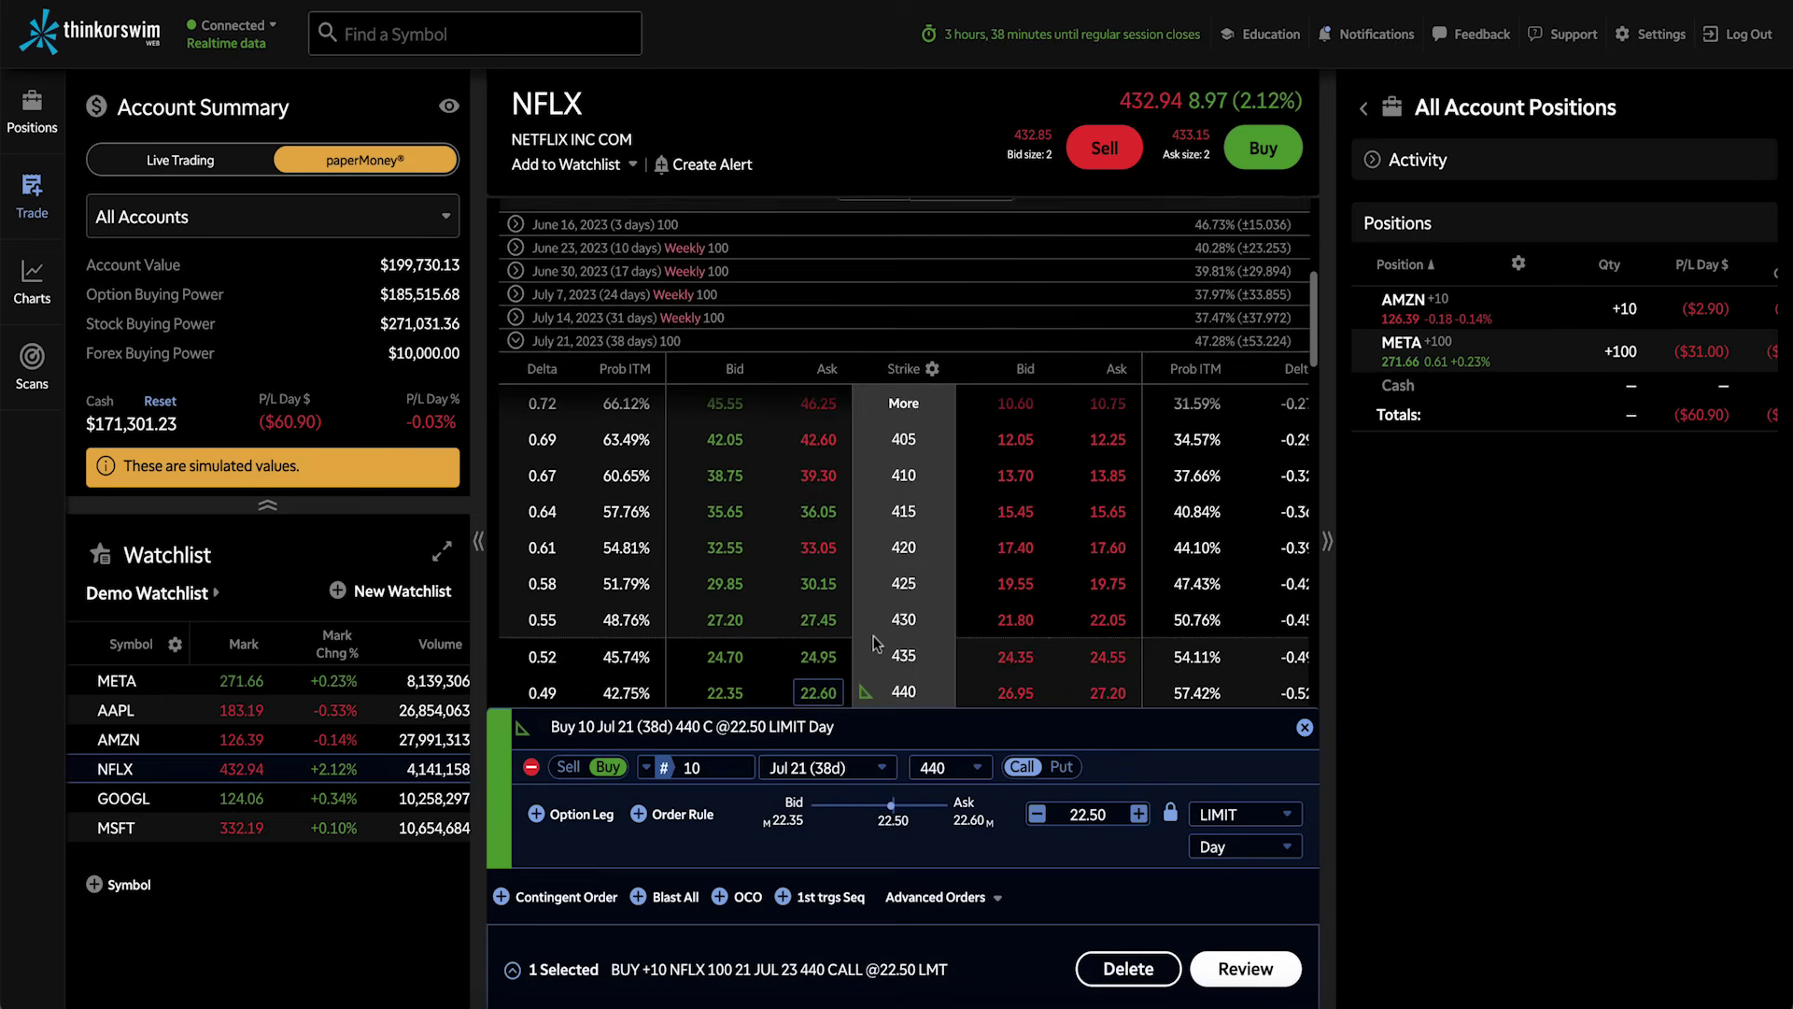
scroll(877, 645, "down", 2)
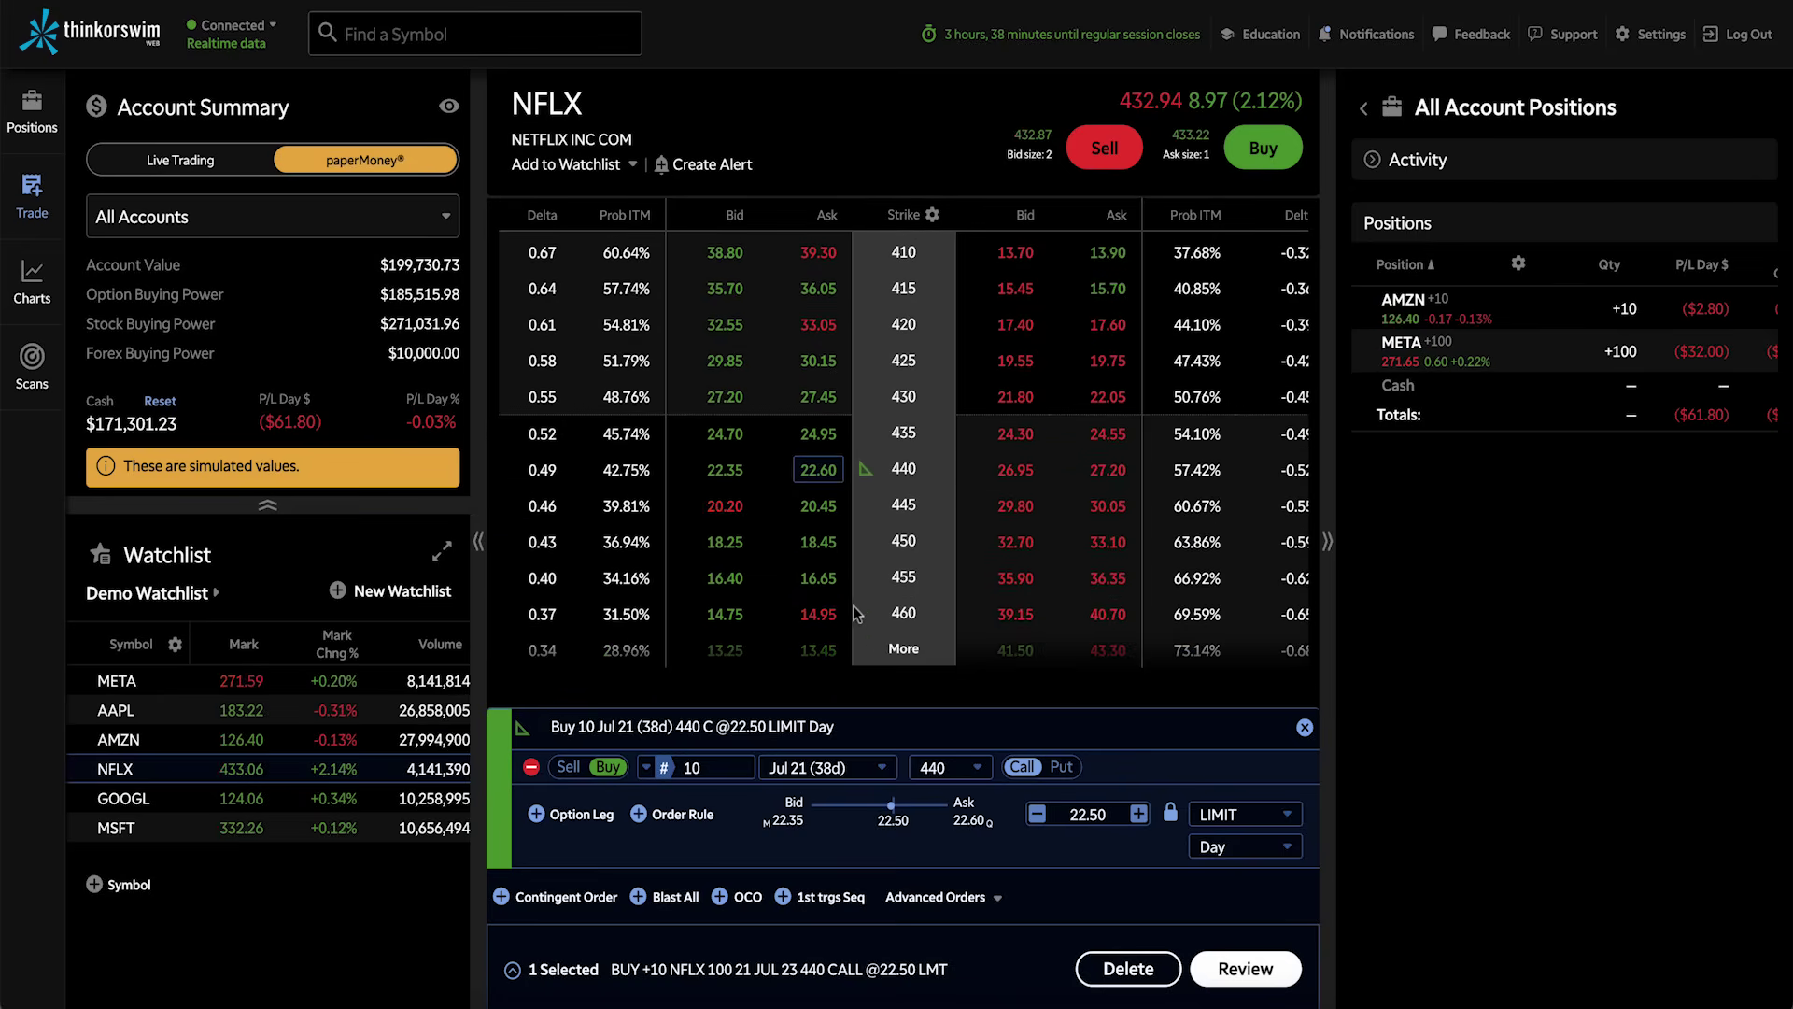
left_click(734, 479)
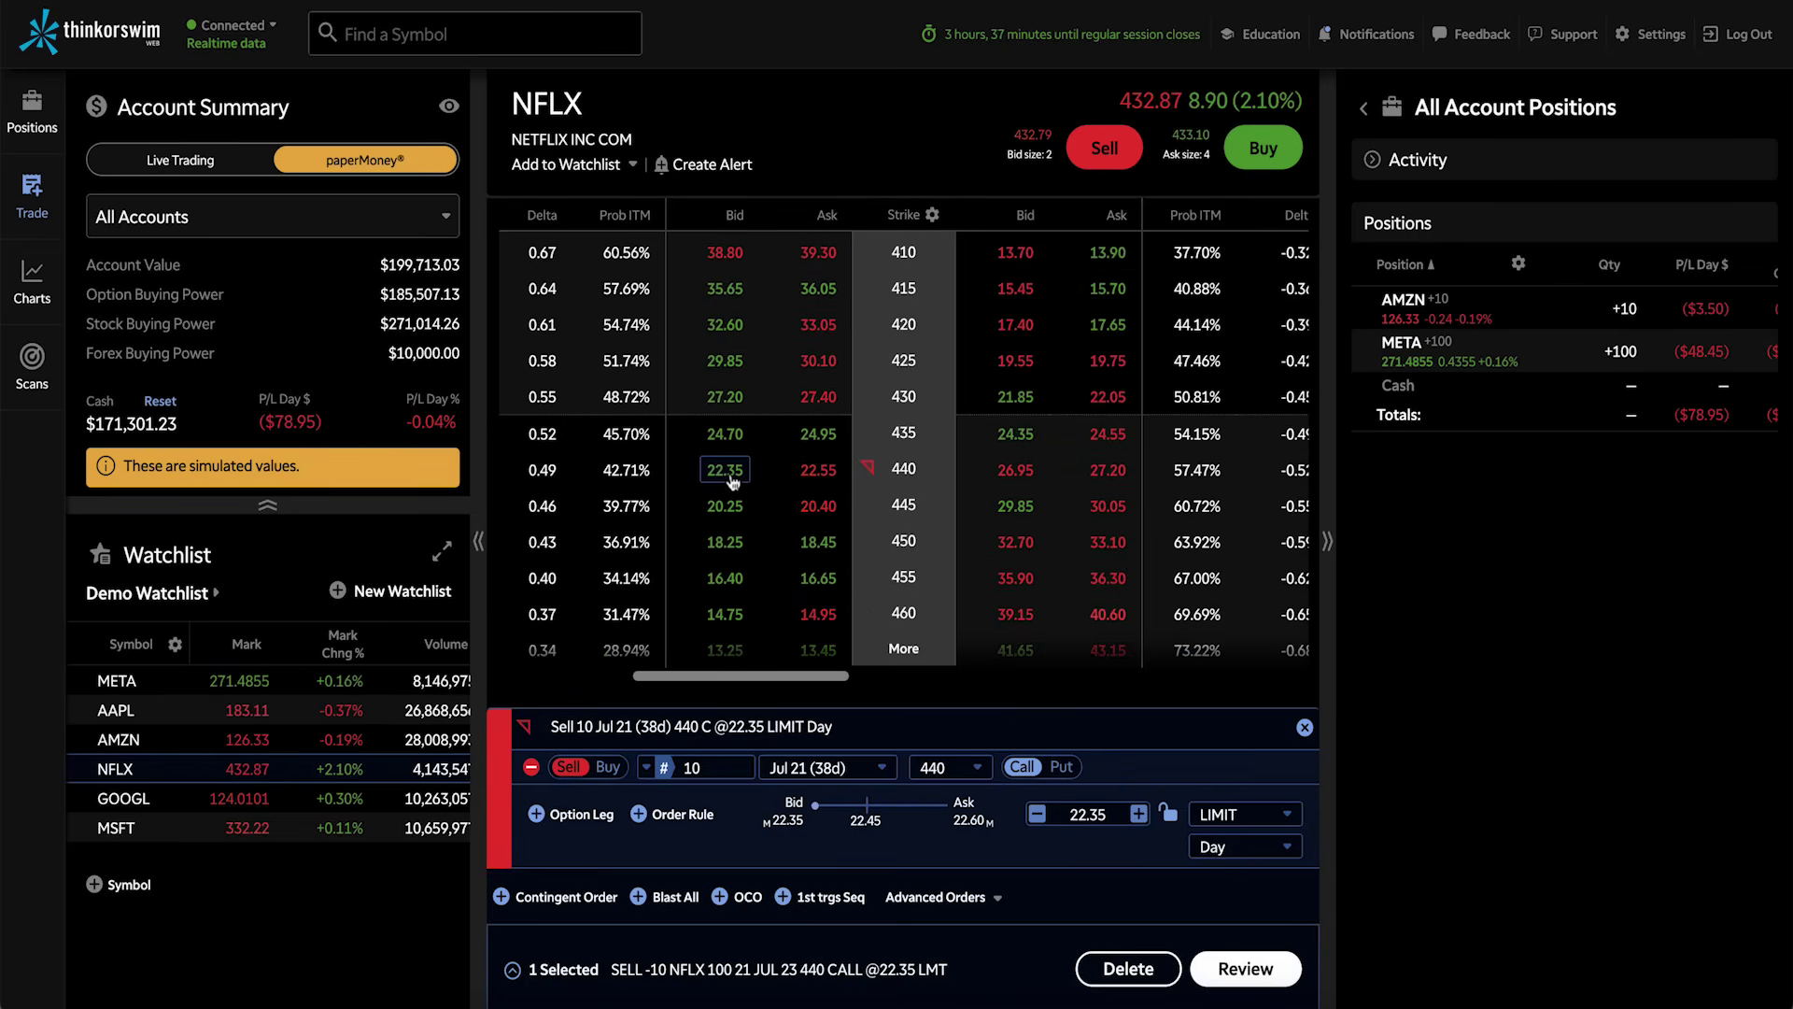
left_click(734, 479)
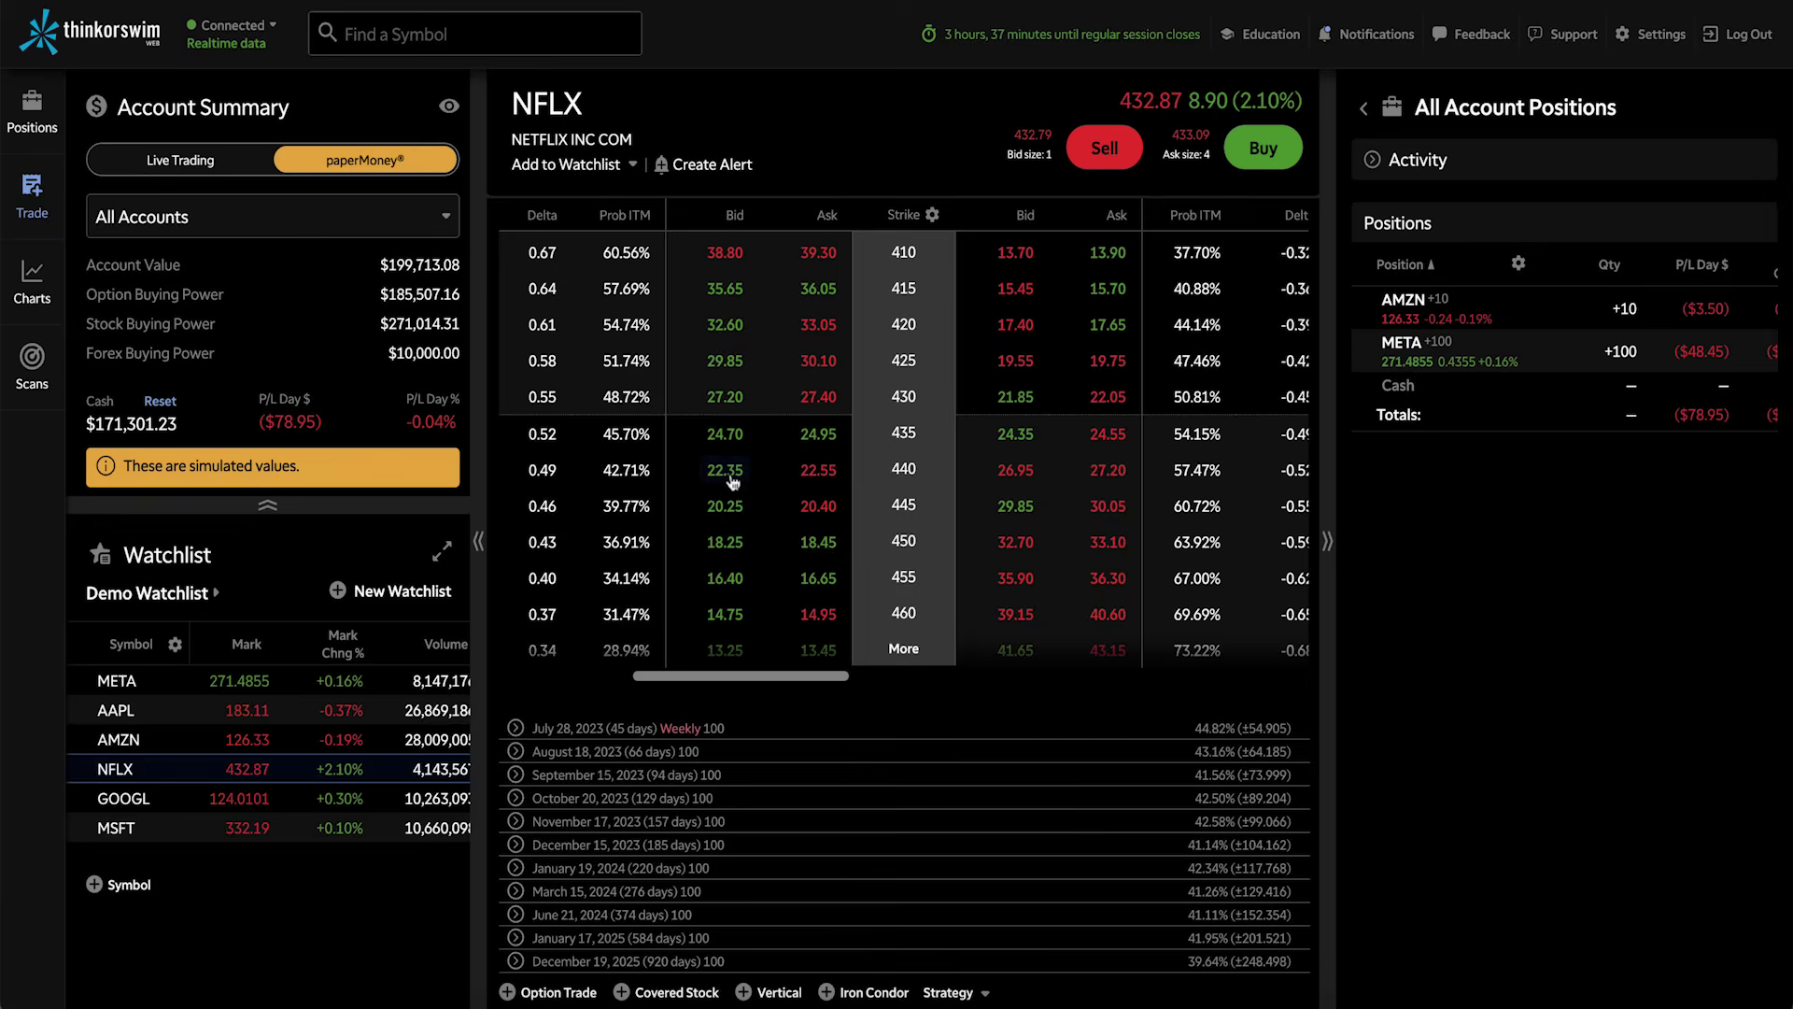
left_click(816, 507)
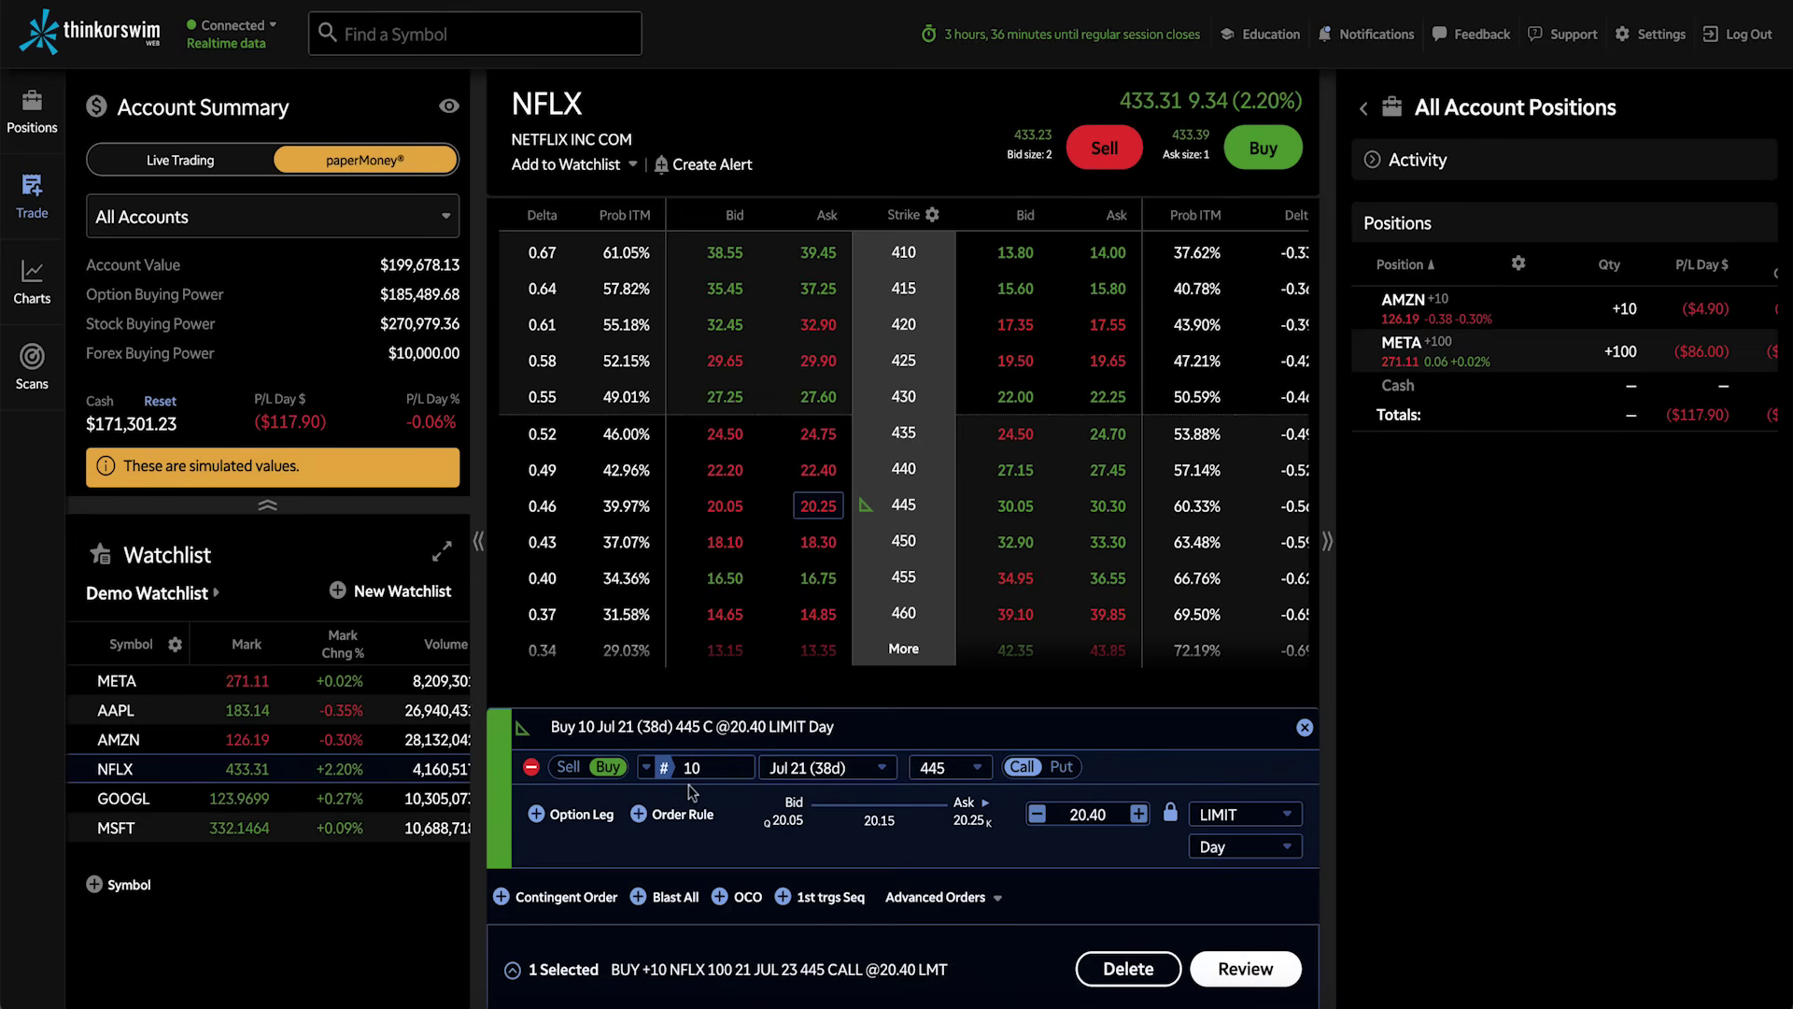
left_click(723, 767)
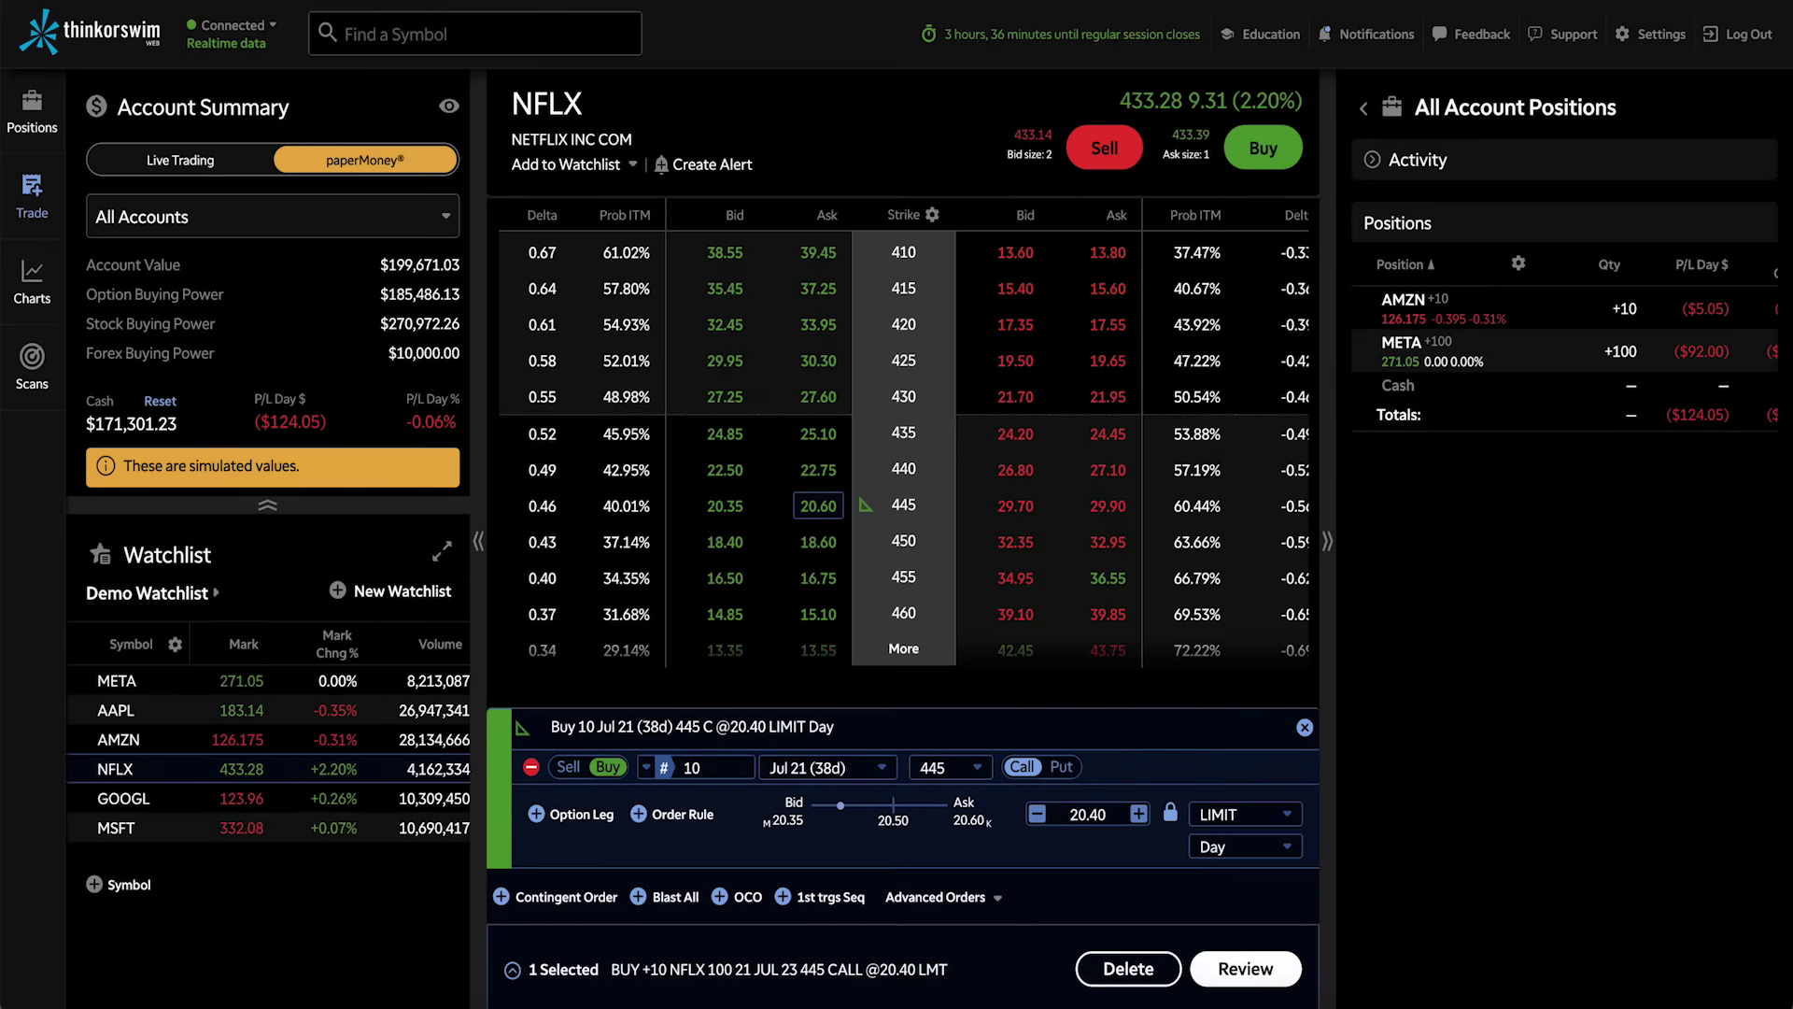
Change the quantity to 1 contract and send the NFLX 445 call buy at 20.40
key("BackSpace")
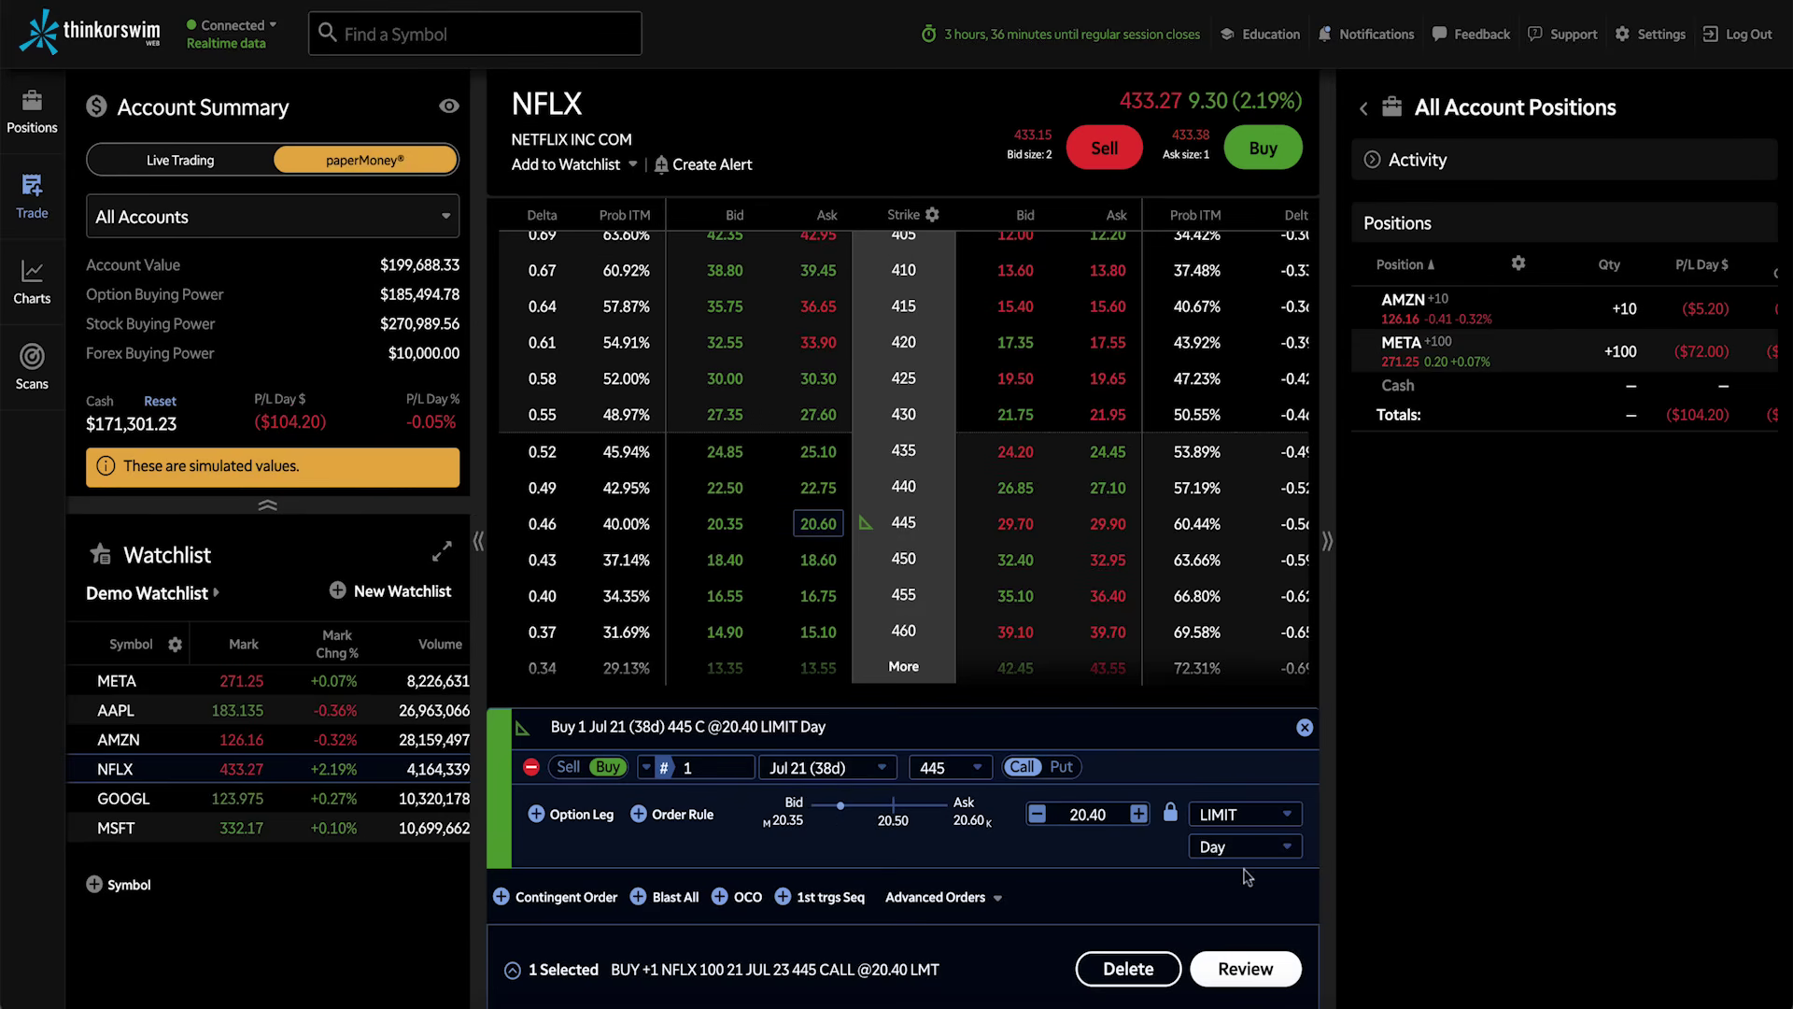
left_click(1268, 977)
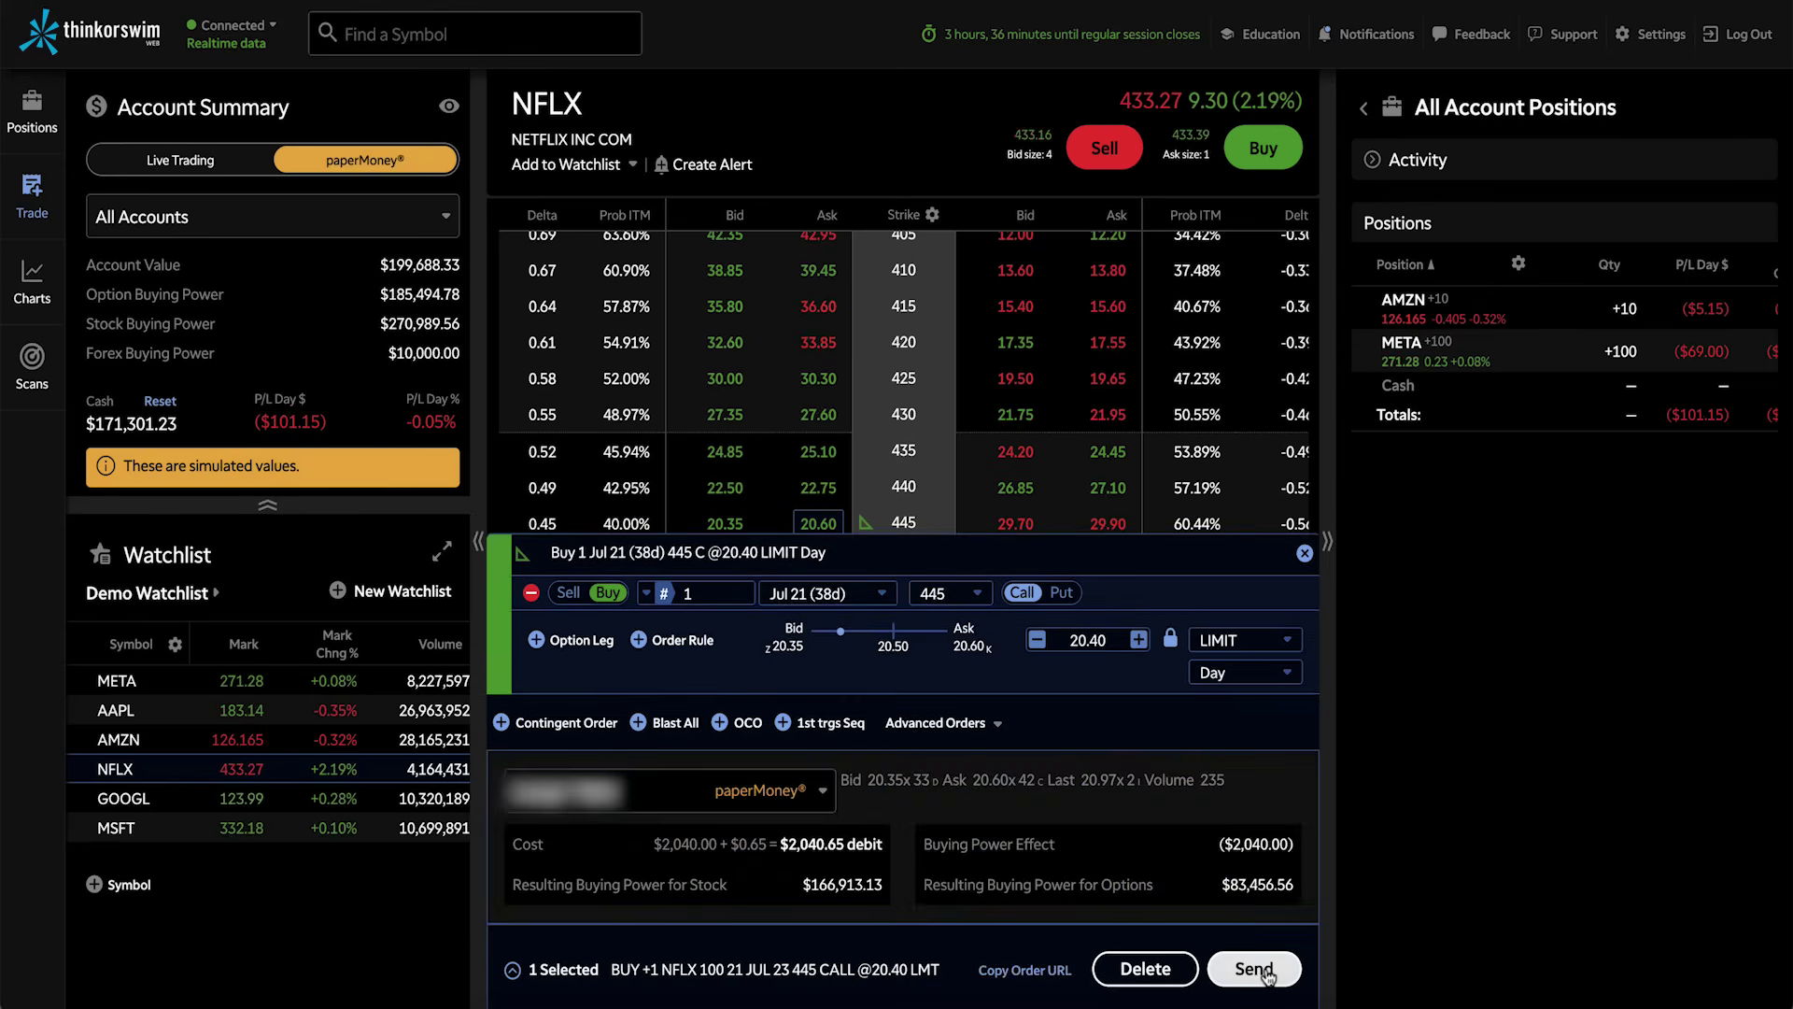
left_click(1268, 977)
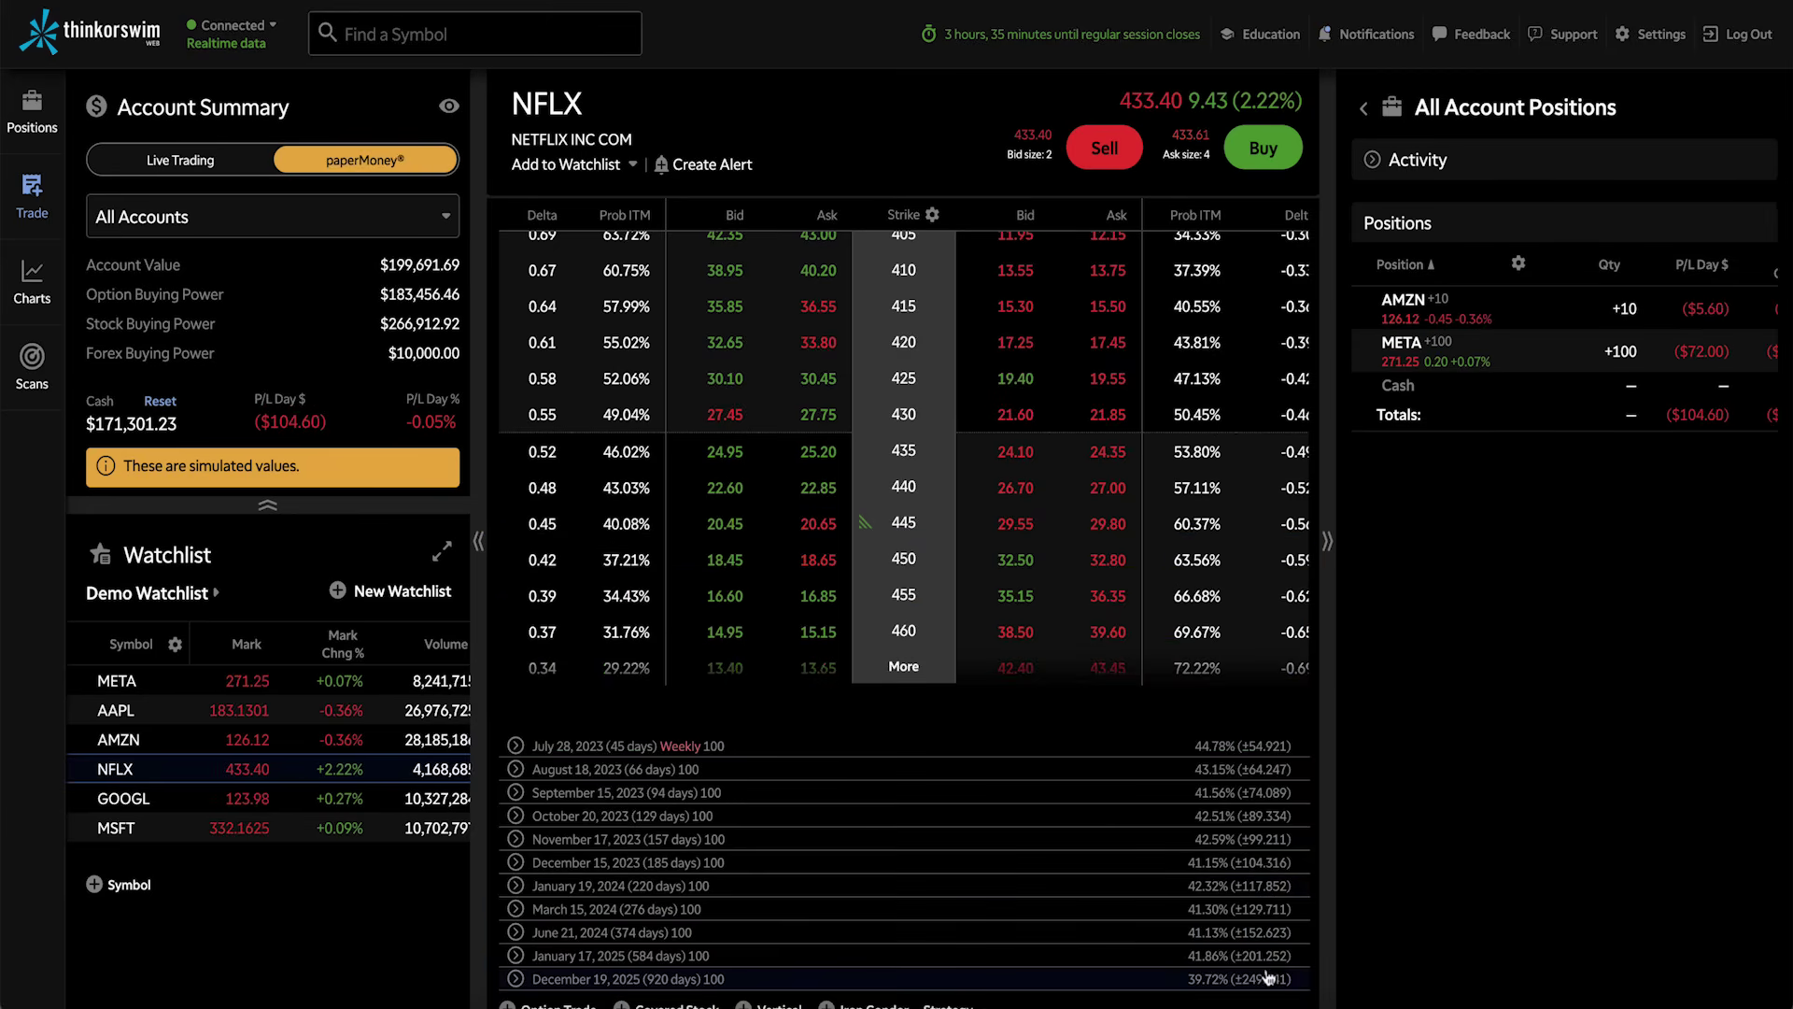
scroll(1031, 900, "down", 3)
scroll(1031, 900, "down", 6)
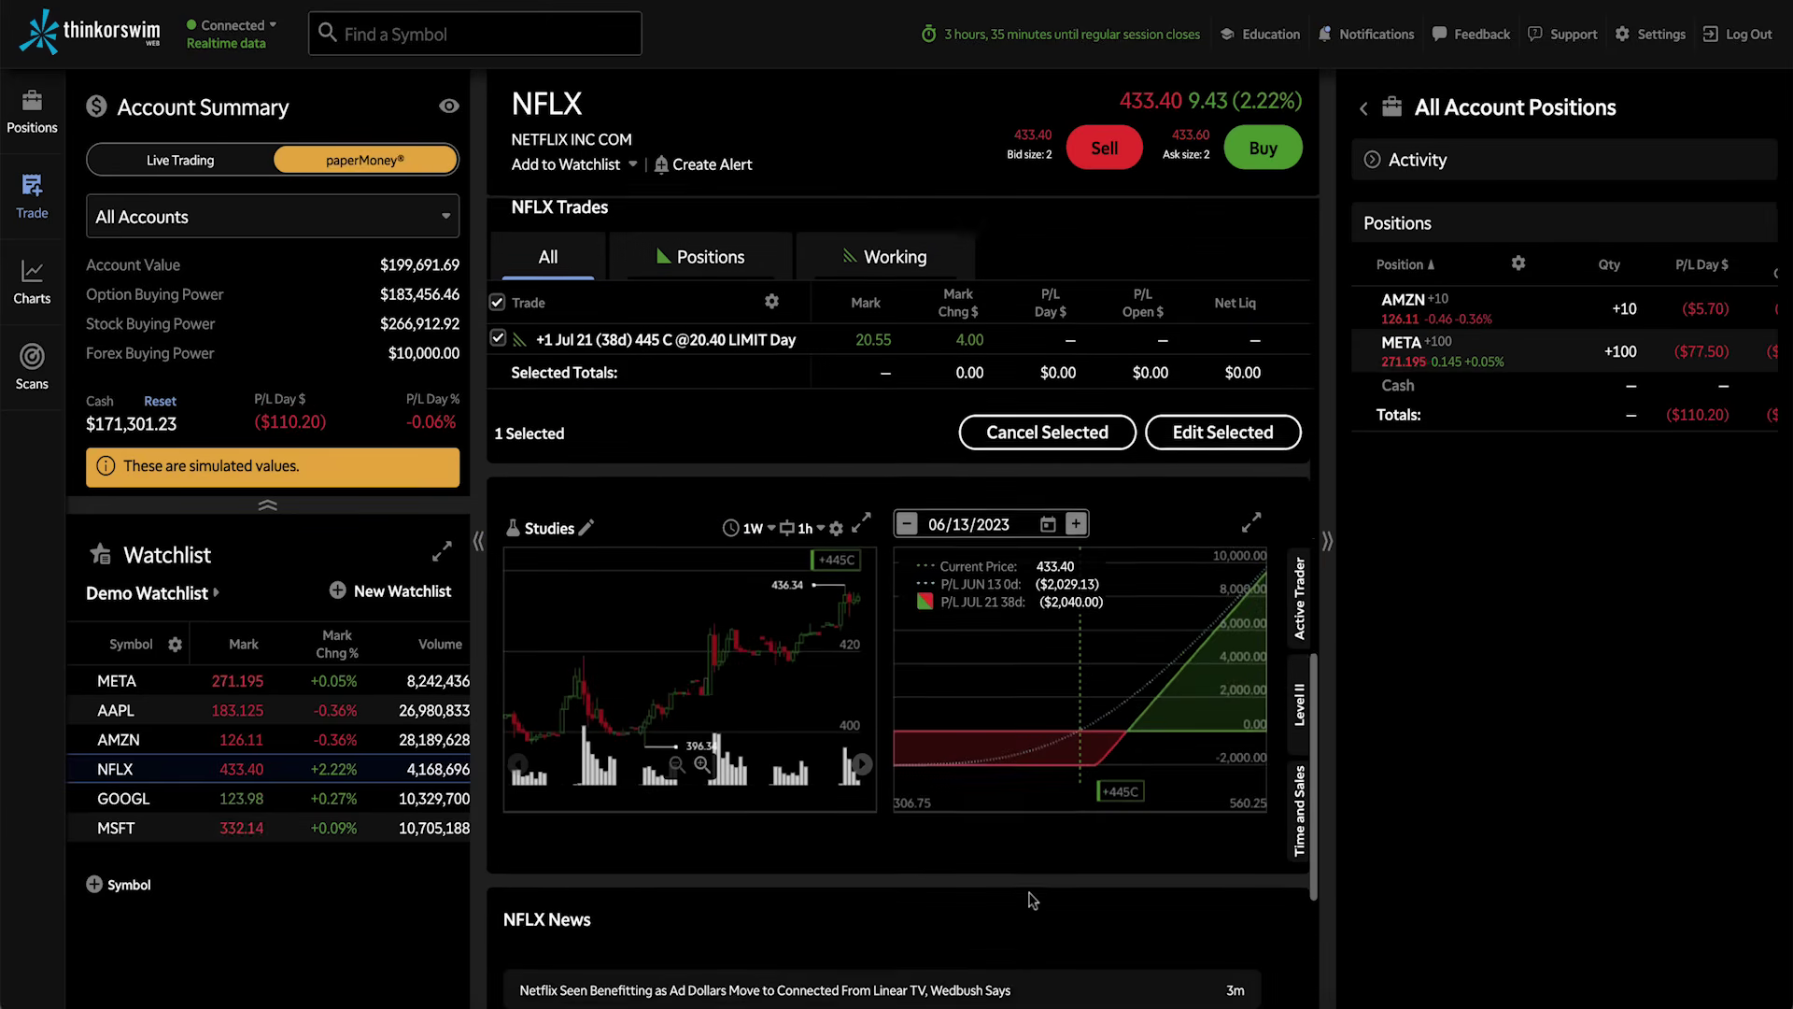